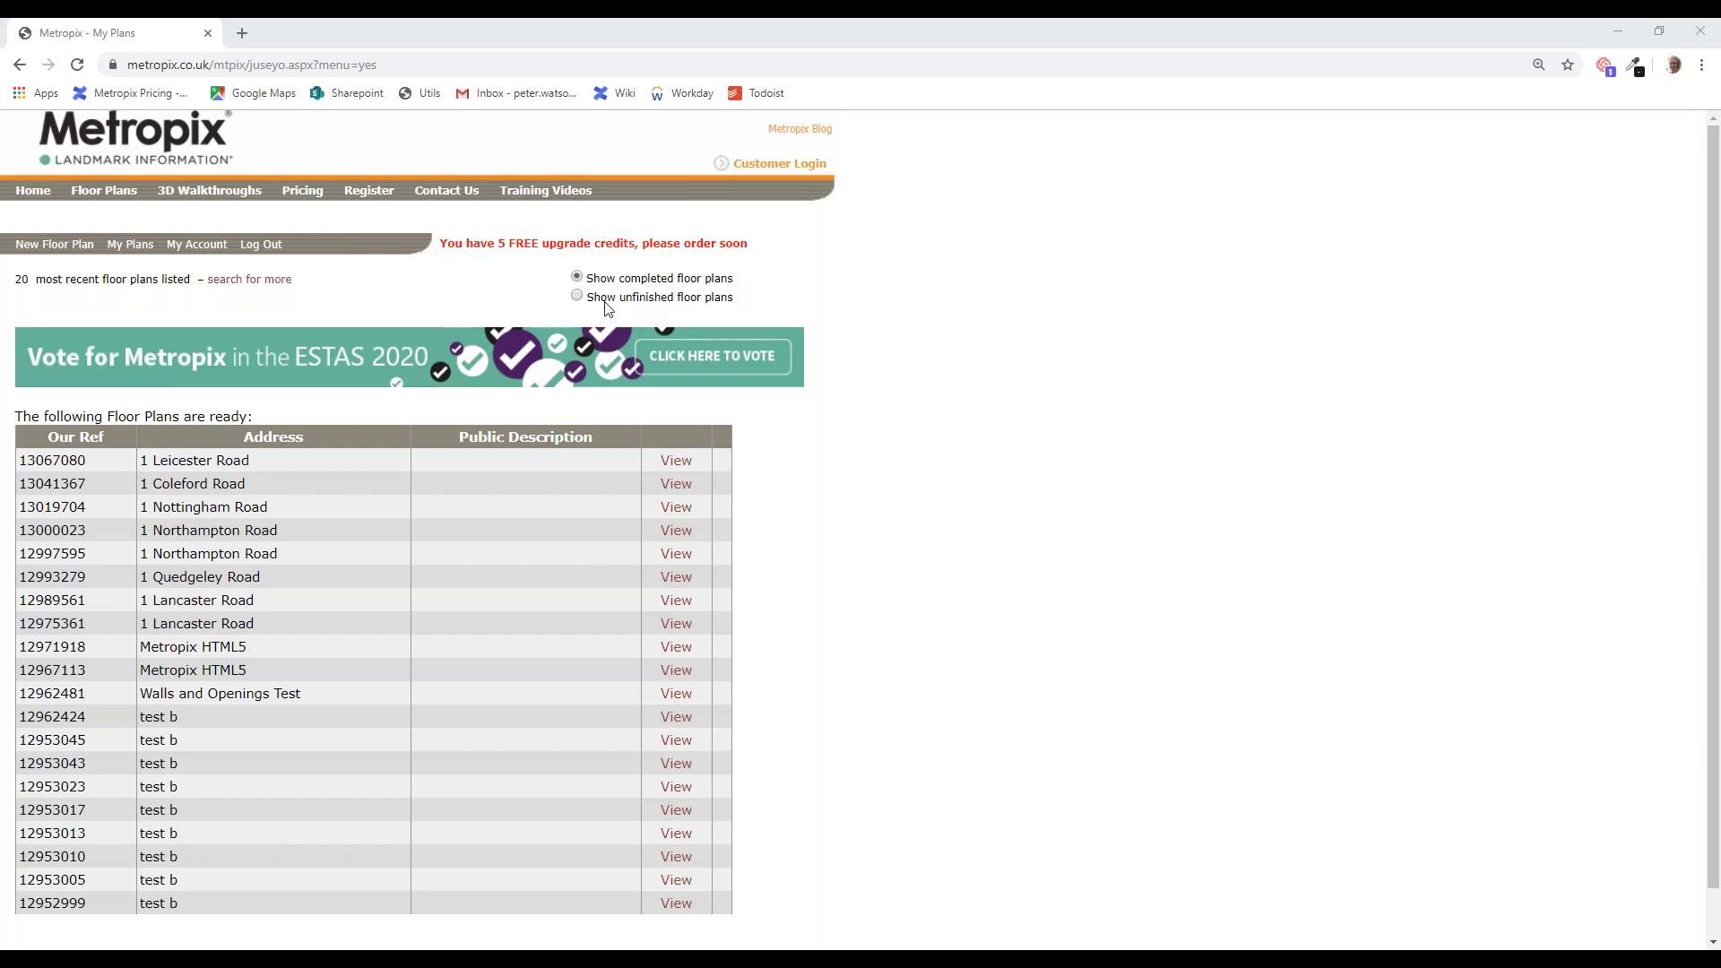
Step: Start a new floor plan from the My Plans list
left_click(56, 244)
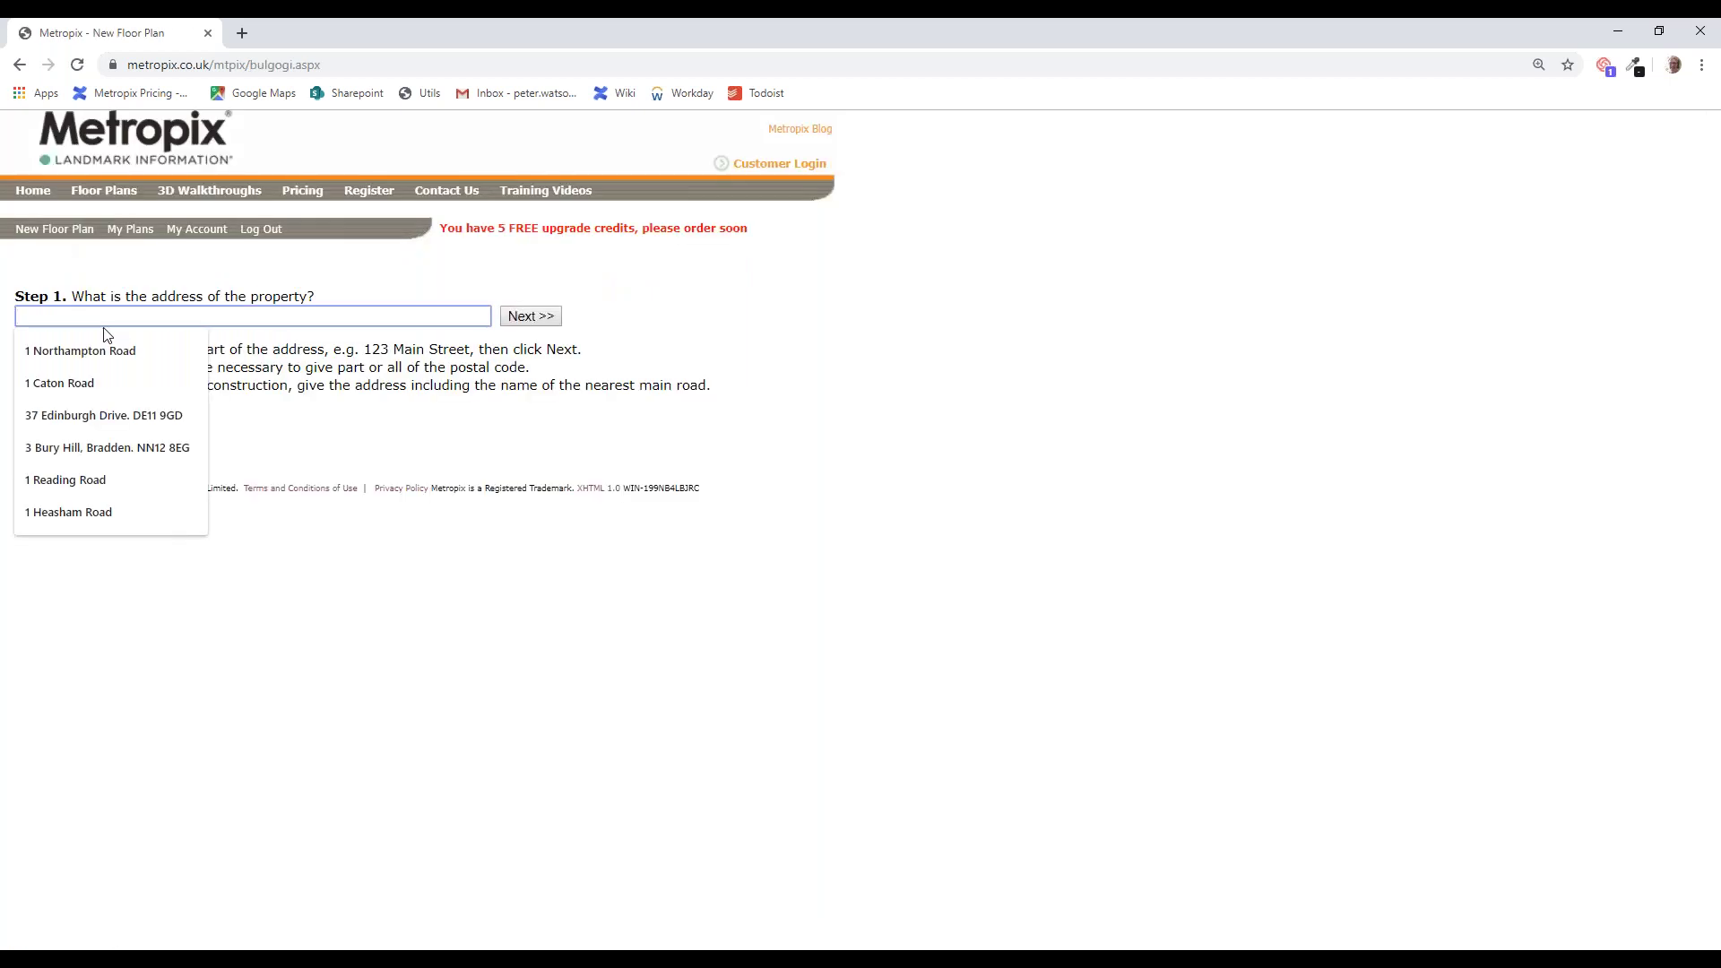
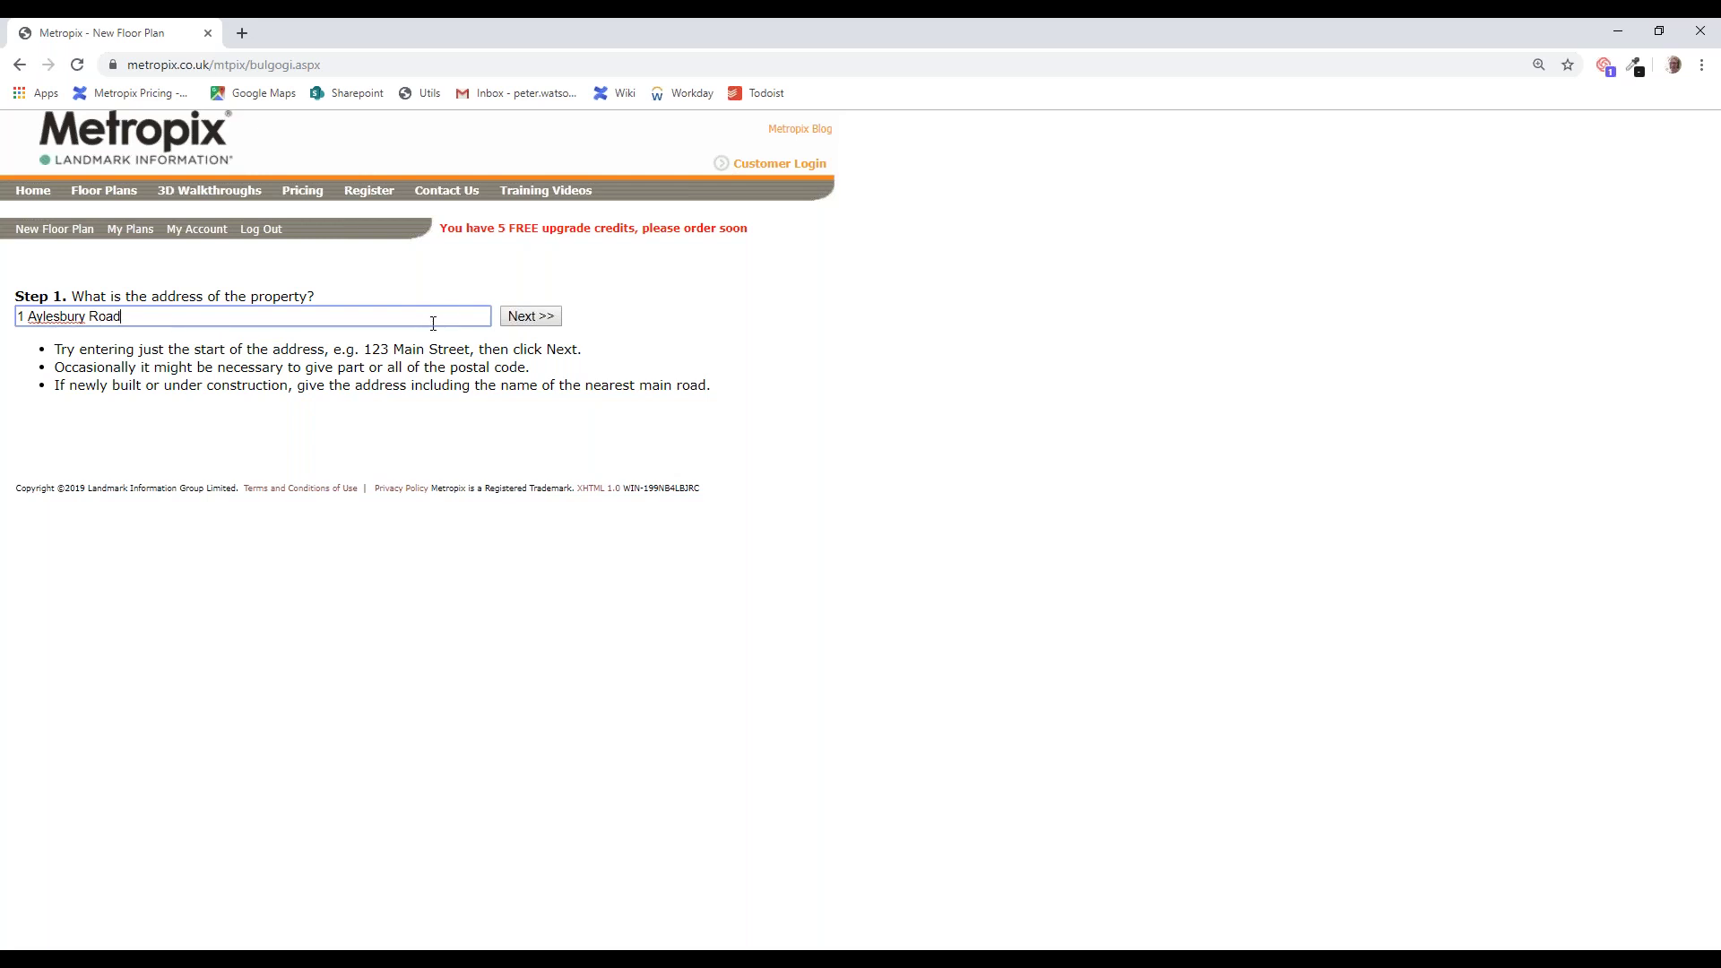
left_click(529, 316)
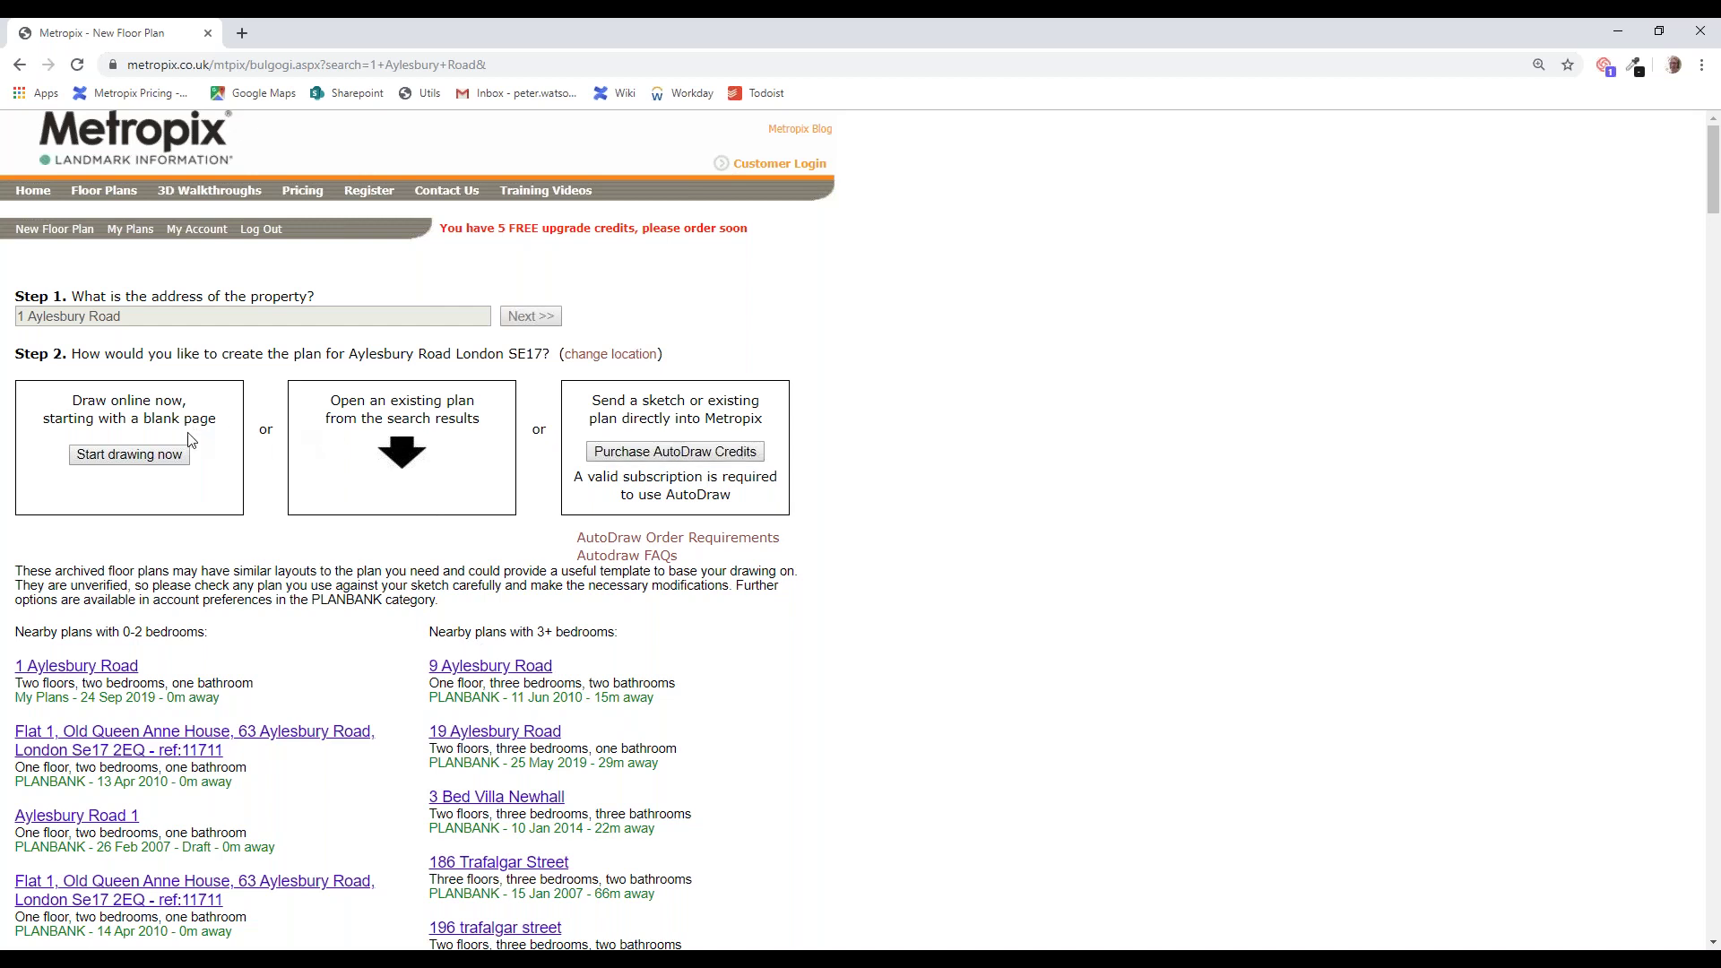
Step: Start drawing from a blank page to get an empty Ground Floor grid
left_click(134, 456)
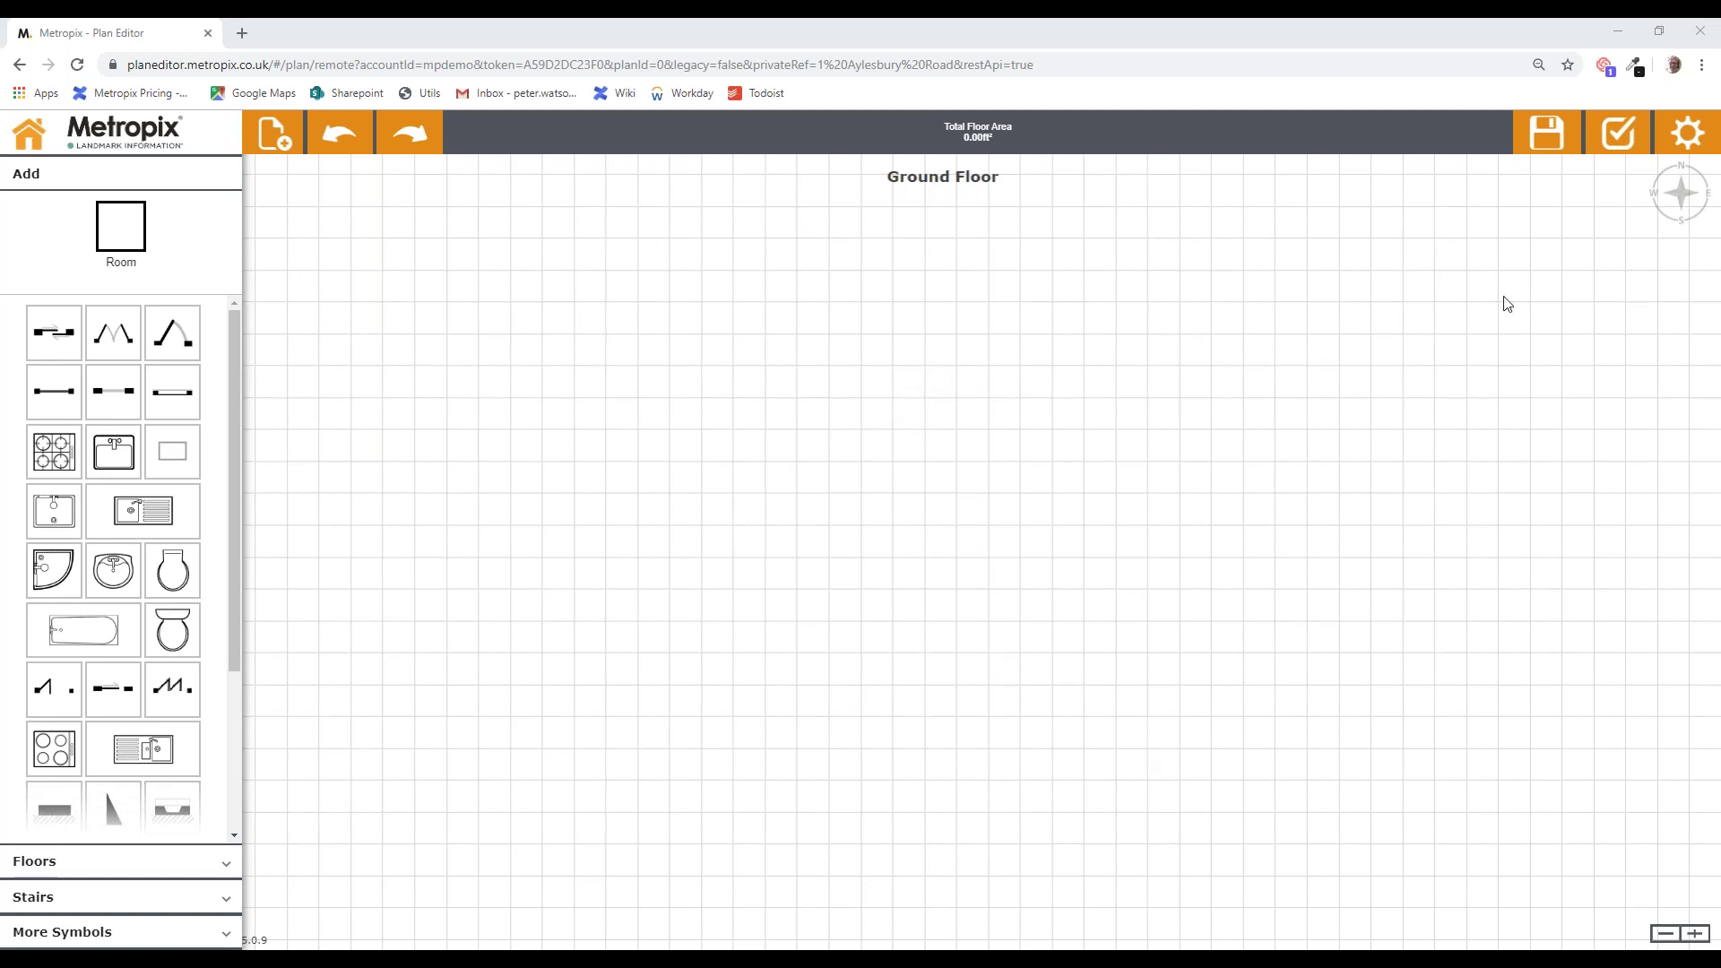
left_click(1690, 137)
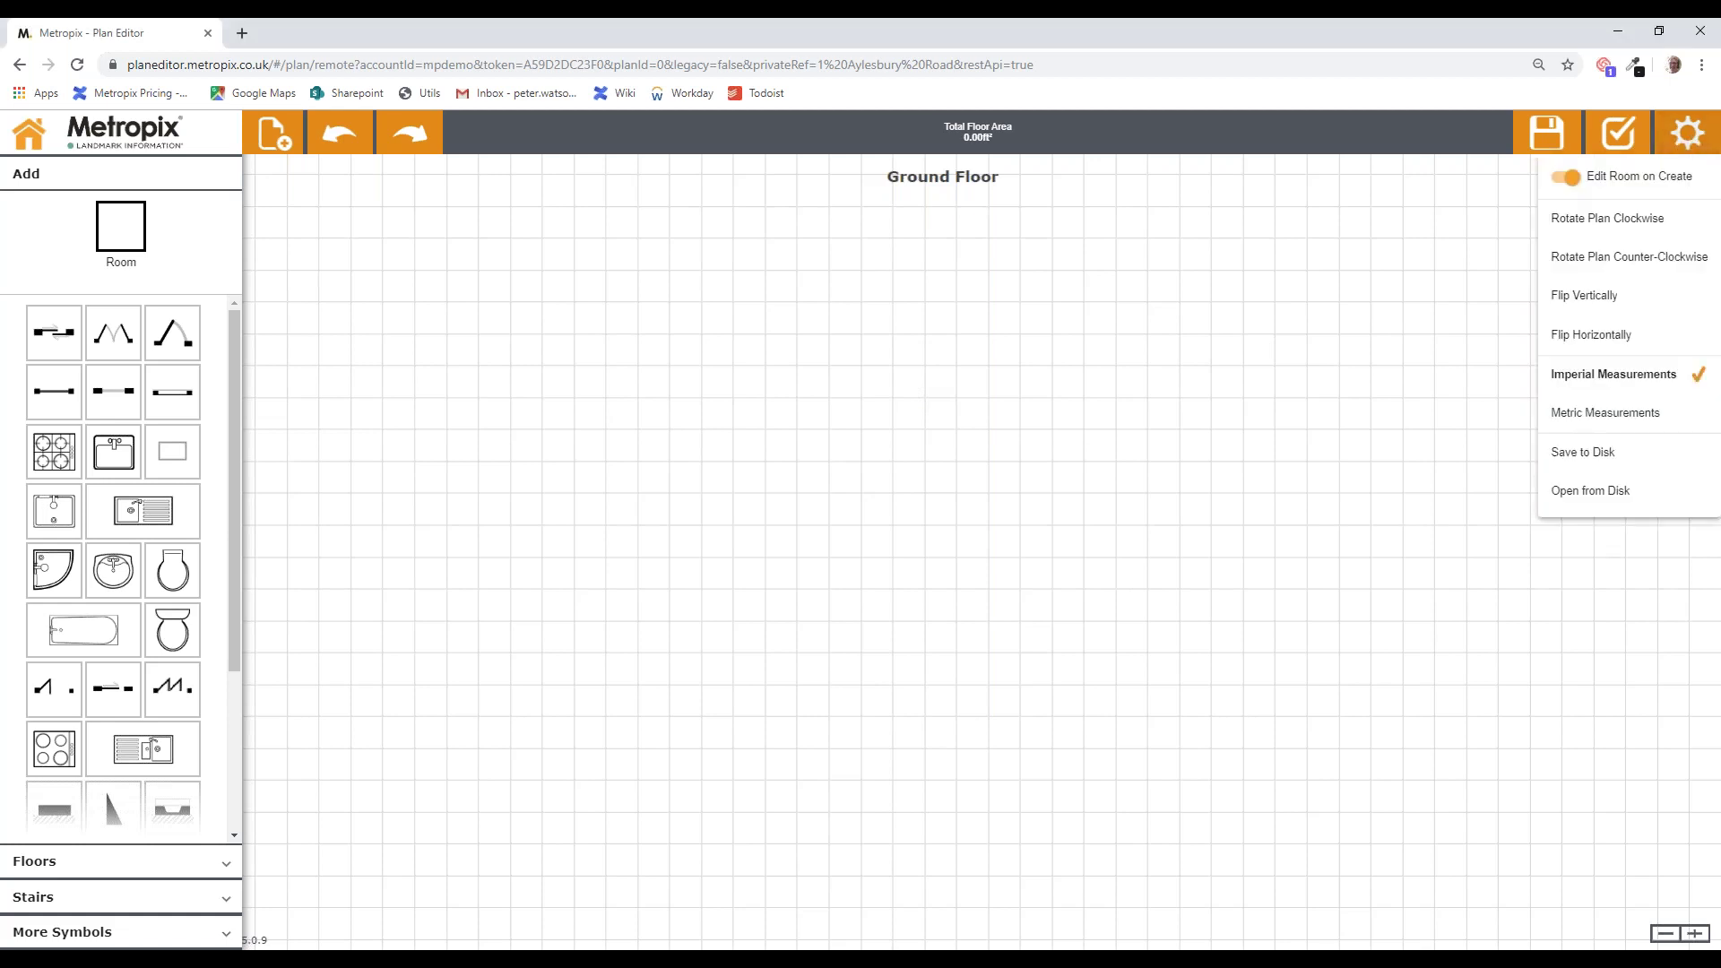
left_click(1646, 418)
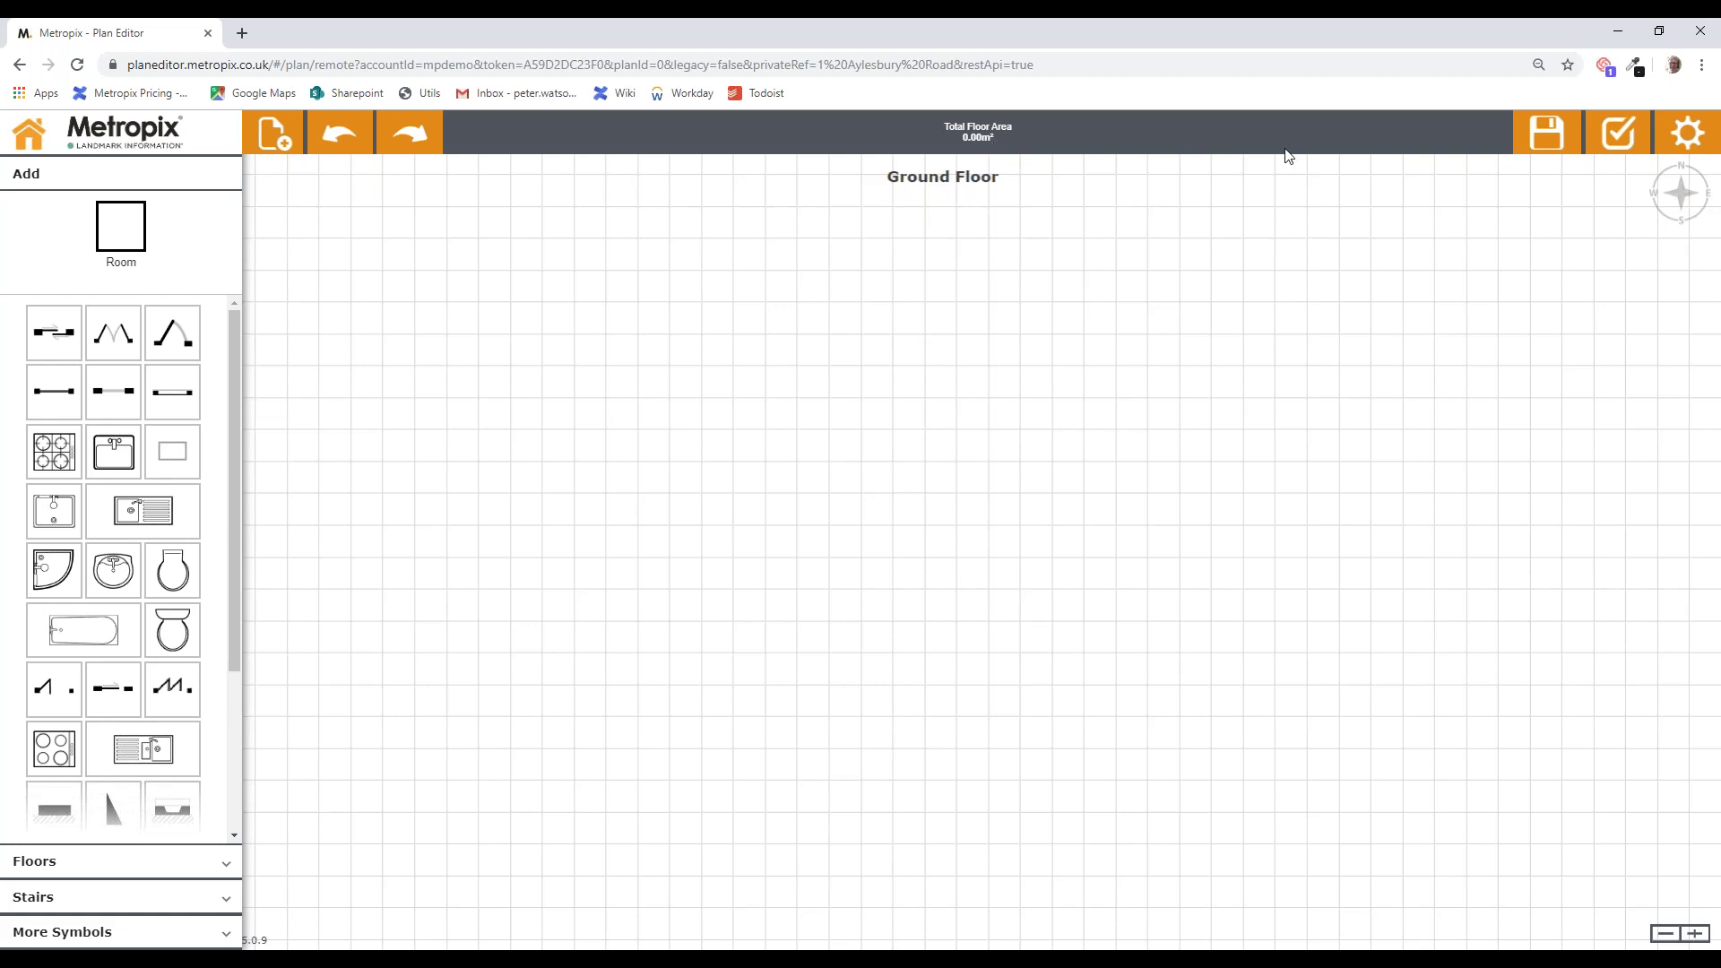
left_click(997, 139)
left_click(1689, 134)
left_click(1689, 134)
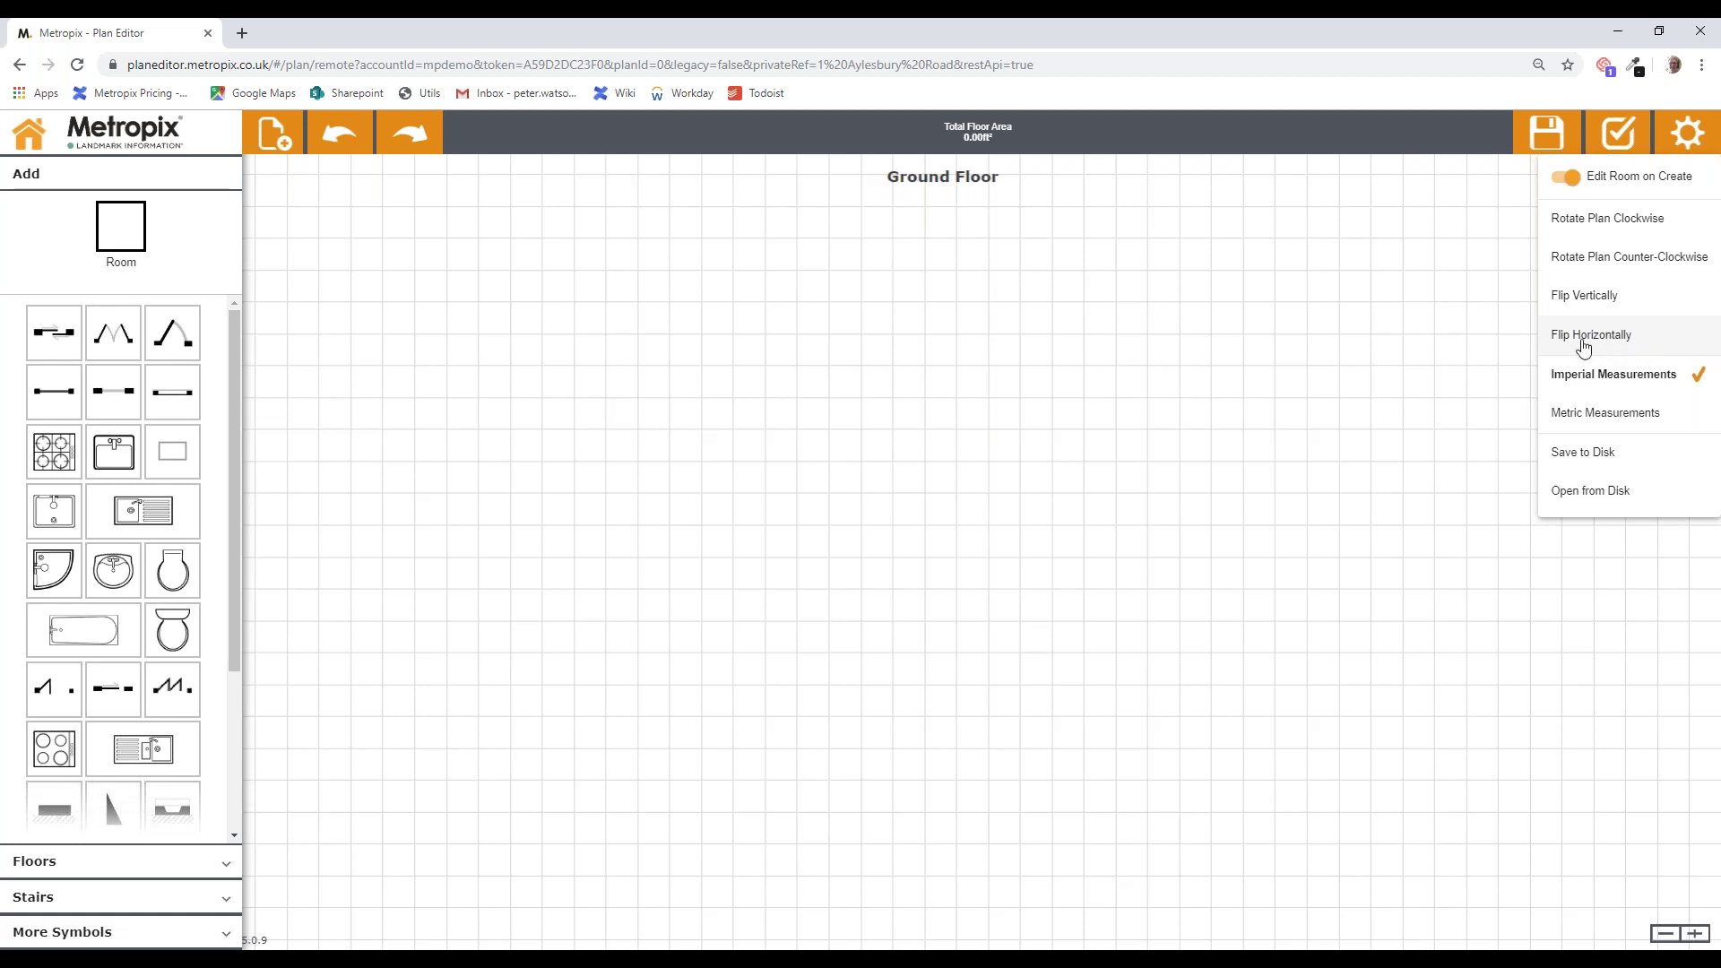
left_click(1437, 339)
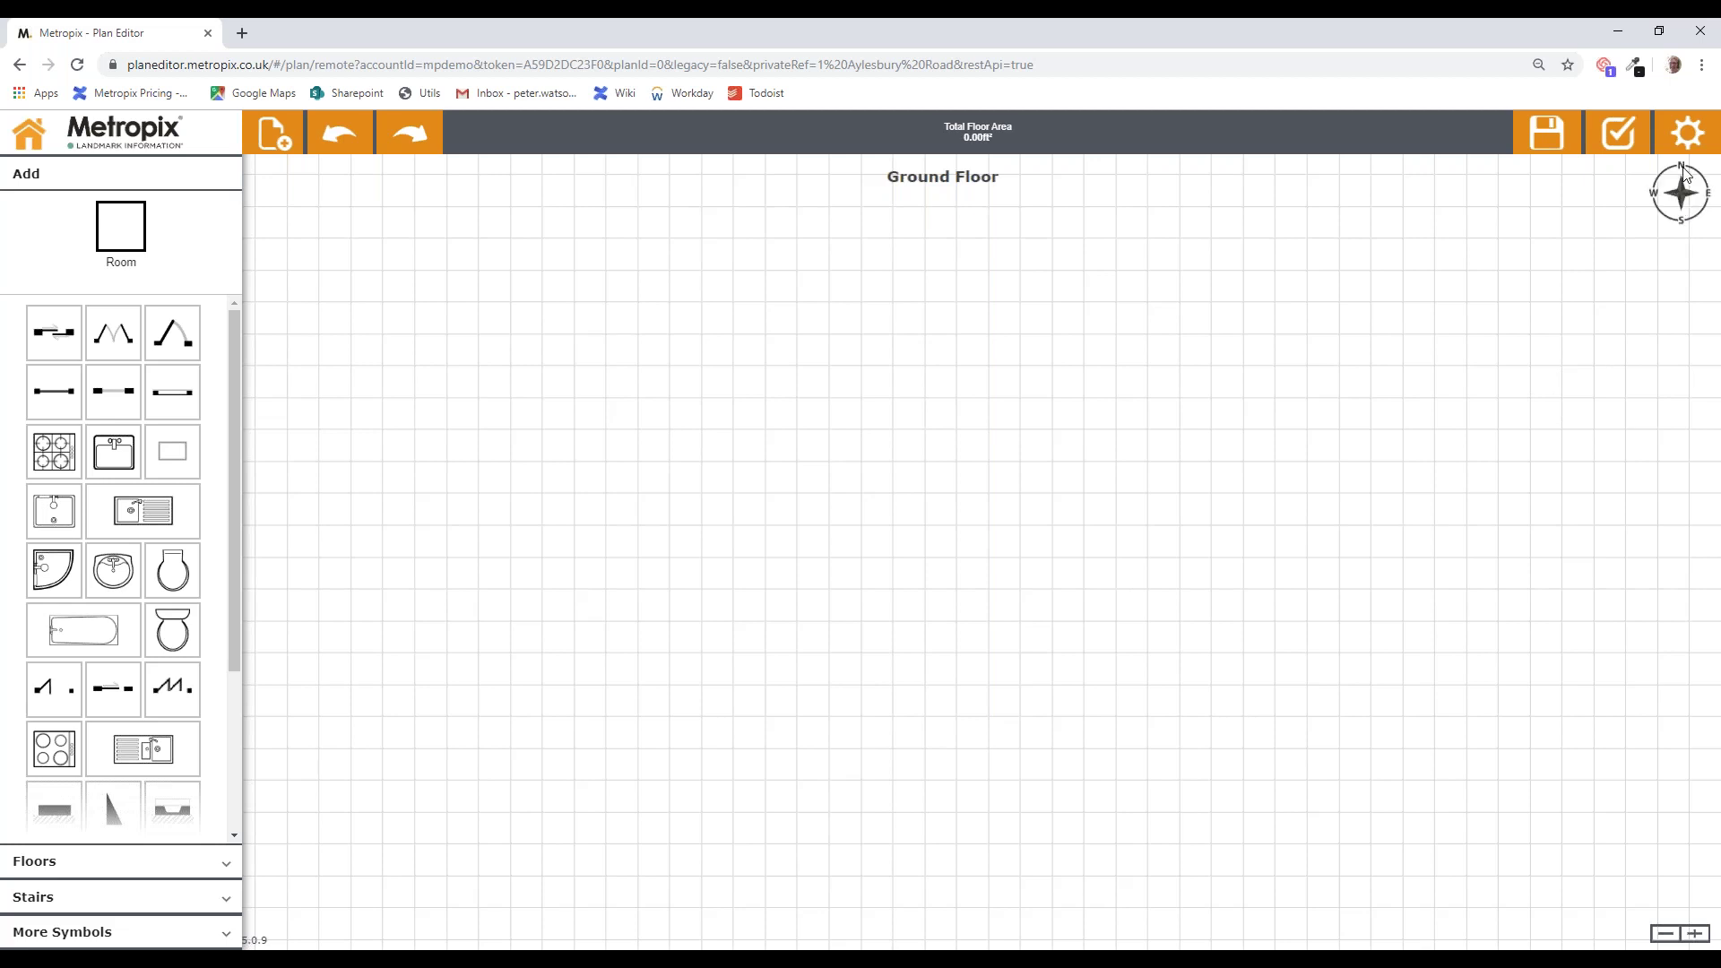
Step: Rotate the compass a quarter turn so north points left, and select the Room tool
left_click_drag(1679, 173, 1665, 231)
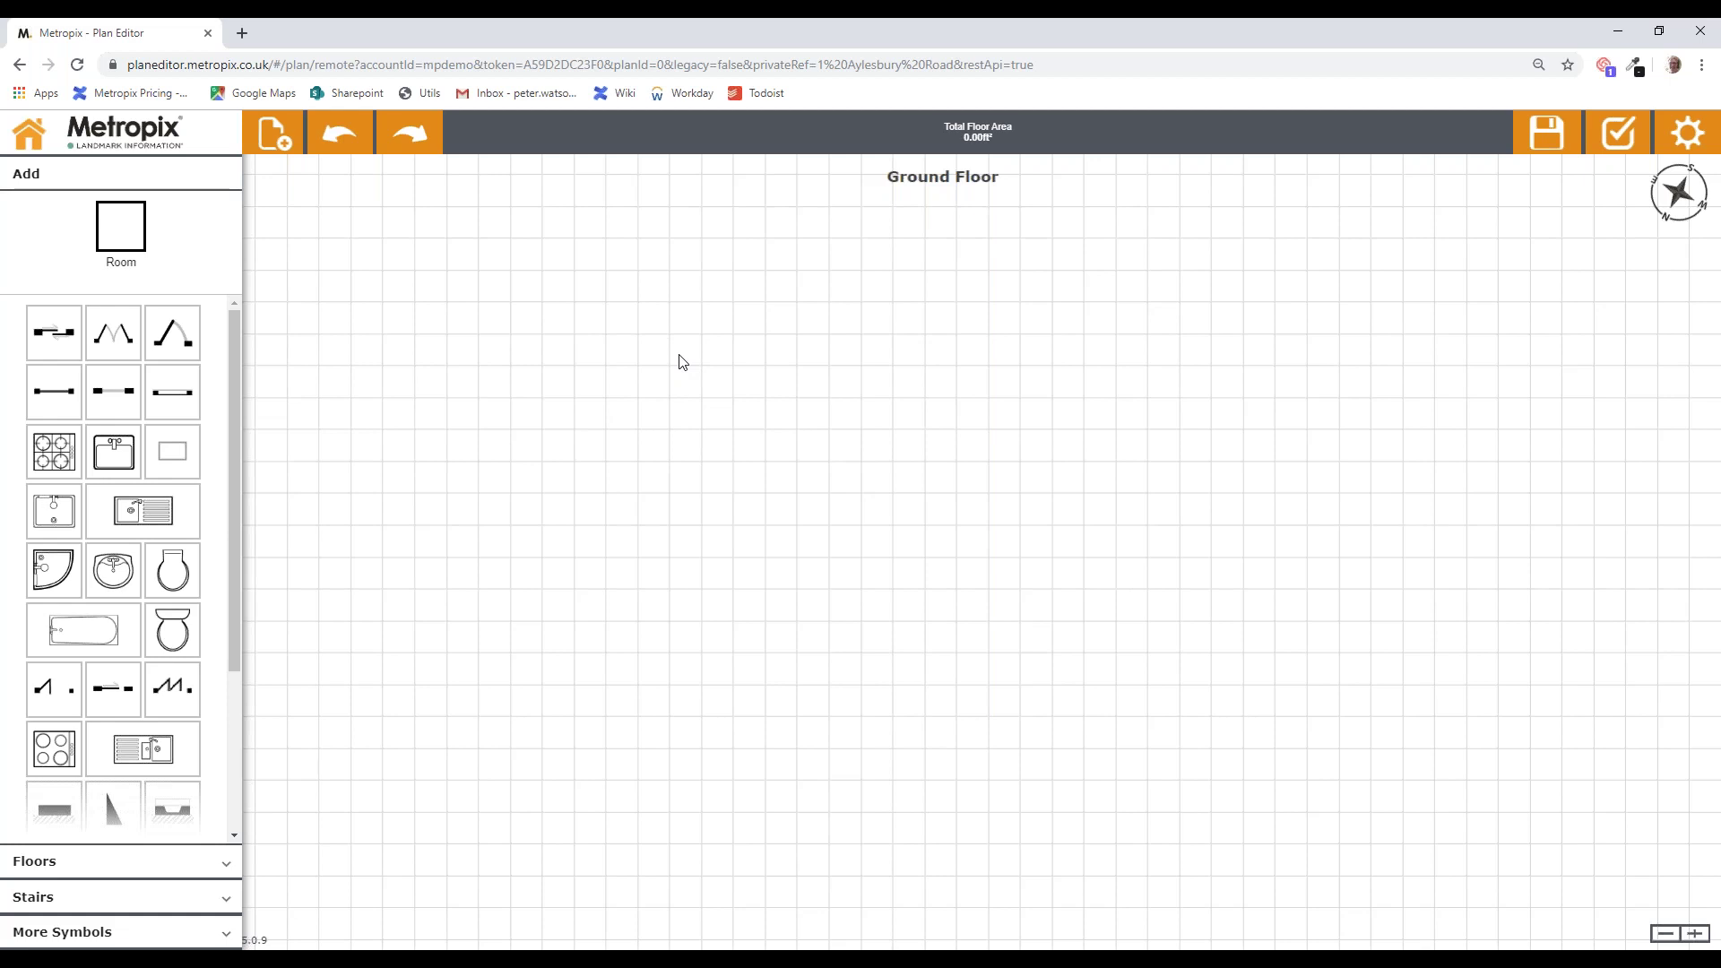
left_click(131, 236)
Step: Drag out a 14' 5" x 13' 5" room rectangle on the Ground Floor grid
left_click_drag(745, 450, 1022, 704)
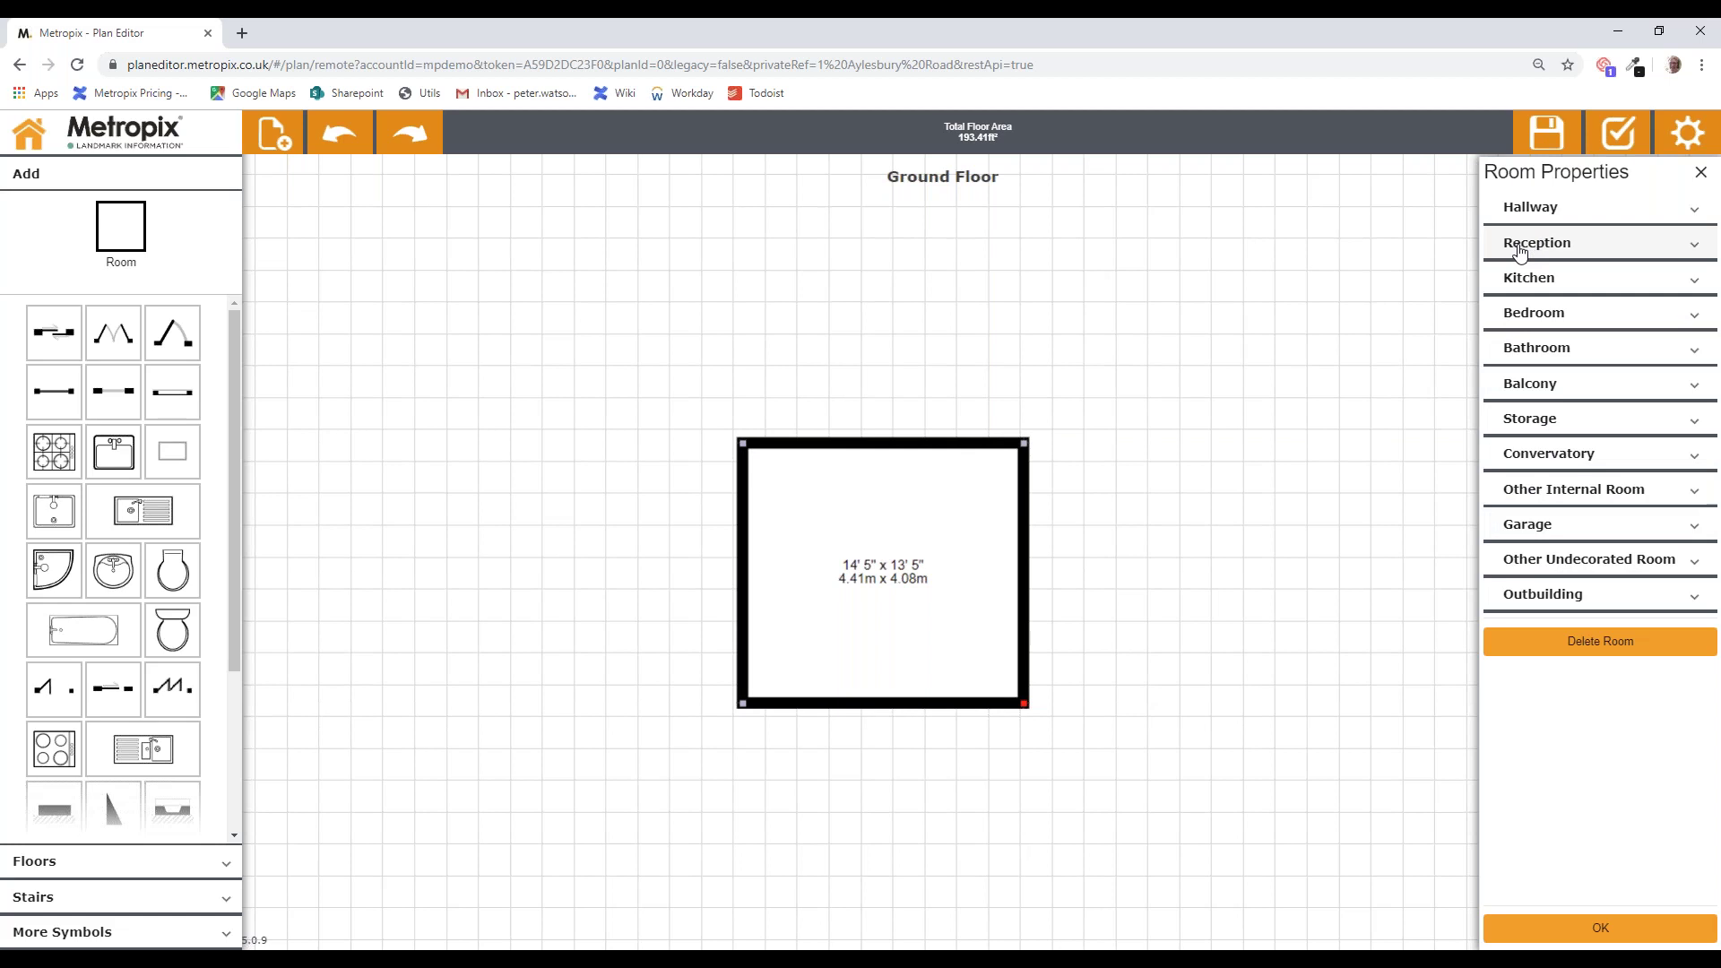
Step: Replace the room's Snug name with Lounge from the Reception list and close Room Properties
left_click(1570, 246)
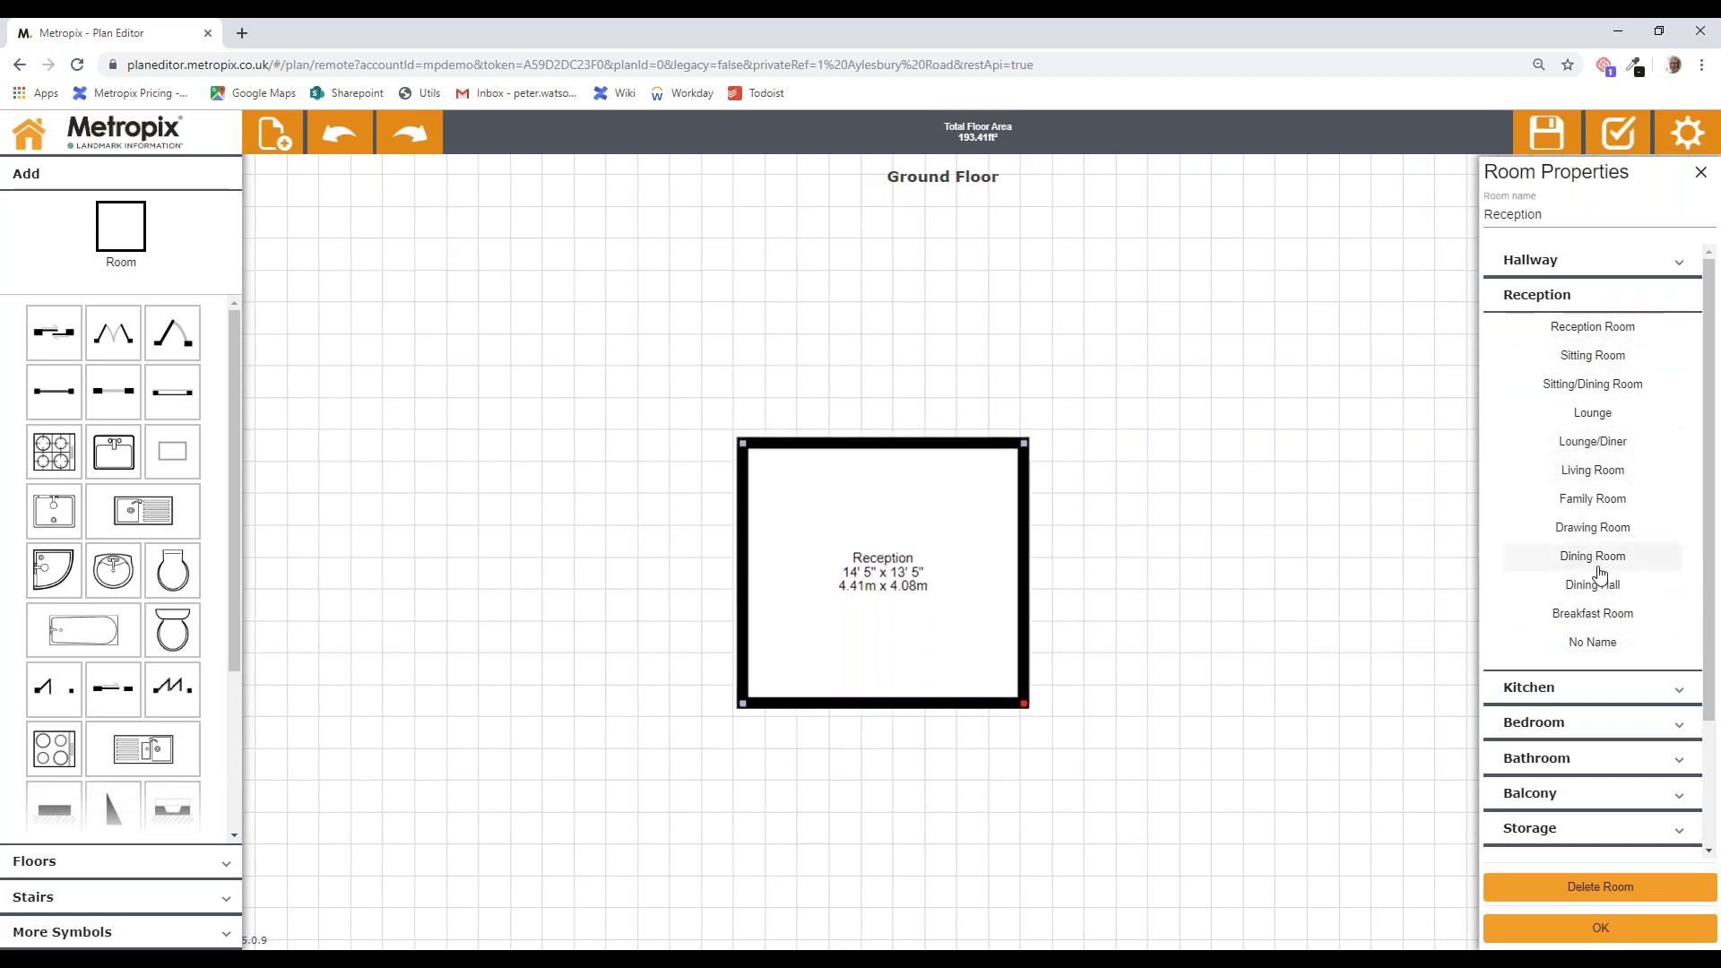
left_click(1570, 259)
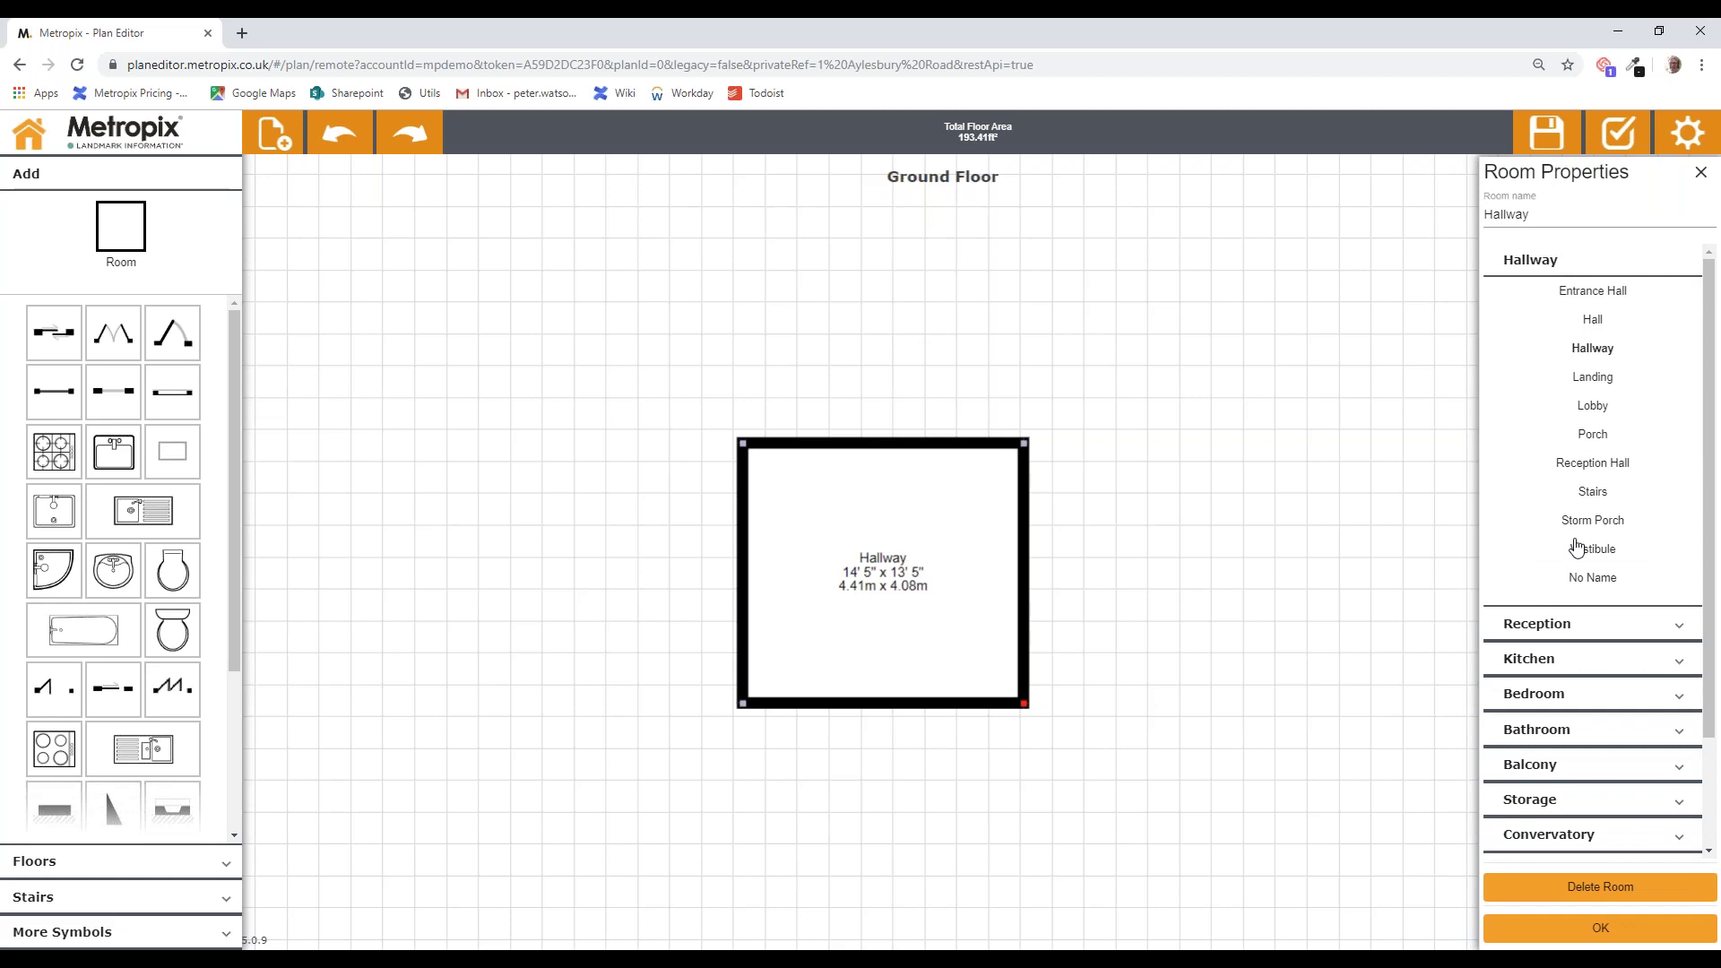
left_click(1542, 621)
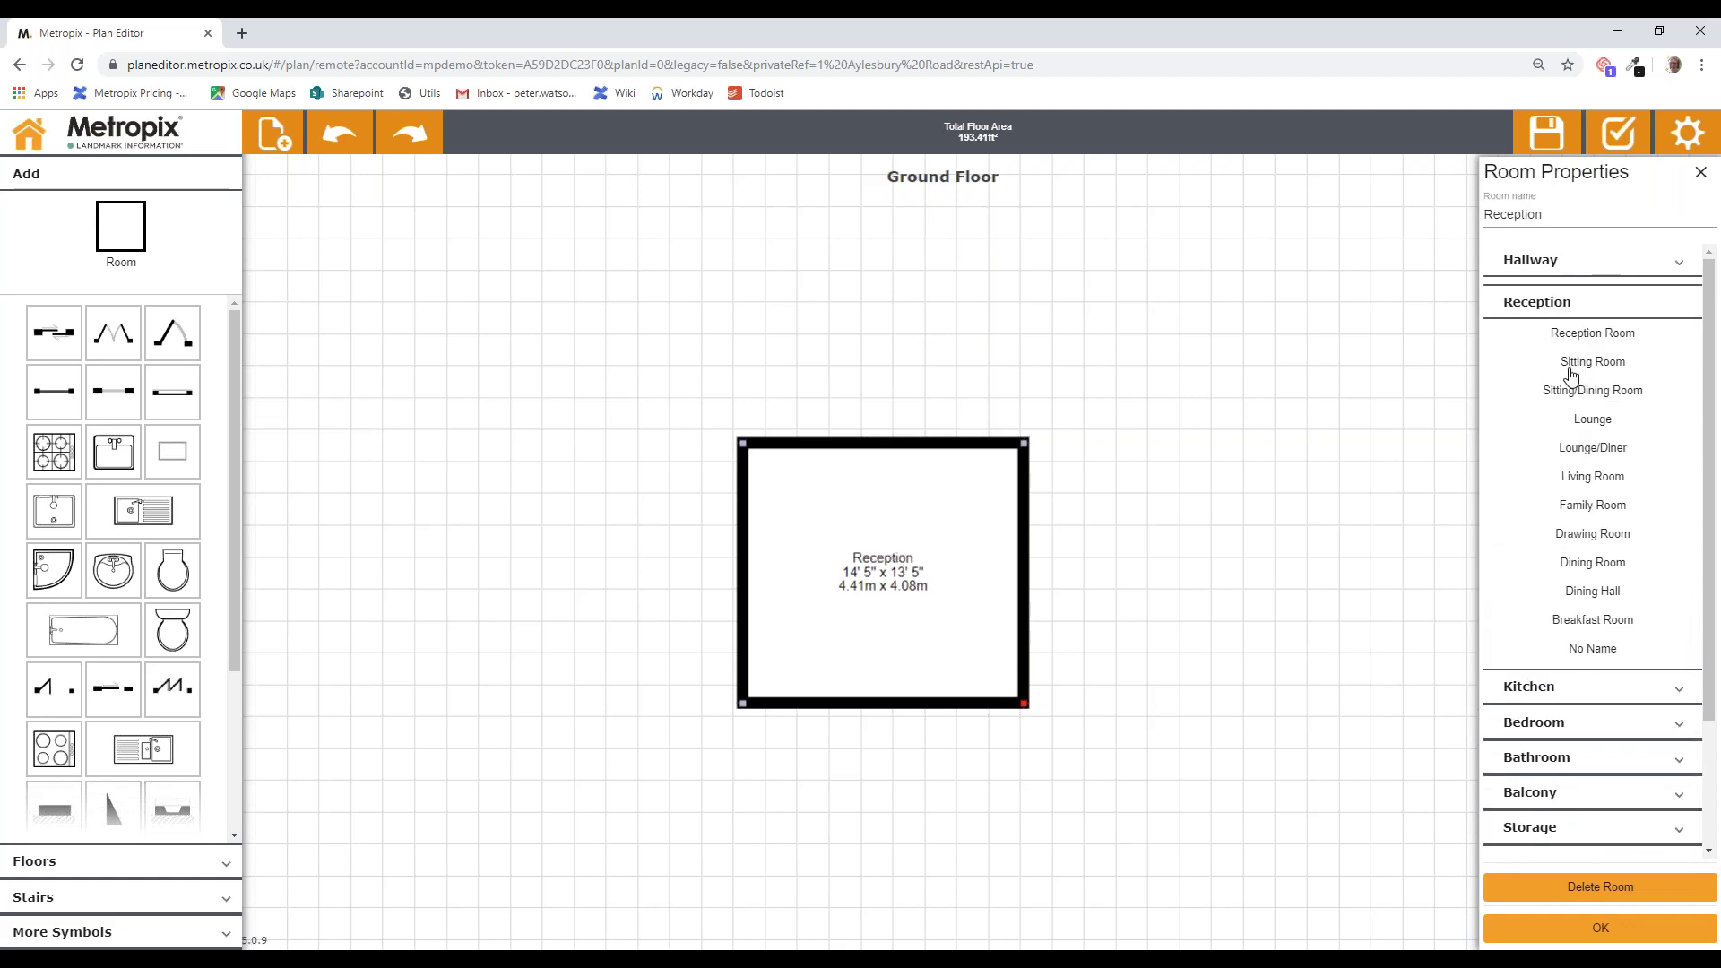
left_click(1557, 215)
key("BackSpace")
key("BackSpace")
key("BackSpace")
key("BackSpace")
key("BackSpace")
key("BackSpace")
key("BackSpace")
key("BackSpace")
key("BackSpace")
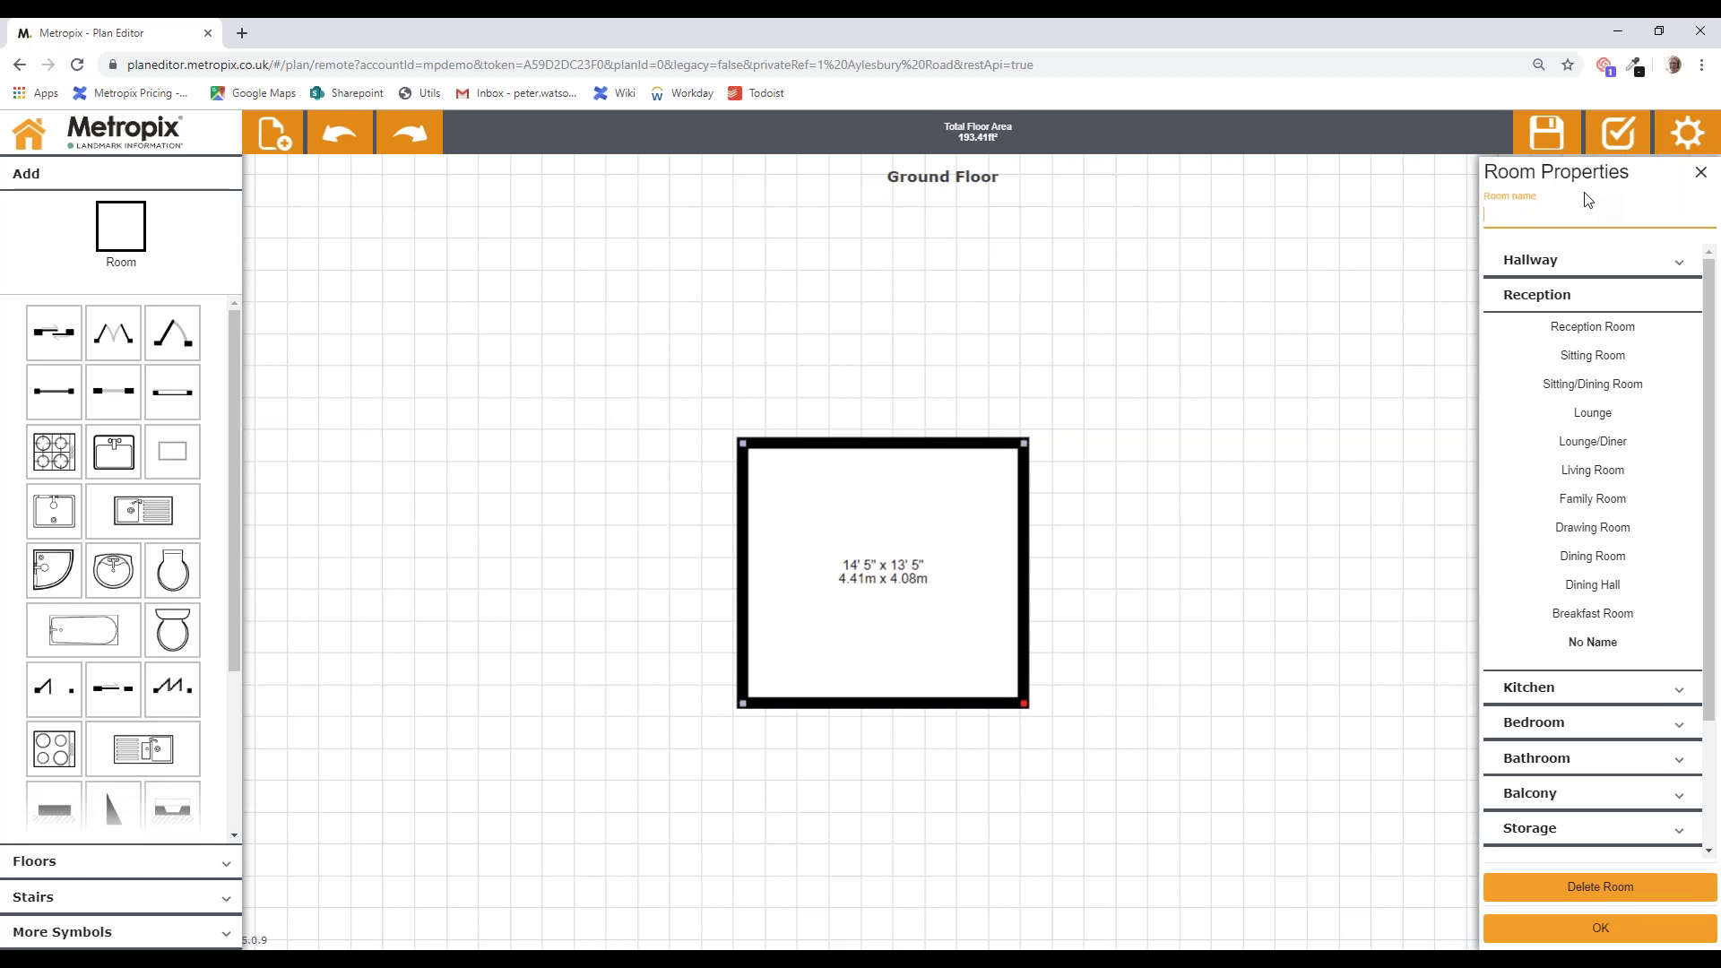
type("Snug")
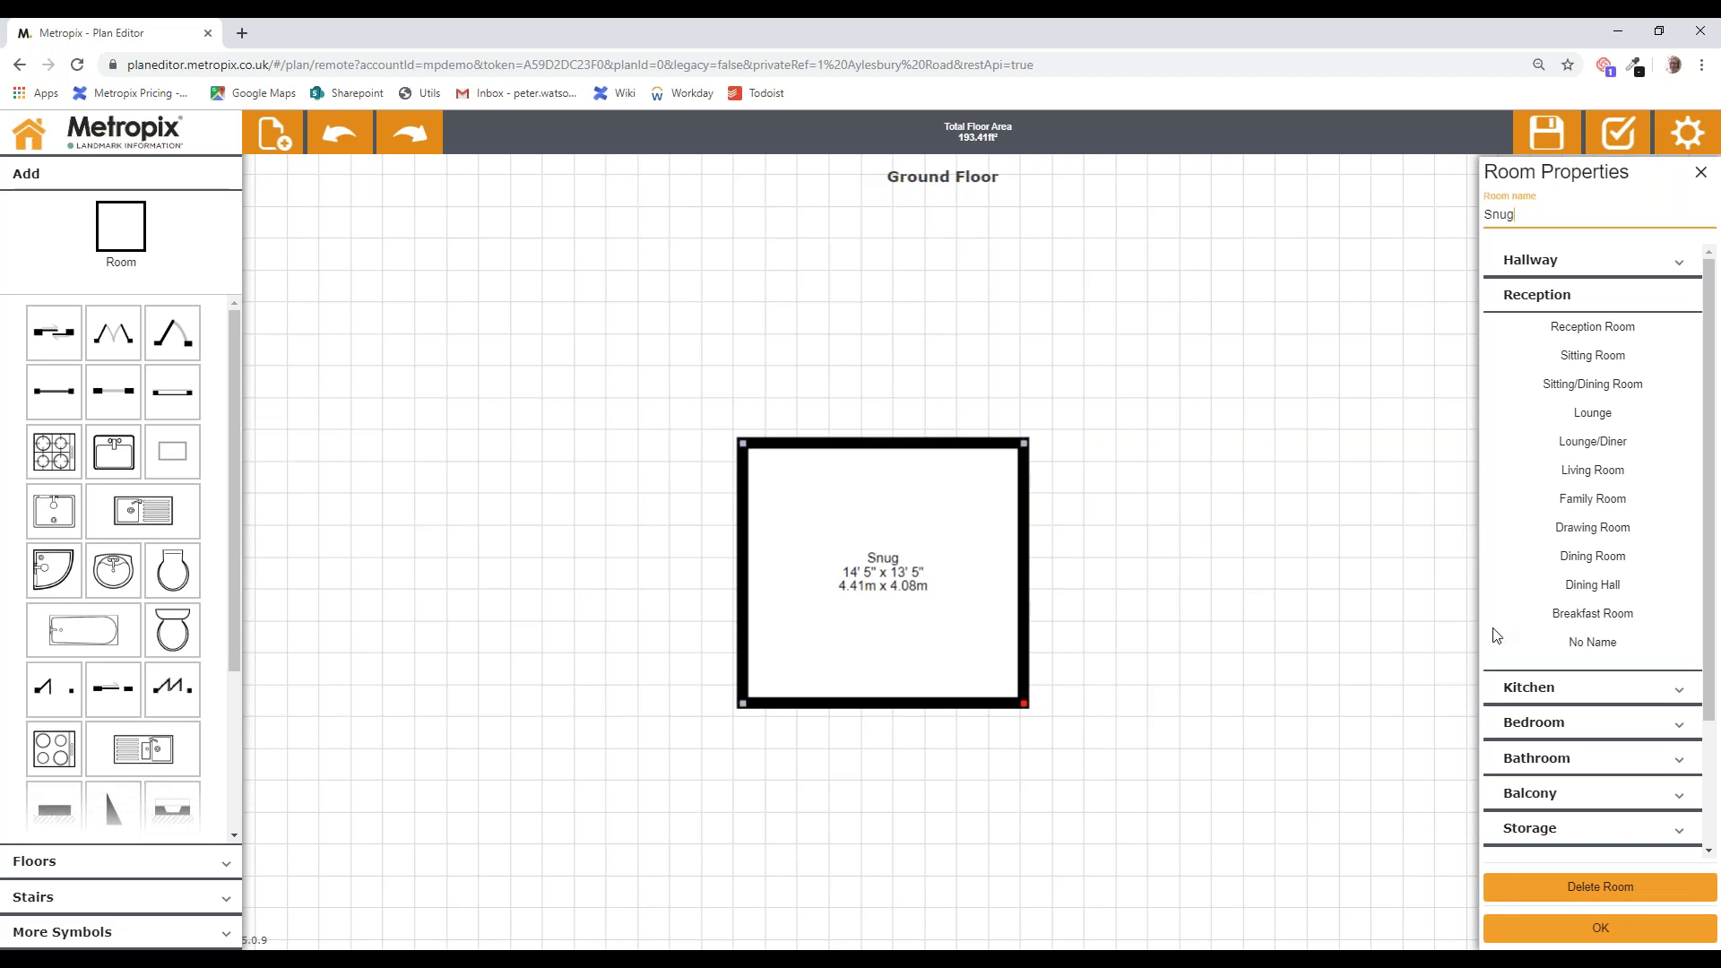
left_click(1604, 652)
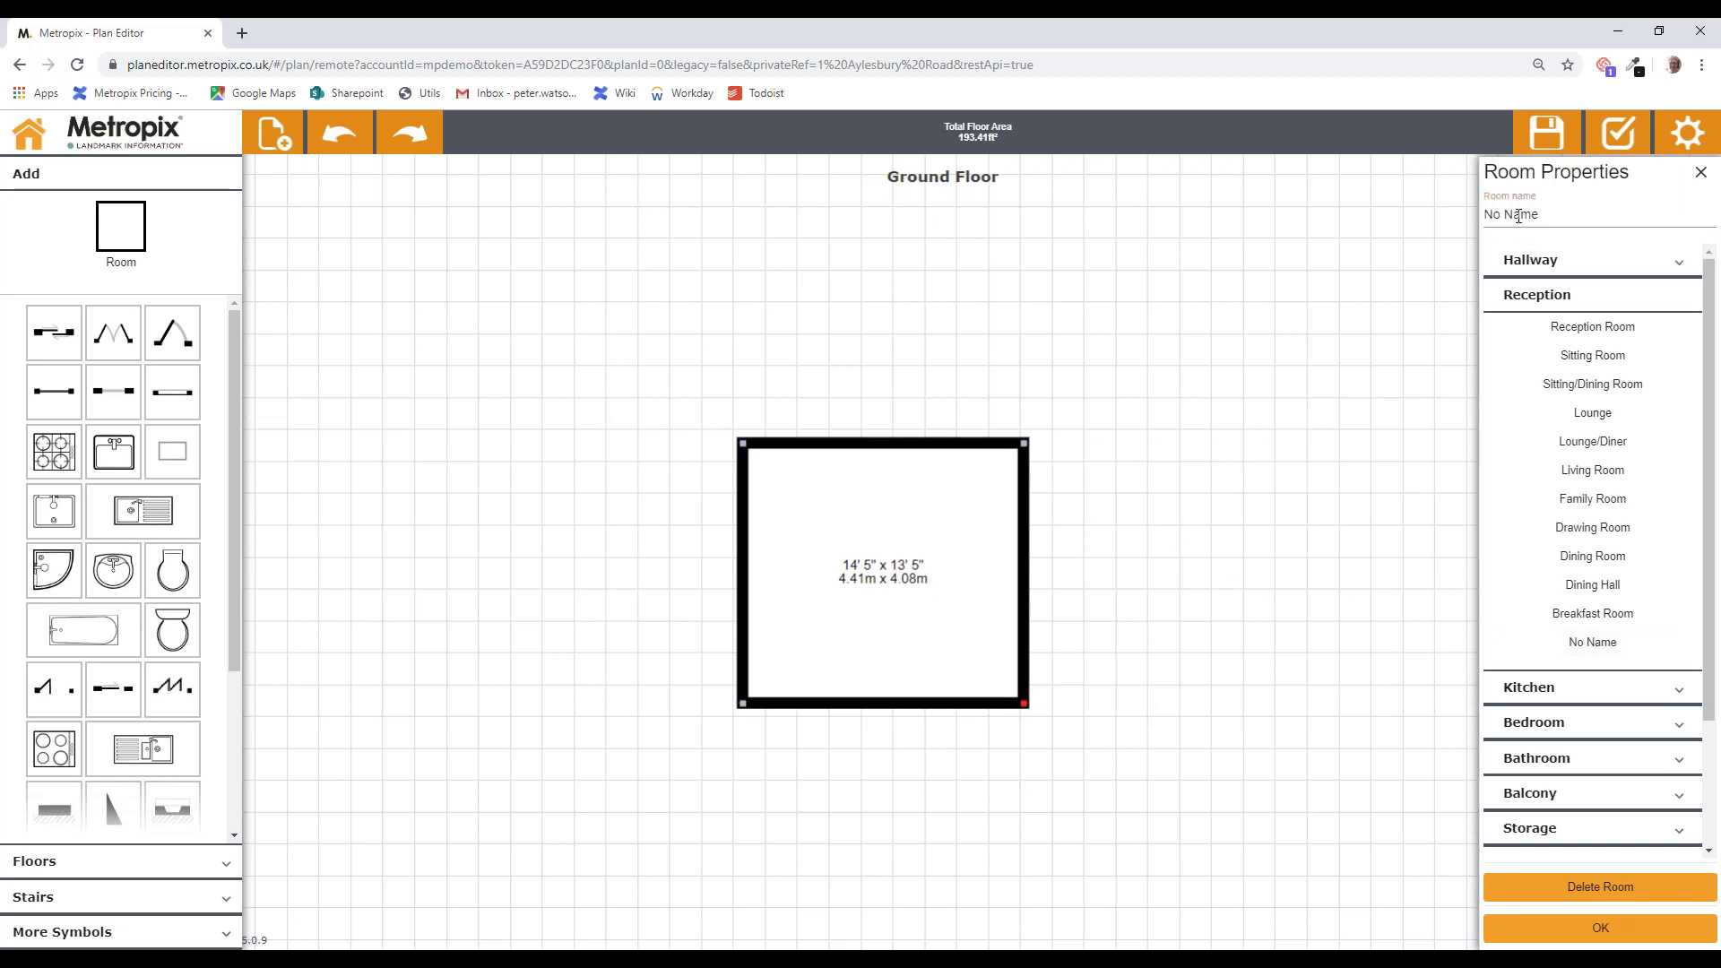
left_click(1594, 414)
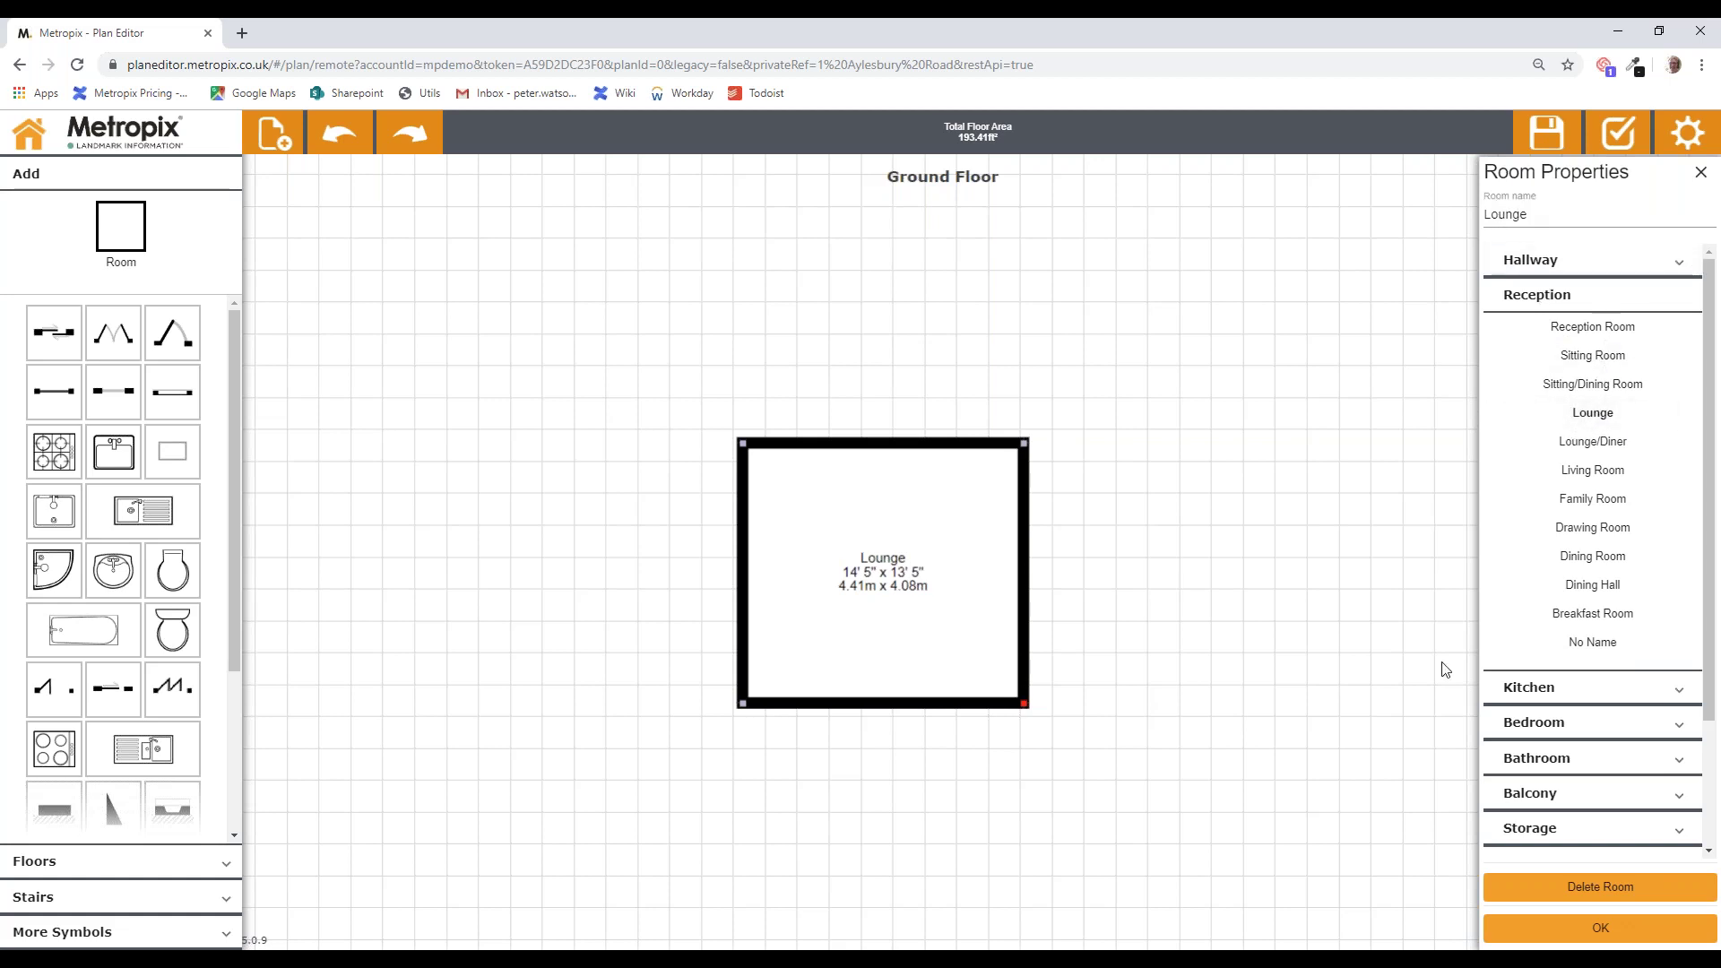
left_click(1568, 930)
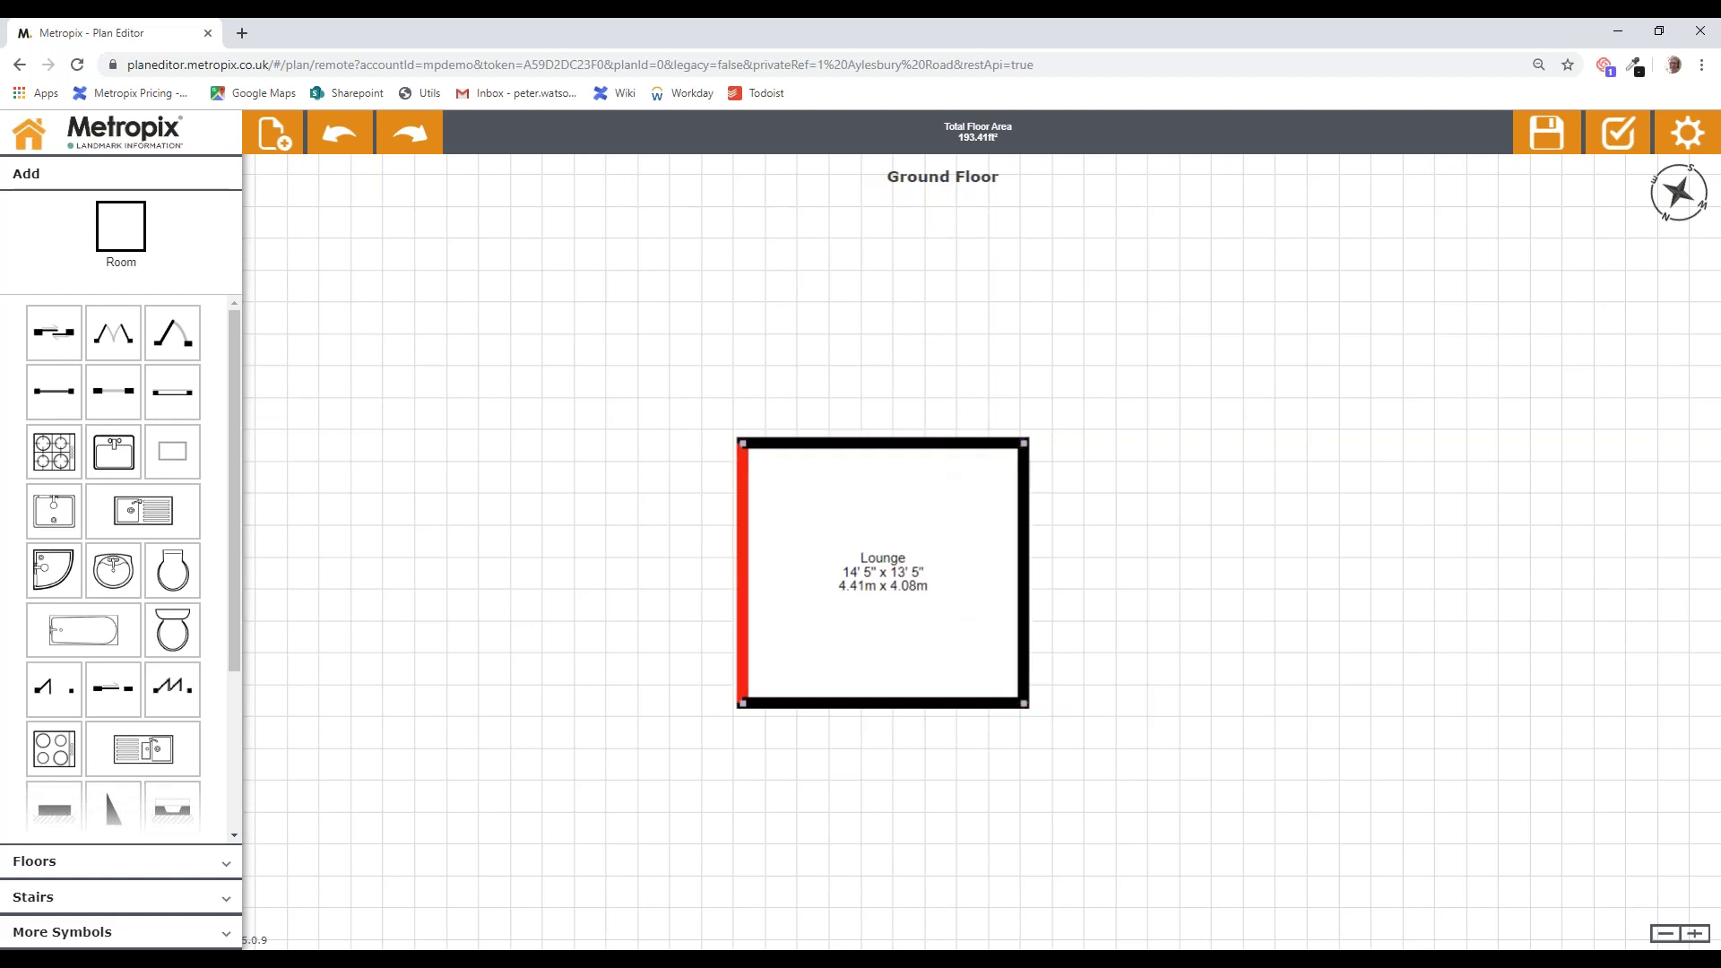
Step: Push the Lounge's left wall out and bottom wall down to reach 14' 10" x 13' 9"
left_click_drag(742, 559, 734, 562)
left_click_drag(890, 703, 890, 714)
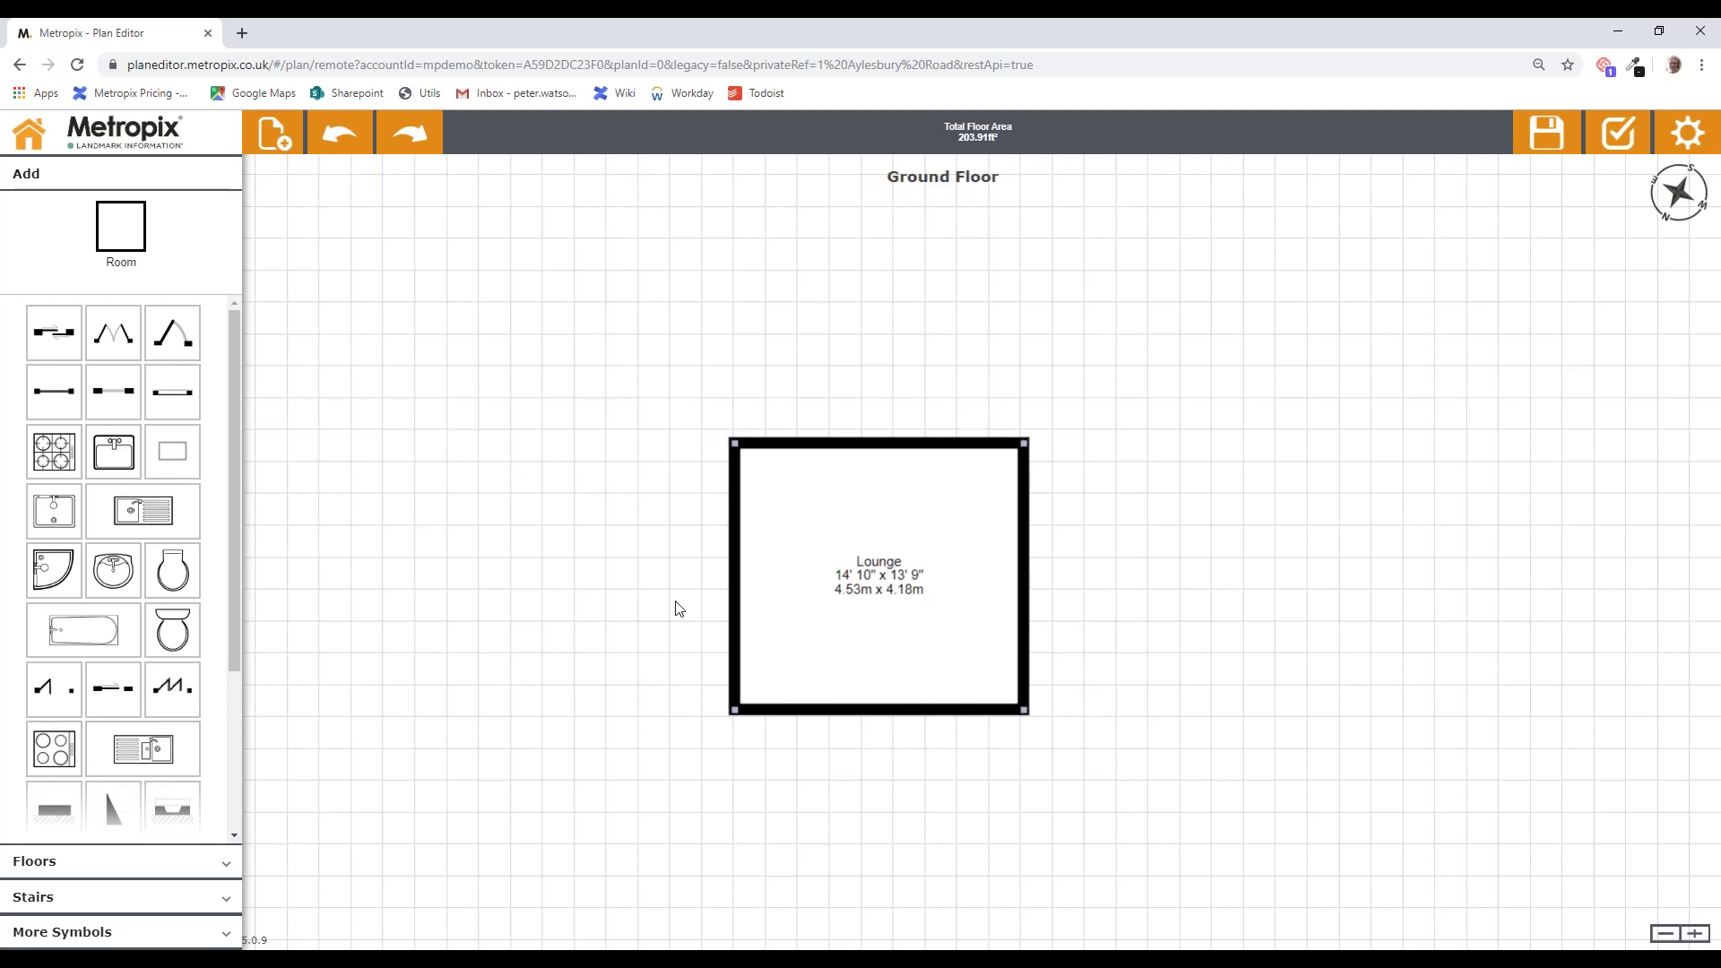
left_click(130, 236)
Step: Draw a narrow 4' 5" wide room against the Lounge's left wall and label it Hall
left_click_drag(735, 714, 651, 459)
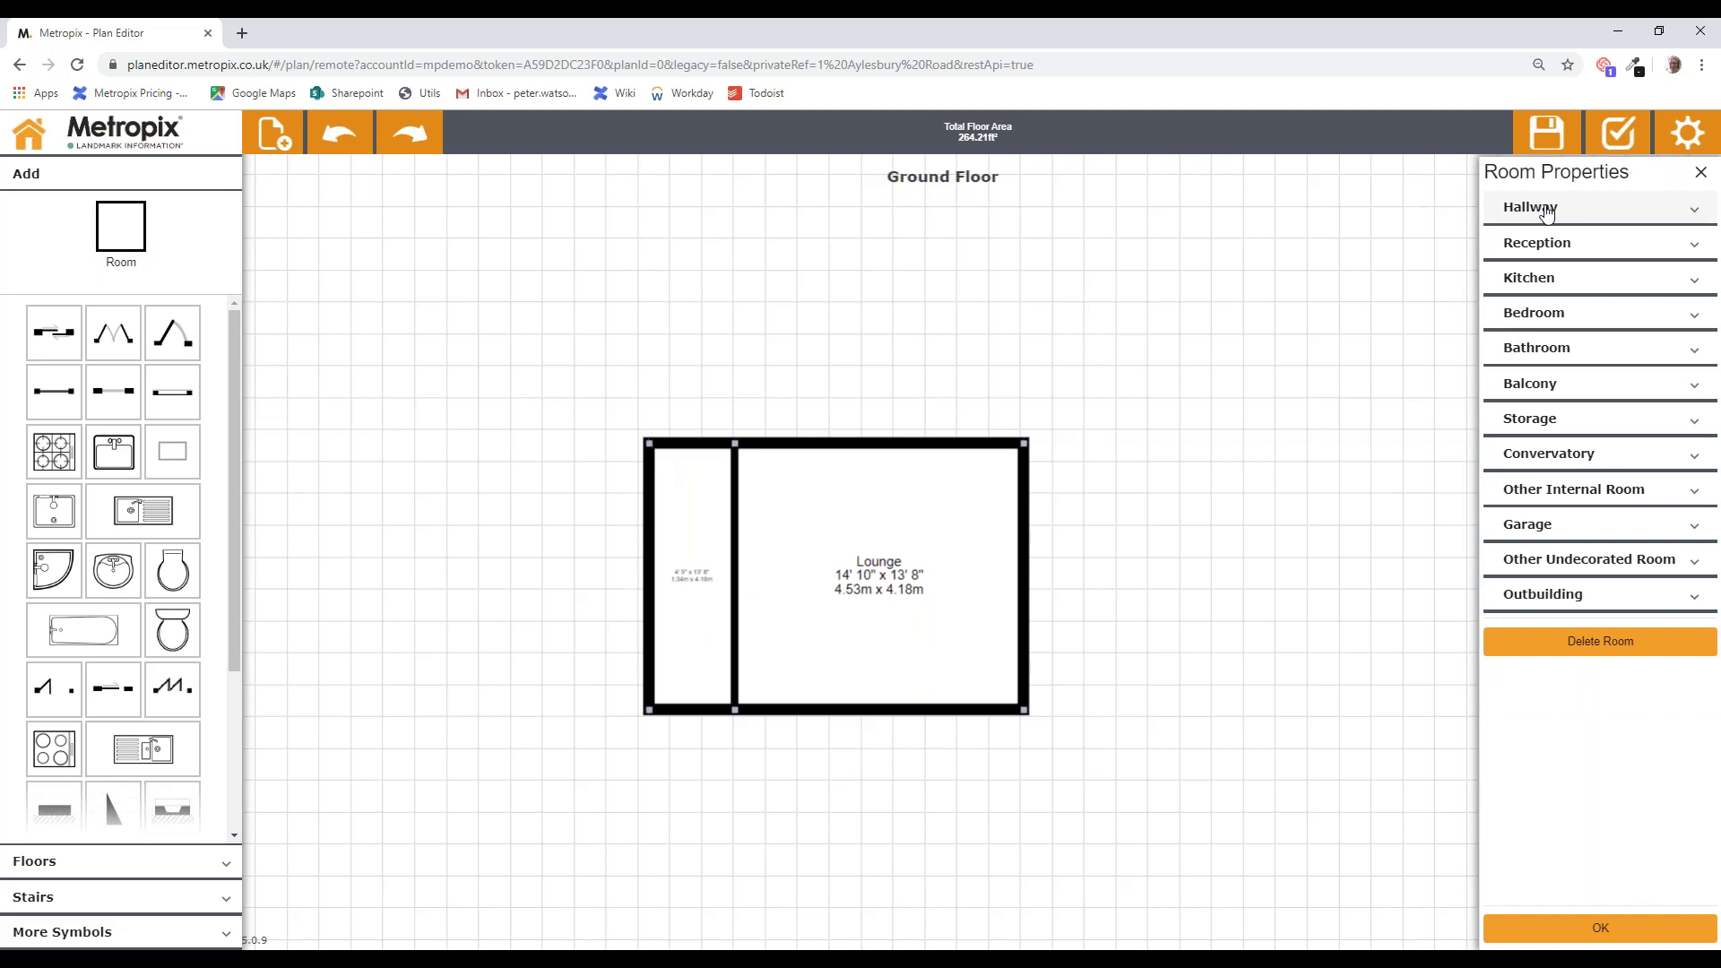
left_click(1546, 211)
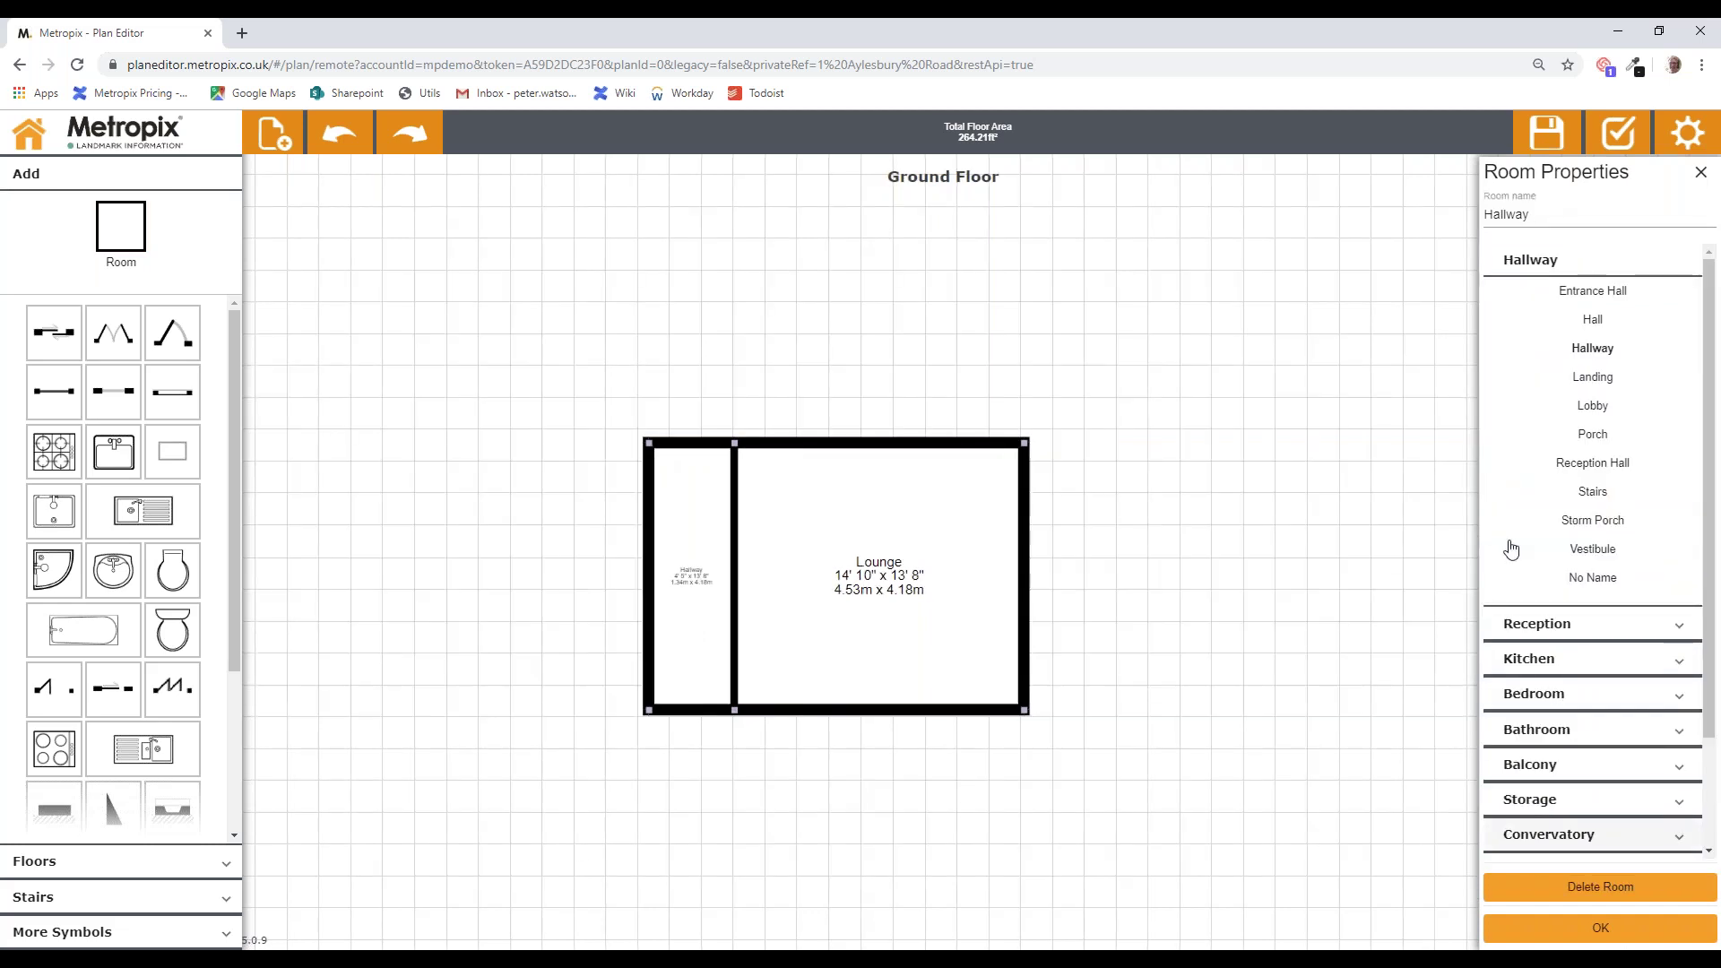
left_click(1601, 321)
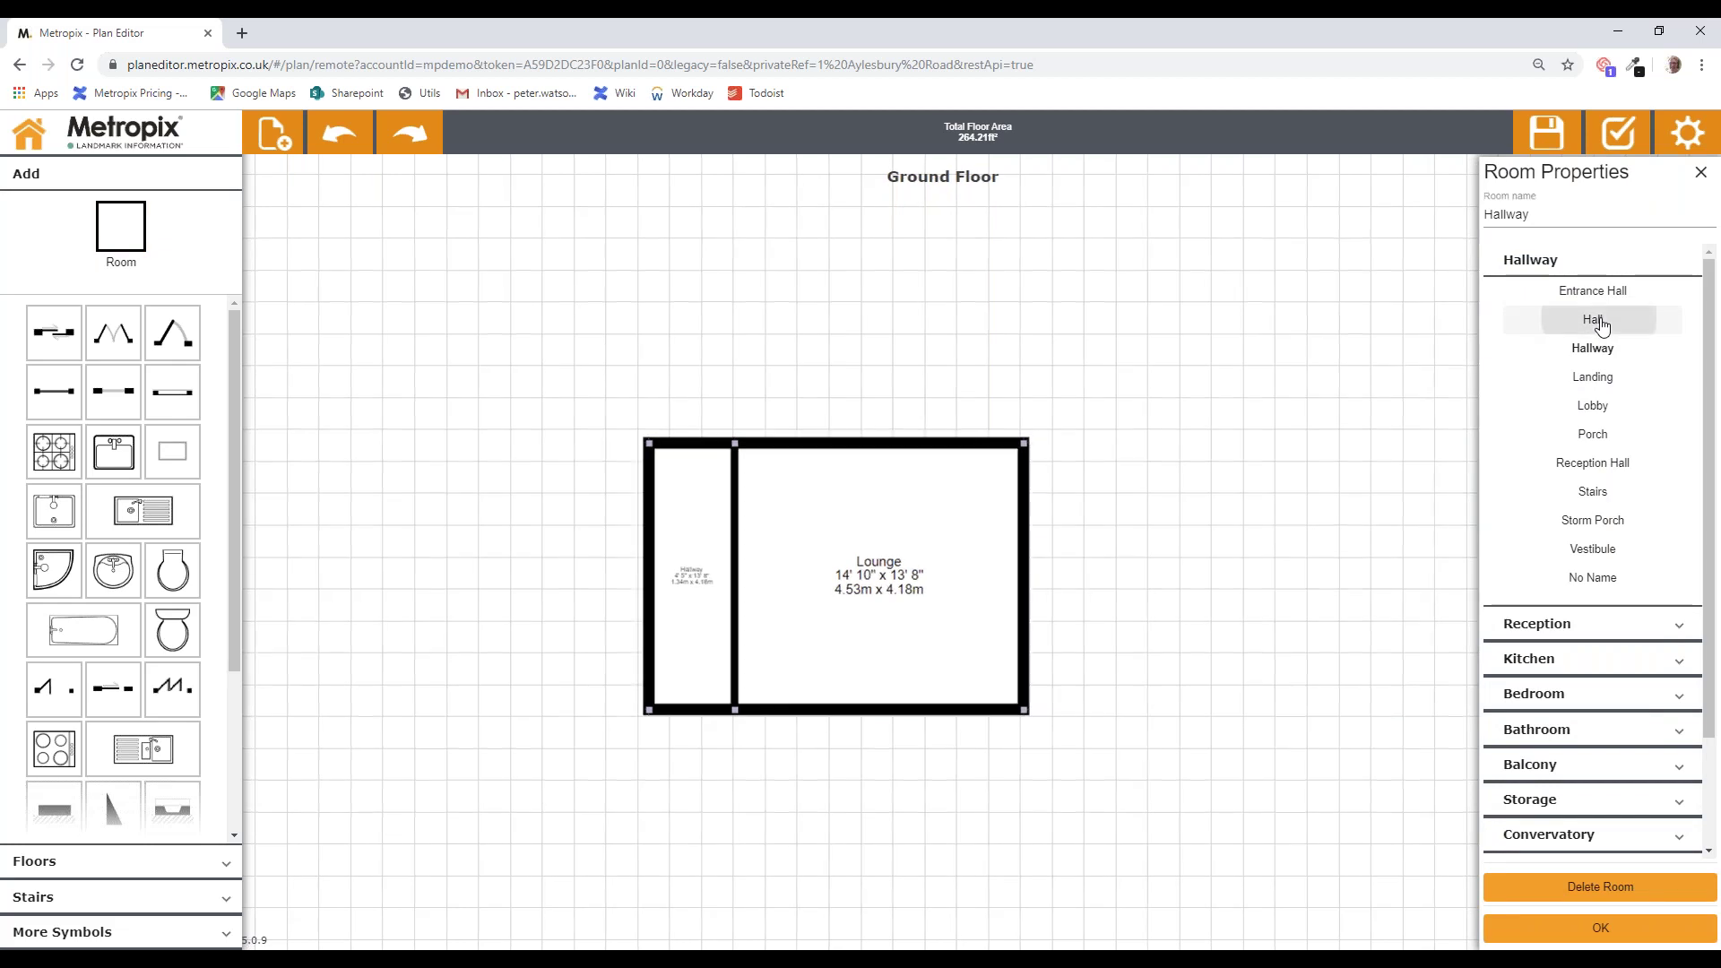
left_click(1600, 928)
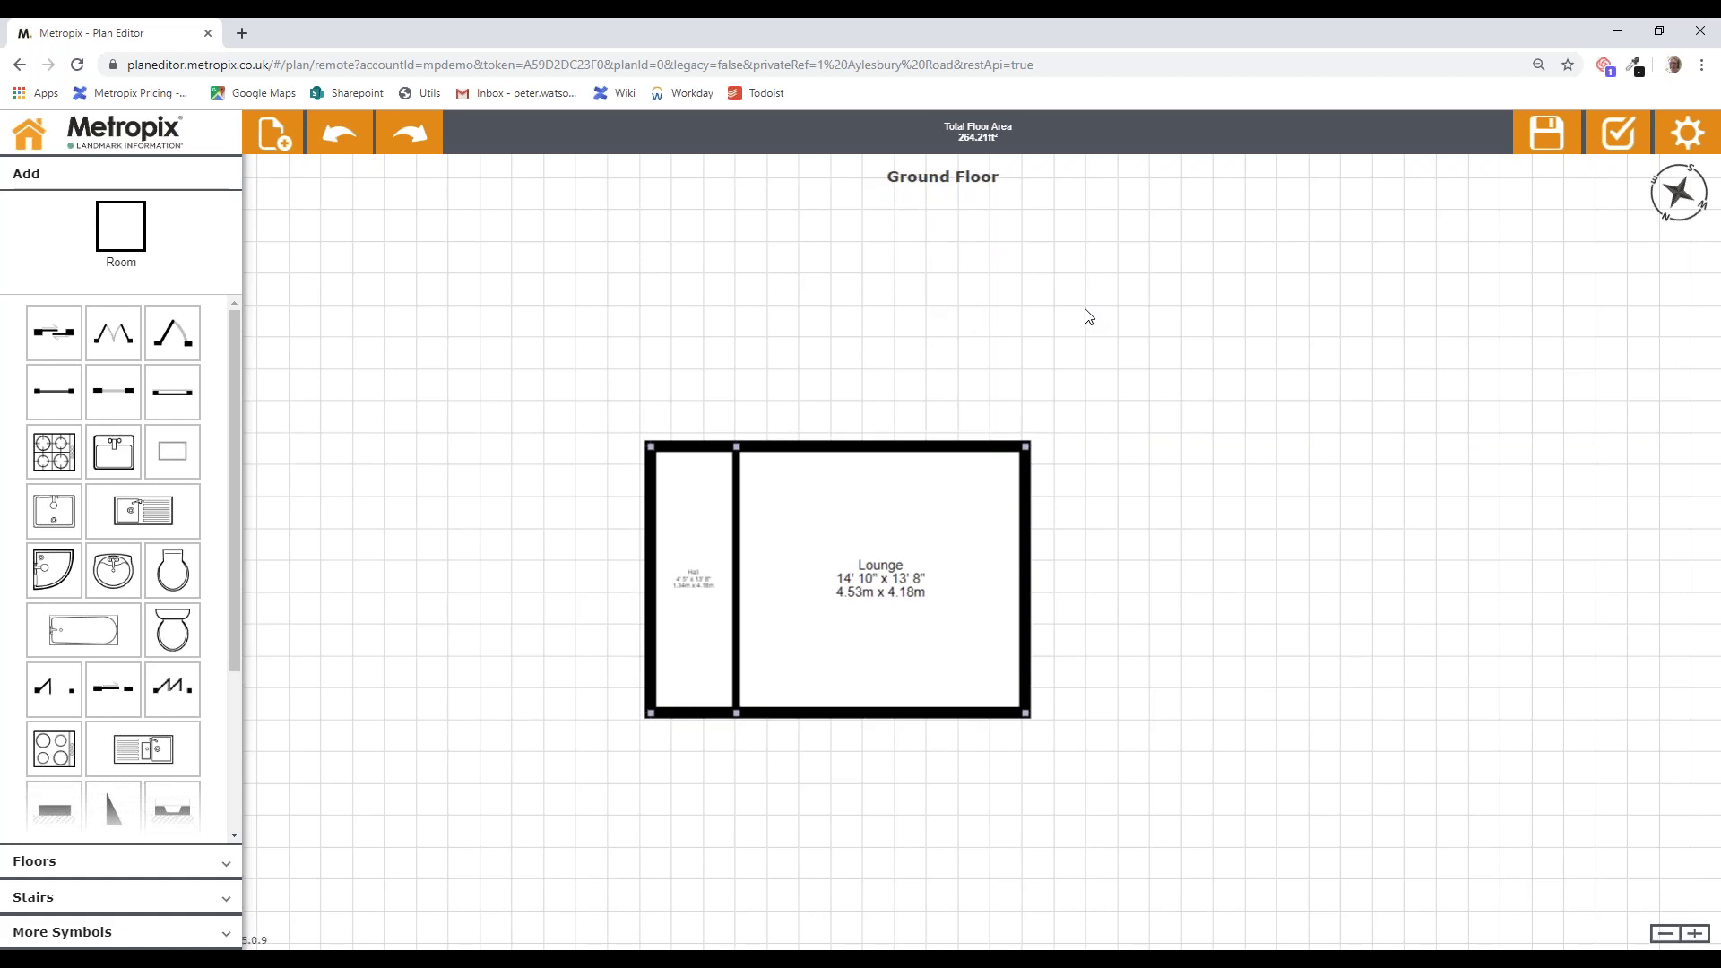
Step: Draw a 12' 1" x 14' 10" room above the Lounge and label it Dining Room, totalling 443.62ft²
left_click_drag(1087, 319, 1114, 495)
left_click_drag(1202, 455, 1127, 525)
left_click(121, 226)
left_click_drag(1060, 706, 826, 411)
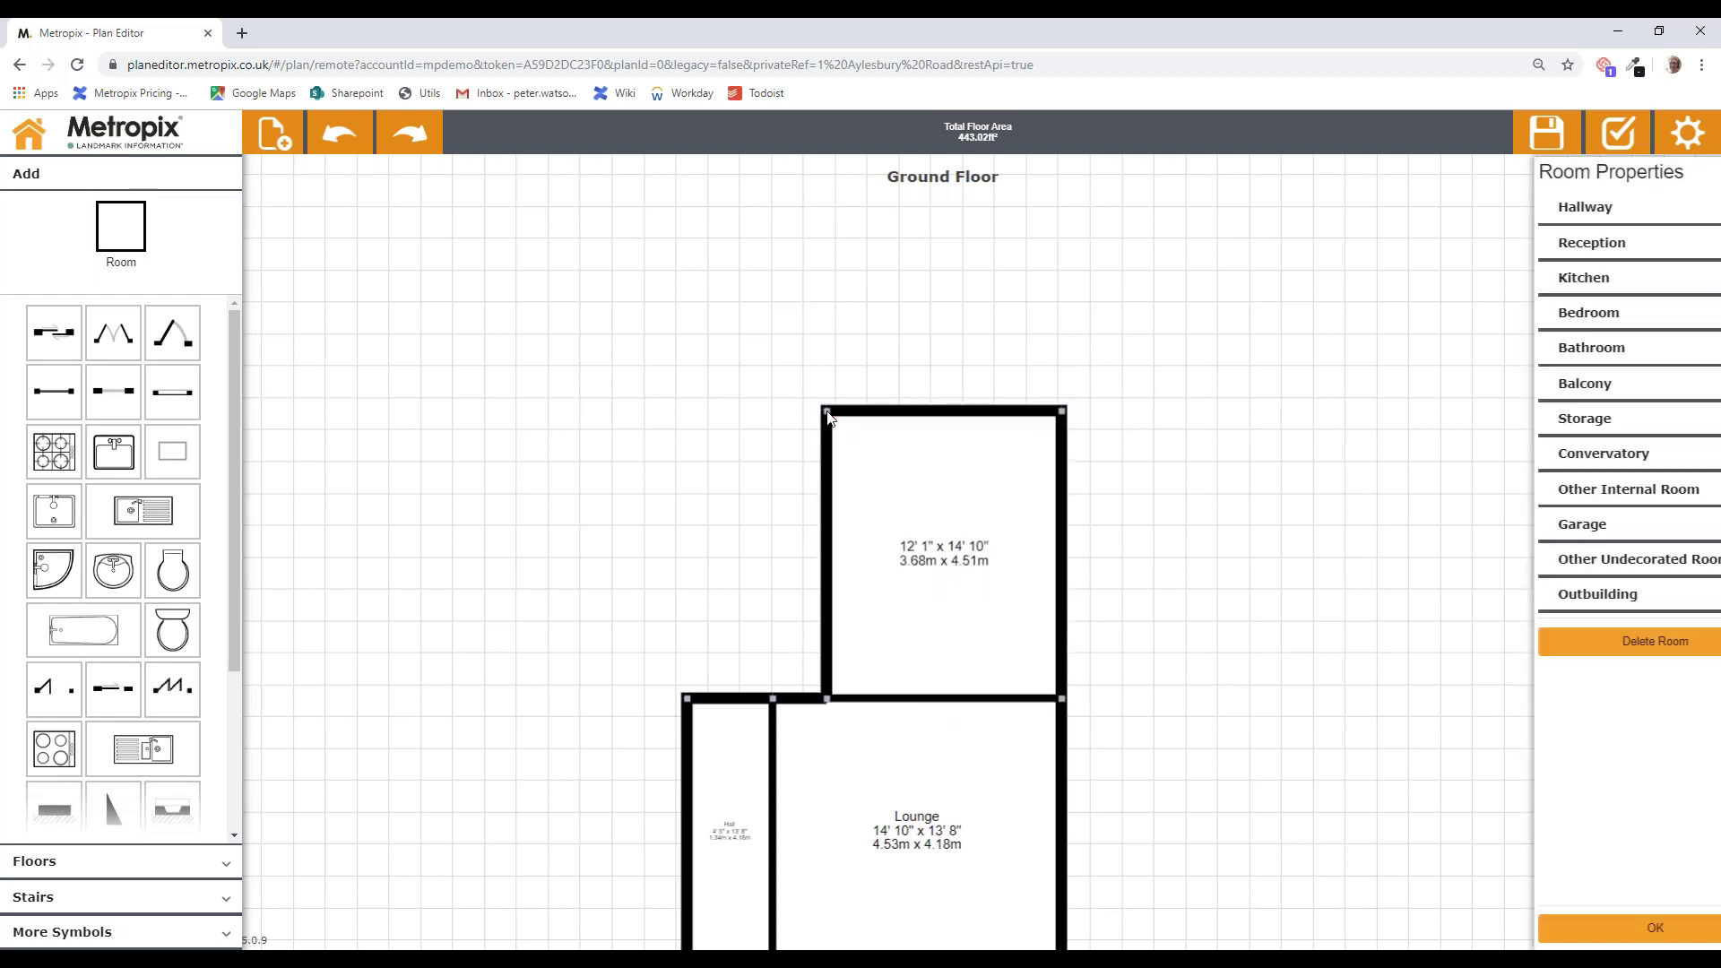
left_click(1609, 557)
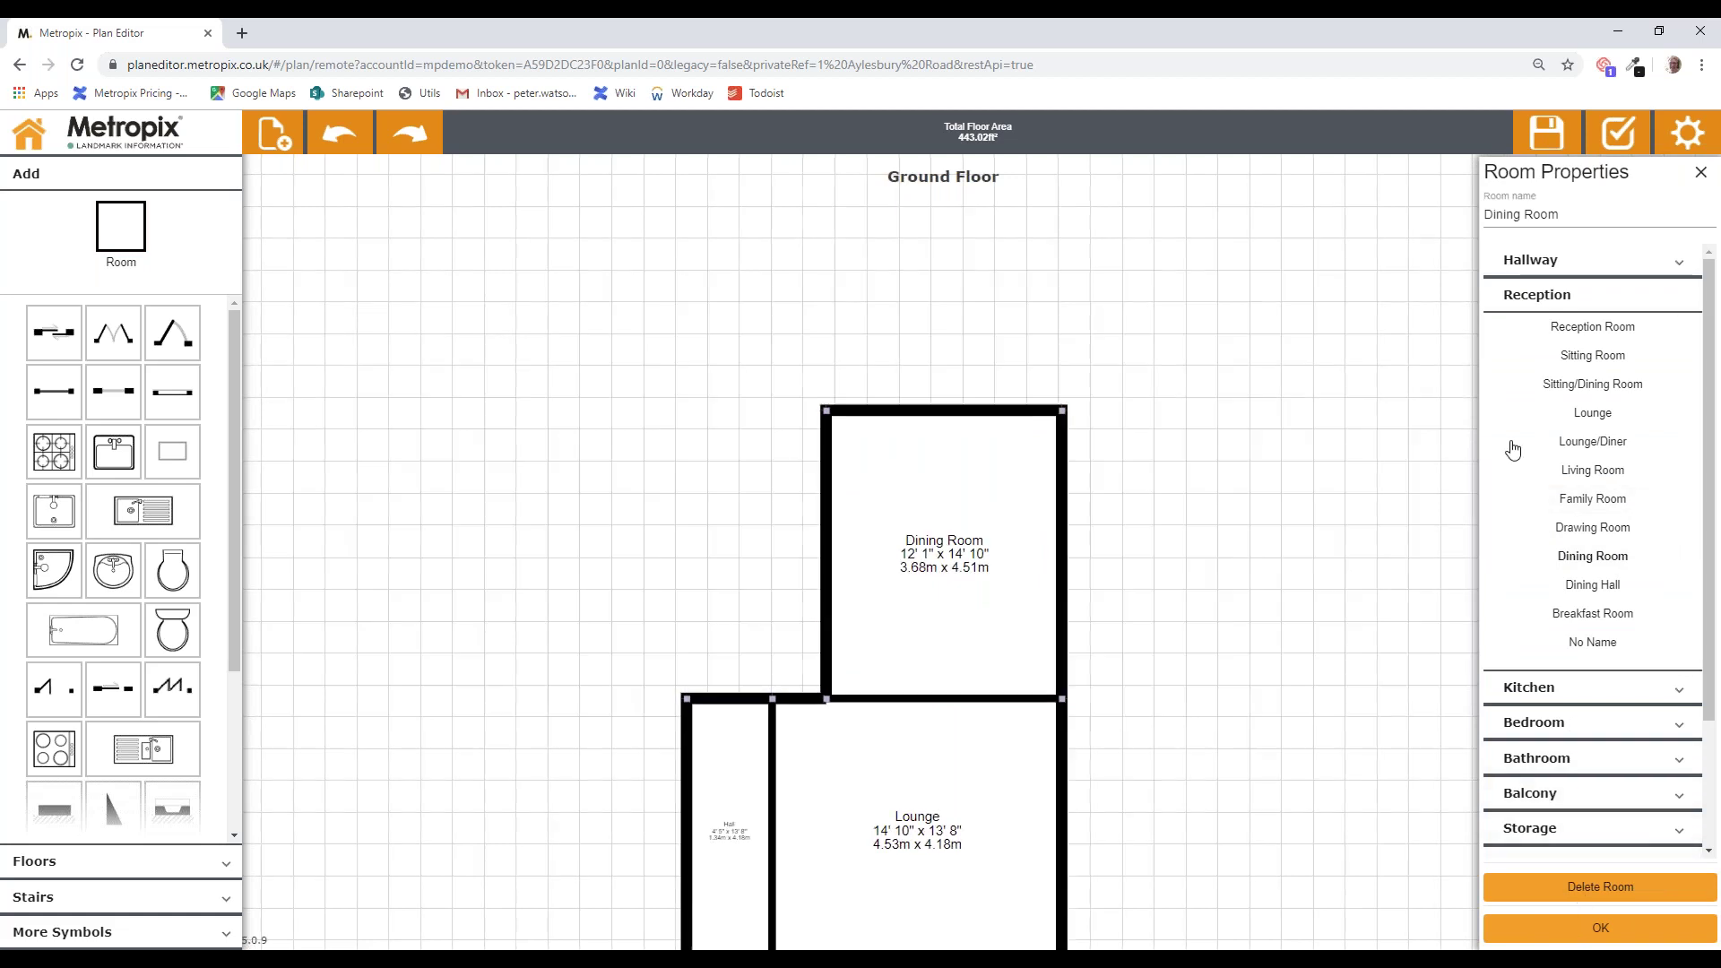
left_click(1133, 499)
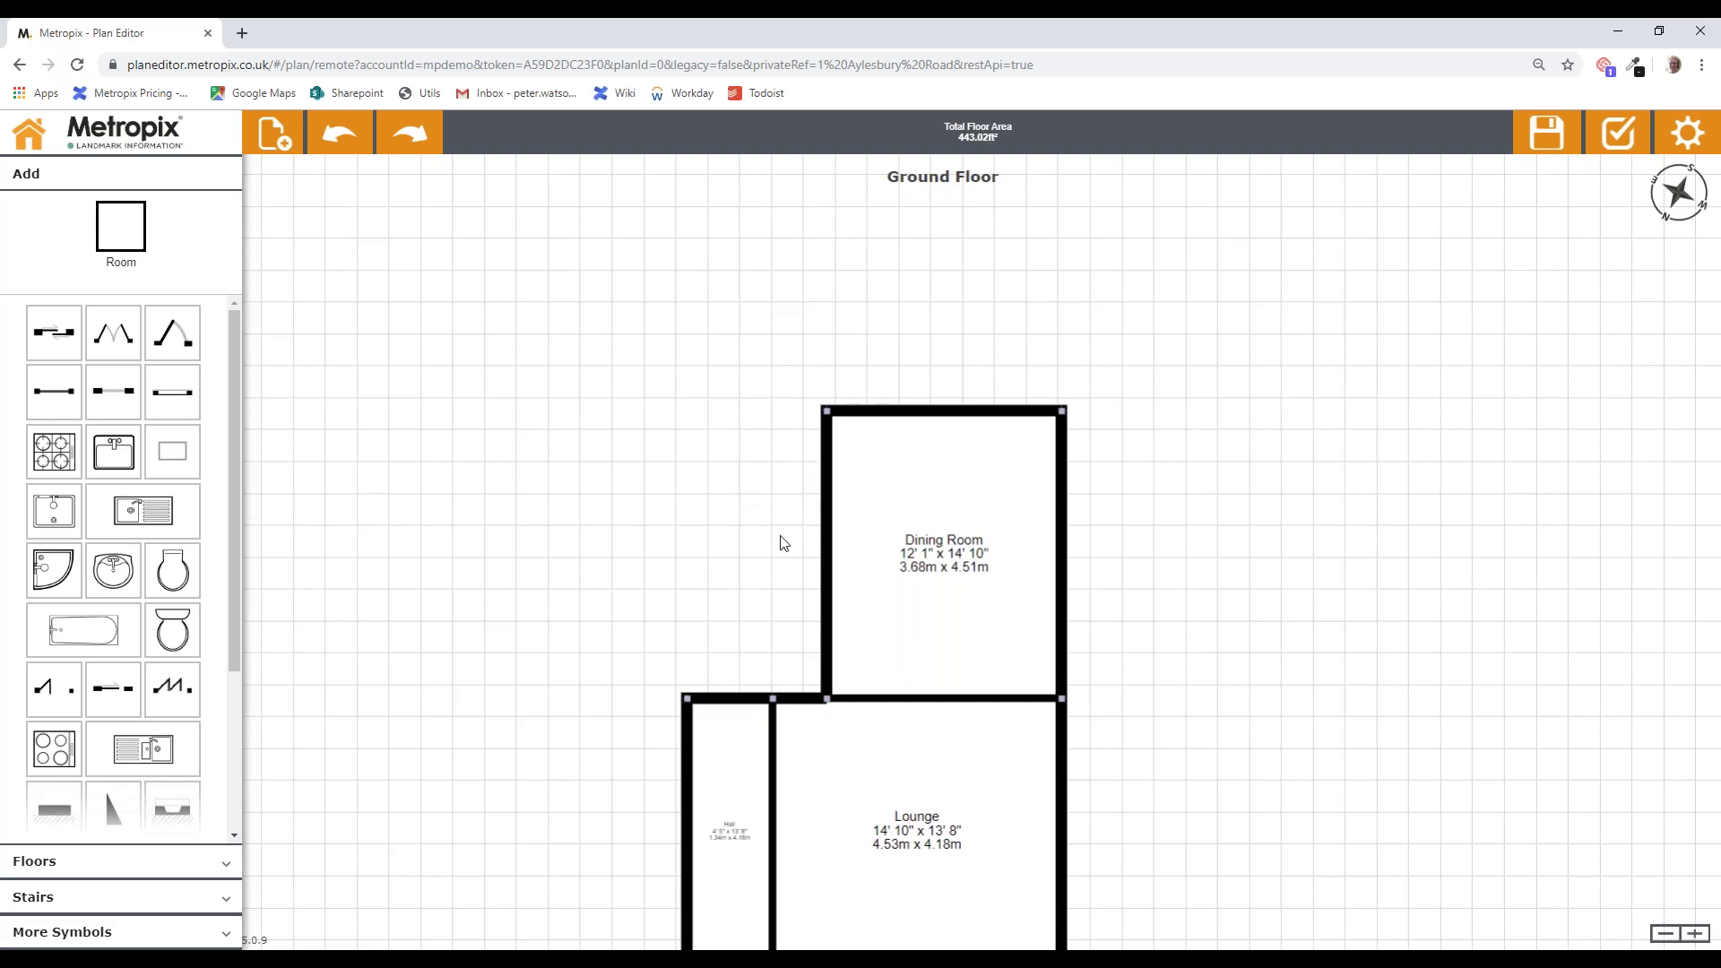
Step: Stretch the Hall's top wall up alongside the Dining Room to 7' 2" x 28' 6"
left_click_drag(751, 698, 767, 484)
left_click_drag(773, 529, 803, 441)
left_click(926, 254)
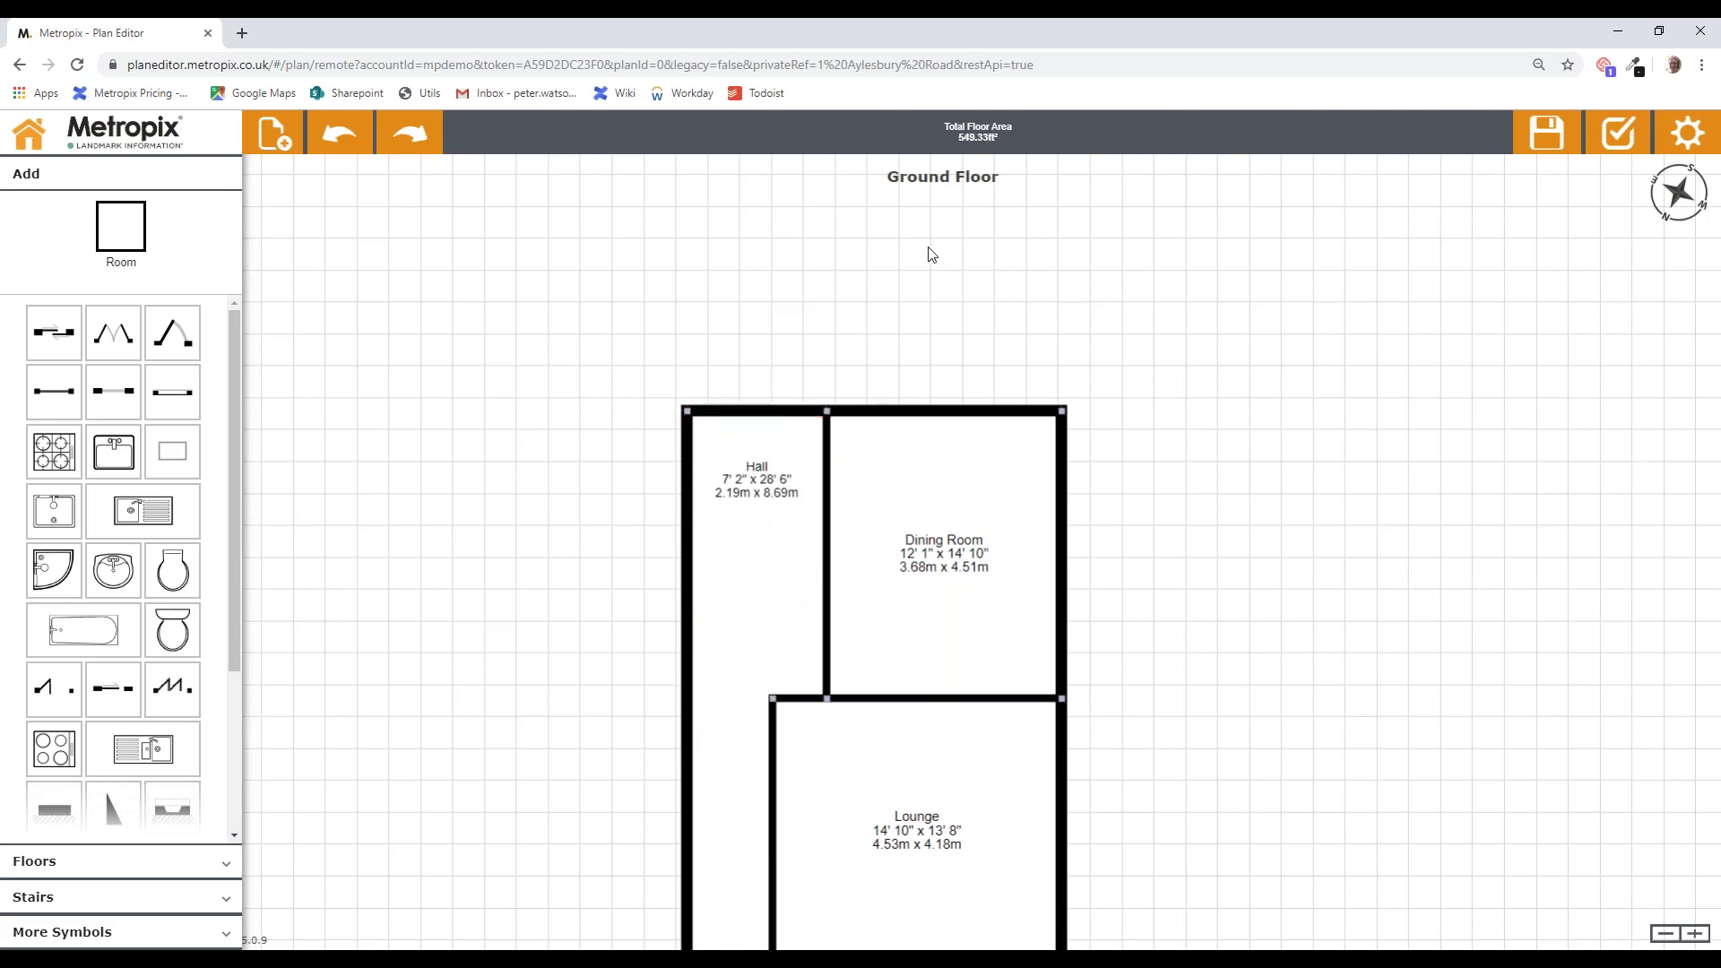
Step: Add a 9' 5" x 15' 1" room above the Hall named Kitchen
left_click_drag(932, 263, 906, 468)
left_click_drag(143, 277, 859, 339)
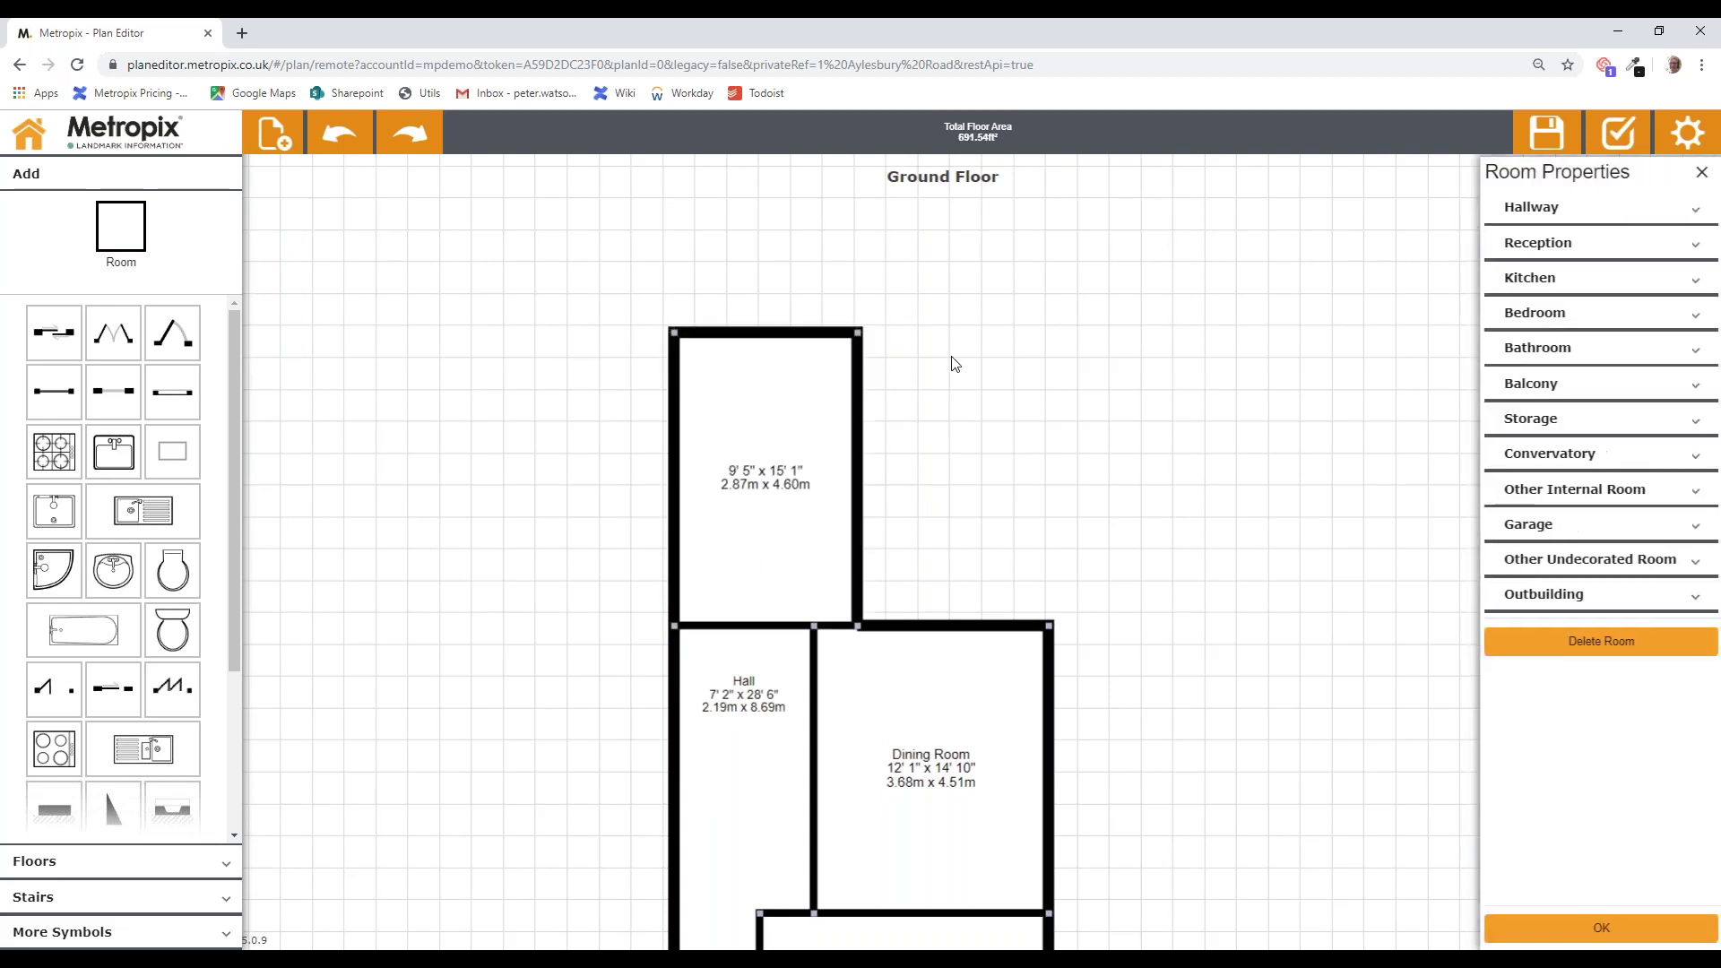
left_click(1523, 278)
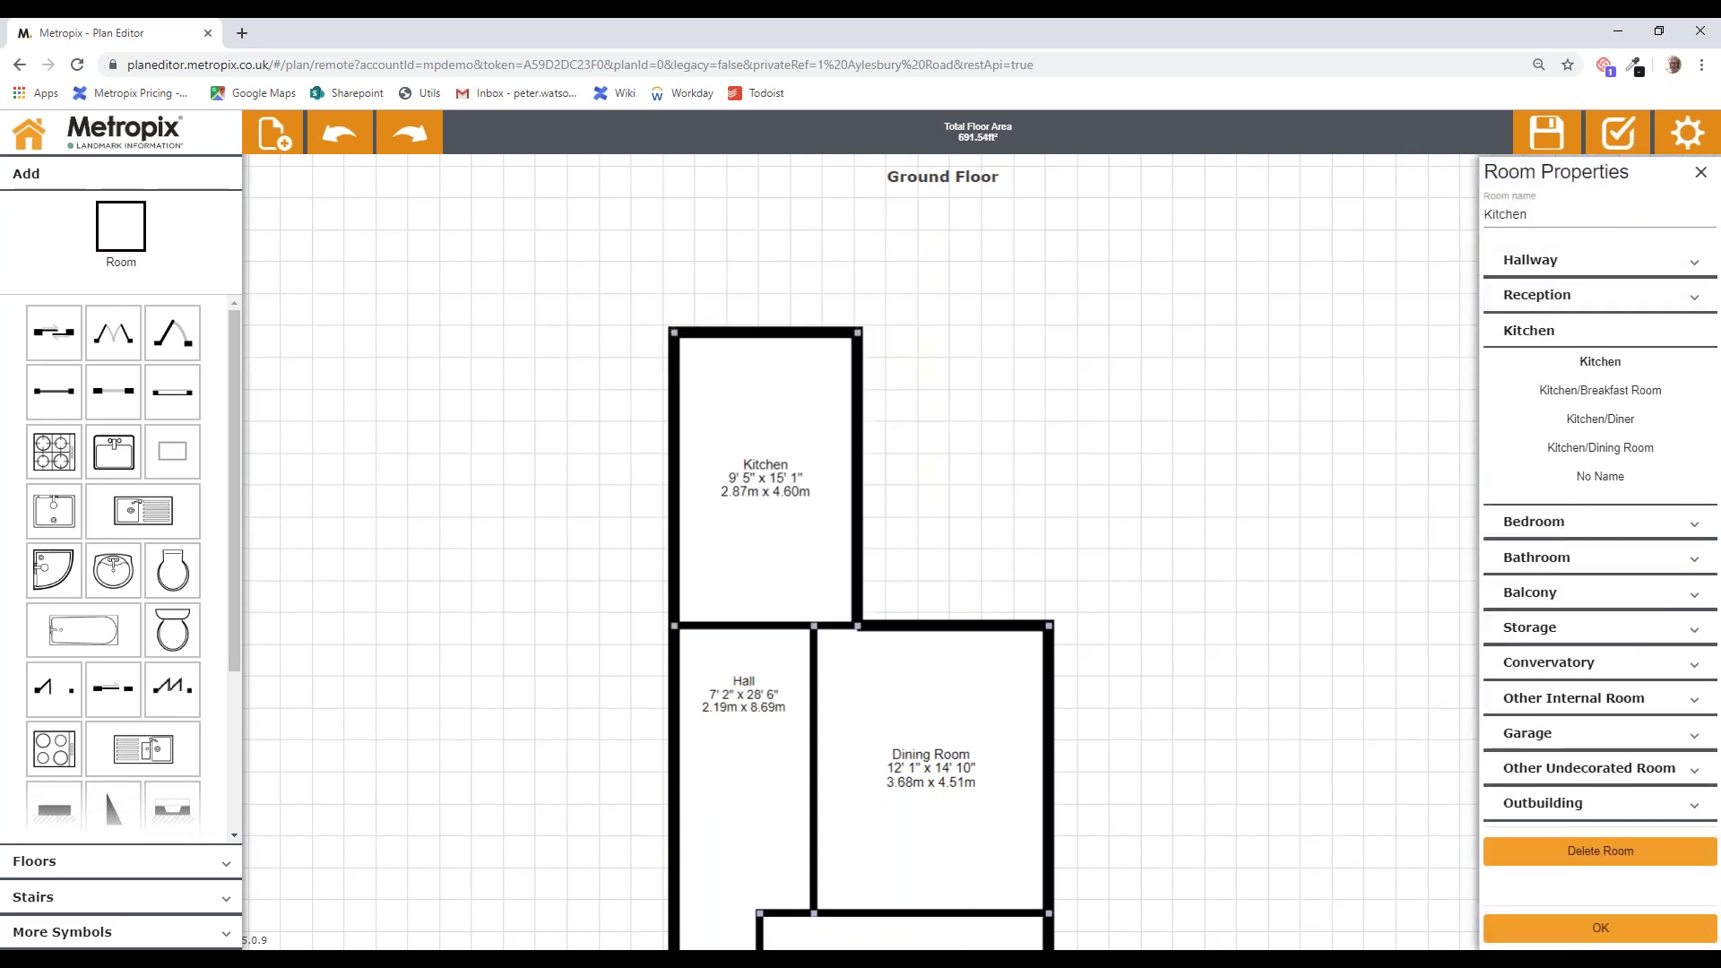
left_click(1553, 924)
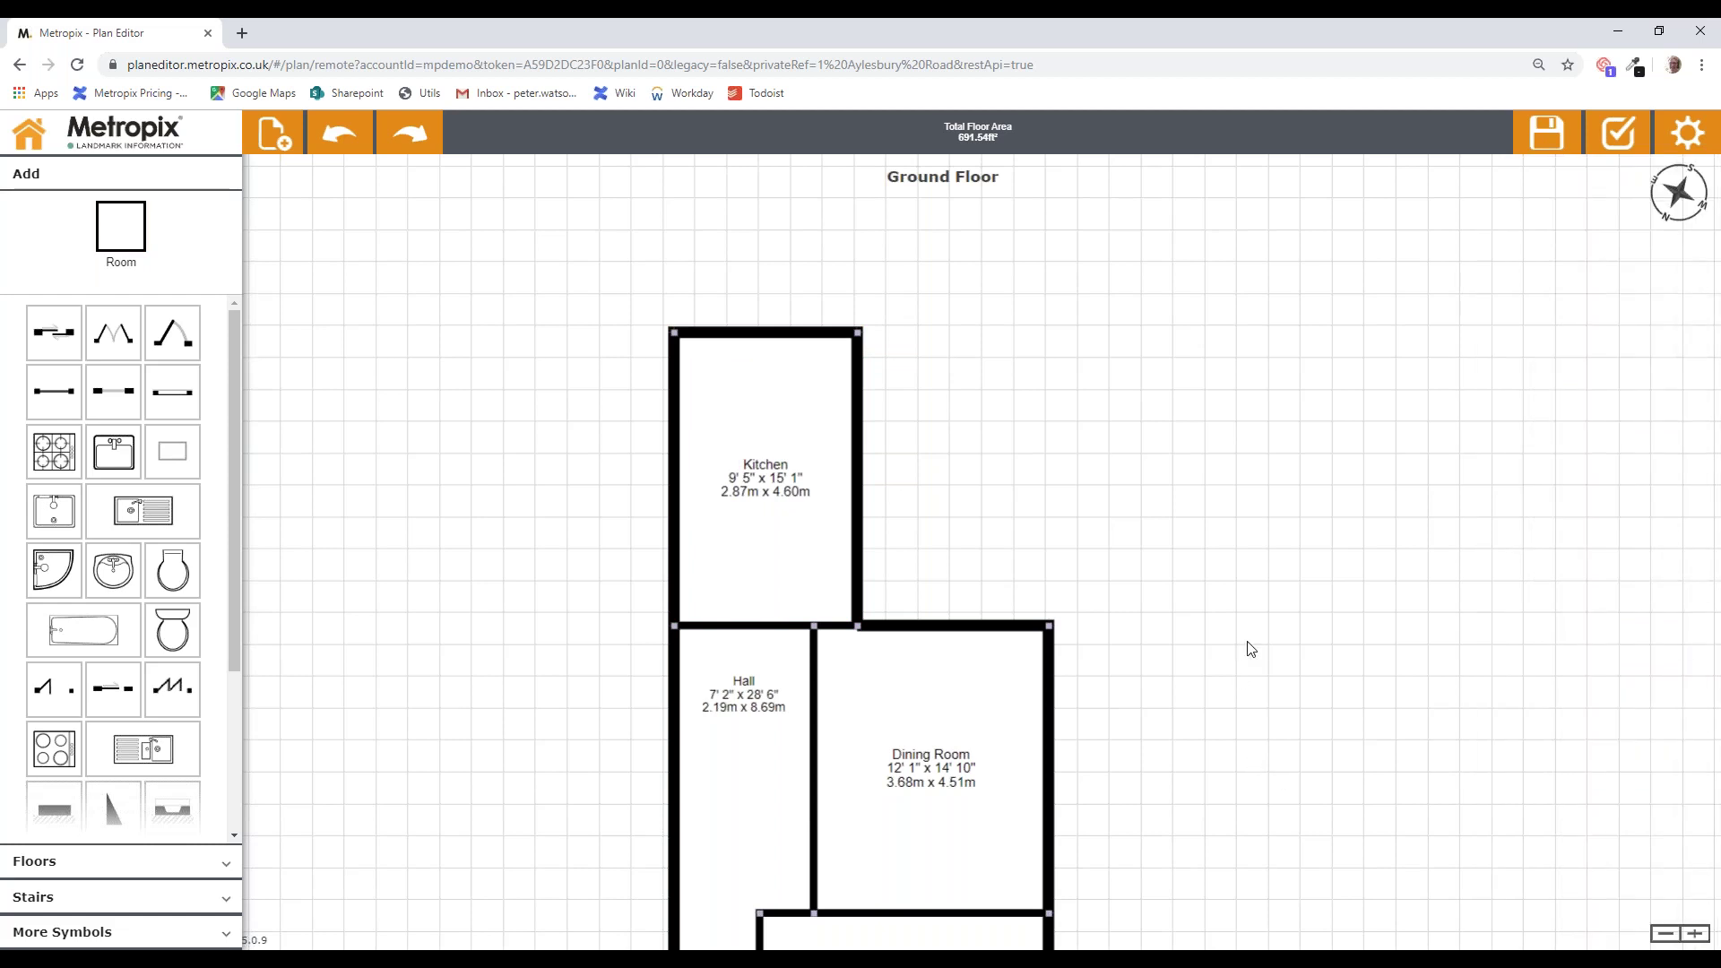
Step: Add a 3' 1" x 3' 6" Storage room named Cupboard in the Hall's top-left corner
left_click_drag(1232, 674, 1309, 598)
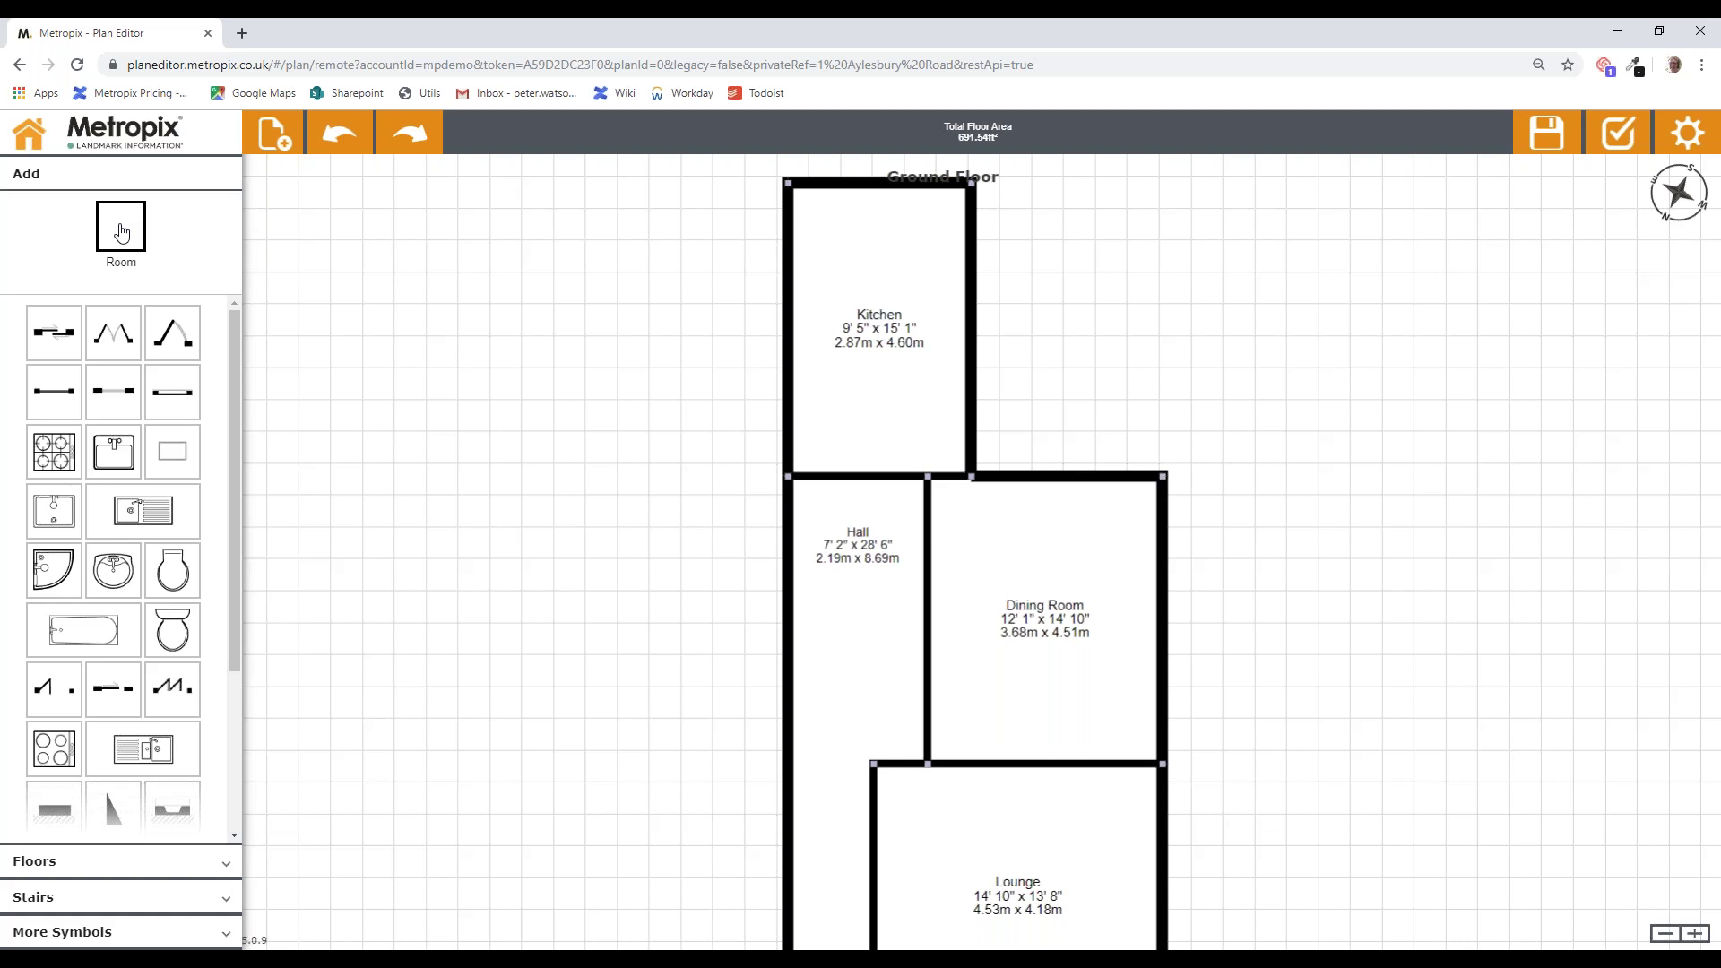
left_click(122, 233)
left_click_drag(790, 476, 850, 550)
left_click(1535, 430)
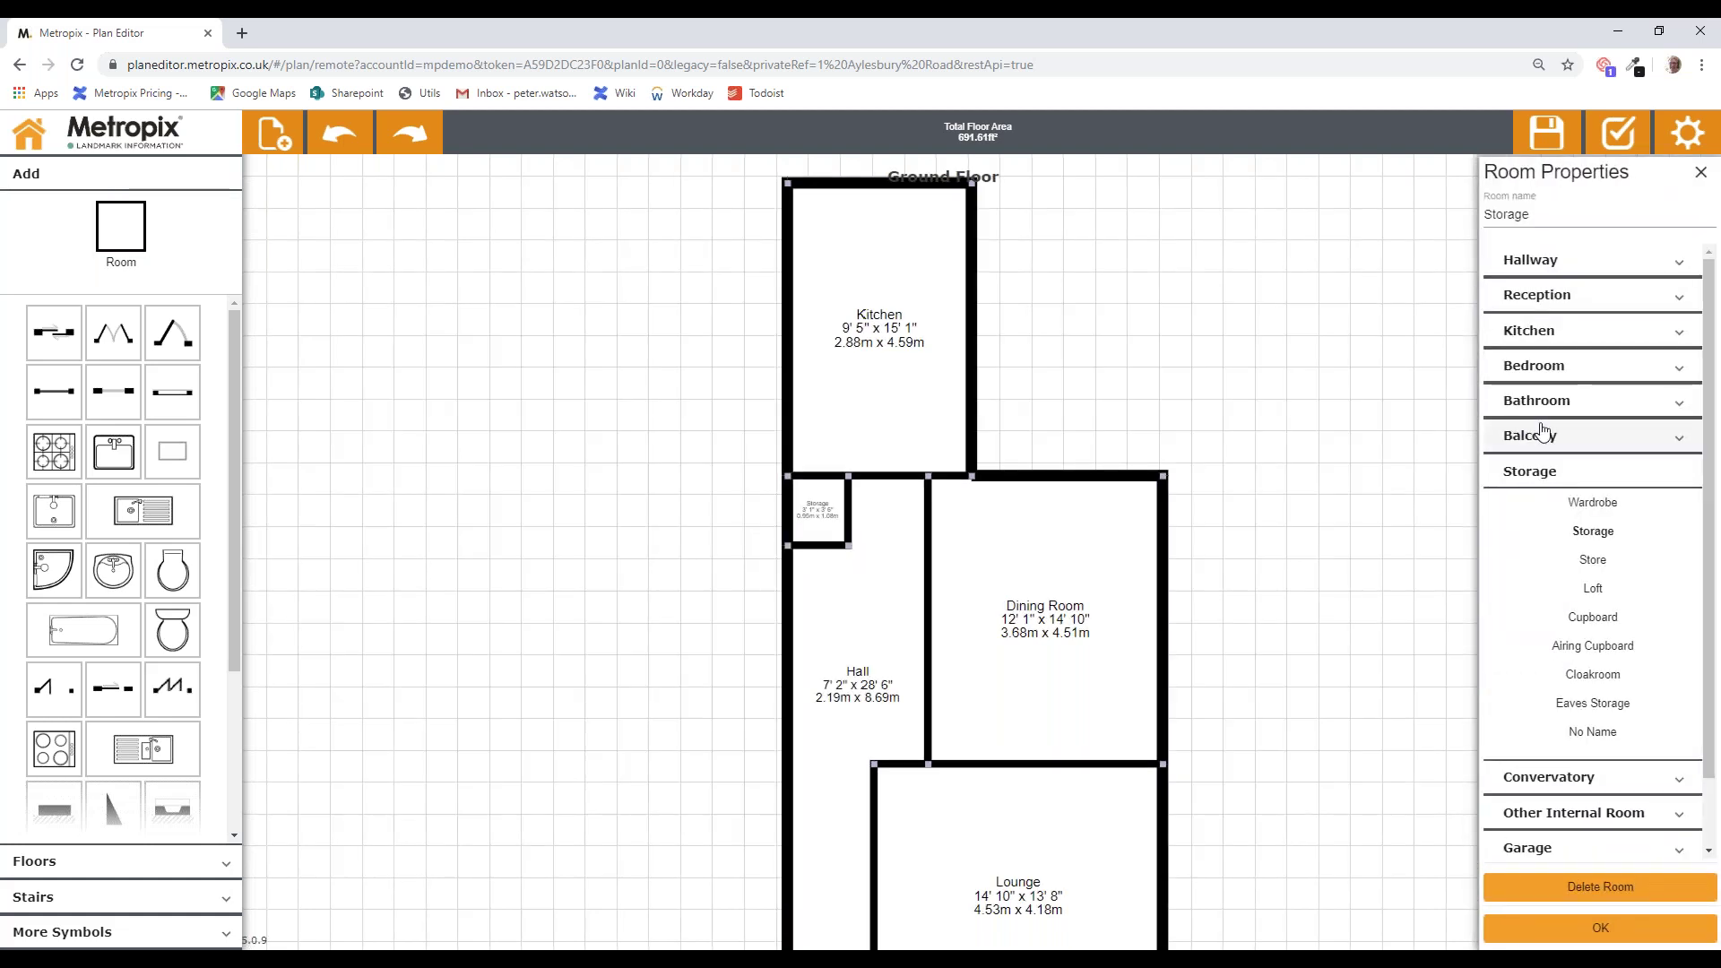
left_click(1591, 618)
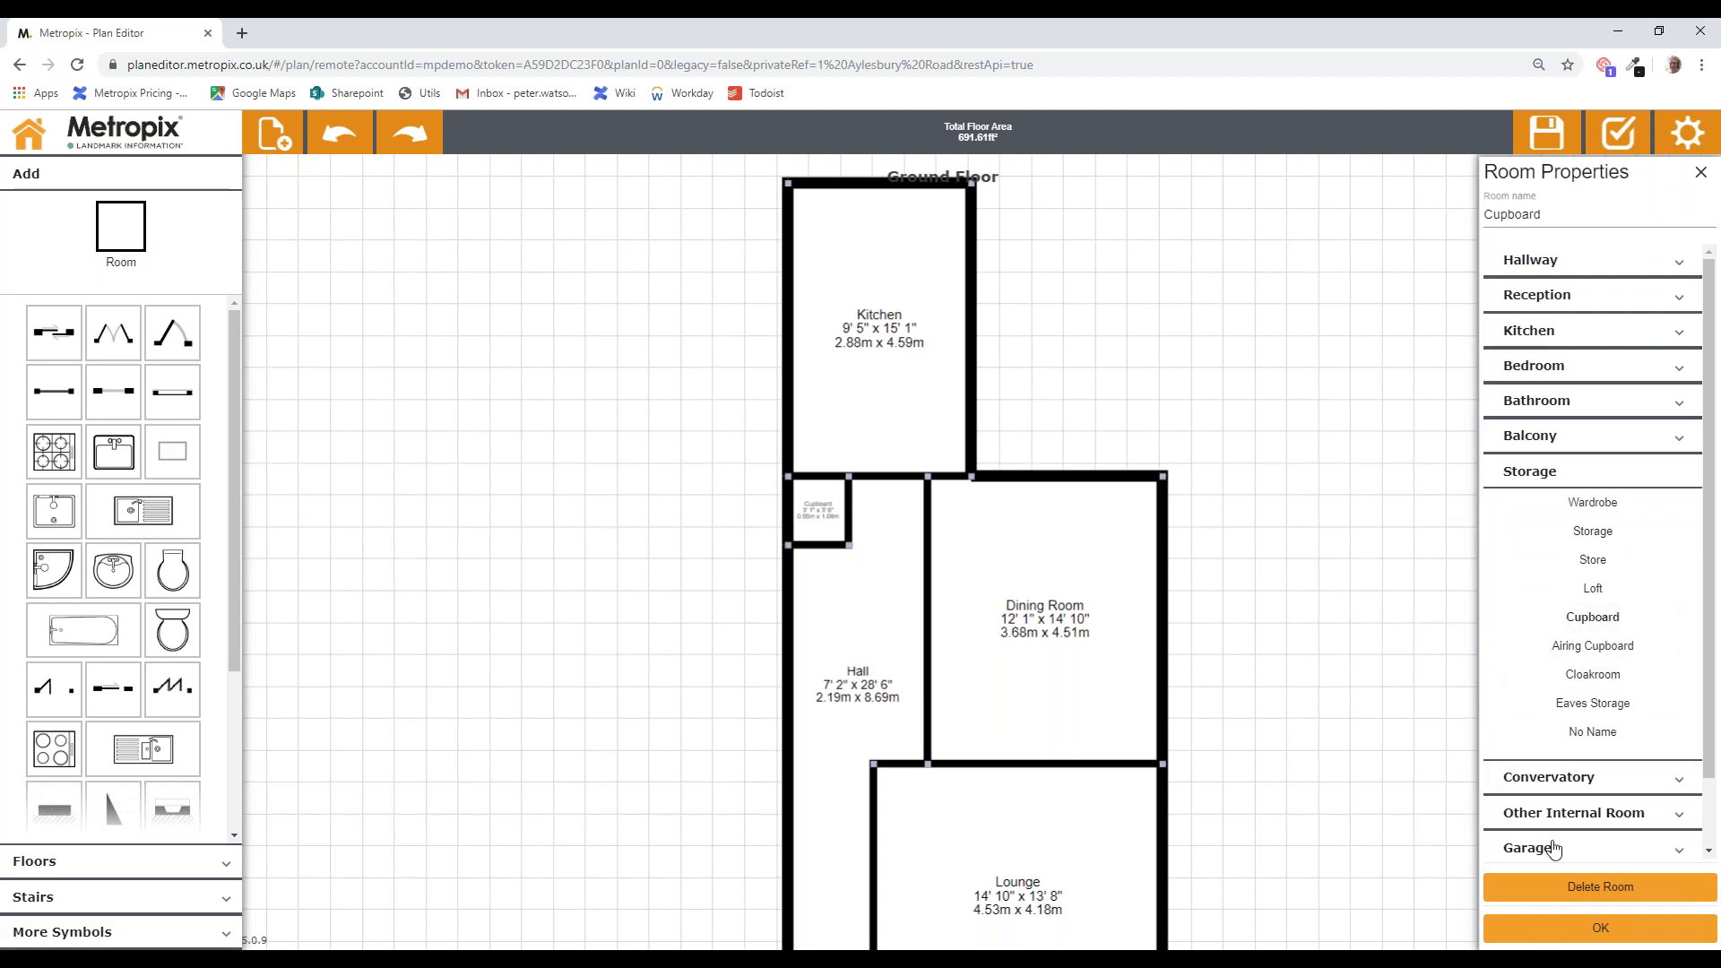
left_click(1217, 617)
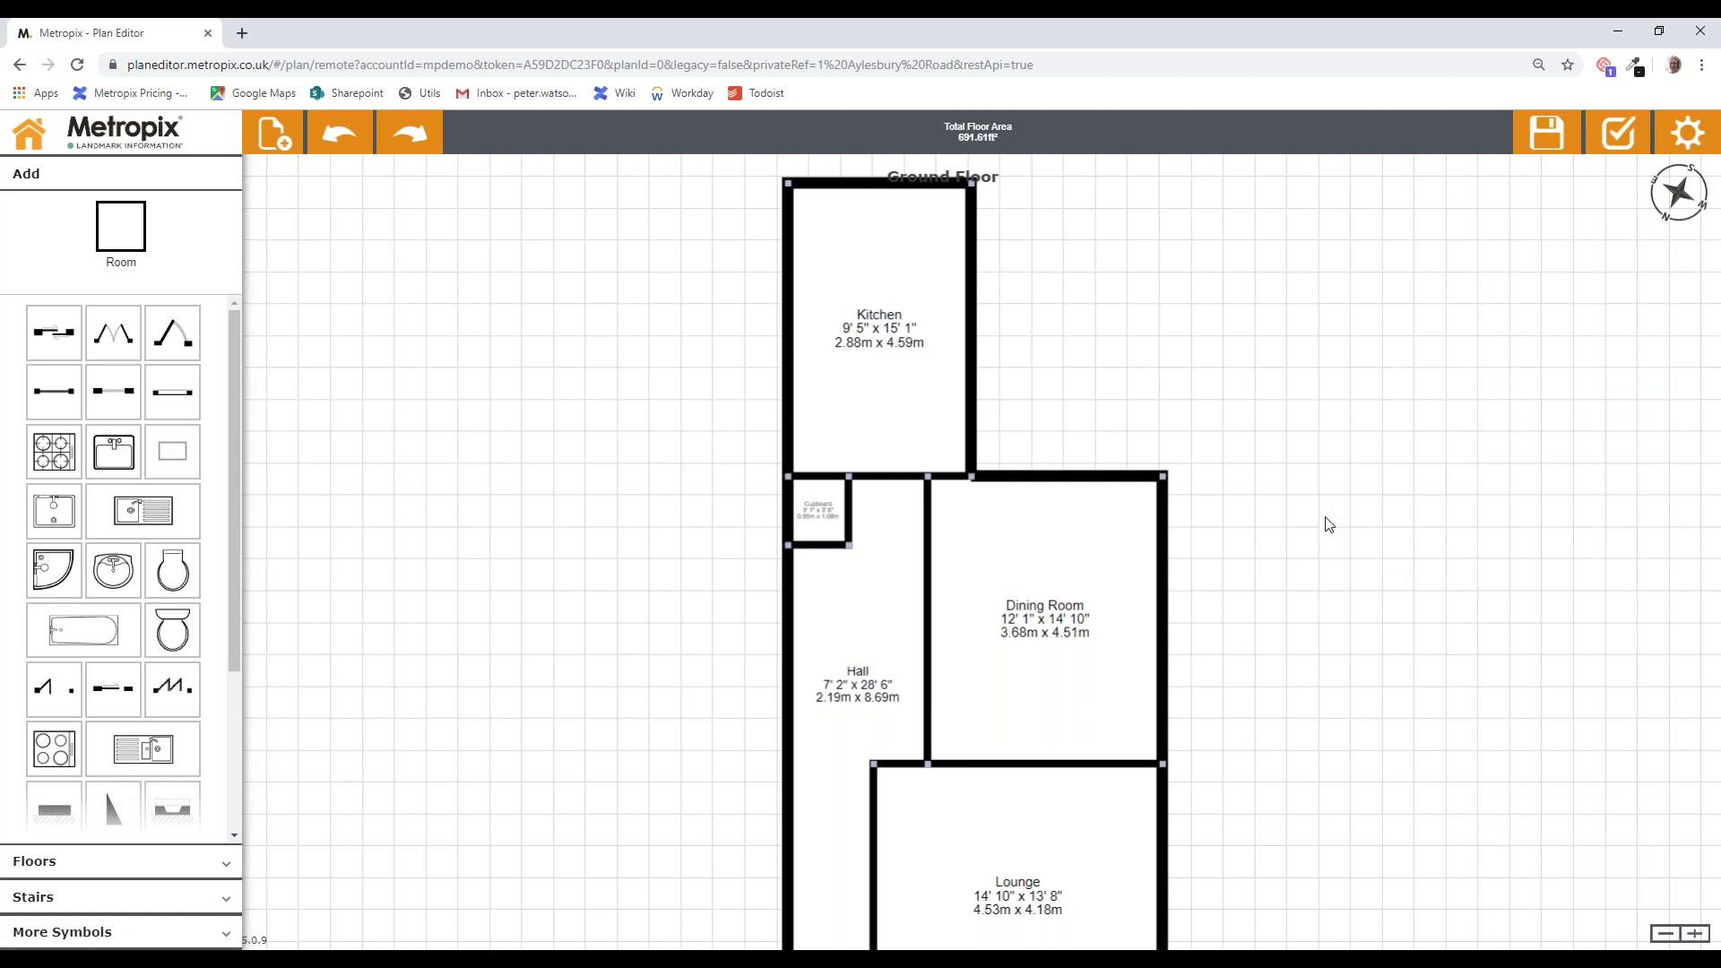
Step: Extend the Kitchen's top wall upward so the Kitchen measures 9' 5" x 19' 6"
left_click_drag(1329, 524, 1349, 747)
left_click_drag(899, 406, 912, 328)
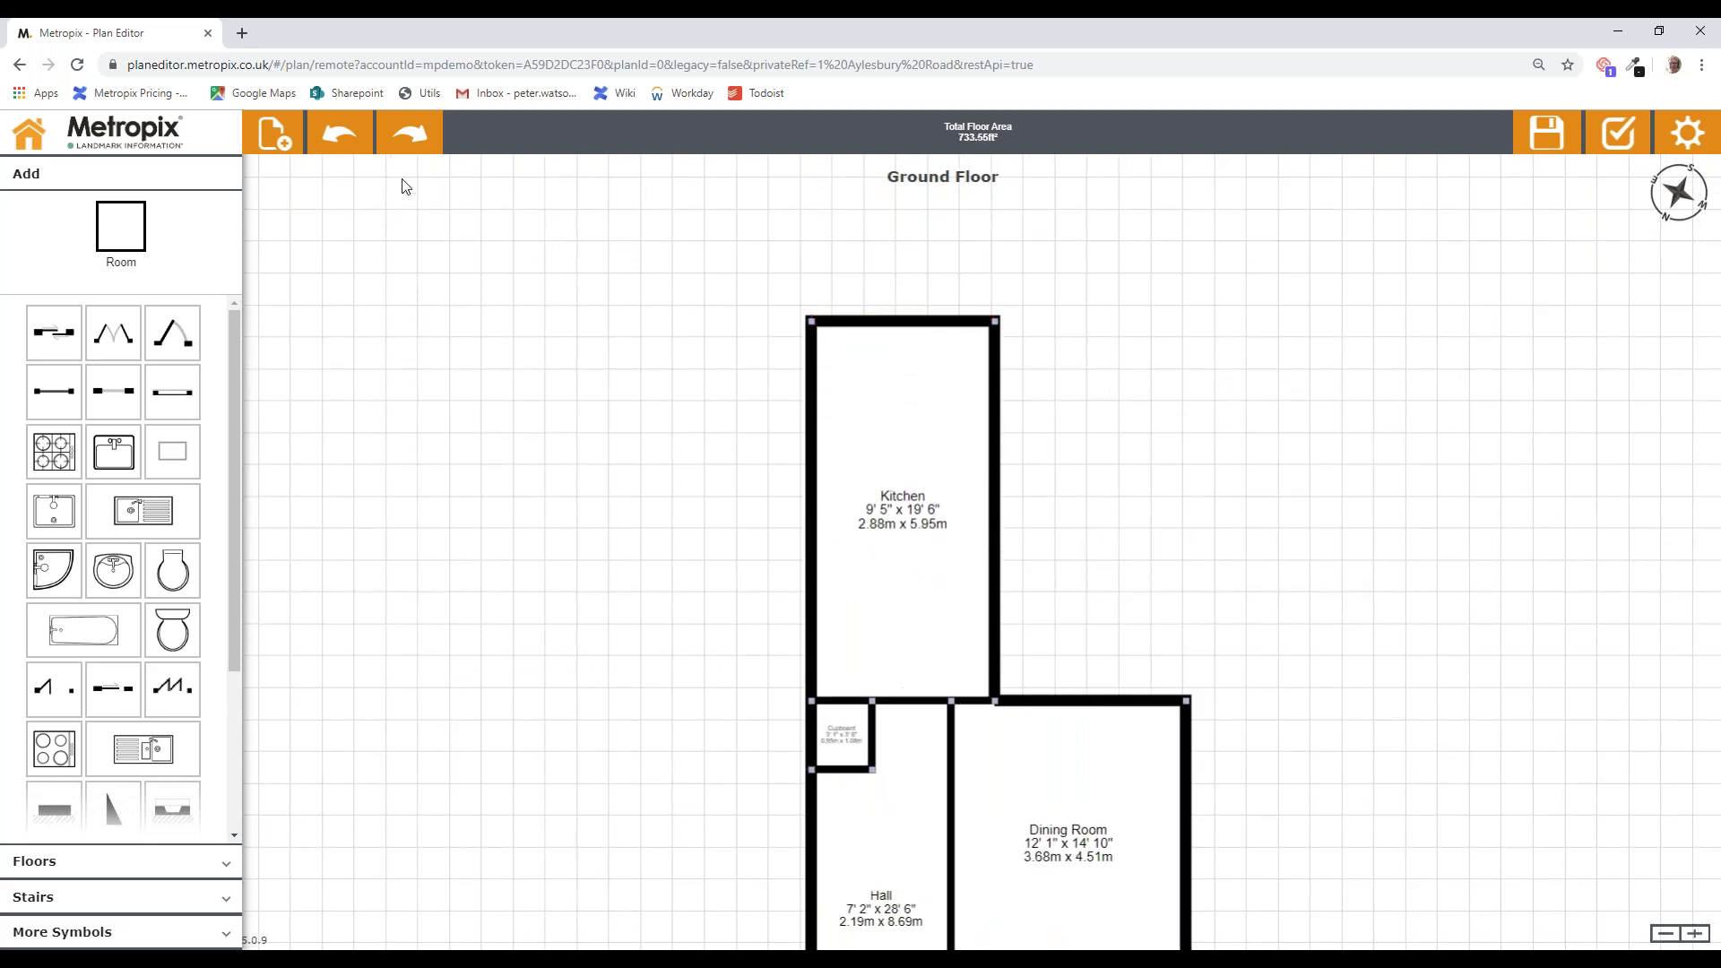
Step: Undo the Kitchen extension and split the Kitchen's top wall into two segments
left_click(348, 137)
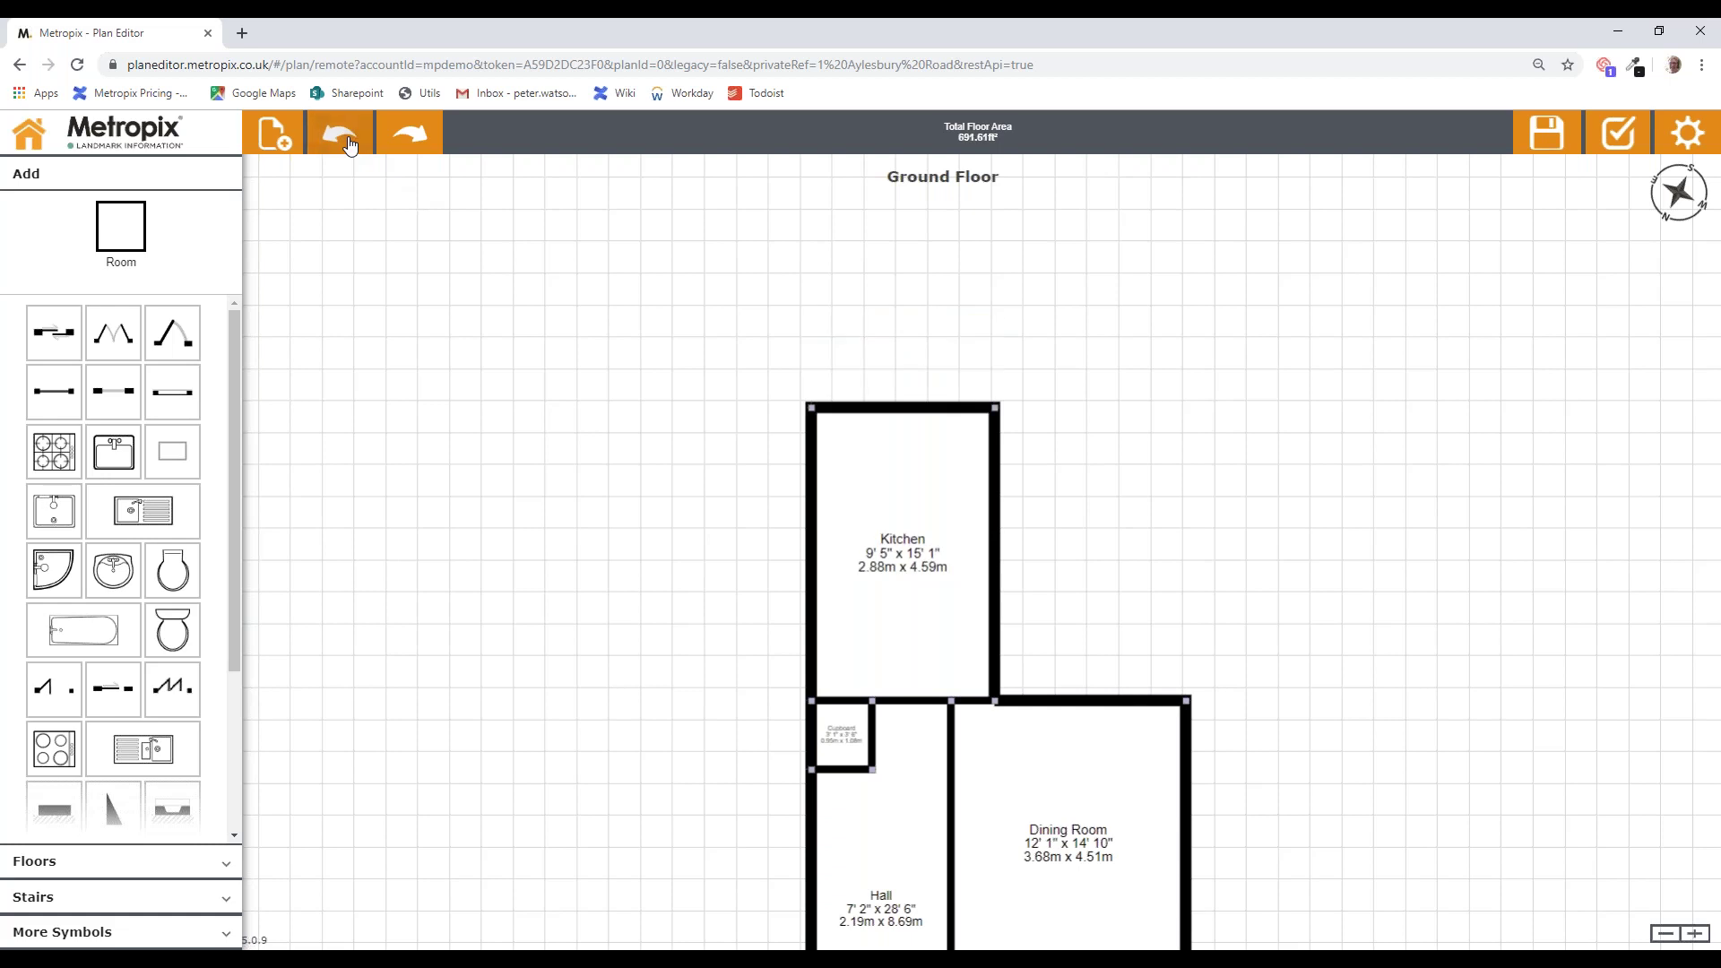
left_click(874, 406)
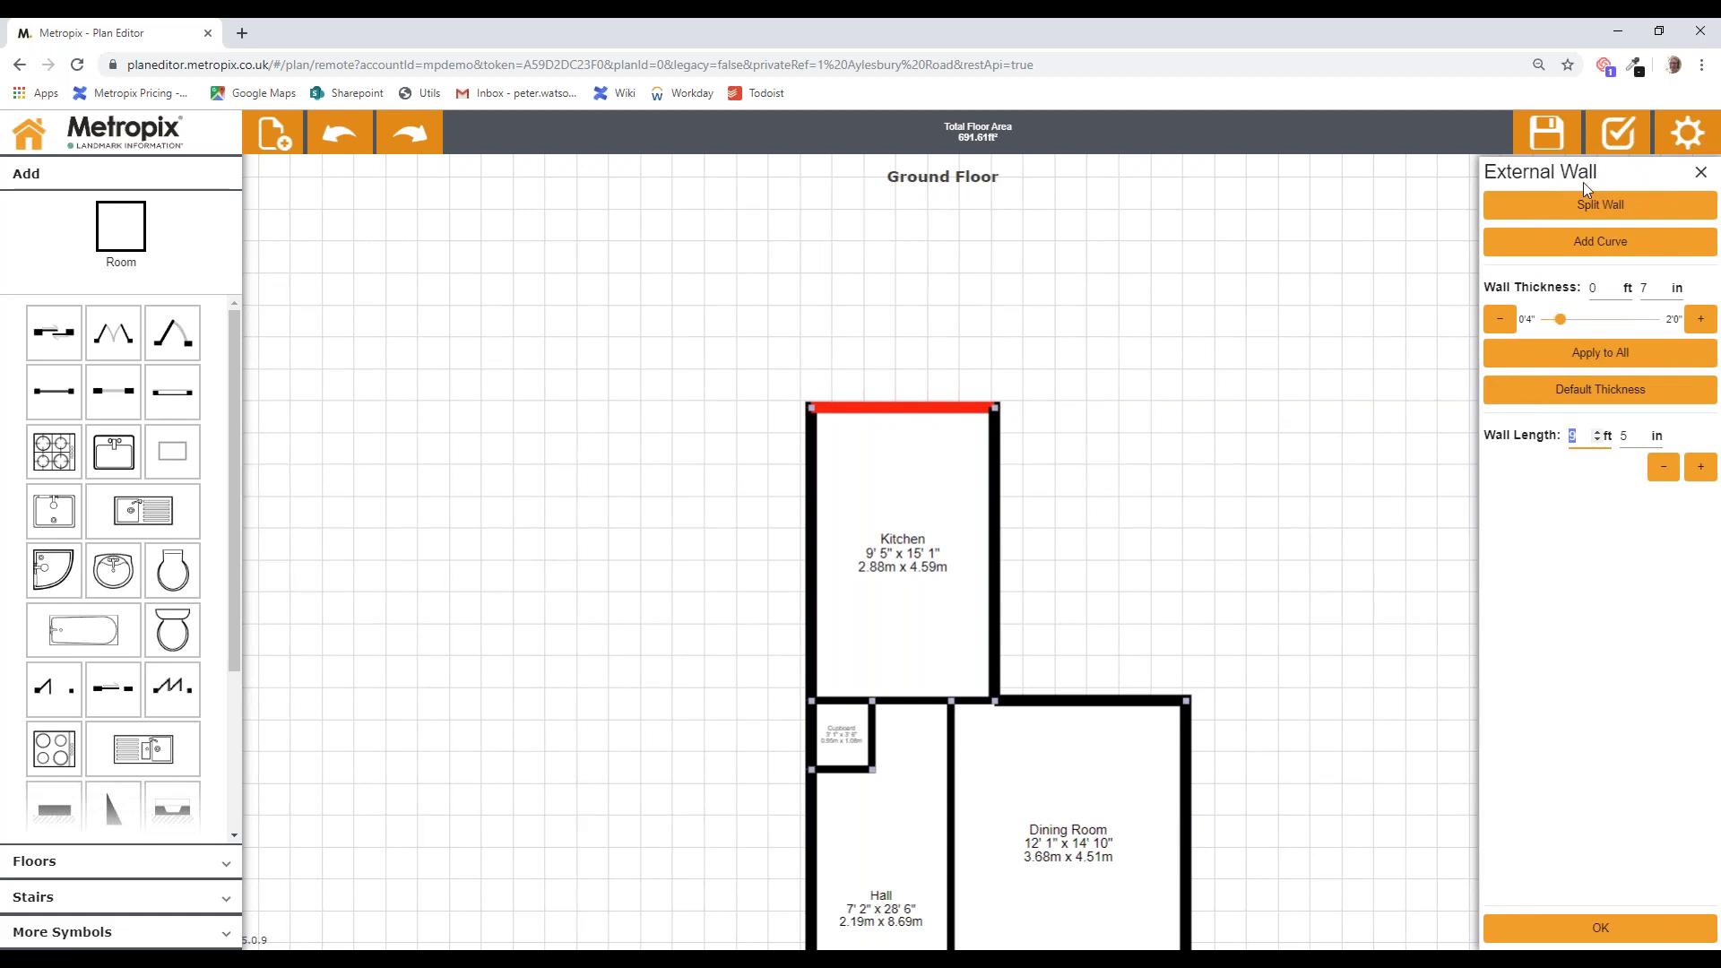
left_click(1622, 210)
left_click(1601, 932)
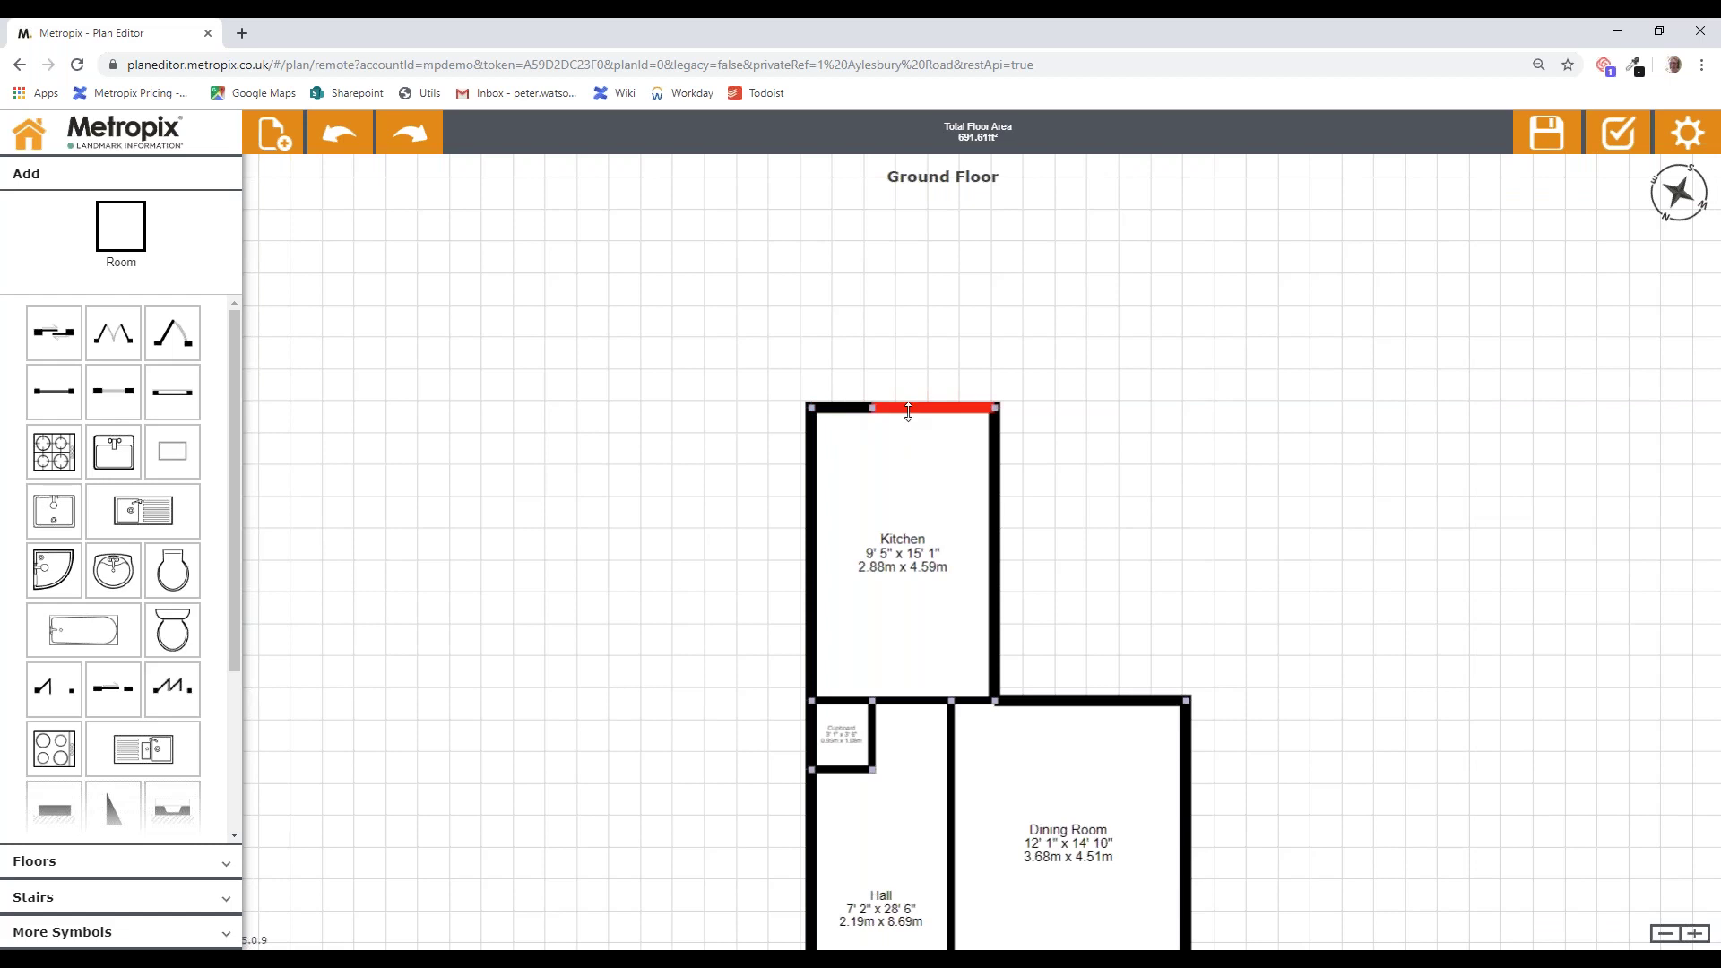
Step: Raise the left top-wall segment, making a stepped 9' 5" x 18' 1" Kitchen
left_click_drag(846, 424, 885, 379)
left_click(873, 378)
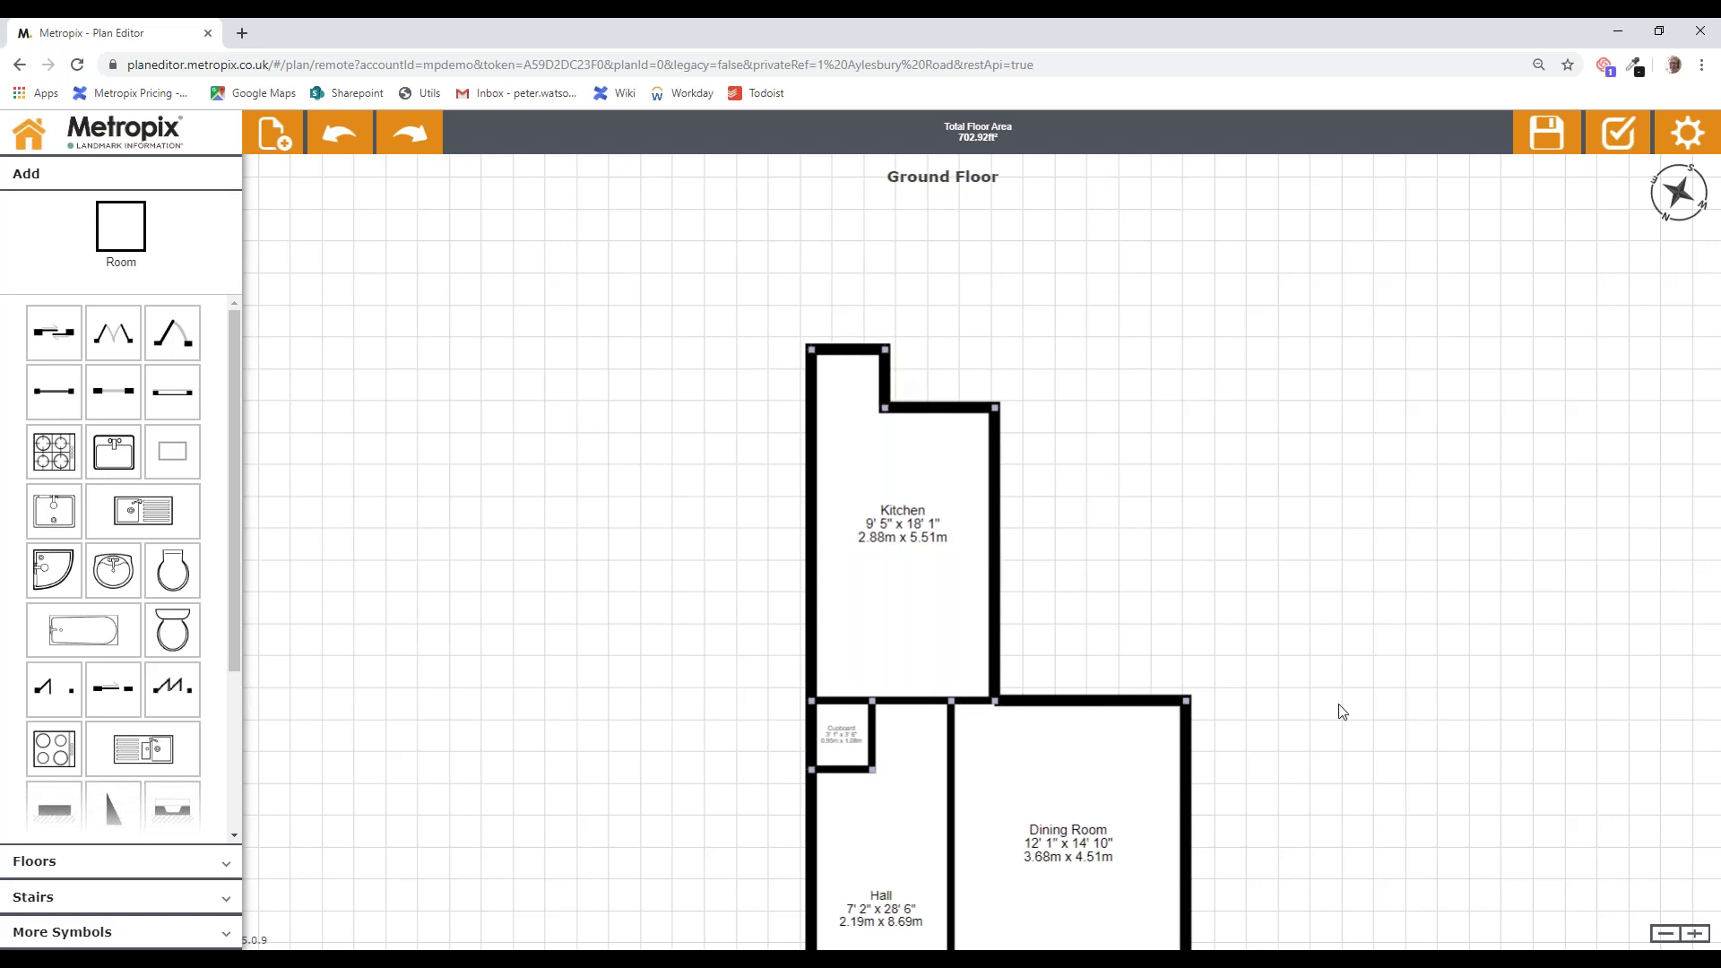
left_click_drag(1330, 785, 1315, 342)
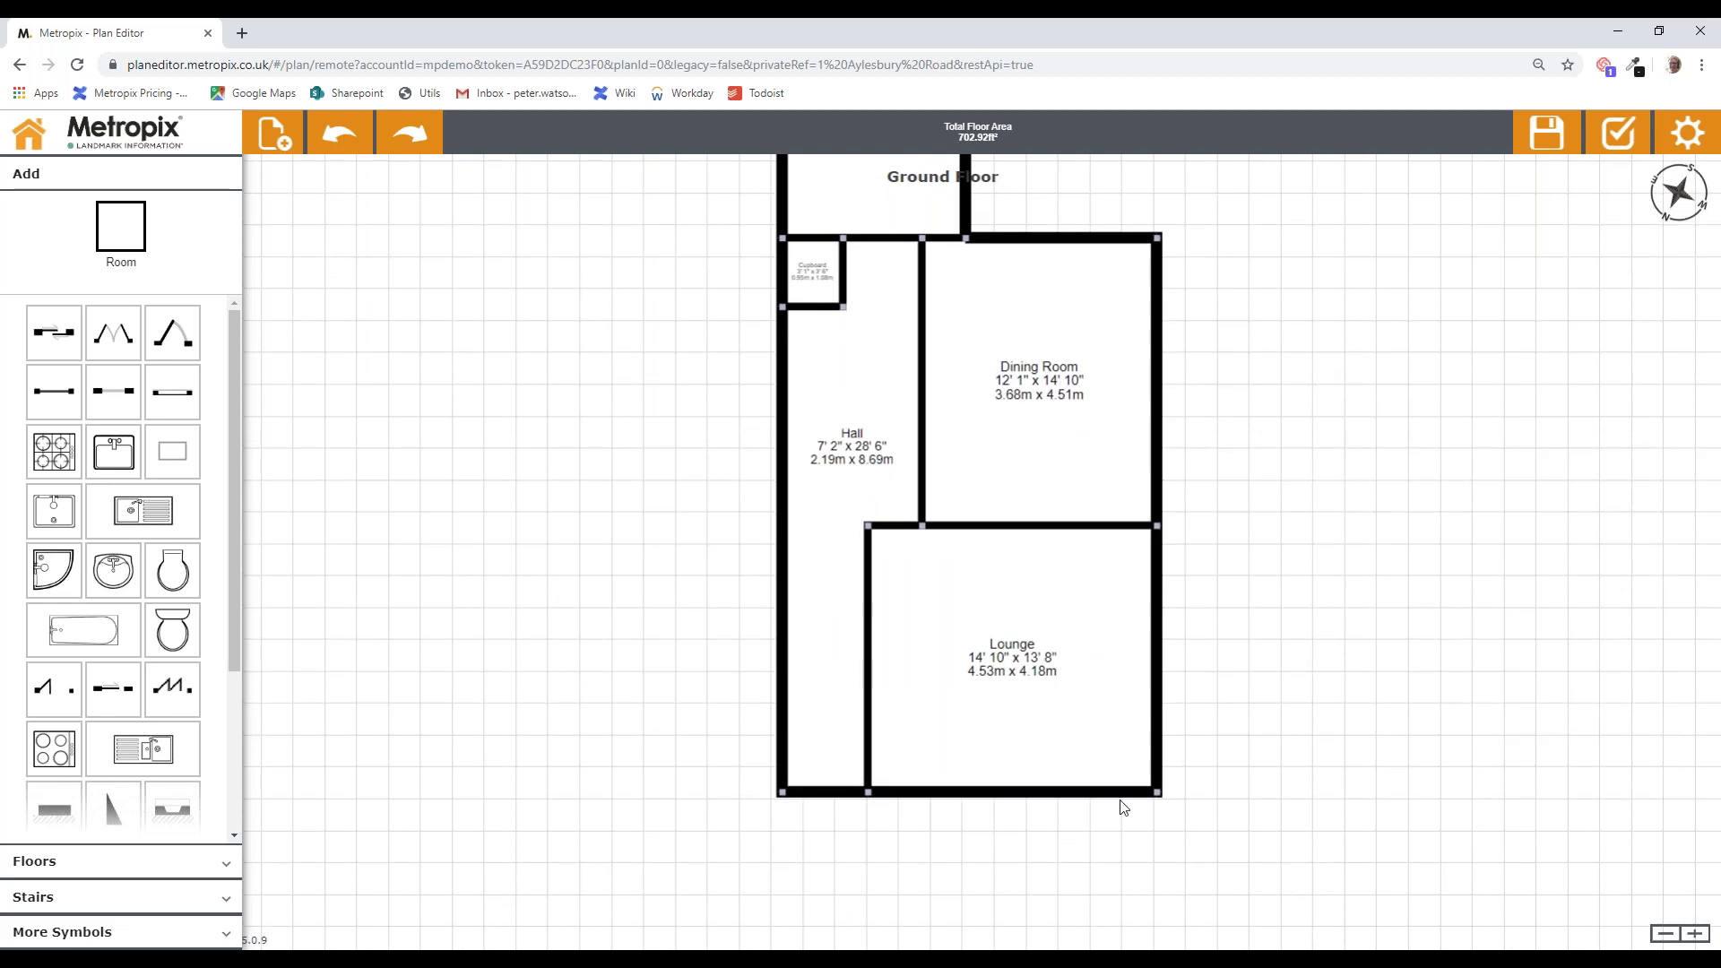
Step: Split the Lounge's bottom wall twice into three segments
left_click(898, 793)
left_click(1601, 206)
left_click(1600, 928)
left_click(1121, 796)
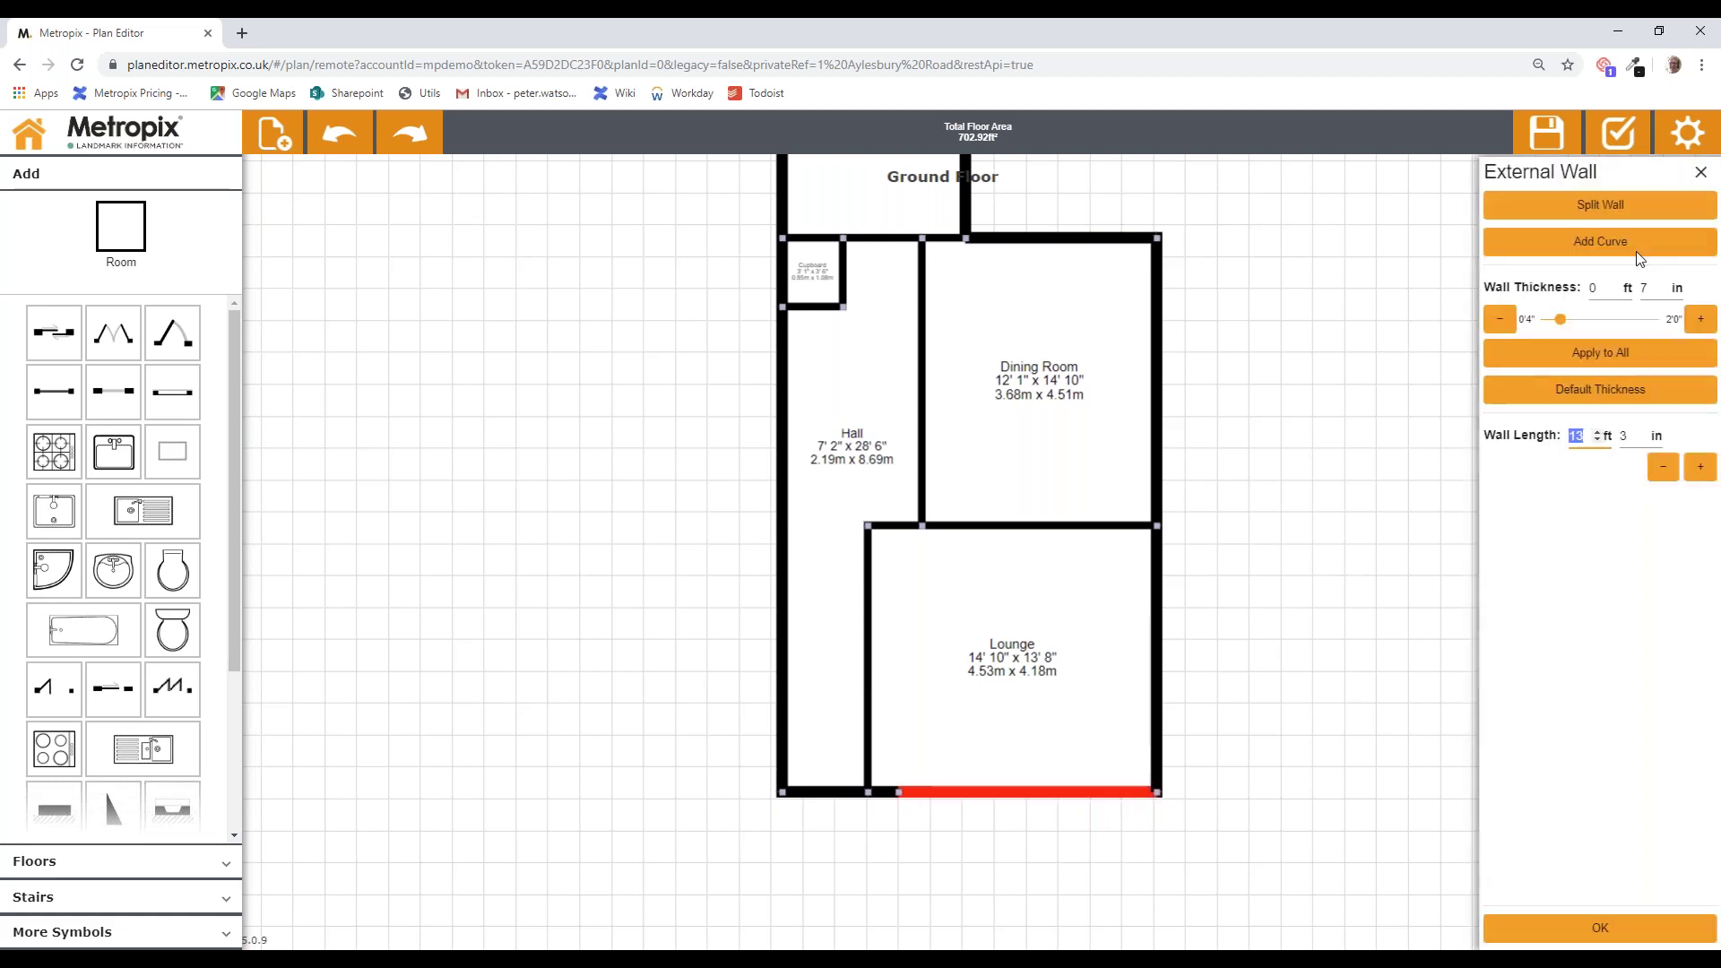
left_click(1650, 210)
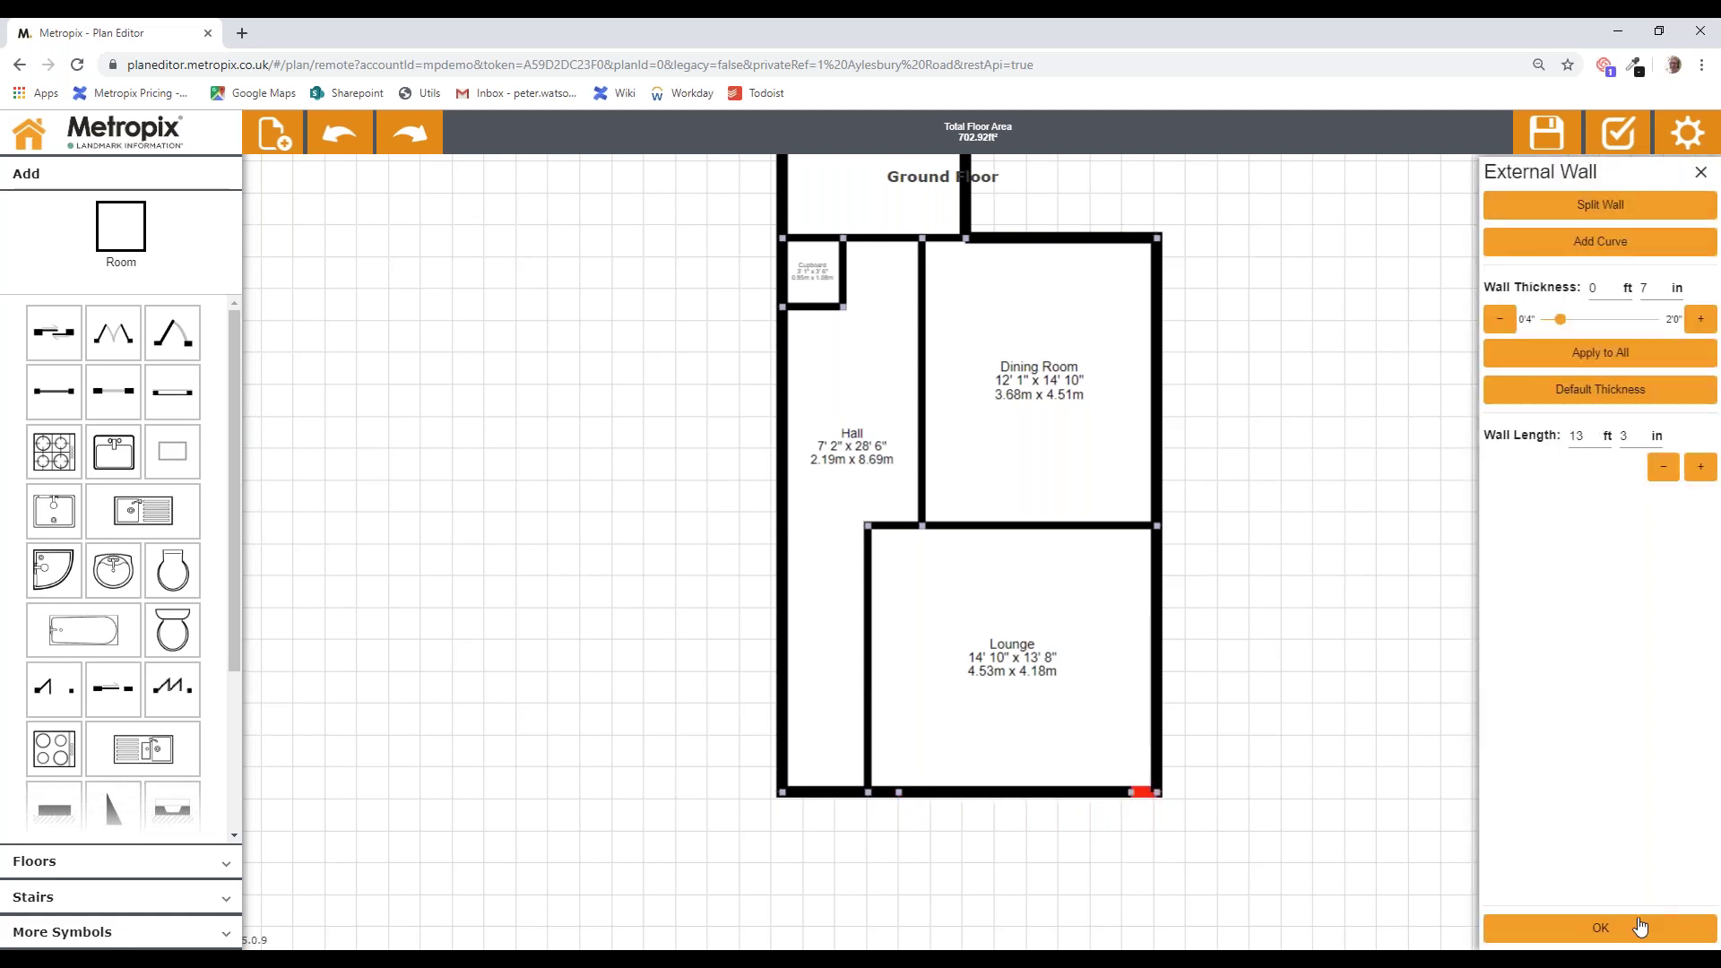
left_click(1640, 927)
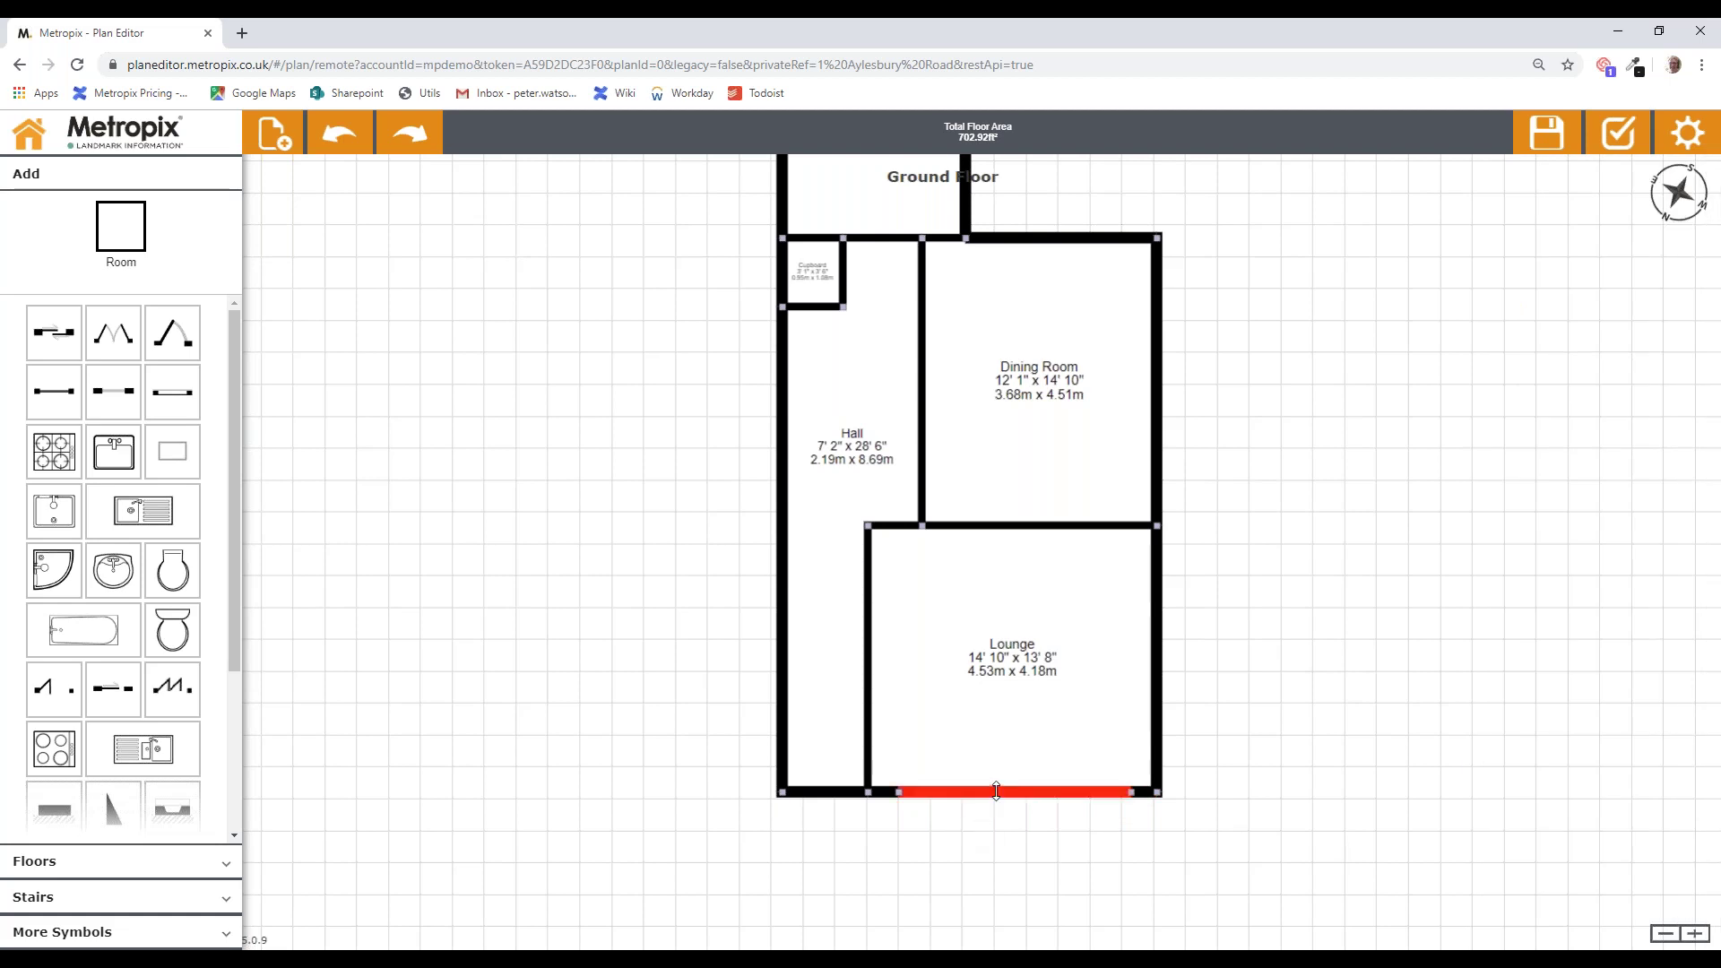
Step: Push the middle segment outward and angle both corners, forming a 14' 10" x 15' 8" bay
left_click_drag(998, 800, 998, 839)
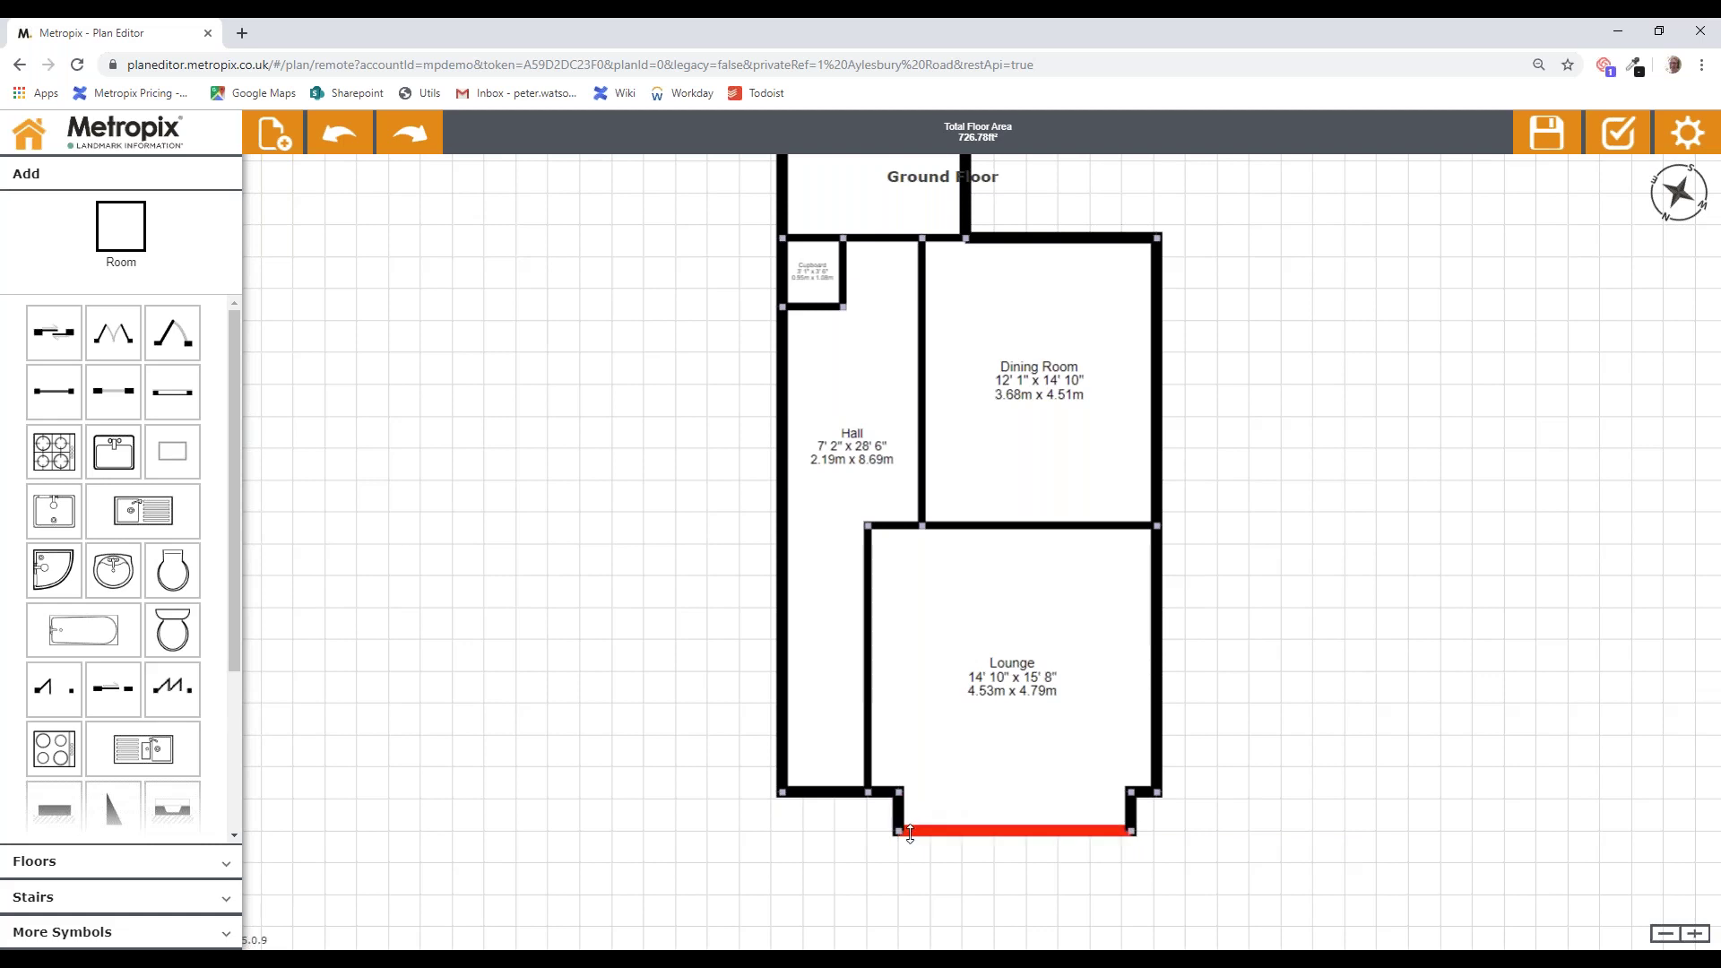
left_click_drag(902, 834, 930, 834)
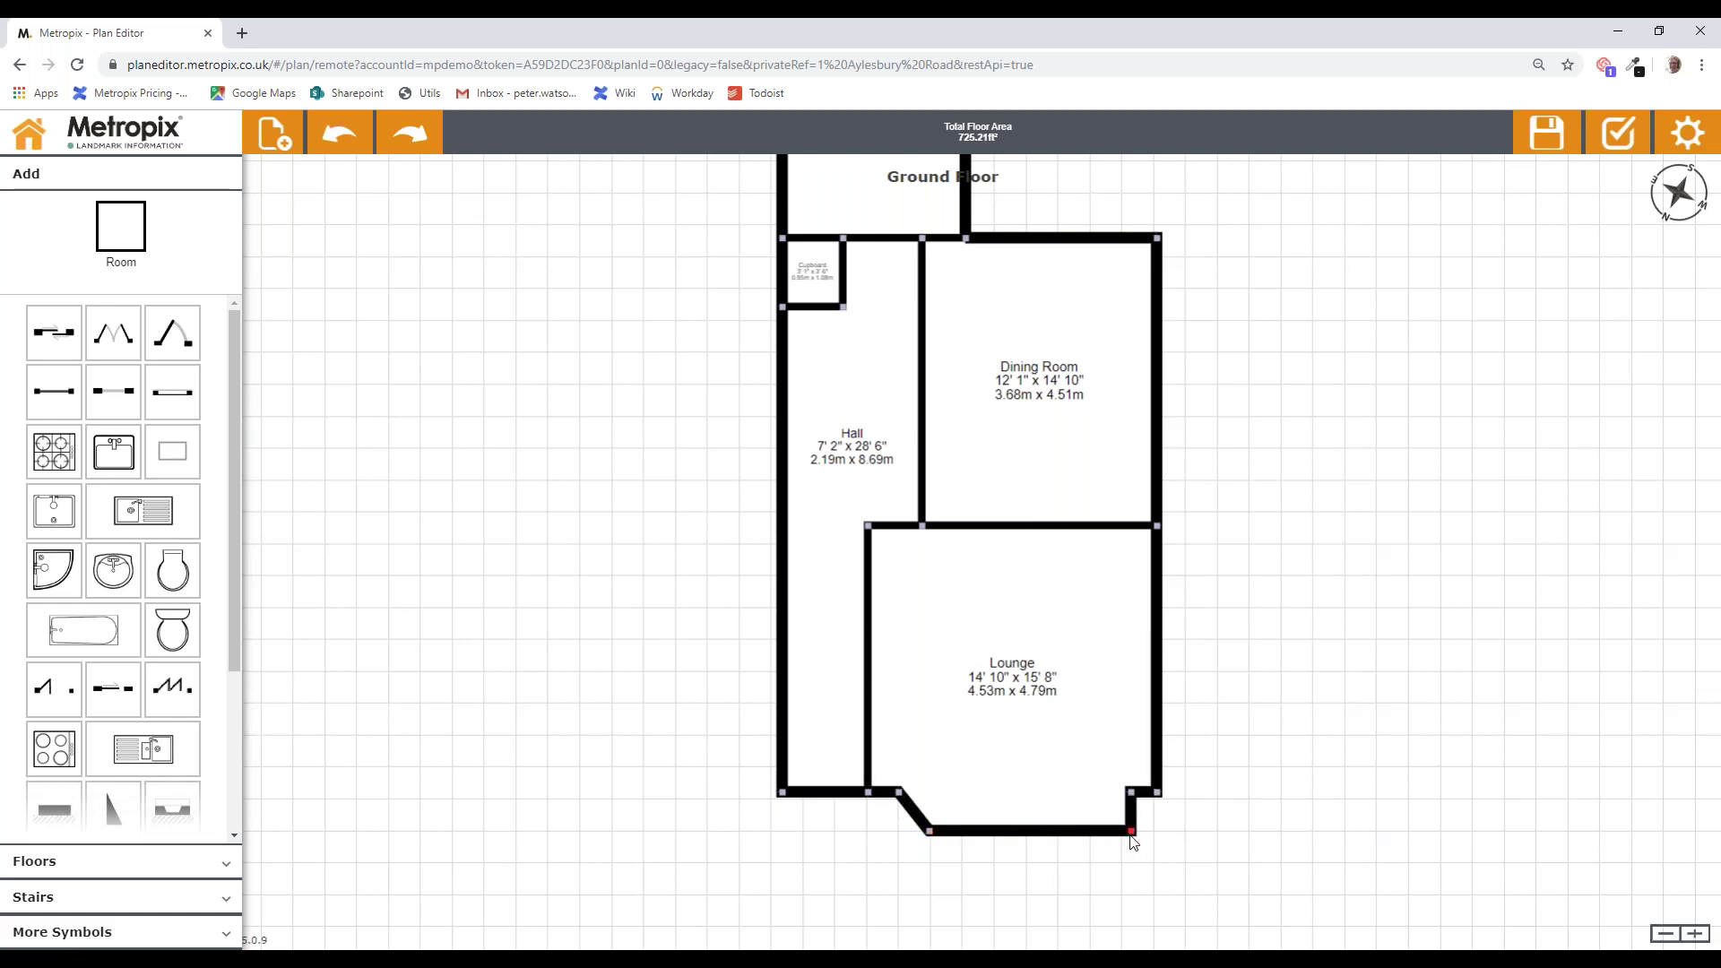
left_click_drag(1128, 835, 1099, 830)
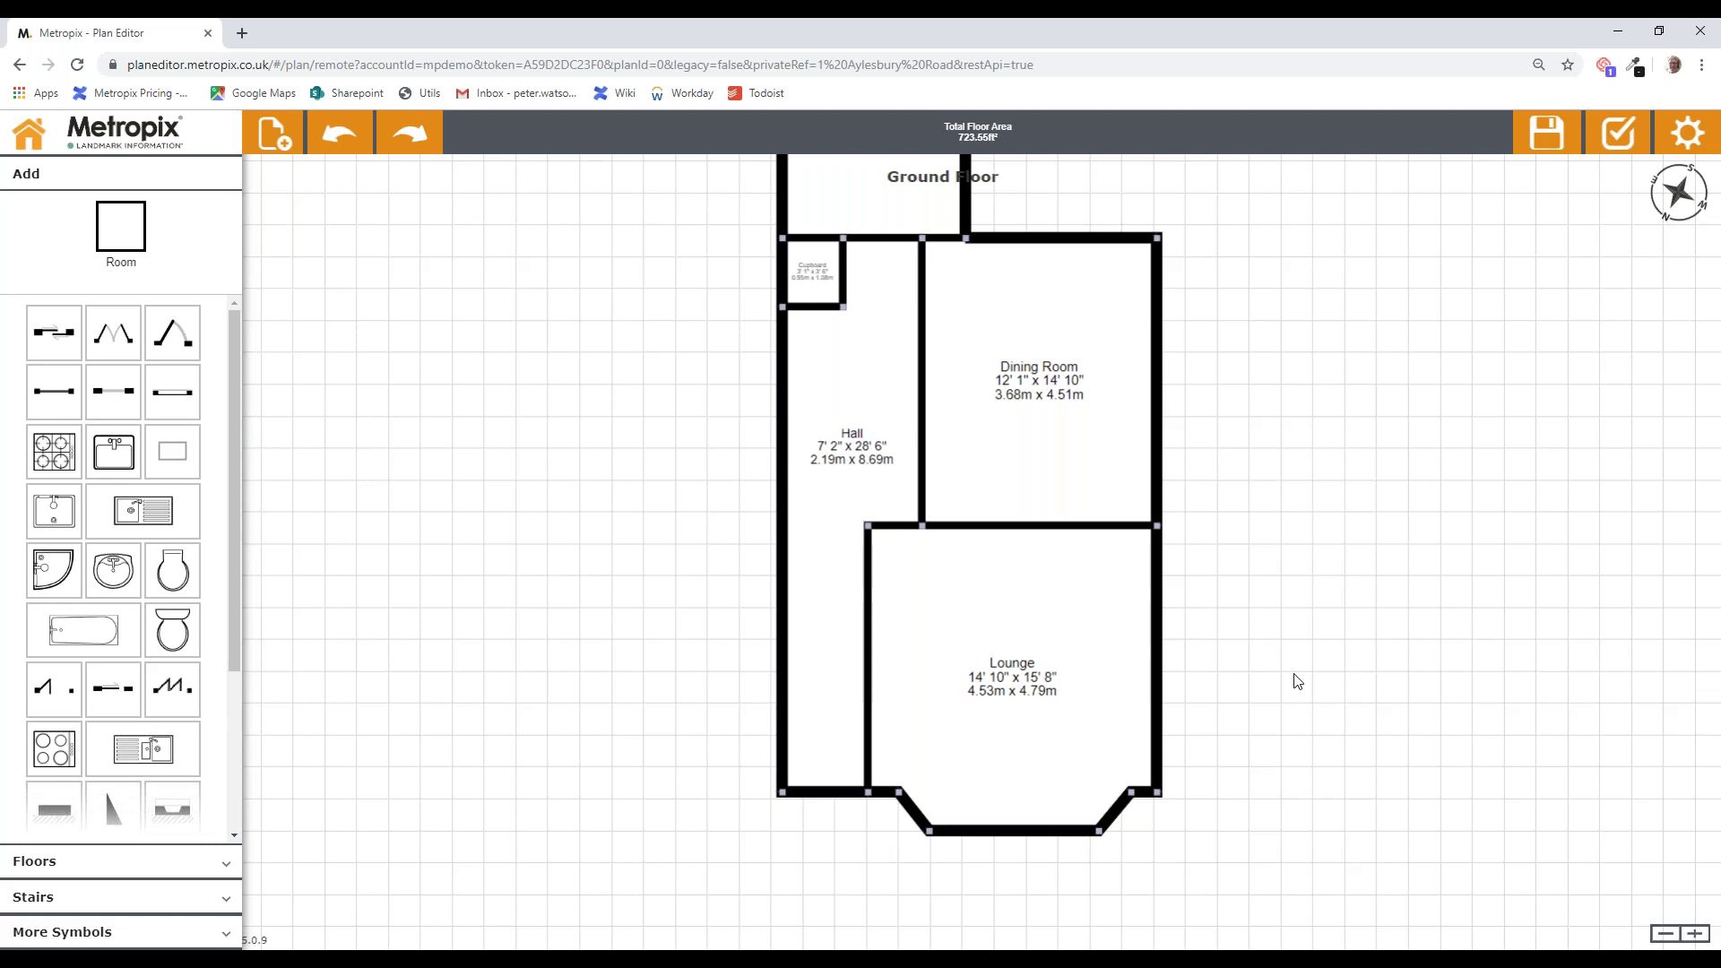
Step: Thicken the Dining Room's outer wall to 1' 6" and apply it to all external walls
left_click(1155, 391)
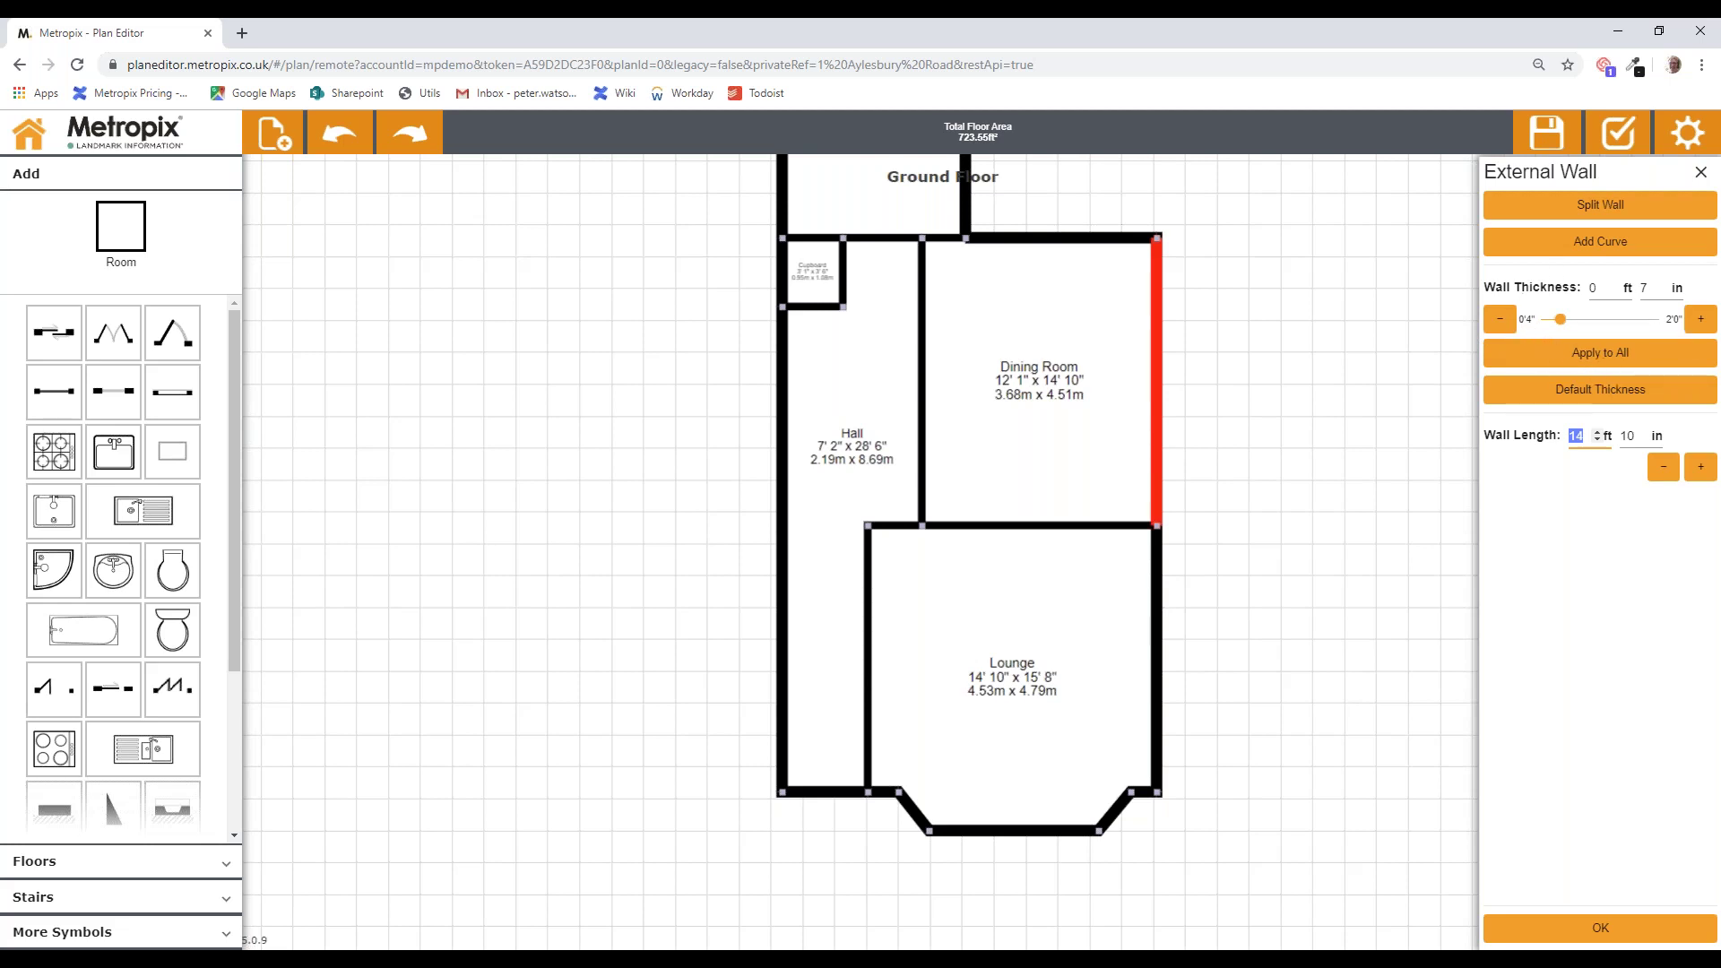
left_click(1700, 320)
left_click(1701, 320)
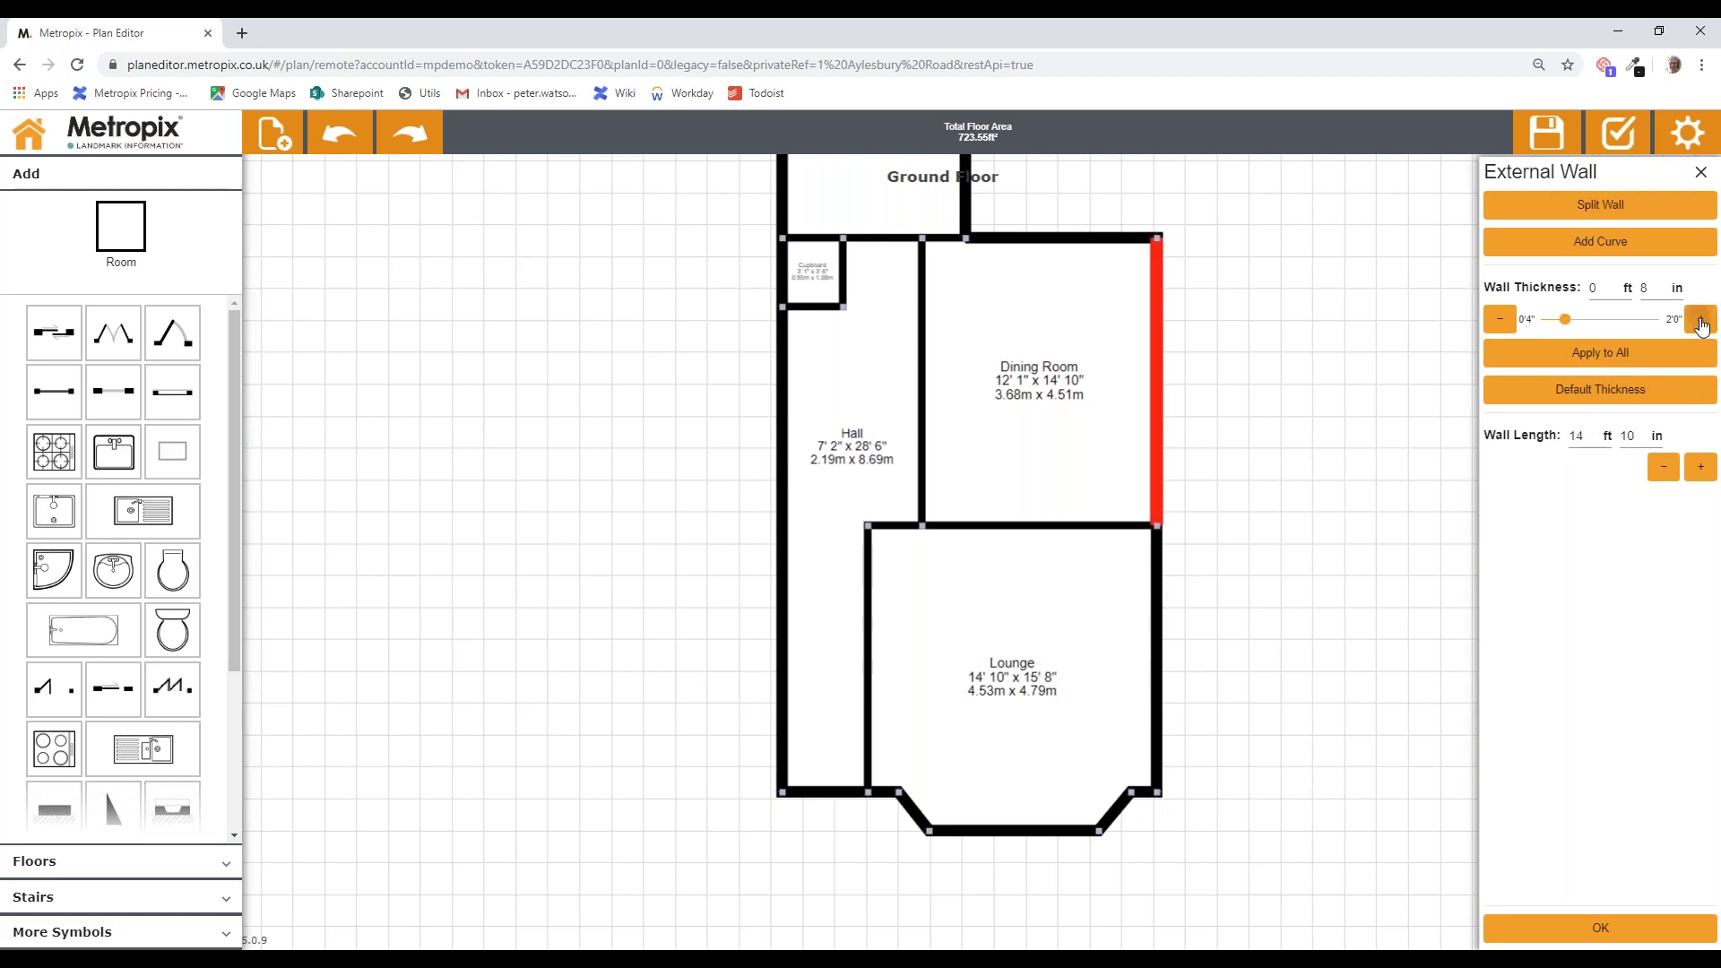
left_click(1701, 320)
left_click(1701, 321)
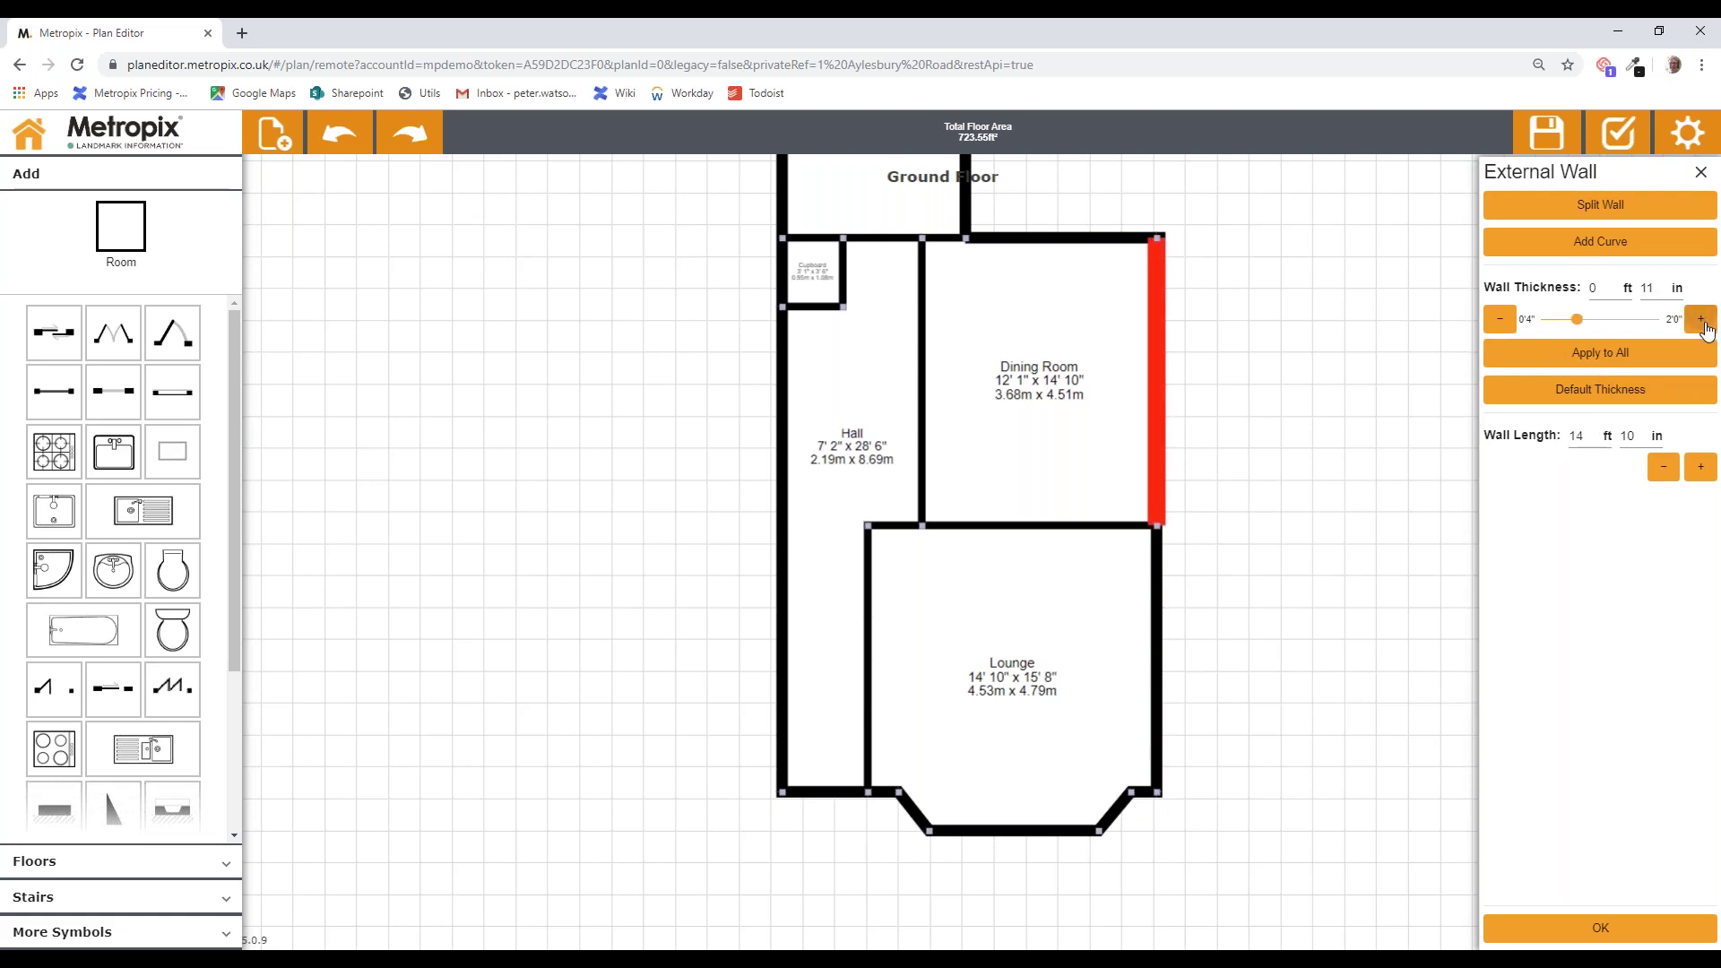
left_click(1703, 322)
left_click(1702, 321)
left_click(1702, 320)
left_click(1703, 321)
left_click(1702, 321)
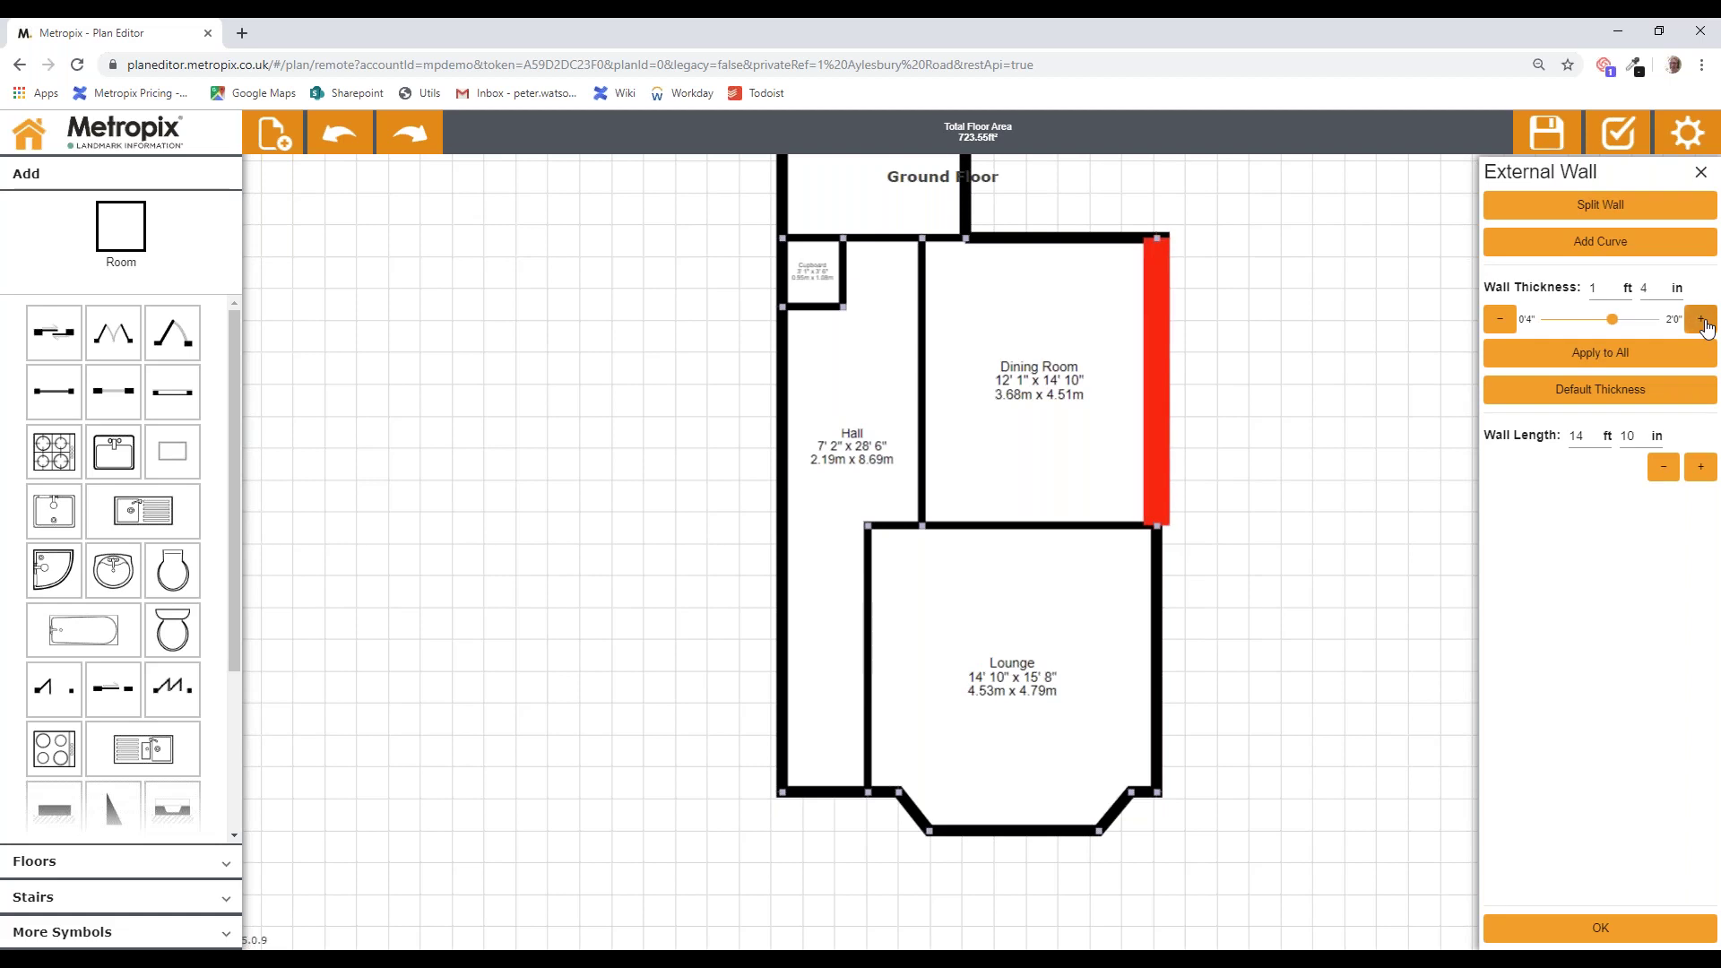
left_click(1702, 321)
left_click(1702, 321)
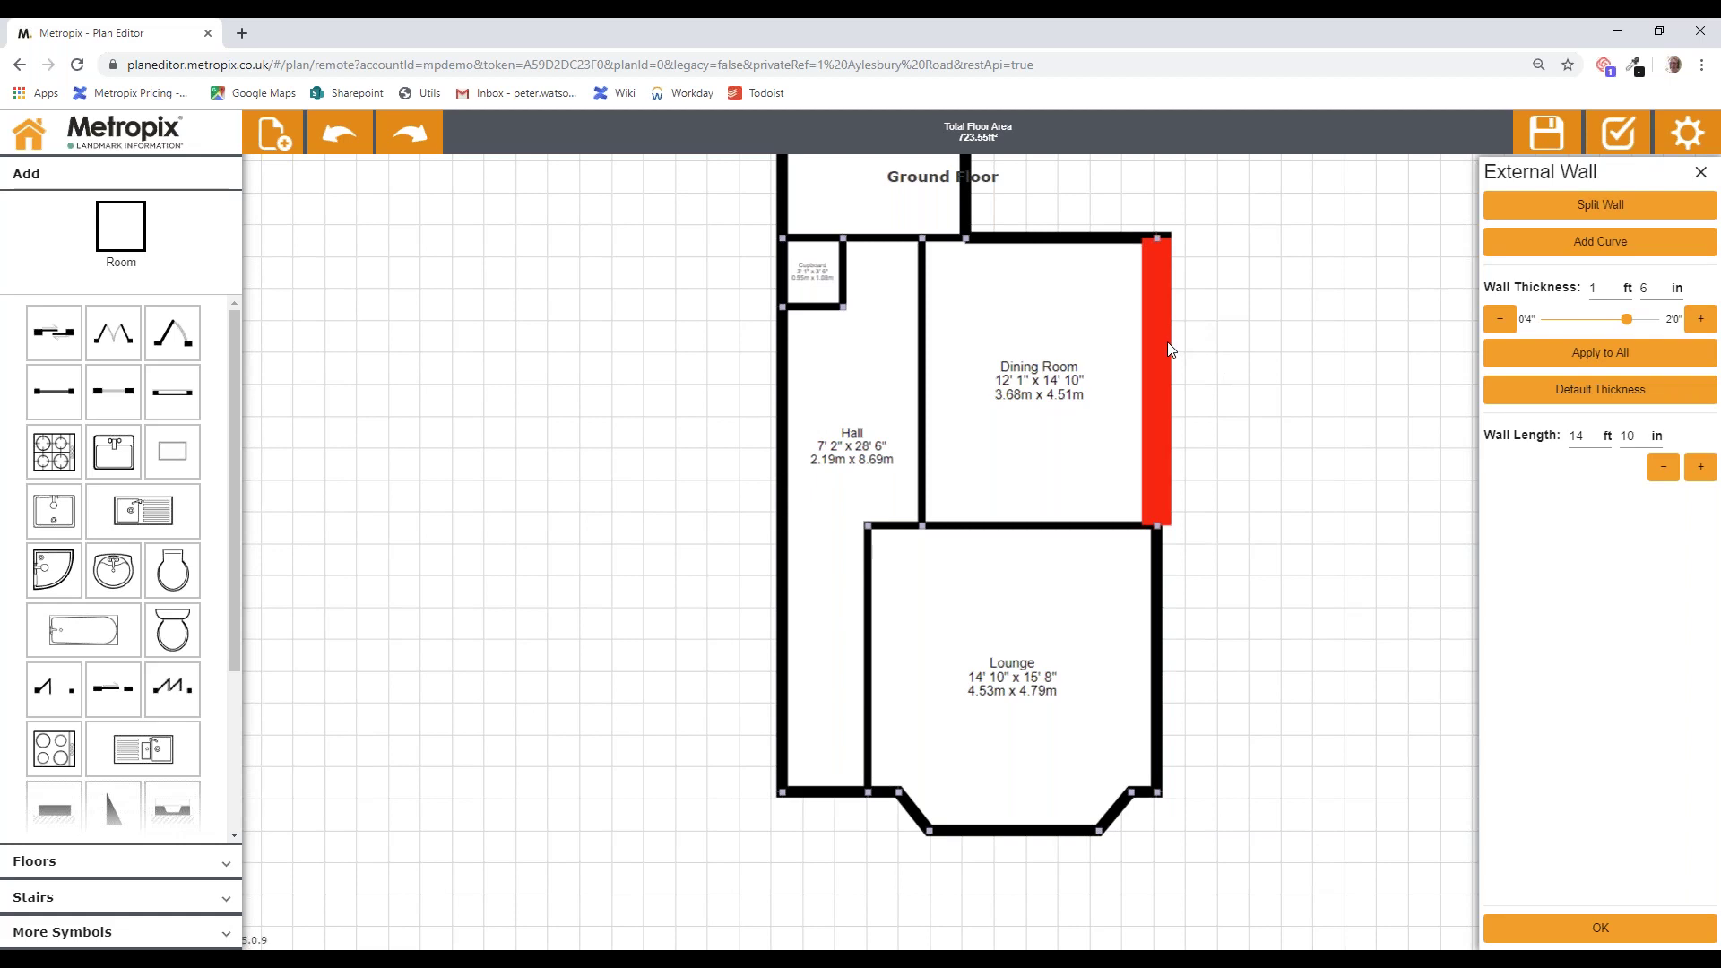
left_click(1573, 355)
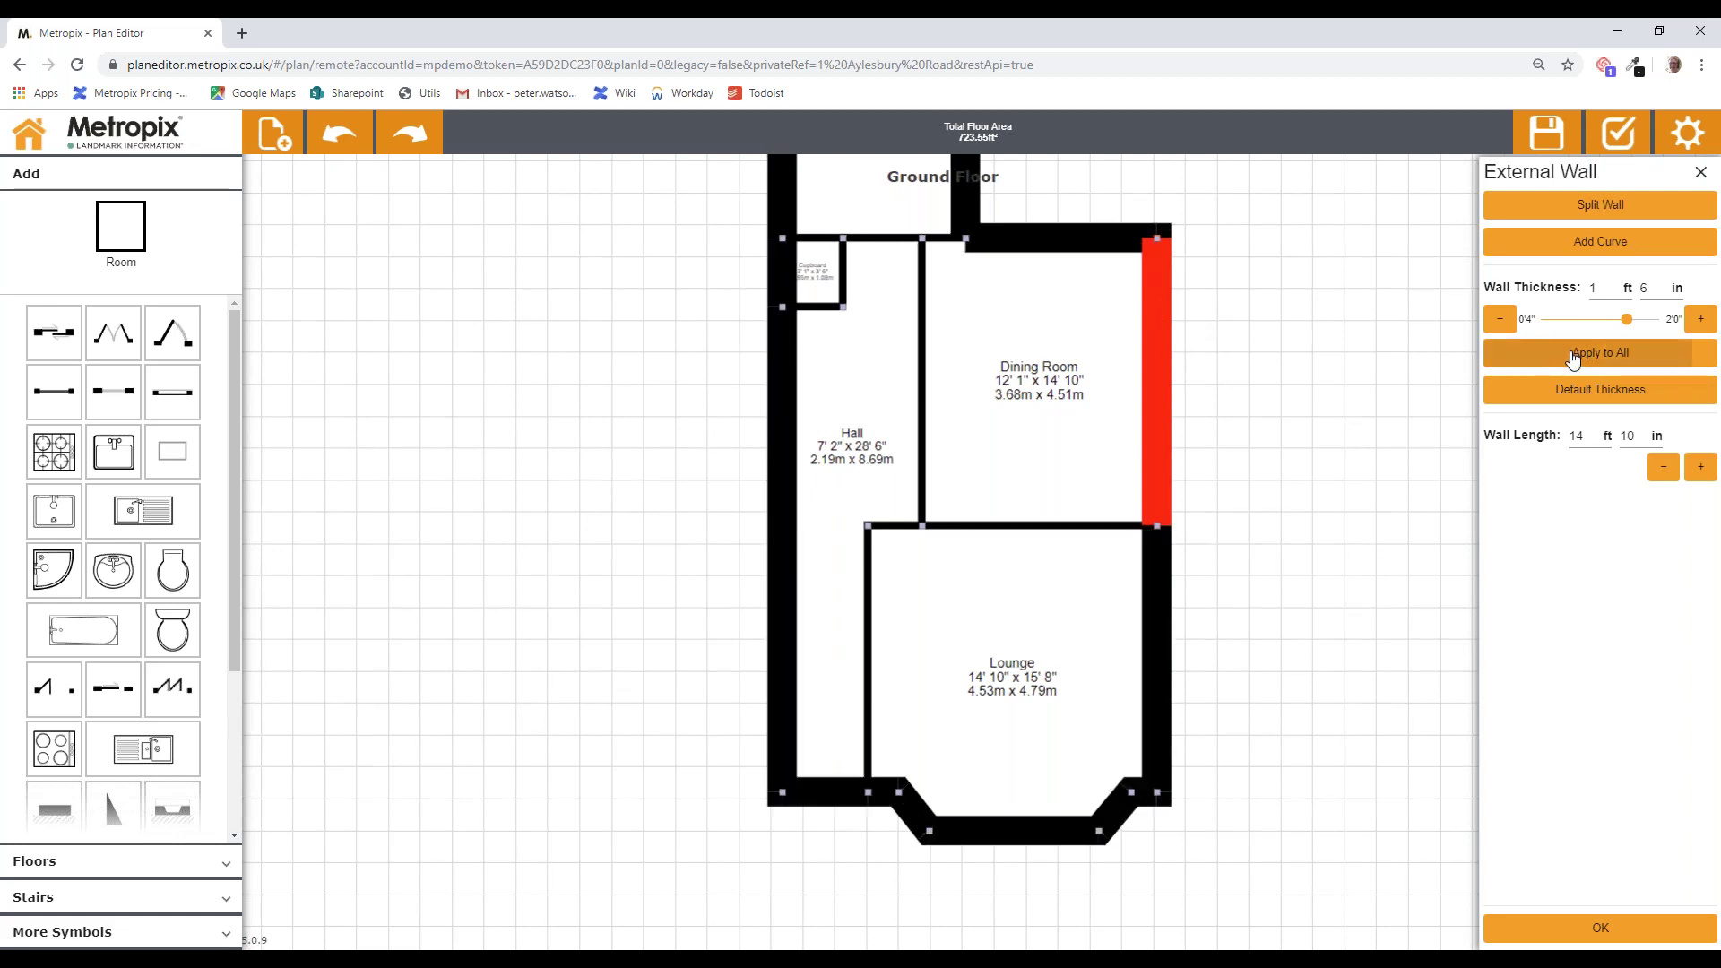
left_click(1269, 439)
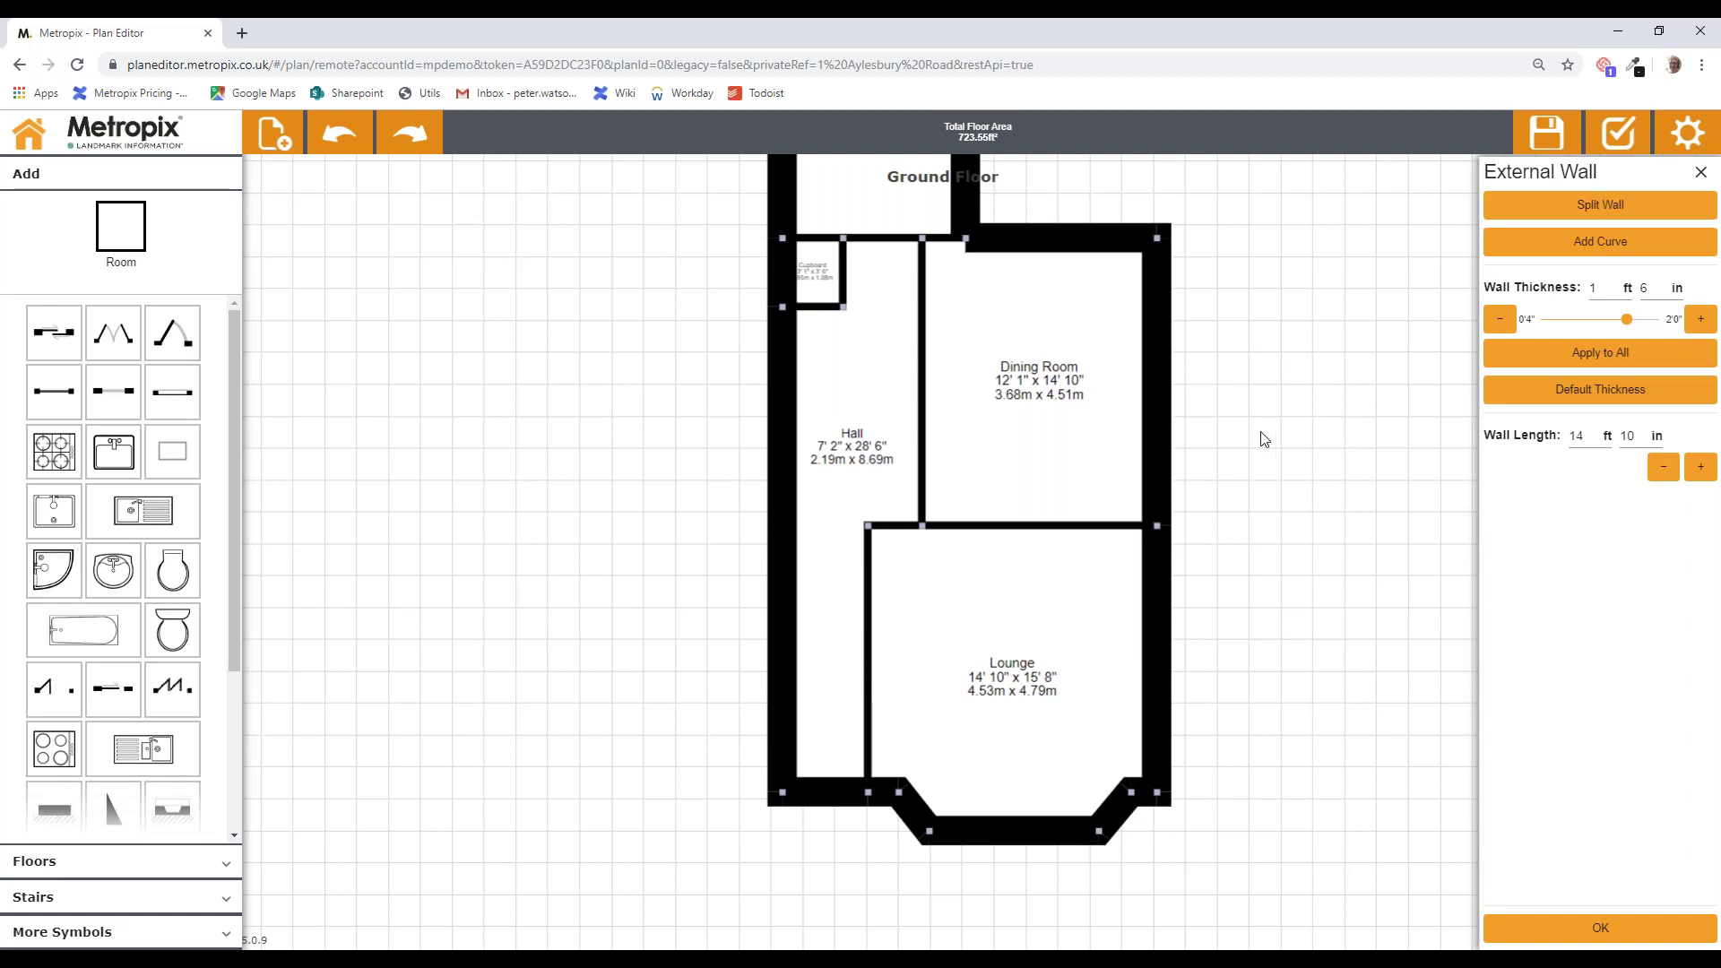
Step: Thicken the Hall/Dining Room wall to 11 inches, then reset it to default thickness
left_click(923, 391)
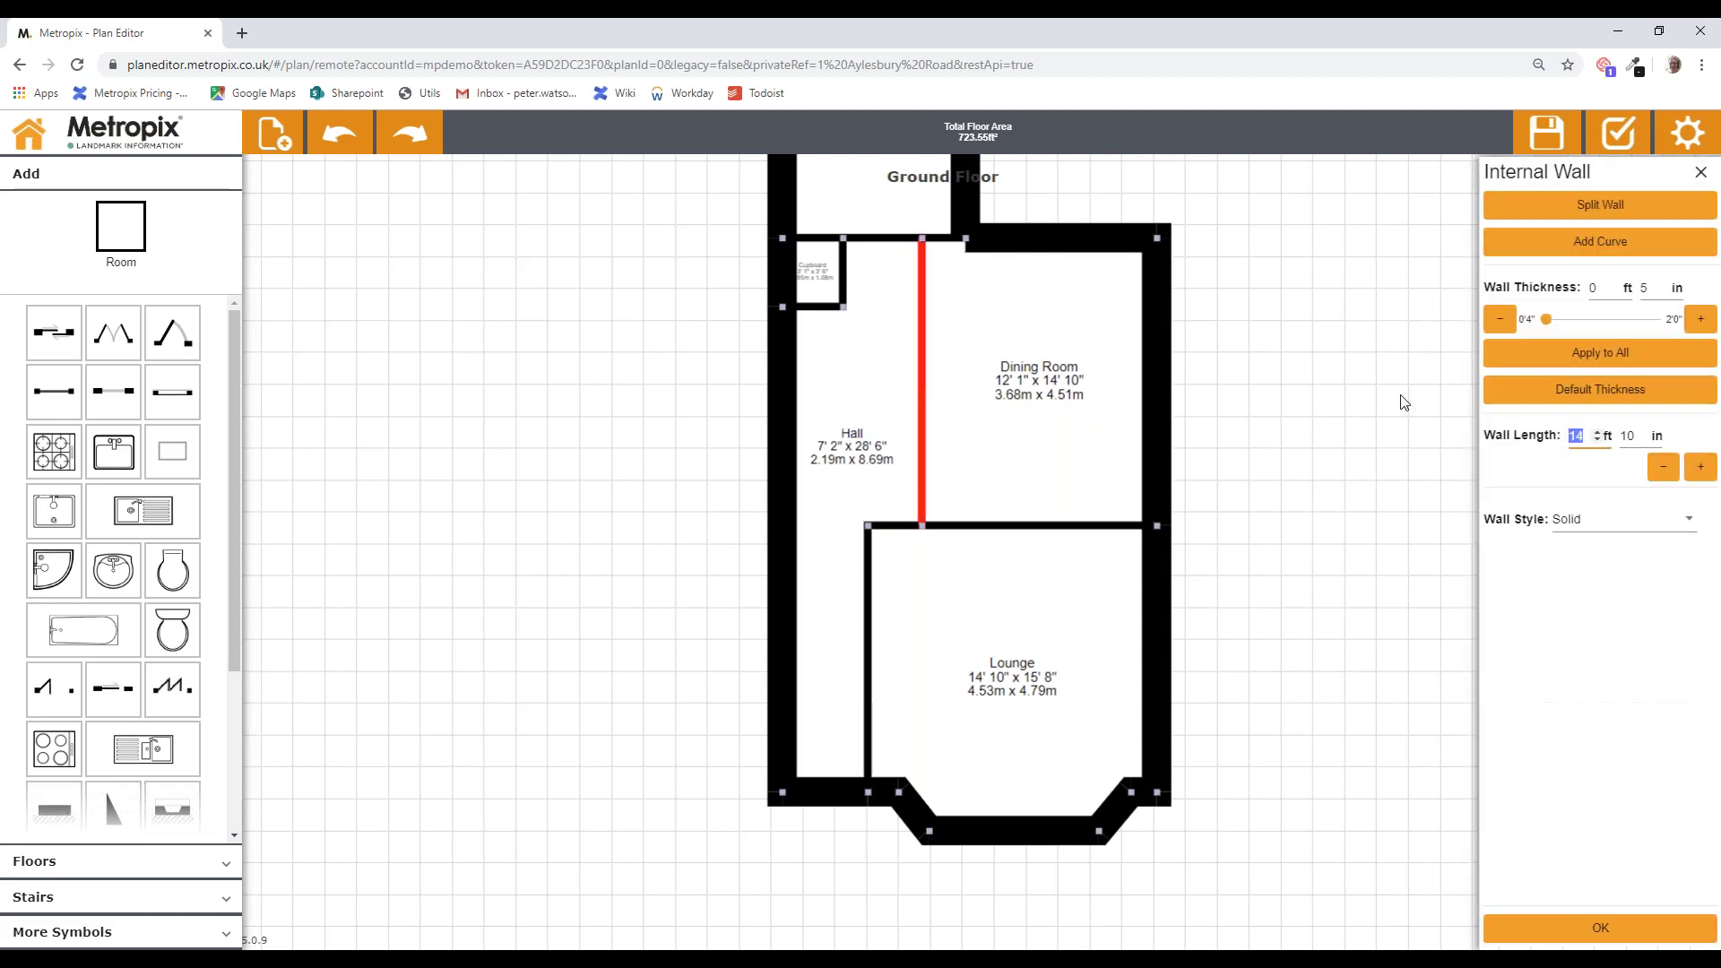
left_click(1701, 319)
left_click(1700, 319)
left_click(1701, 319)
left_click(1700, 319)
left_click(1700, 319)
left_click(1701, 319)
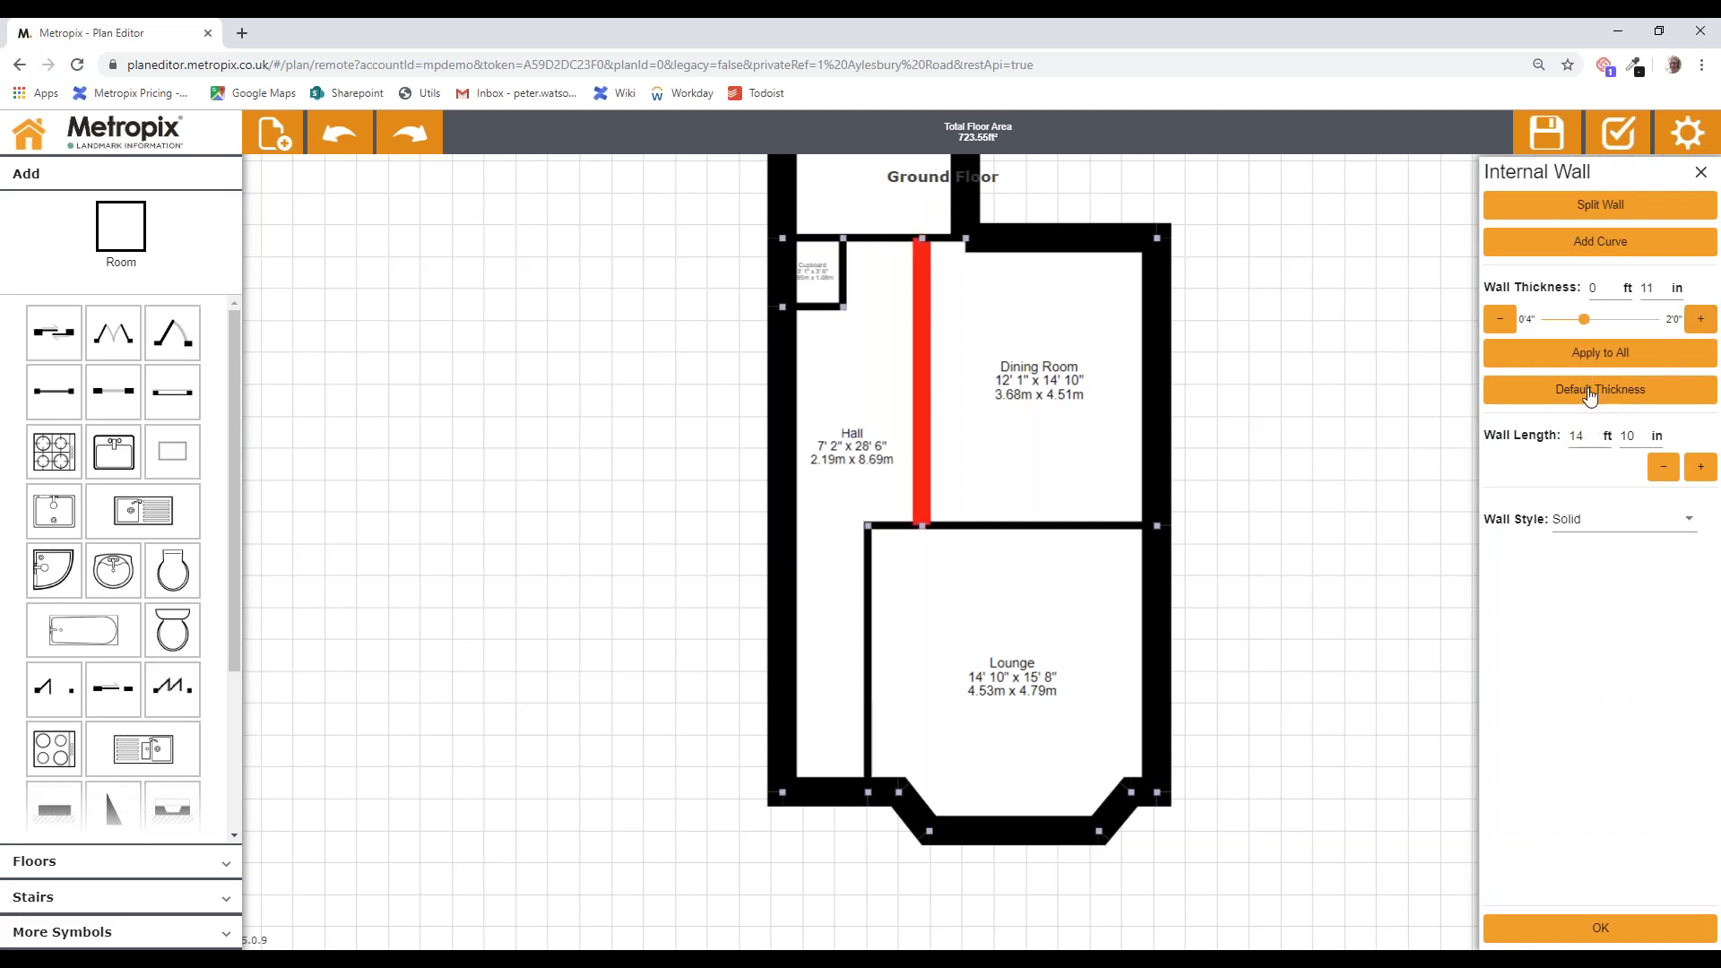
left_click(1590, 395)
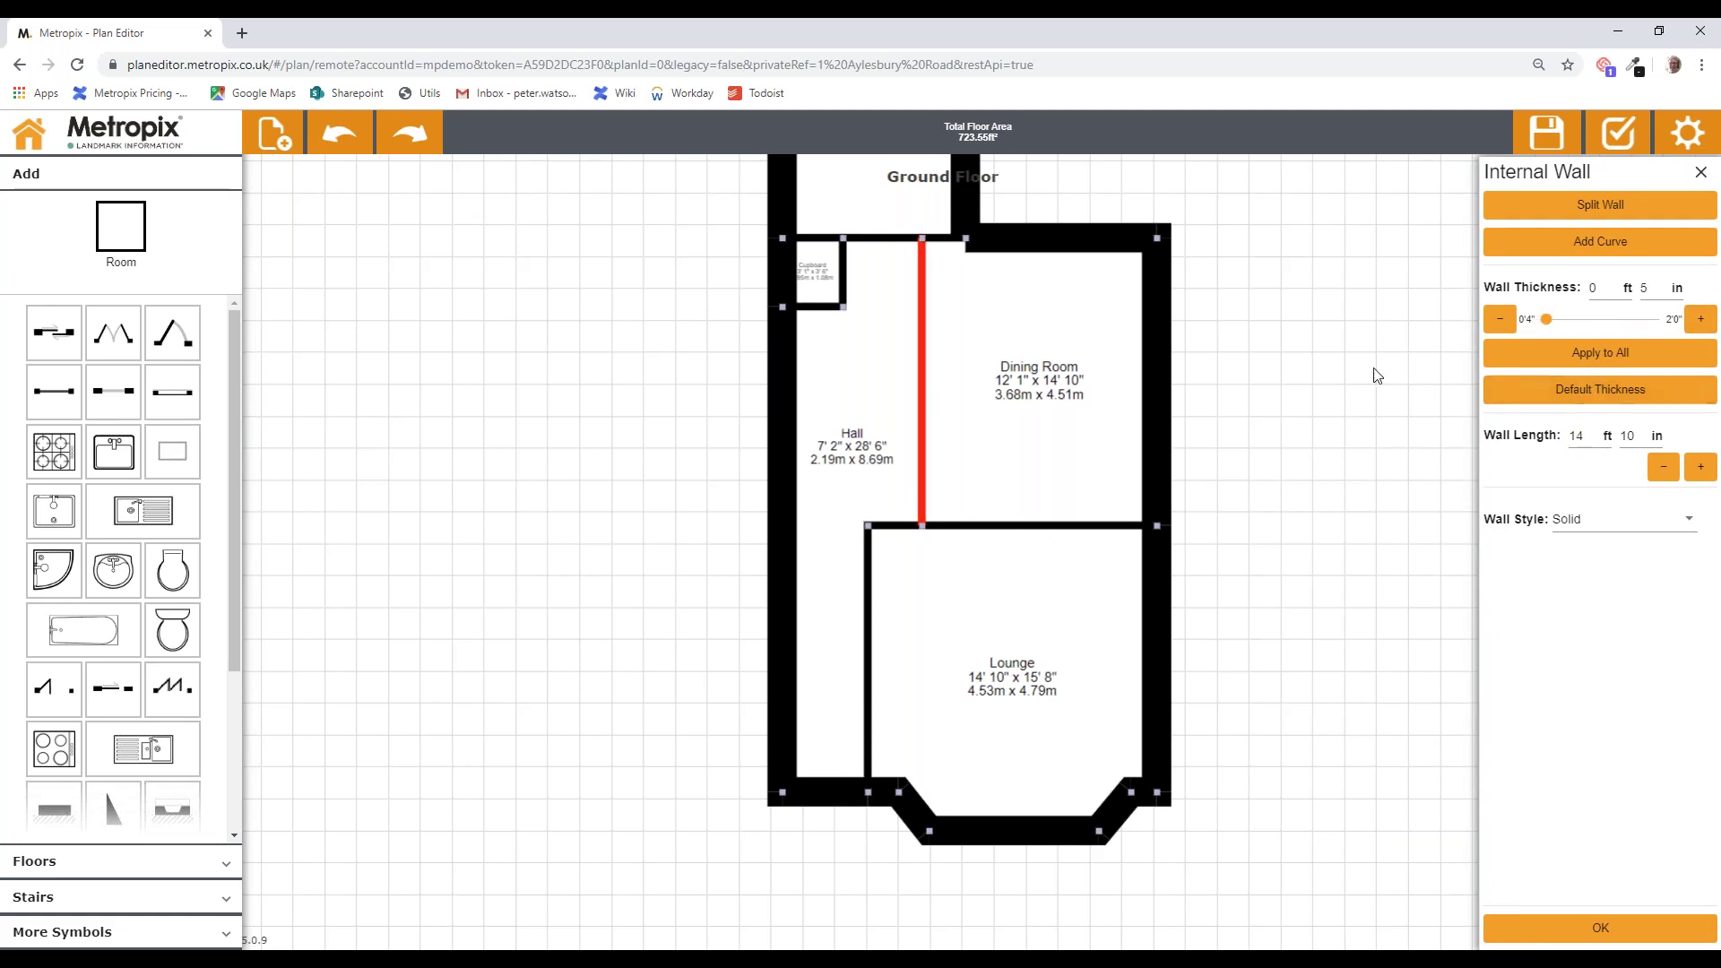
left_click(1346, 375)
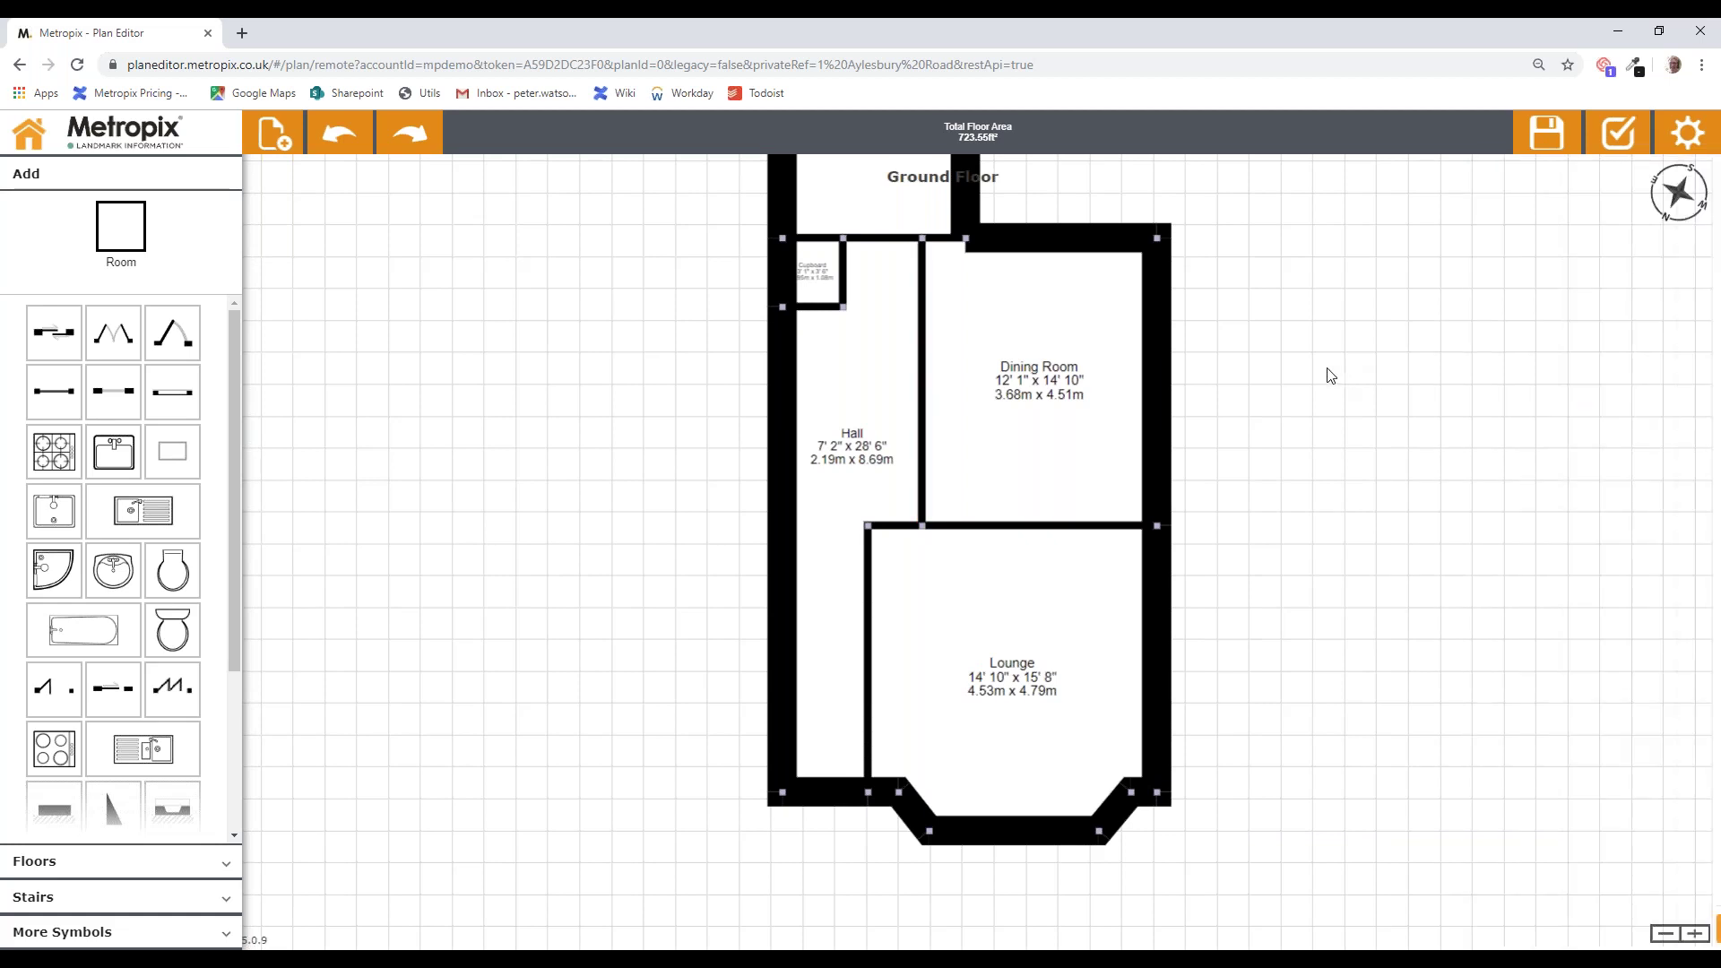
Step: Reset the Dining Room's outer wall to the default 7 in and apply it to every wall
left_click(1159, 358)
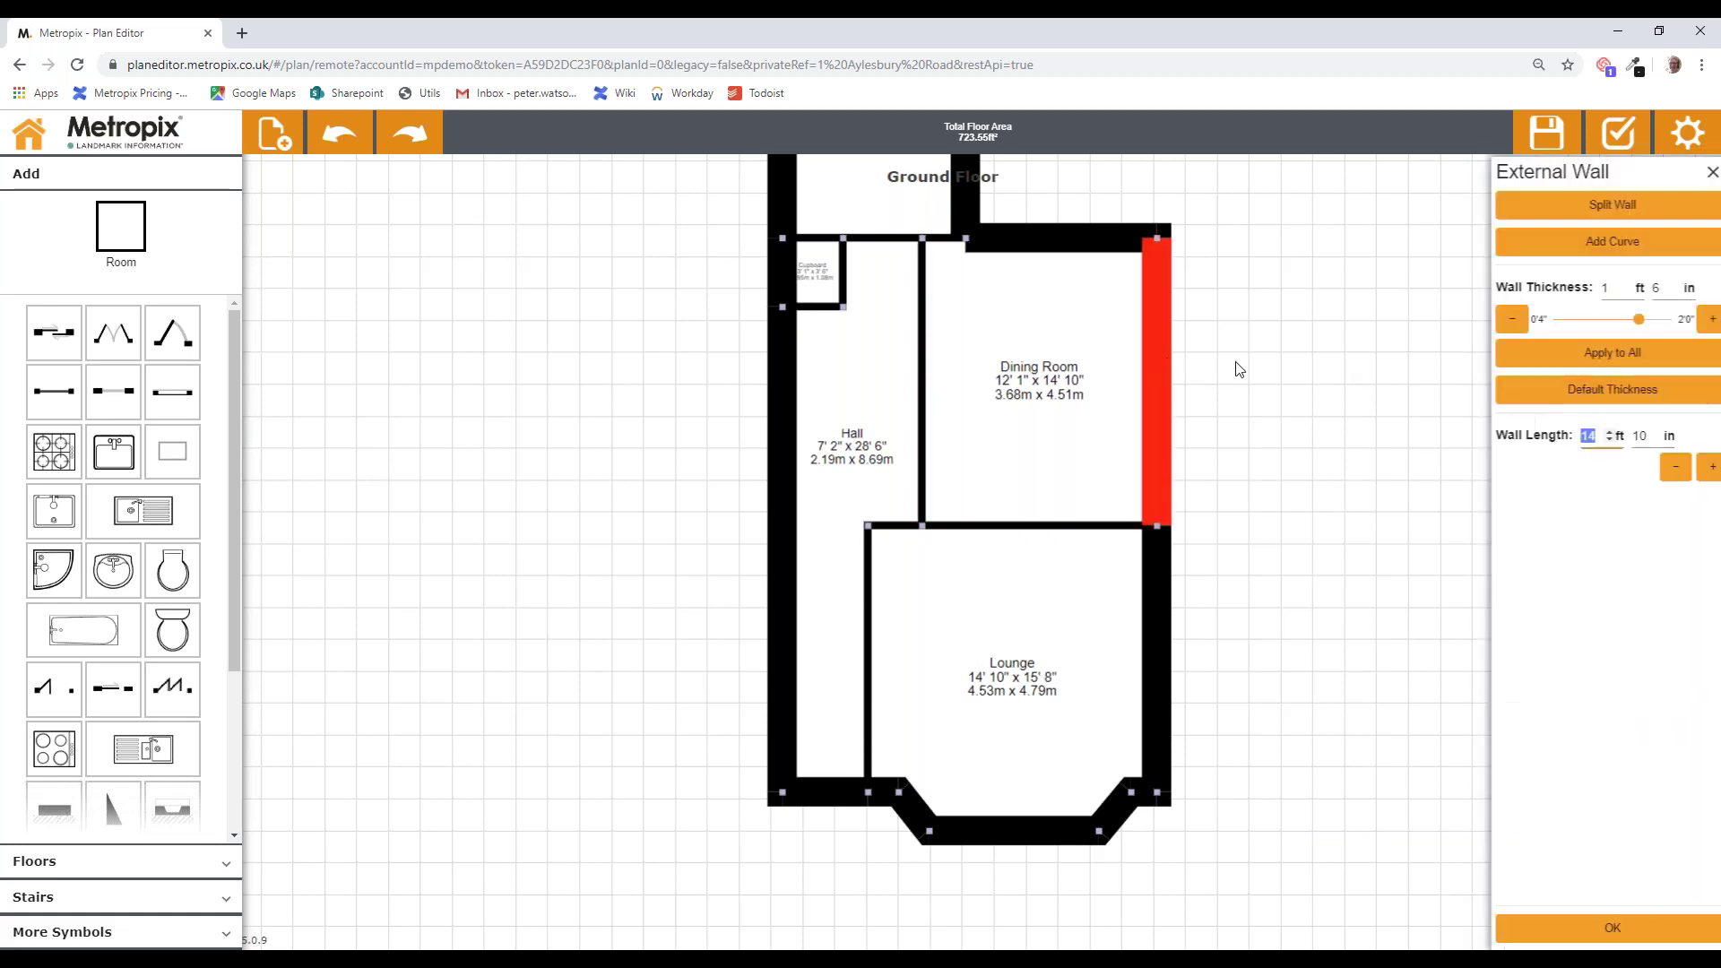
left_click(1579, 396)
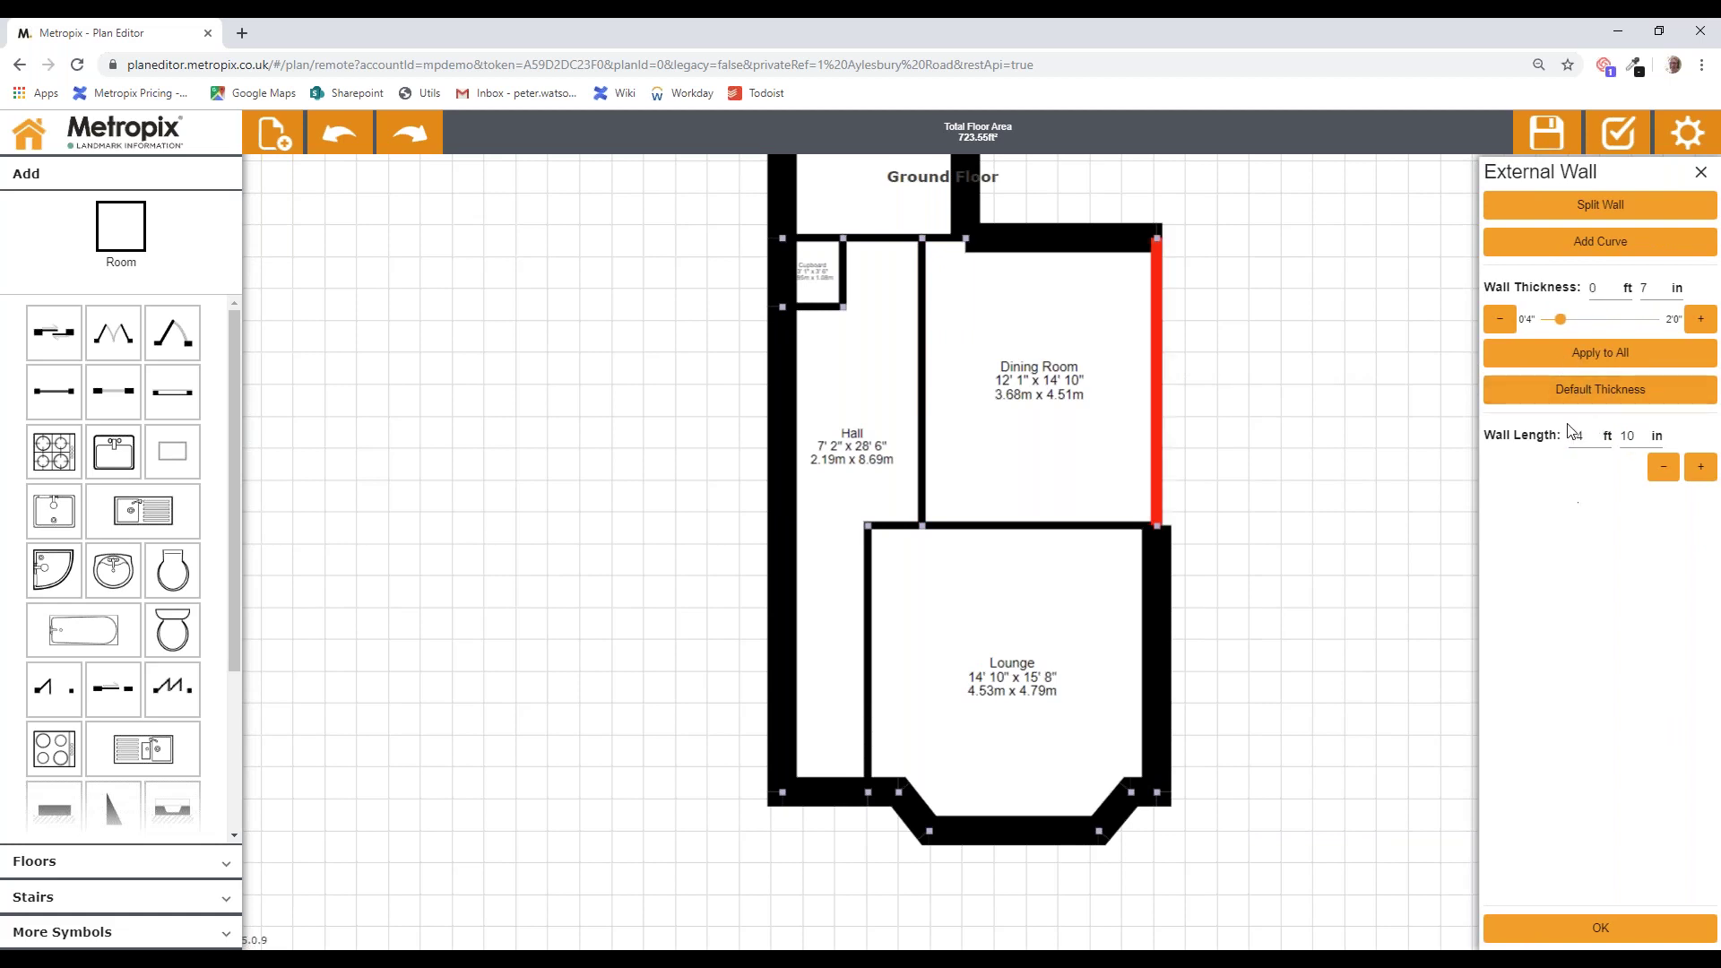
left_click(1567, 355)
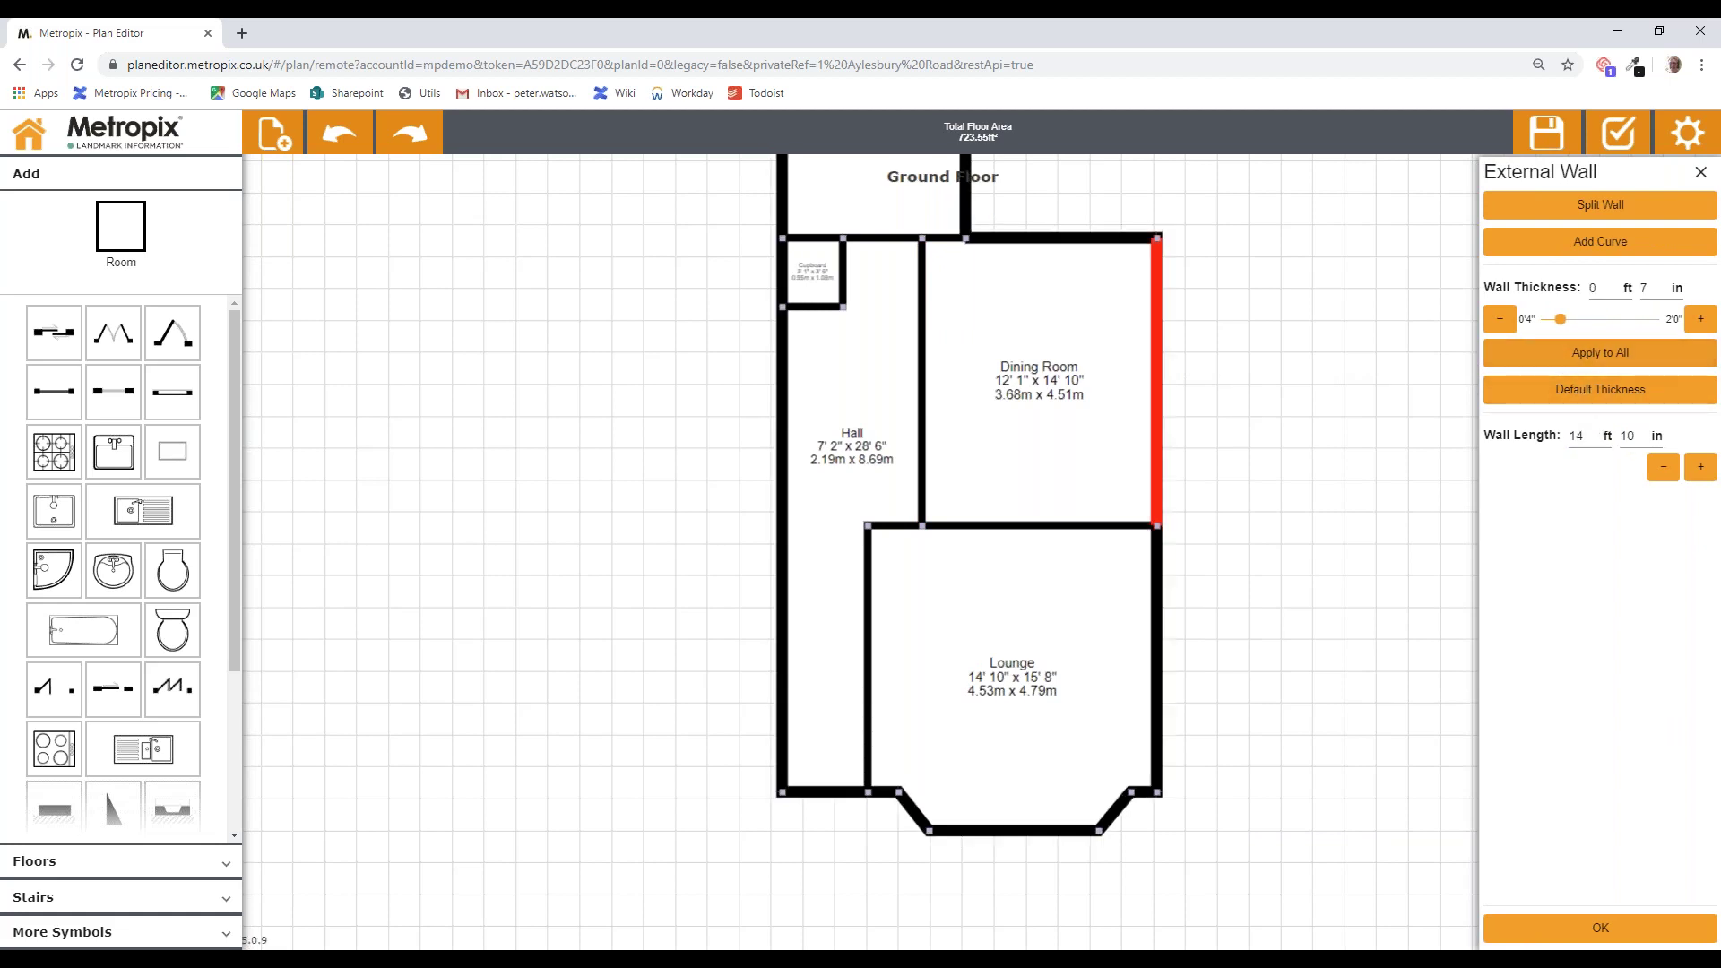
Step: Confirm the 7-inch wall thickness settings and scroll through the symbol palette
left_click(1599, 932)
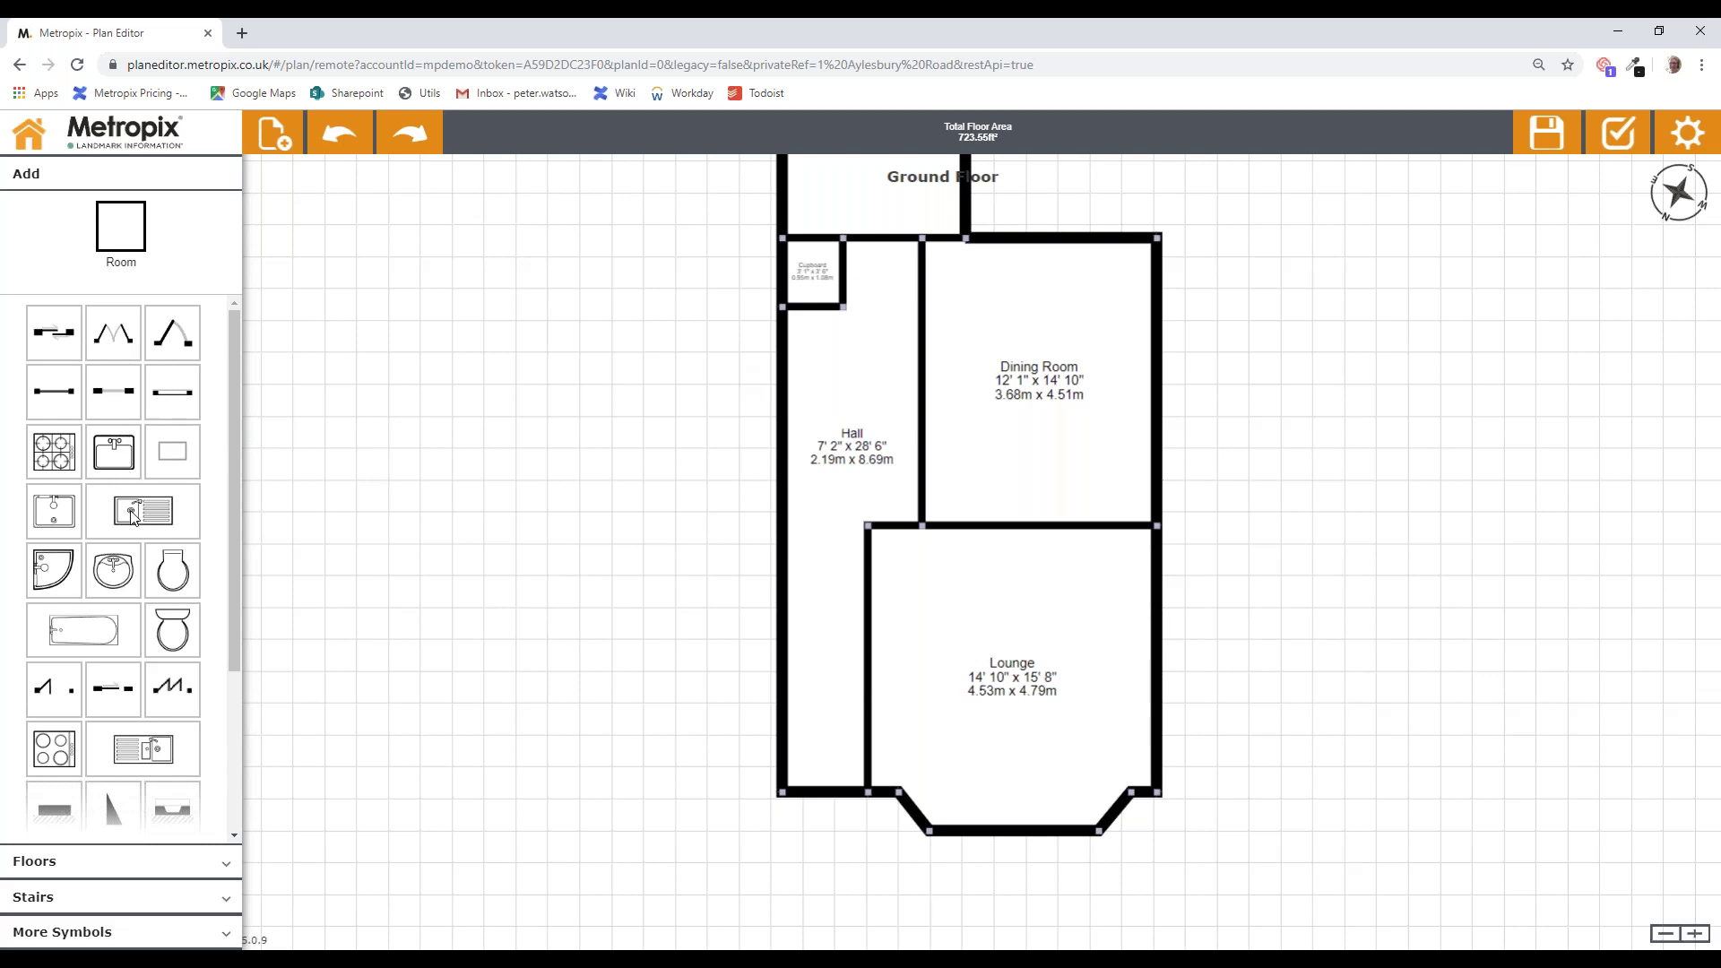
left_click_drag(233, 561, 231, 730)
left_click_drag(237, 656, 240, 491)
Step: Browse the Kitchen symbols under More Symbols, then return to the basic building symbols
left_click(60, 933)
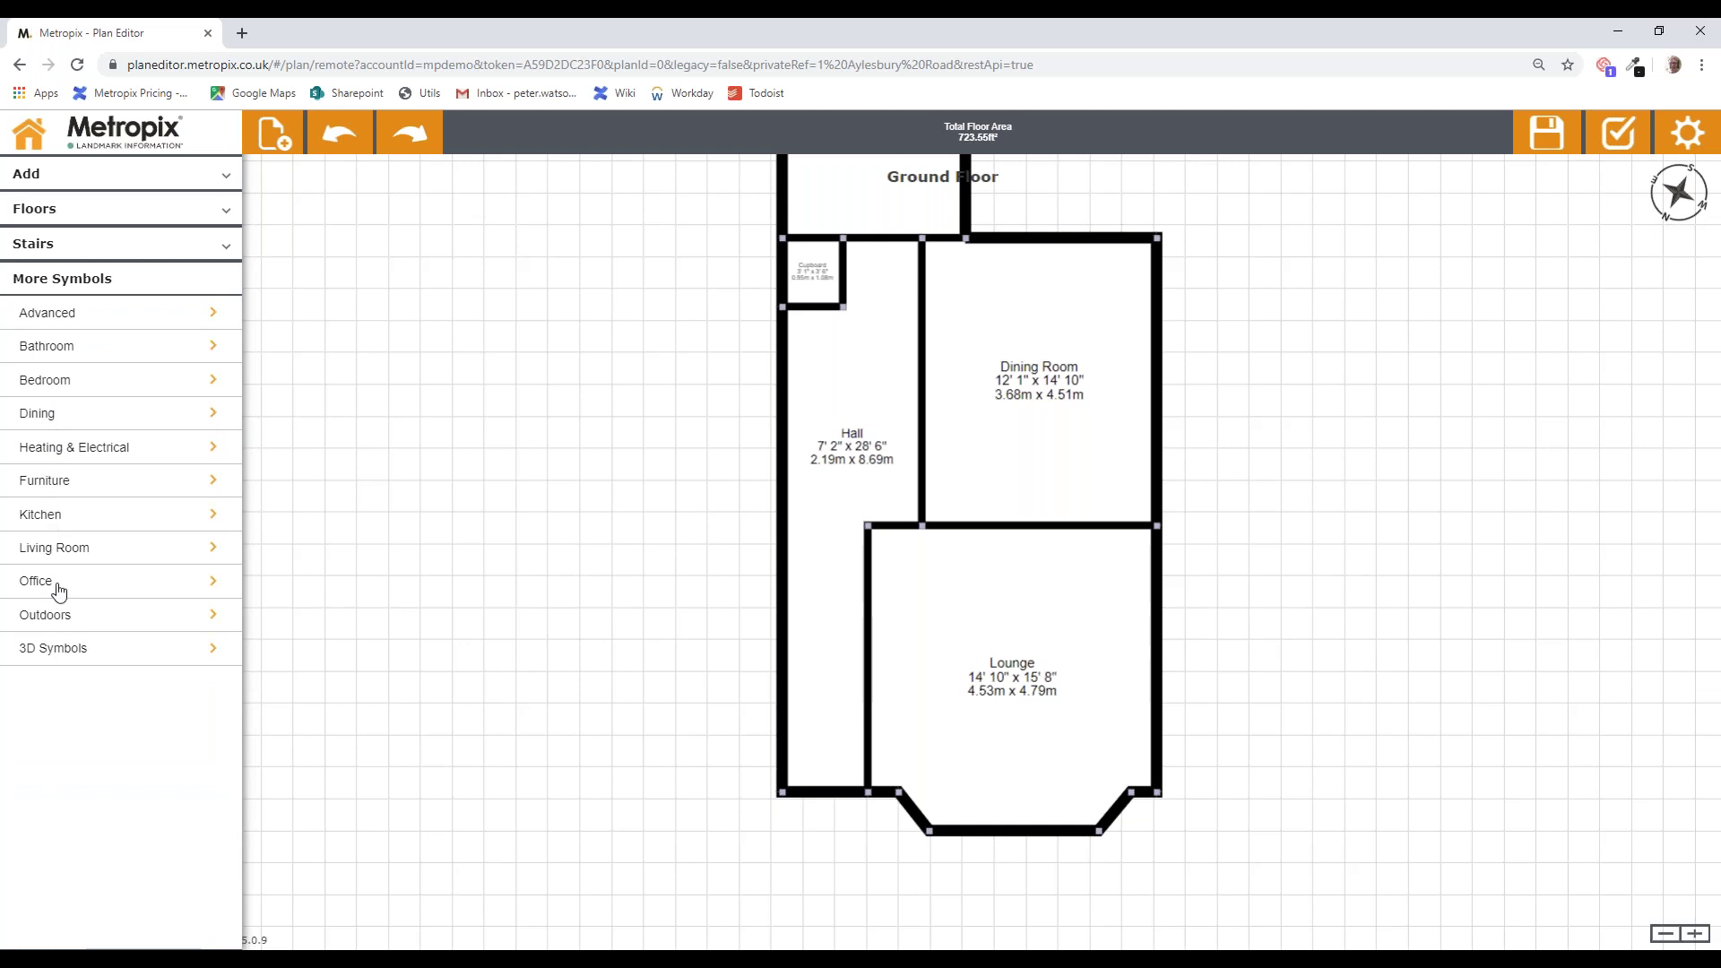
left_click(57, 518)
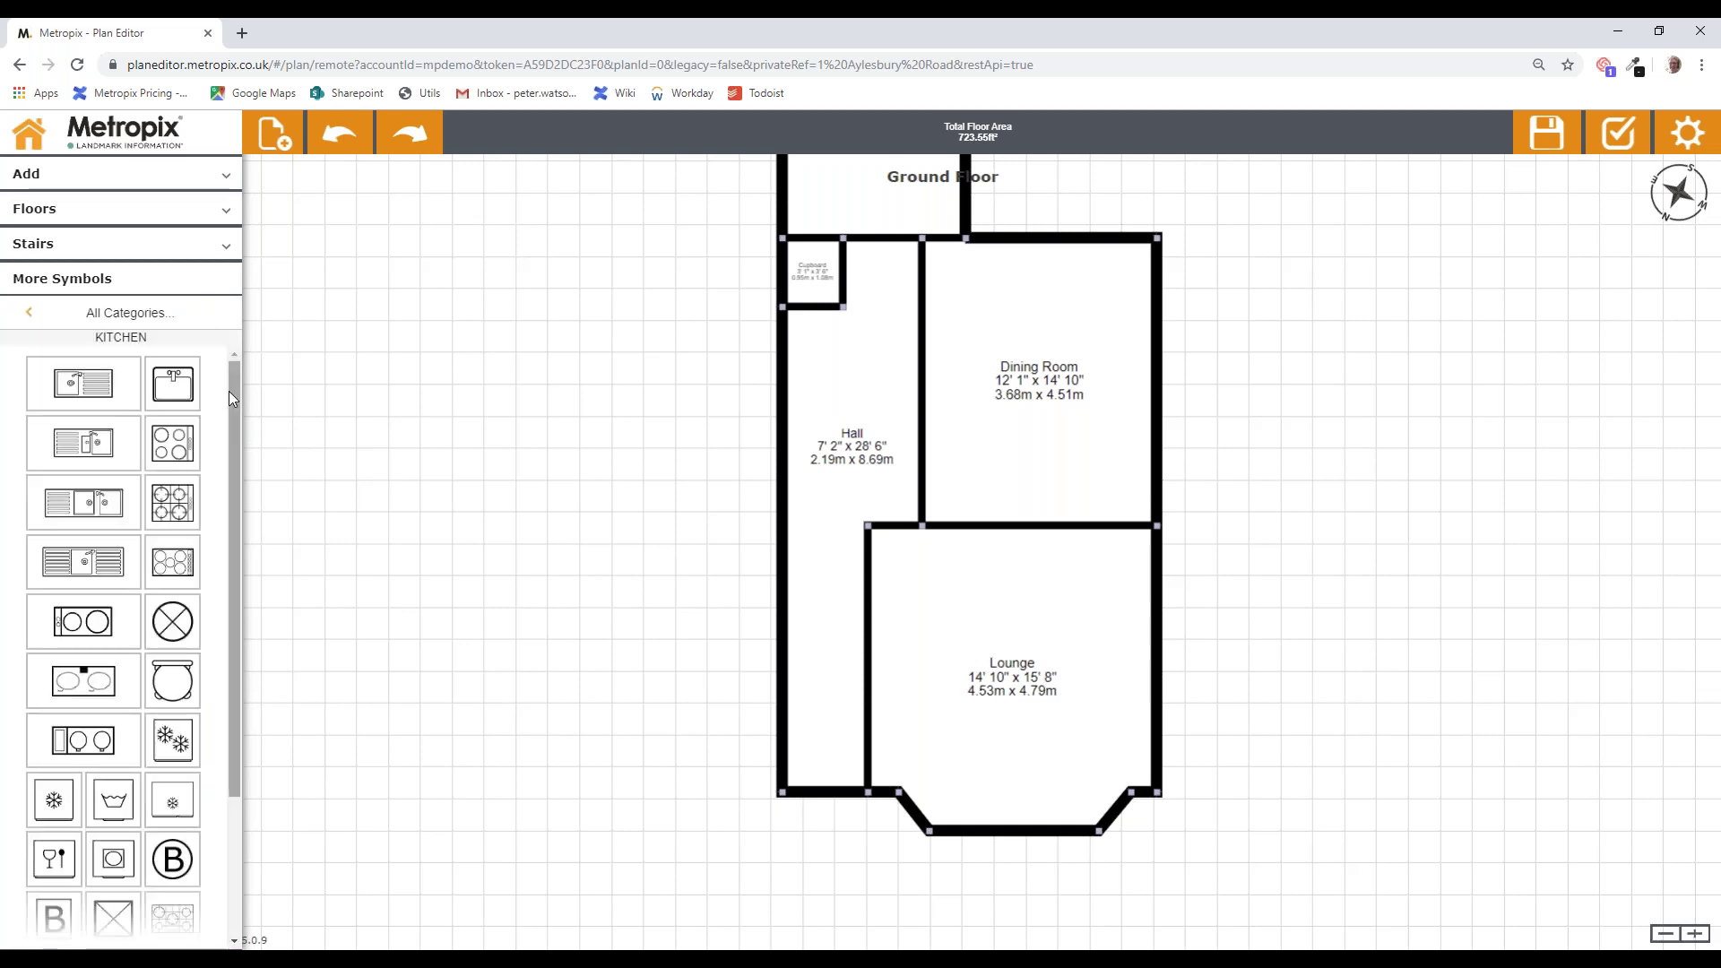
left_click_drag(235, 385, 234, 792)
left_click_drag(230, 715, 215, 540)
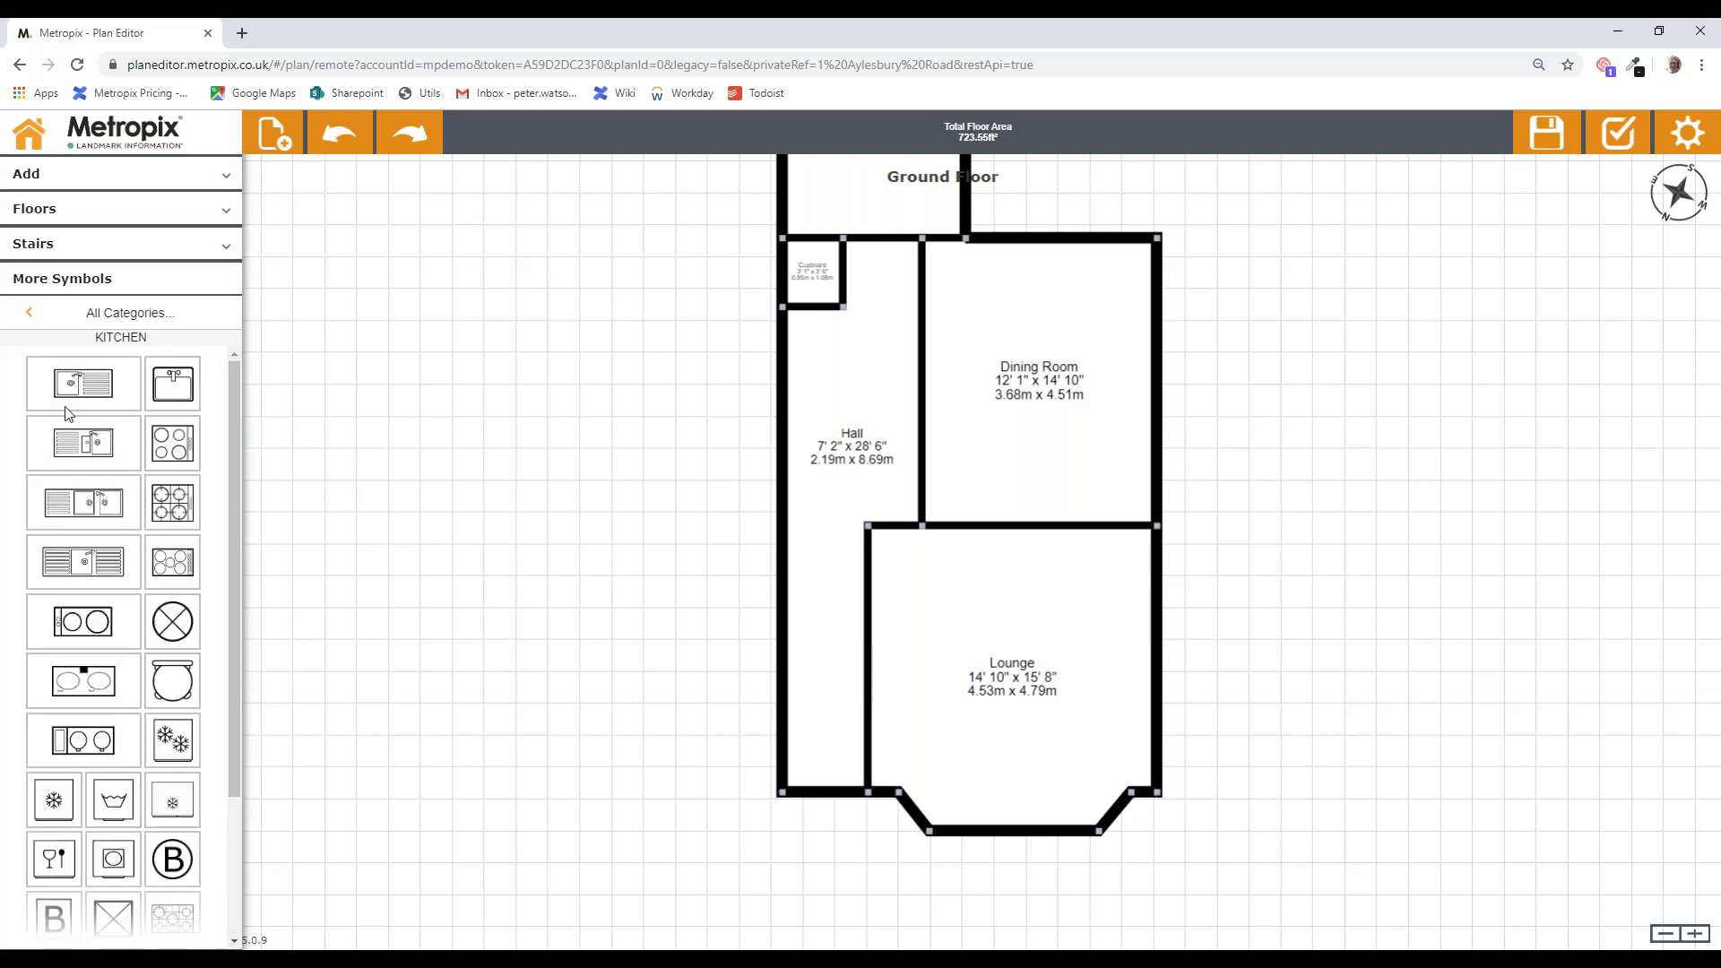
left_click(32, 316)
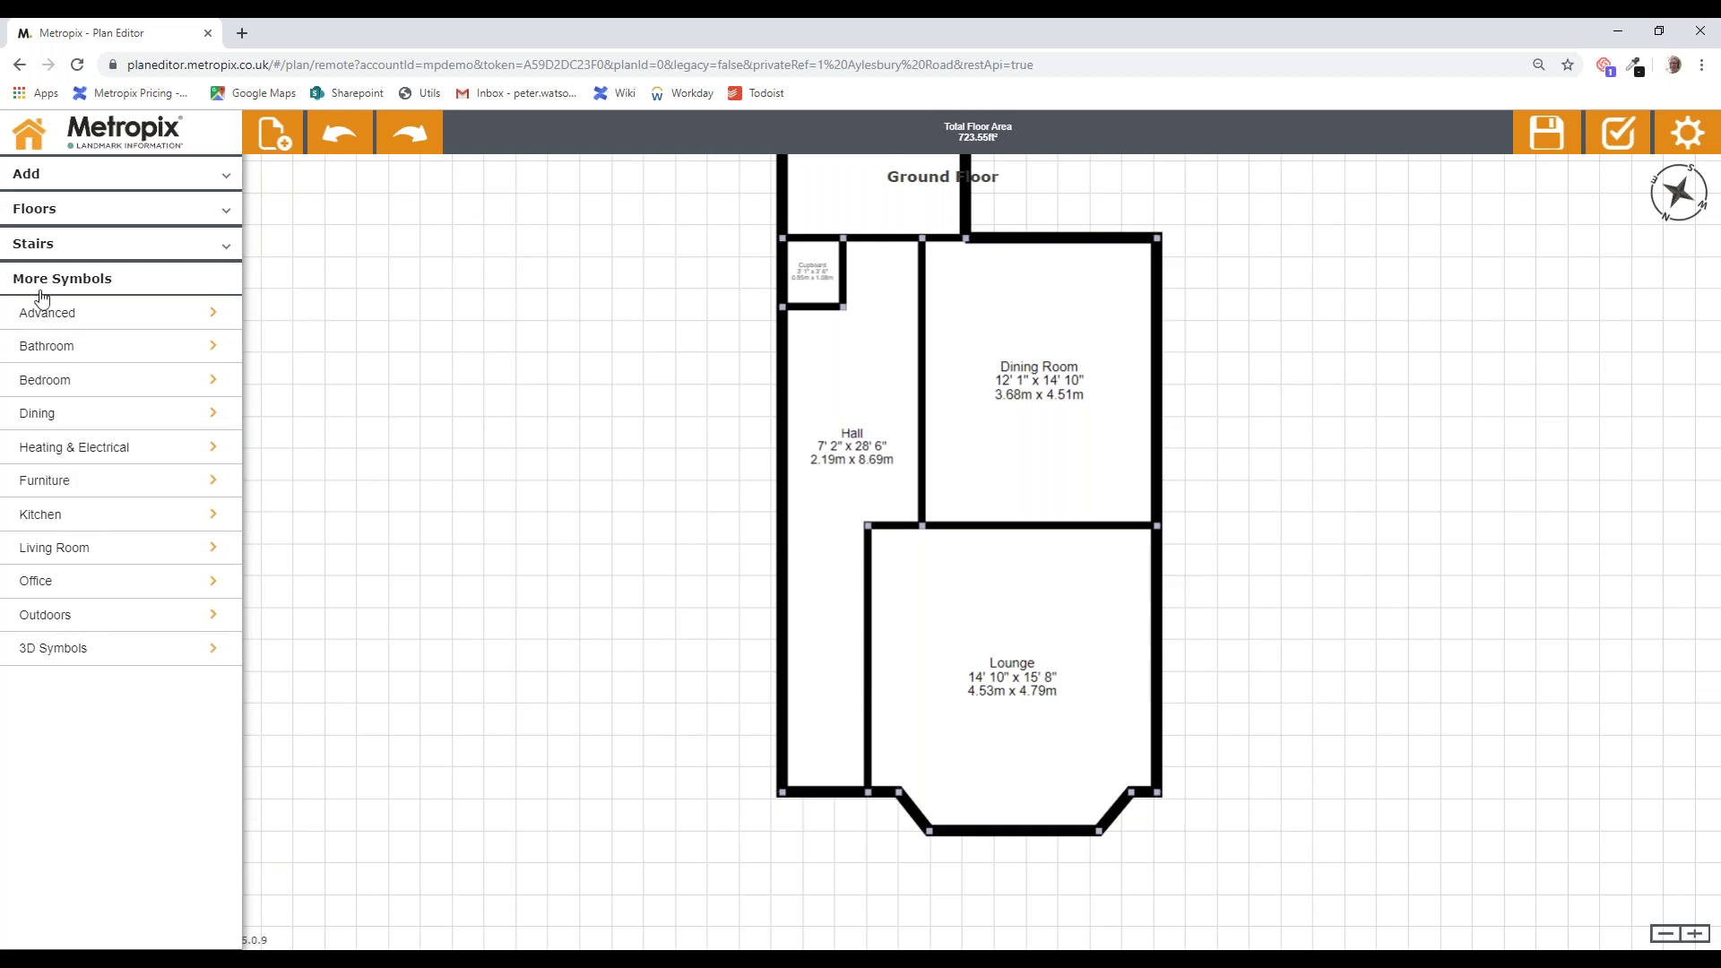
left_click(32, 176)
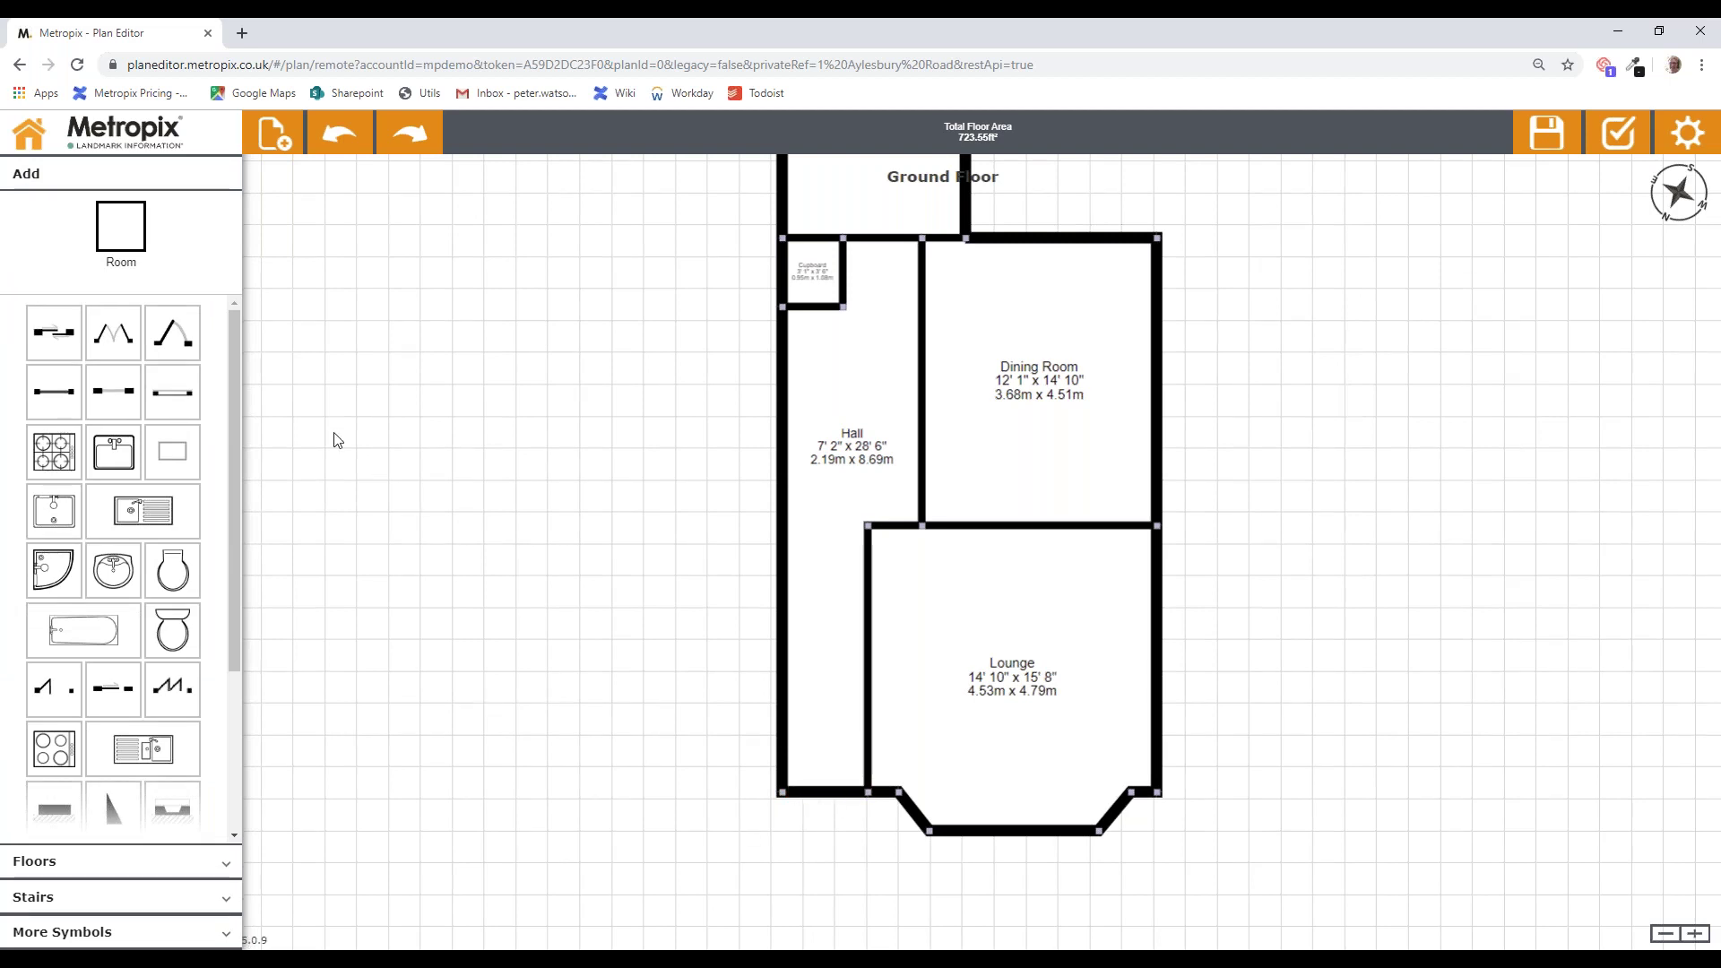
Step: Place a front door plus doors from the Hall to the Lounge, Dining Room, Kitchen and Cupboard
left_click_drag(176, 342, 826, 811)
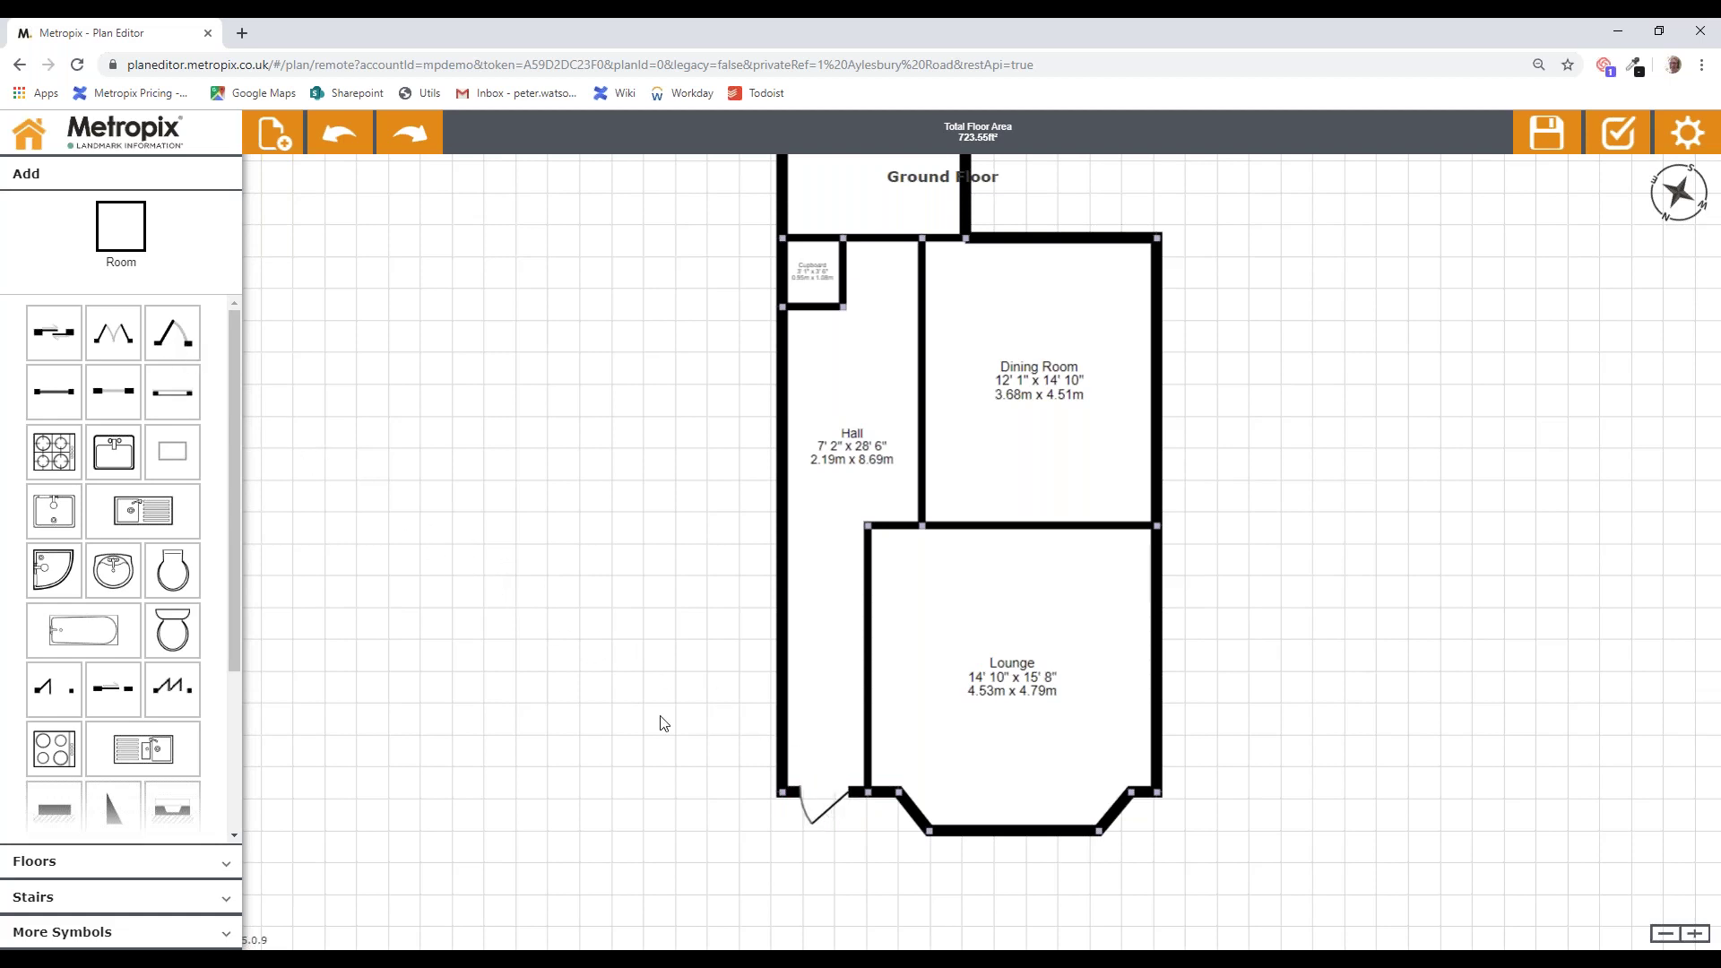
left_click_drag(184, 338, 882, 567)
left_click_drag(185, 343, 854, 587)
left_click_drag(888, 584, 886, 580)
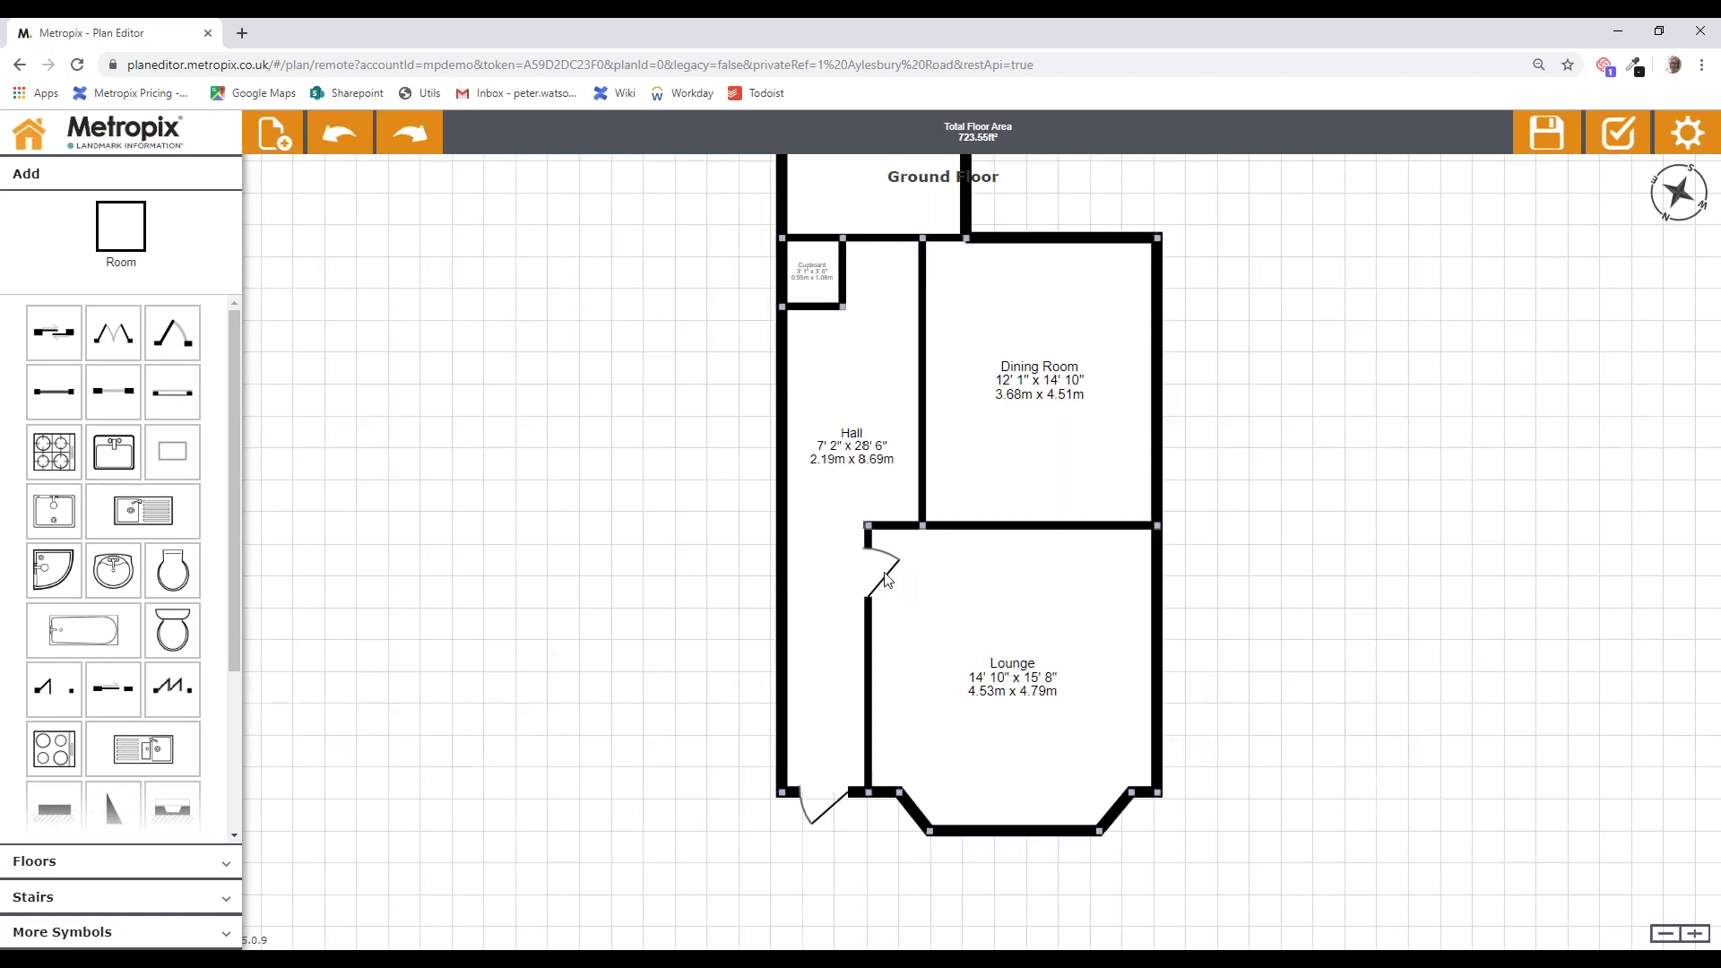
left_click_drag(172, 334, 892, 466)
left_click_drag(718, 406, 722, 453)
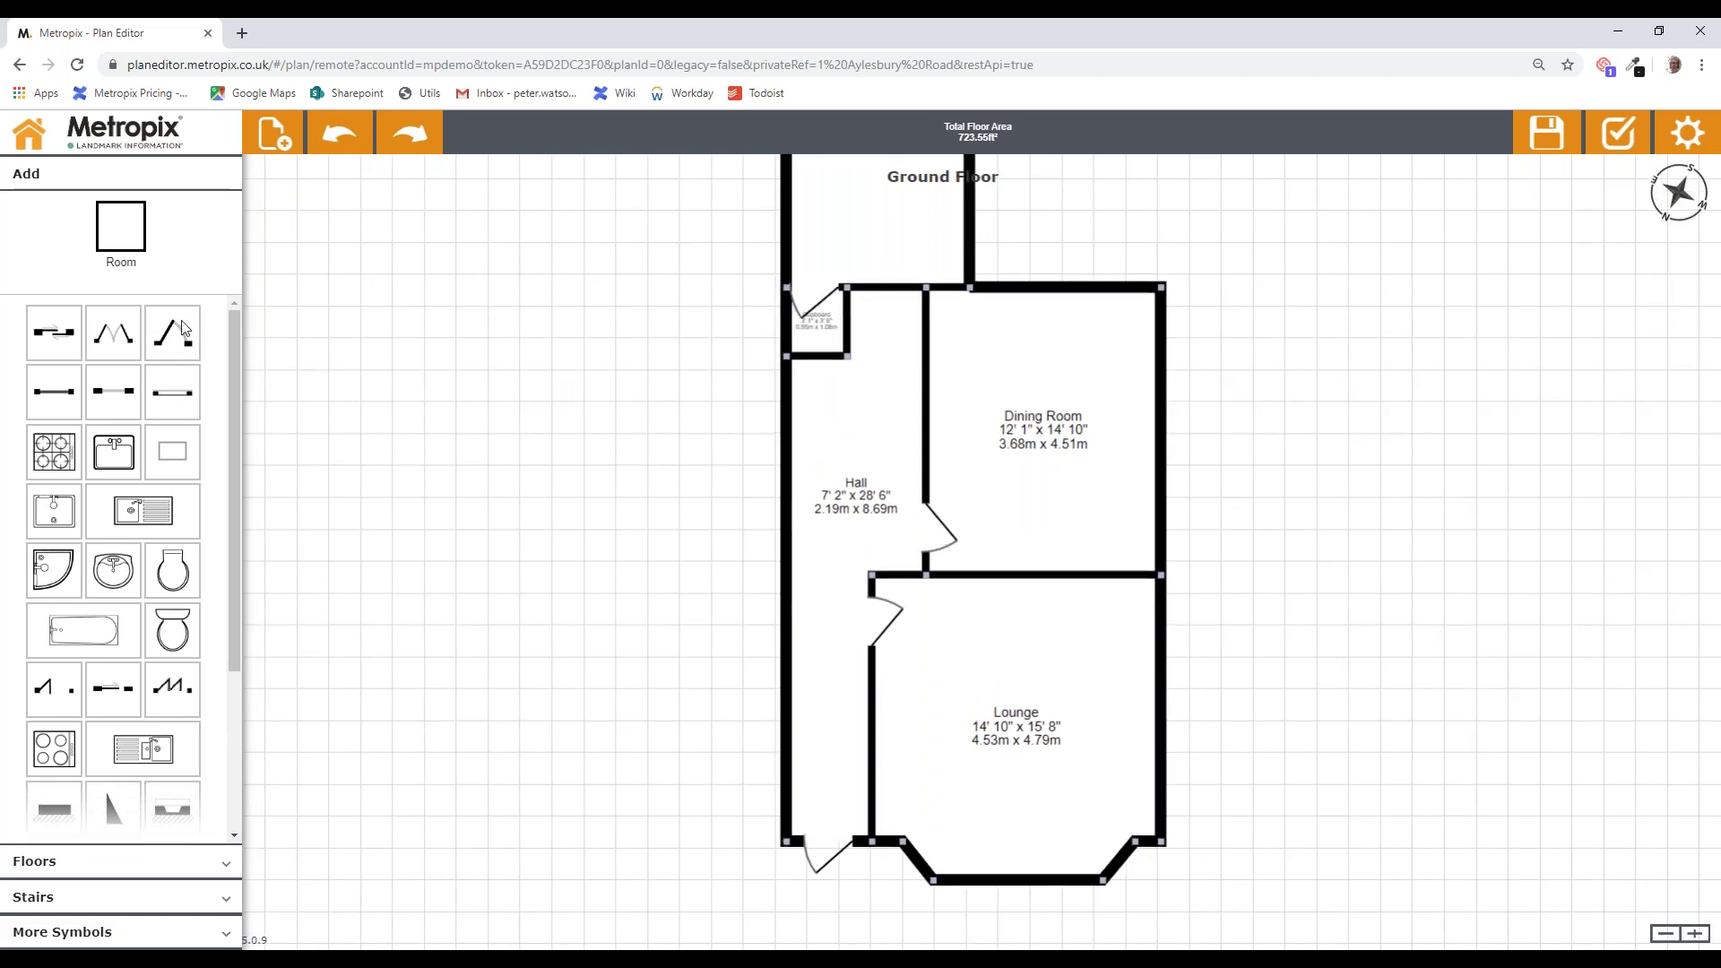
left_click_drag(181, 330, 862, 279)
left_click_drag(178, 331, 972, 231)
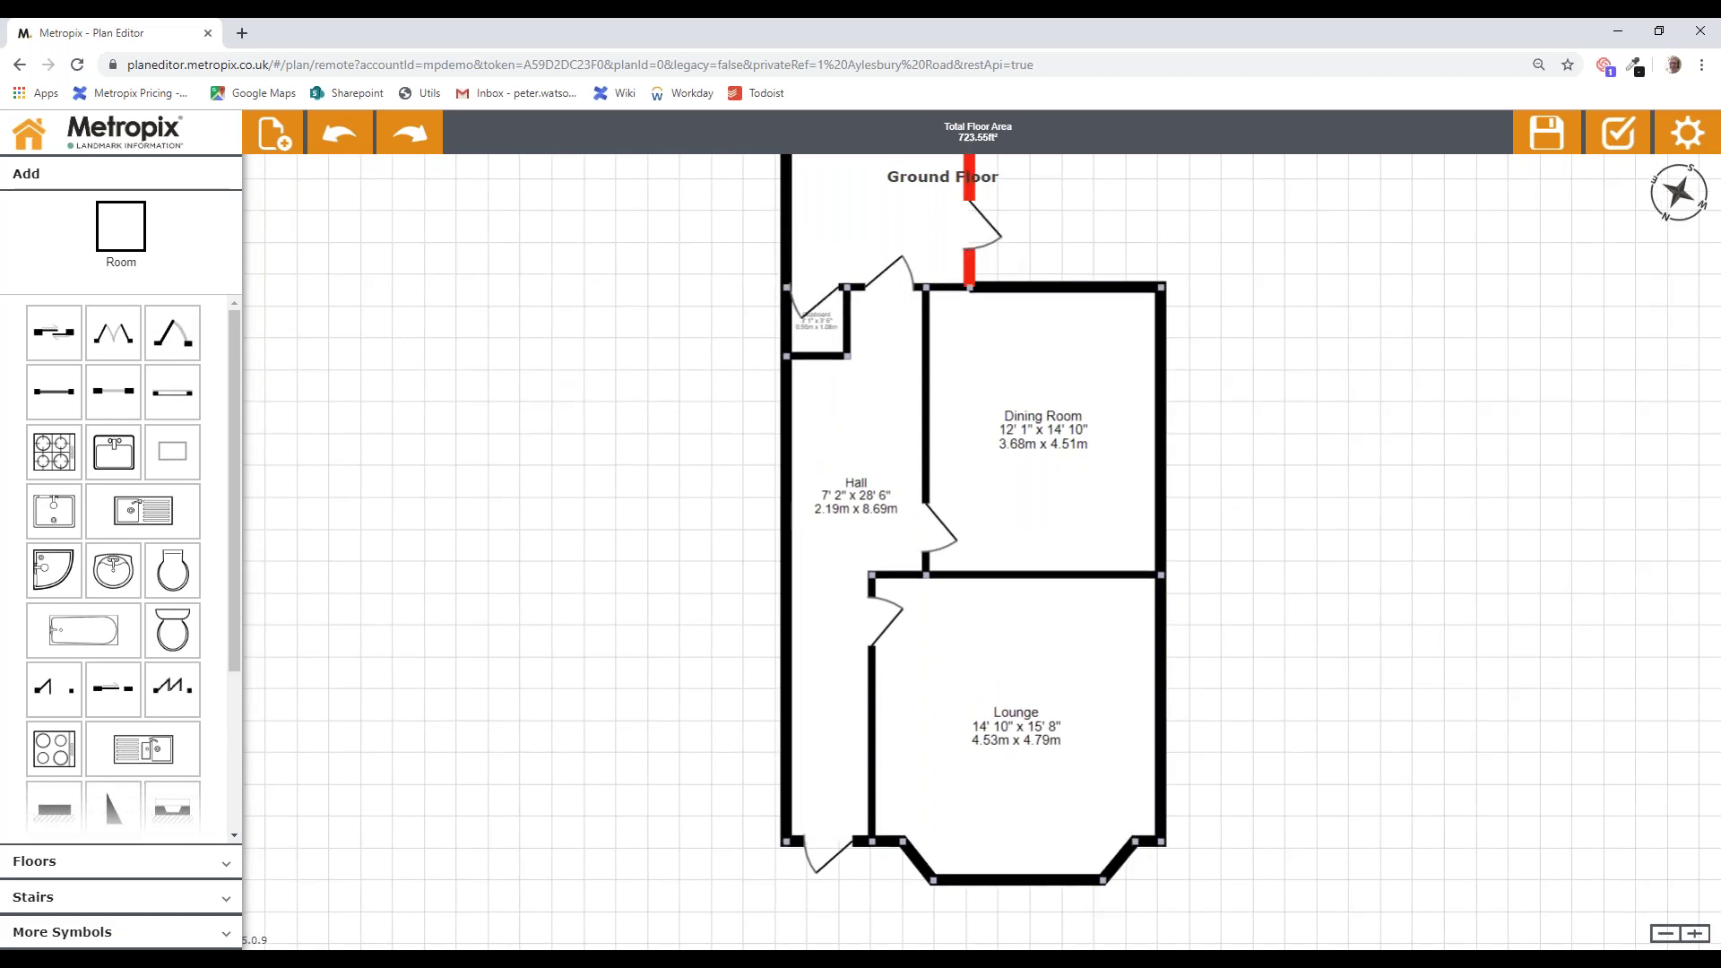
left_click_drag(184, 395, 924, 865)
Step: Add windows to the Lounge bay's angled and bottom walls, then select the Dining Room door
left_click_drag(170, 399, 1122, 873)
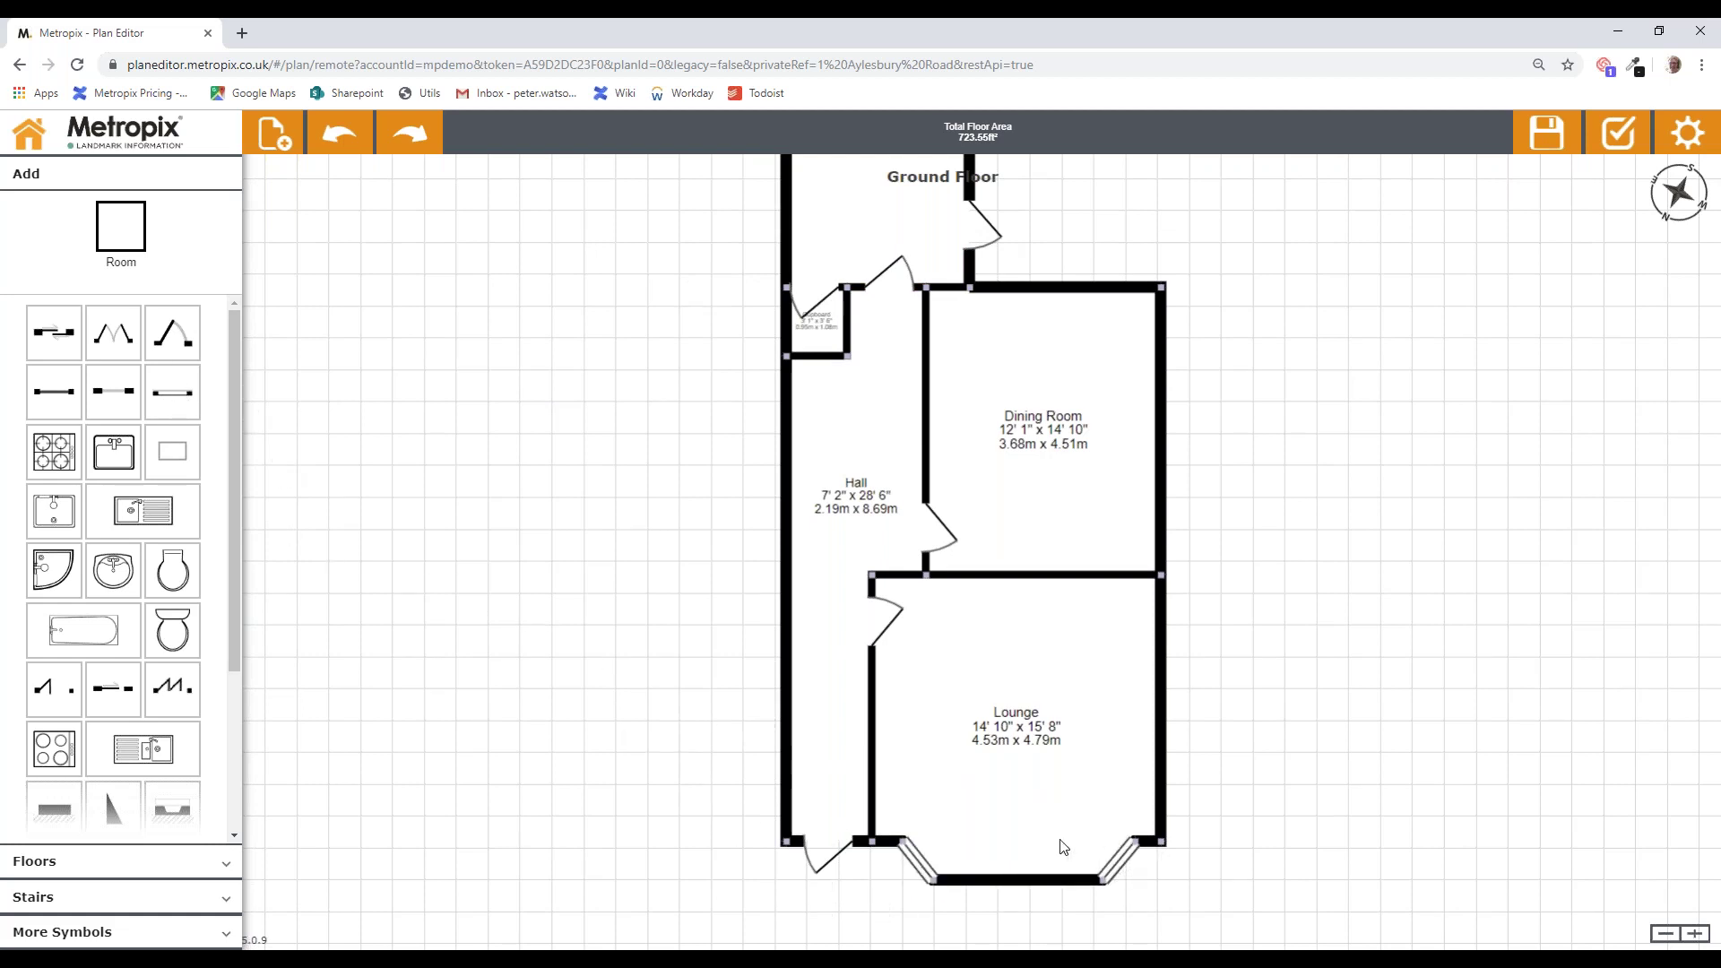
left_click_drag(172, 392, 962, 869)
left_click_drag(1288, 746, 1242, 663)
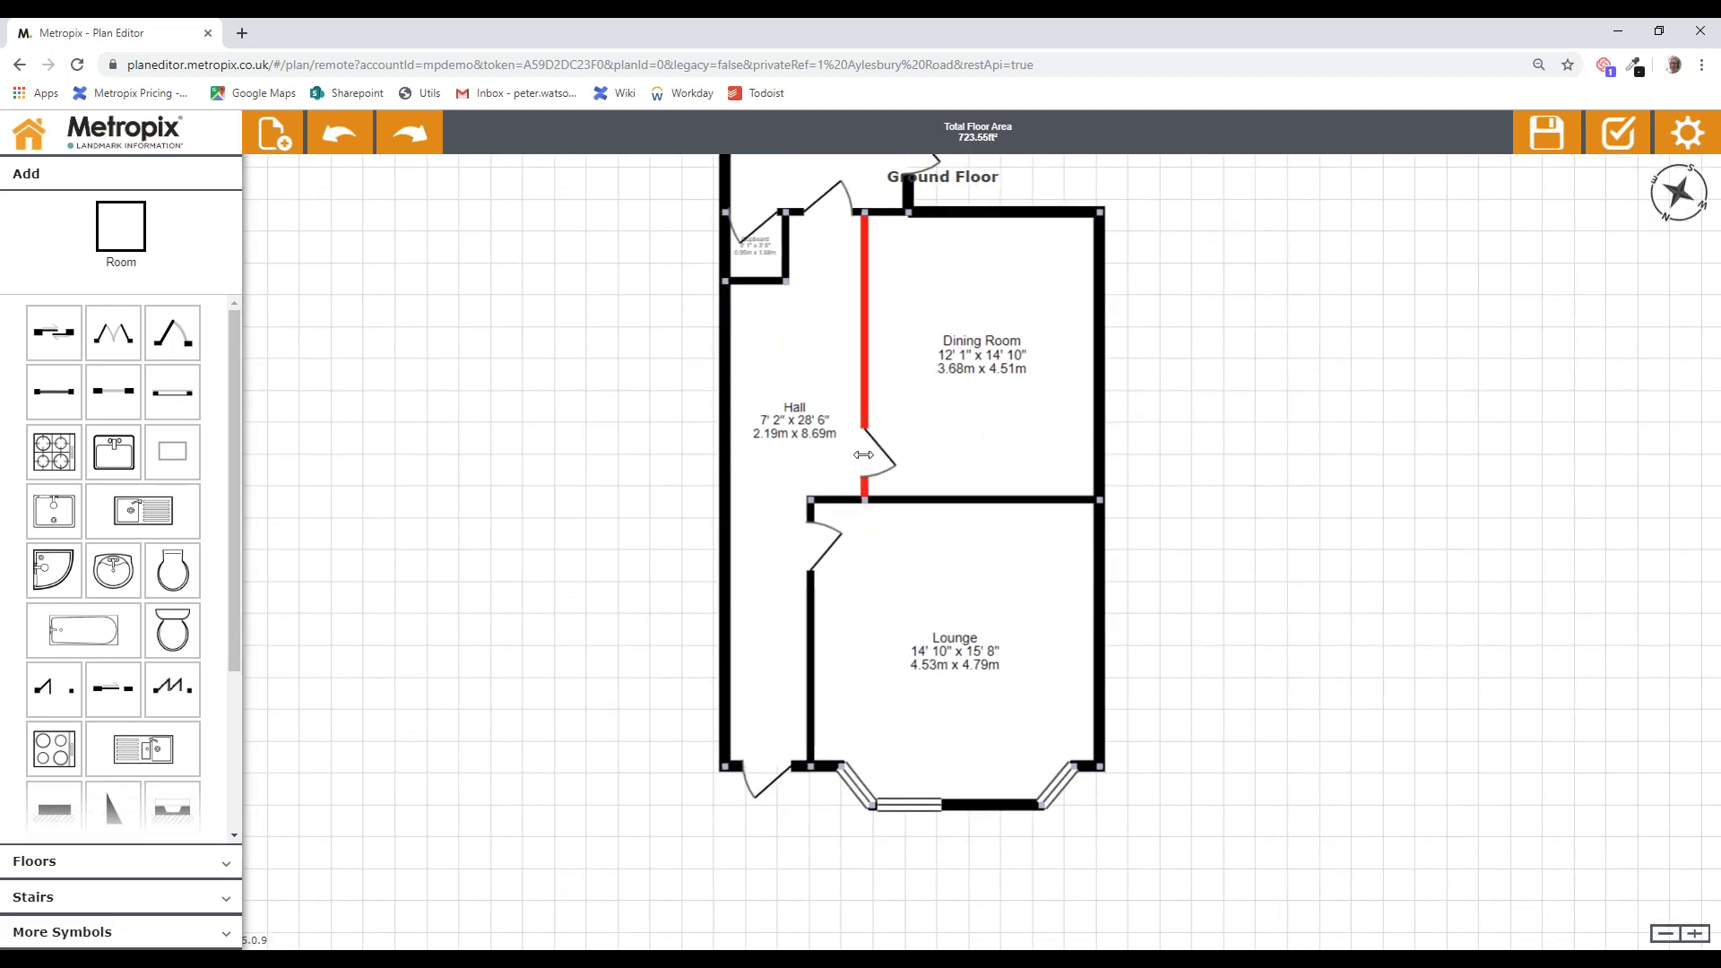
left_click(867, 453)
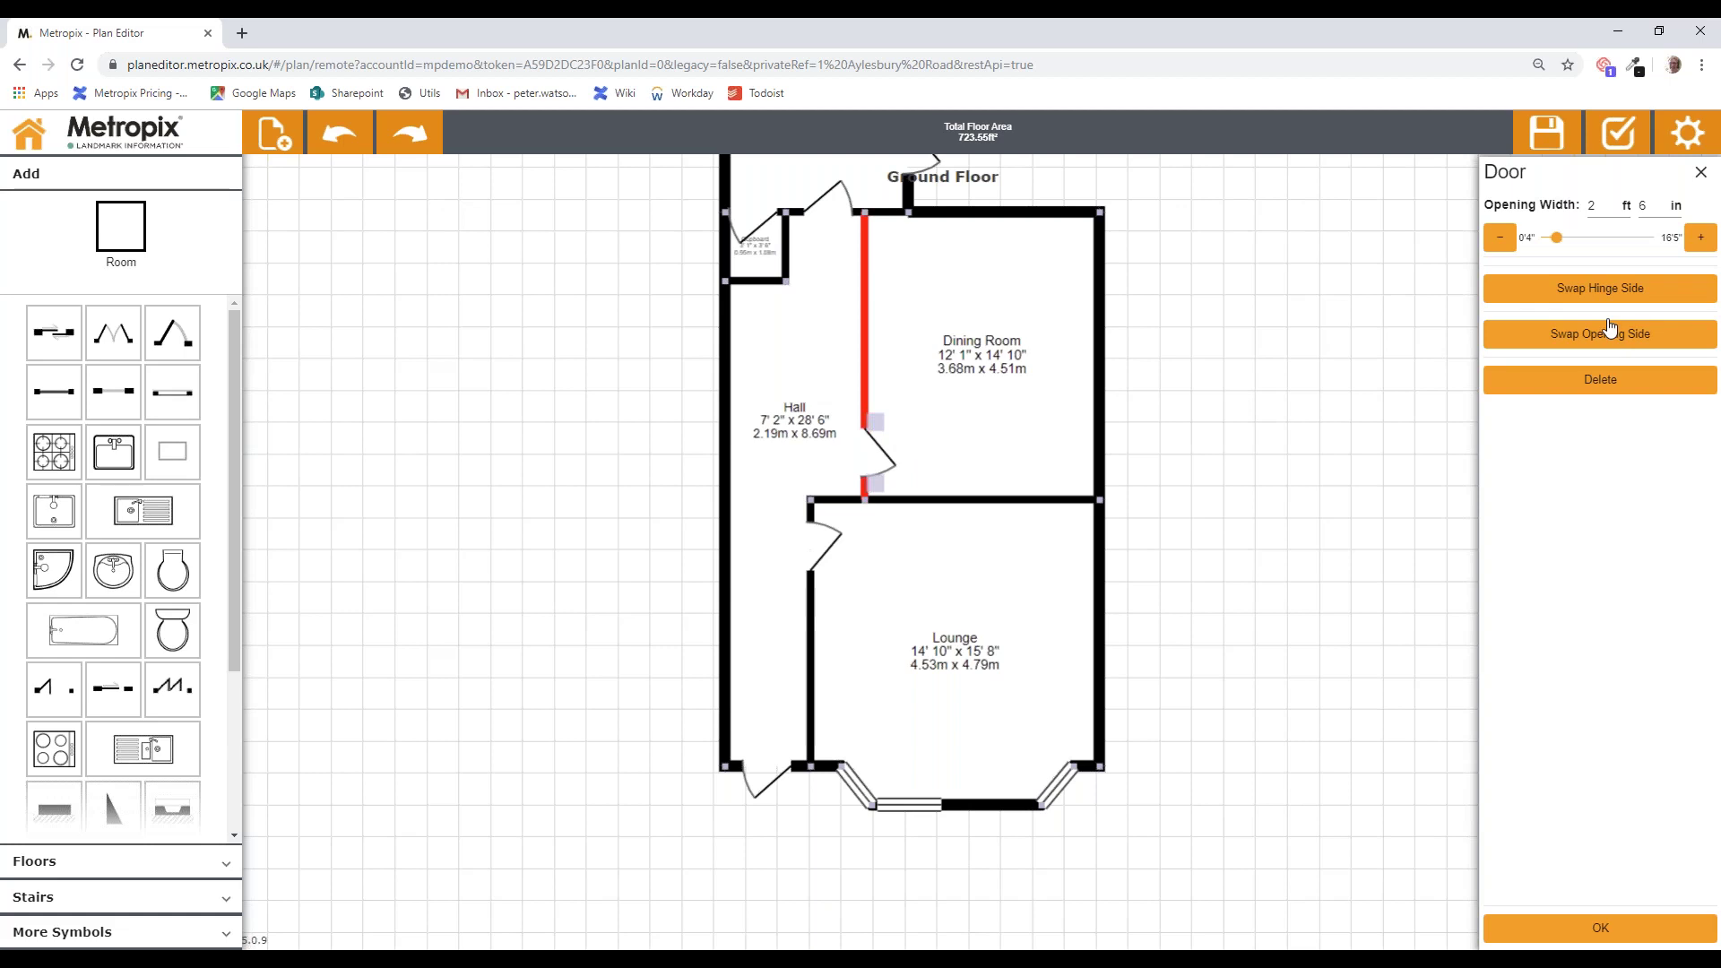
Step: Swap the hinge side of the Dining Room and Lounge doors
left_click(1601, 292)
left_click(1600, 927)
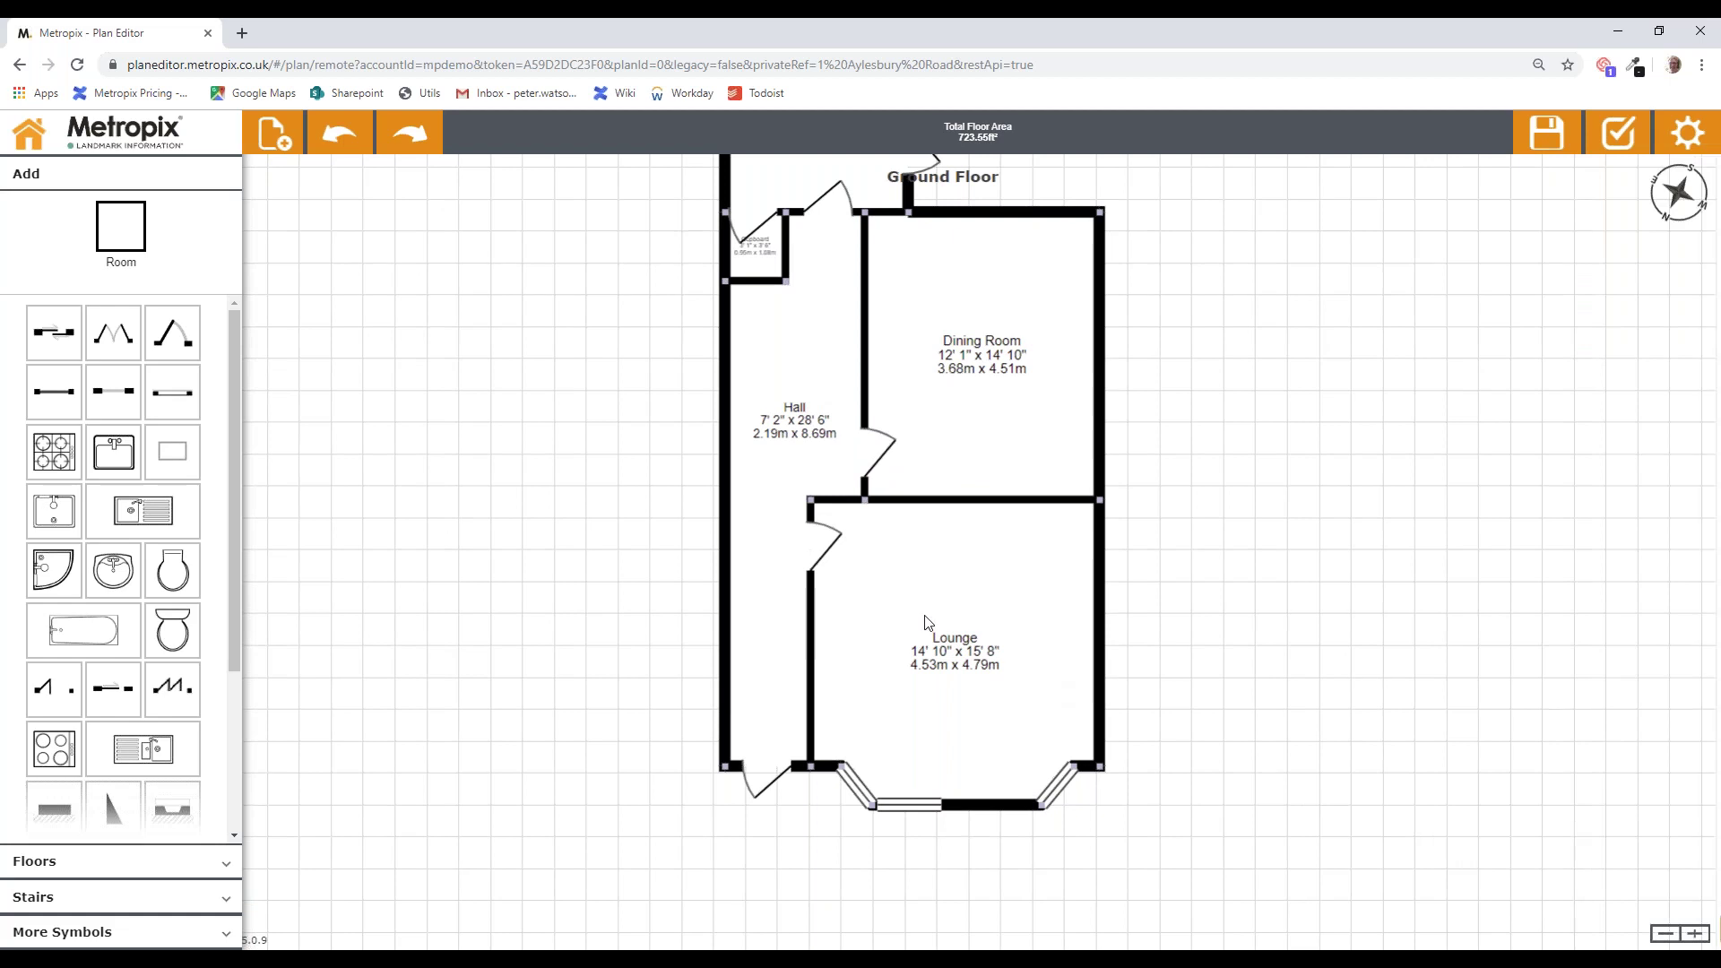
left_click(813, 550)
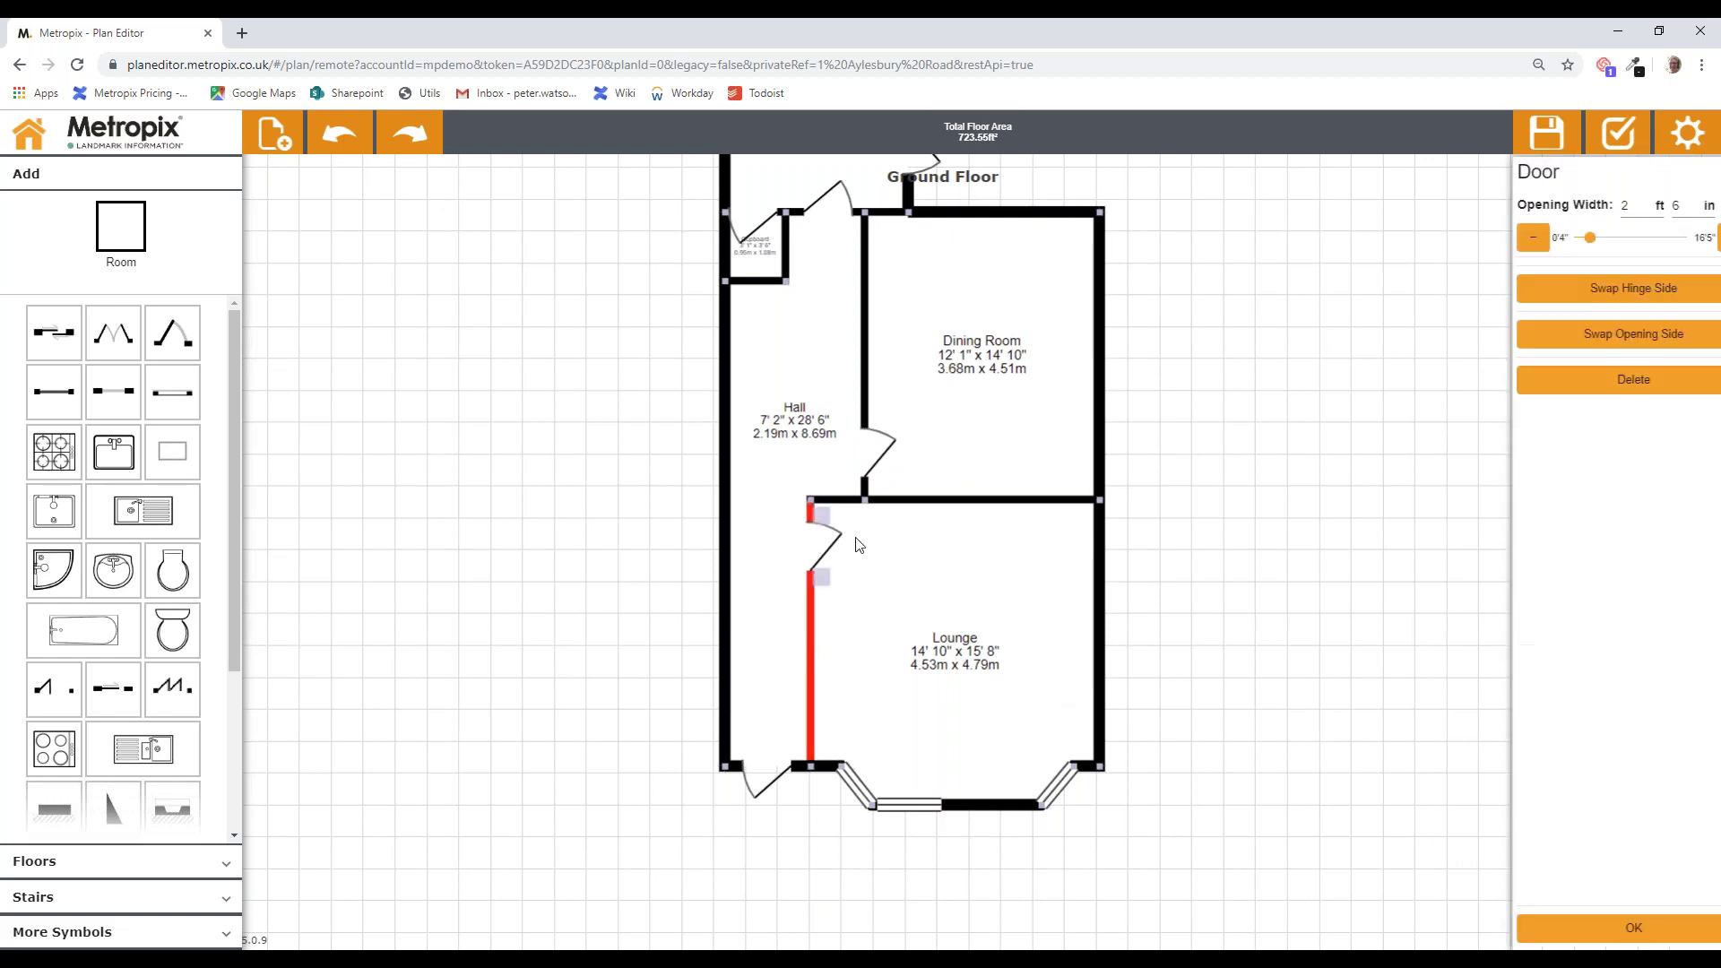
left_click(1526, 301)
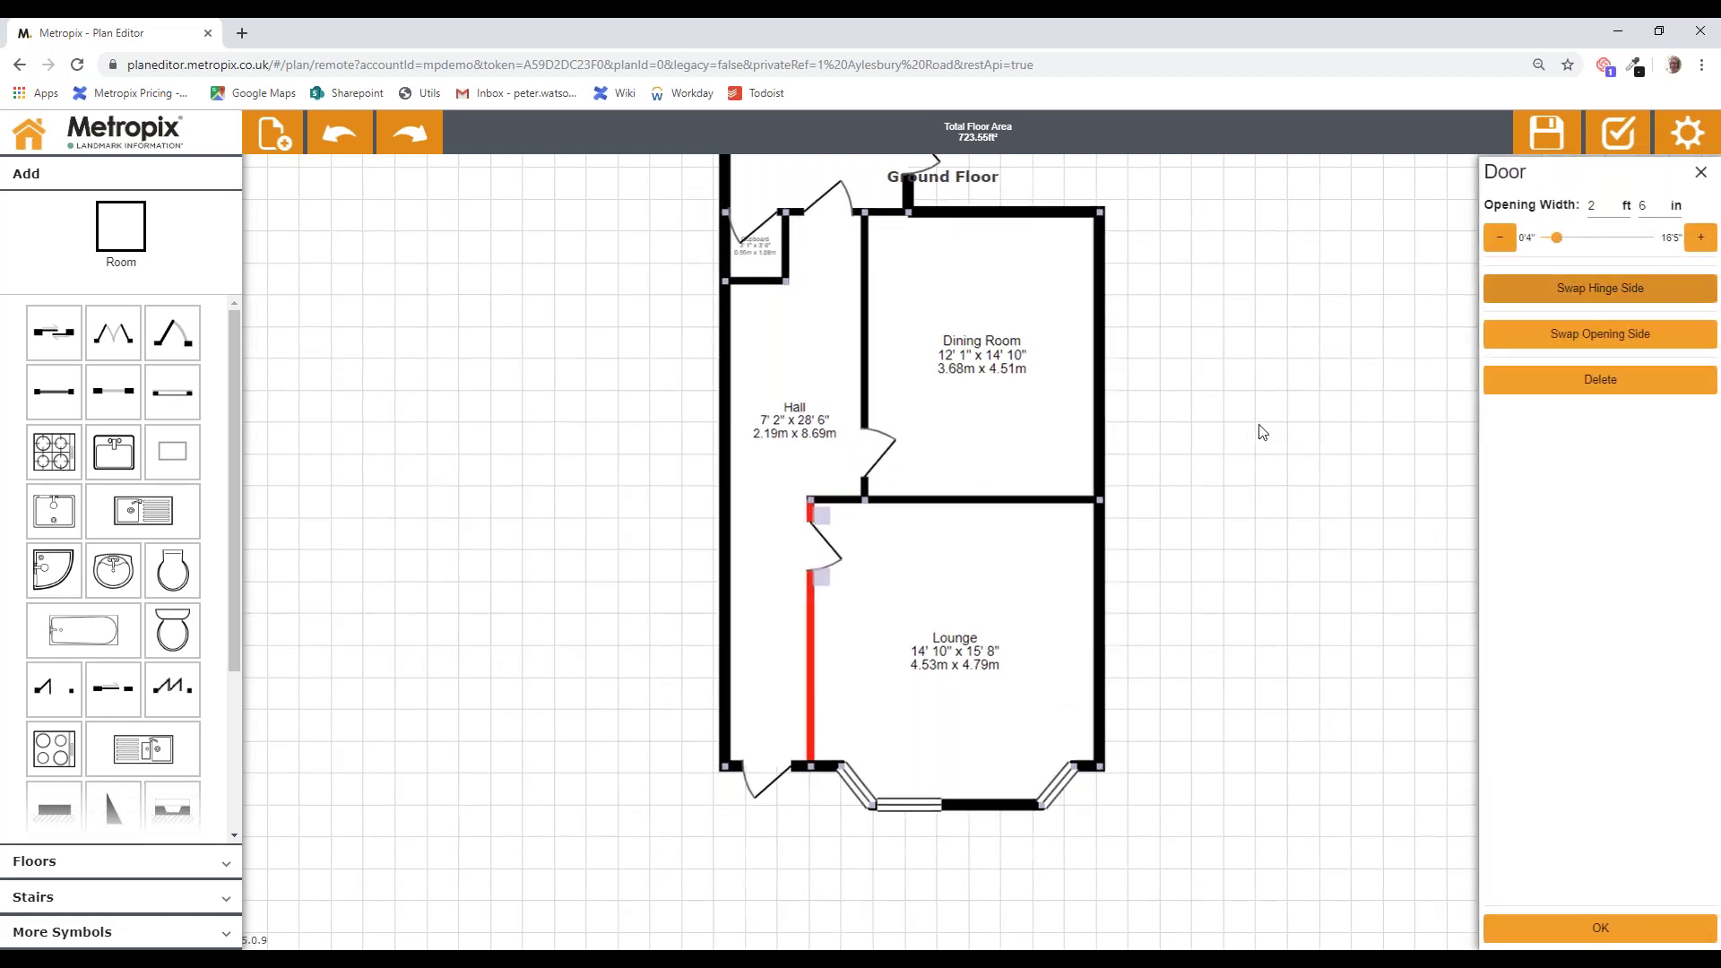
left_click(1227, 420)
Step: Flip the front door's hinge side and reverse its opening direction
left_click(778, 771)
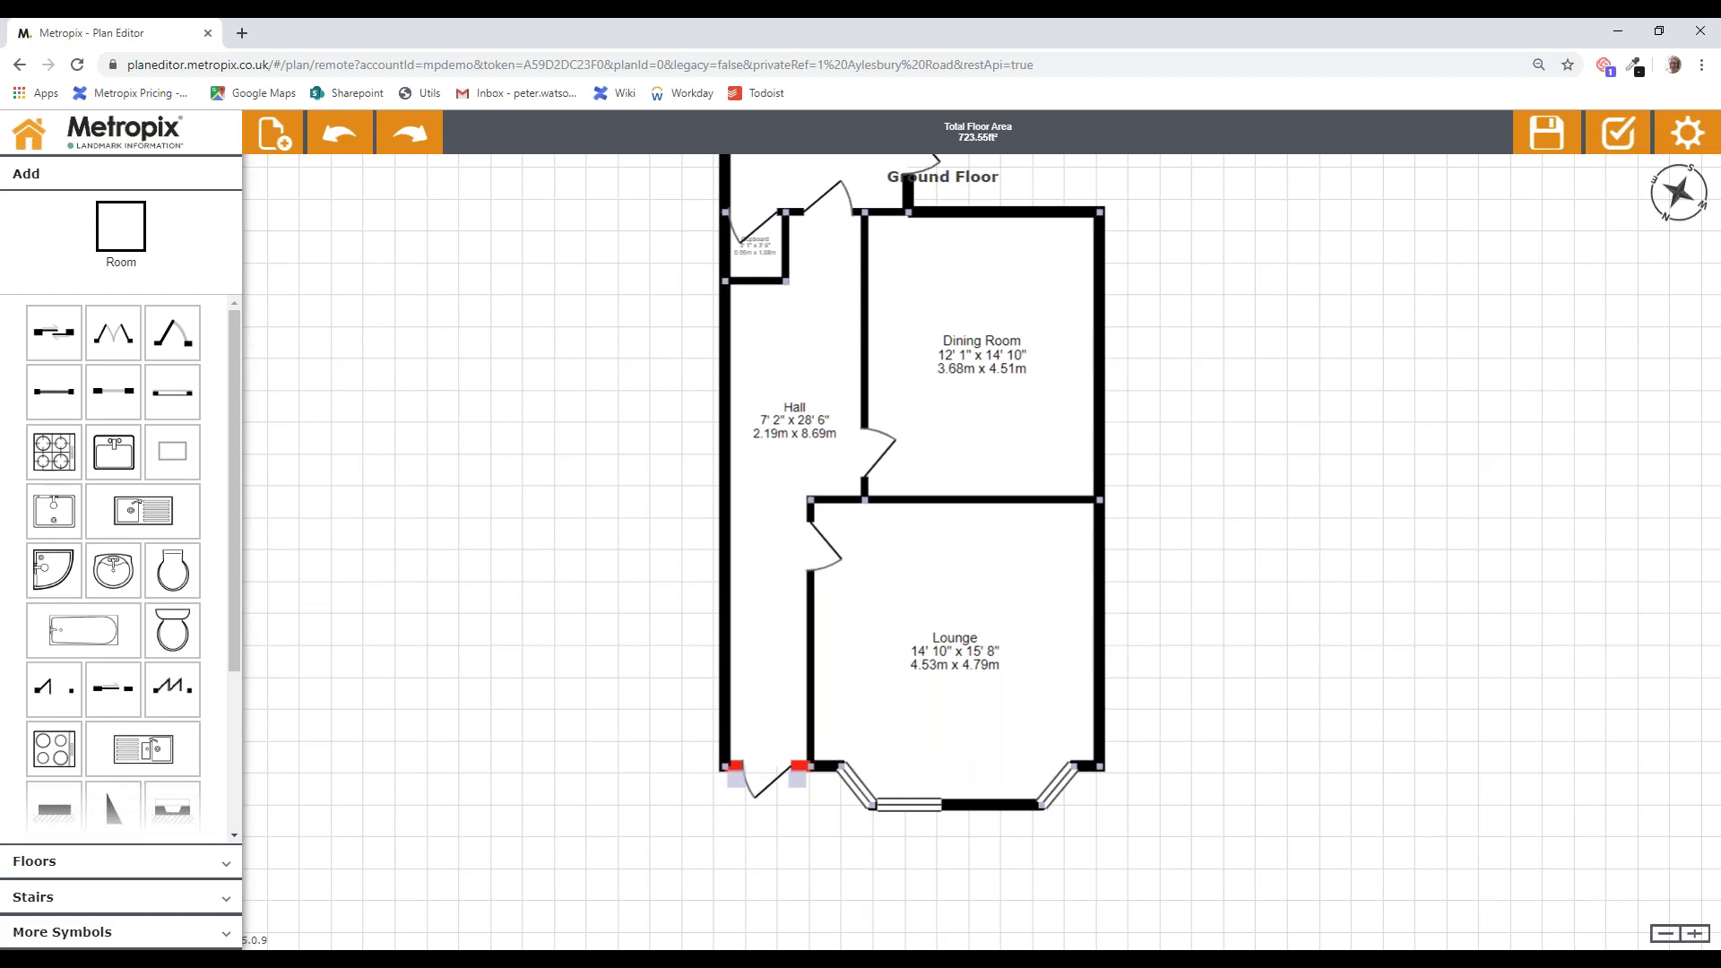
left_click(1581, 295)
left_click(1581, 295)
left_click(1581, 295)
left_click(1574, 335)
left_click(1600, 927)
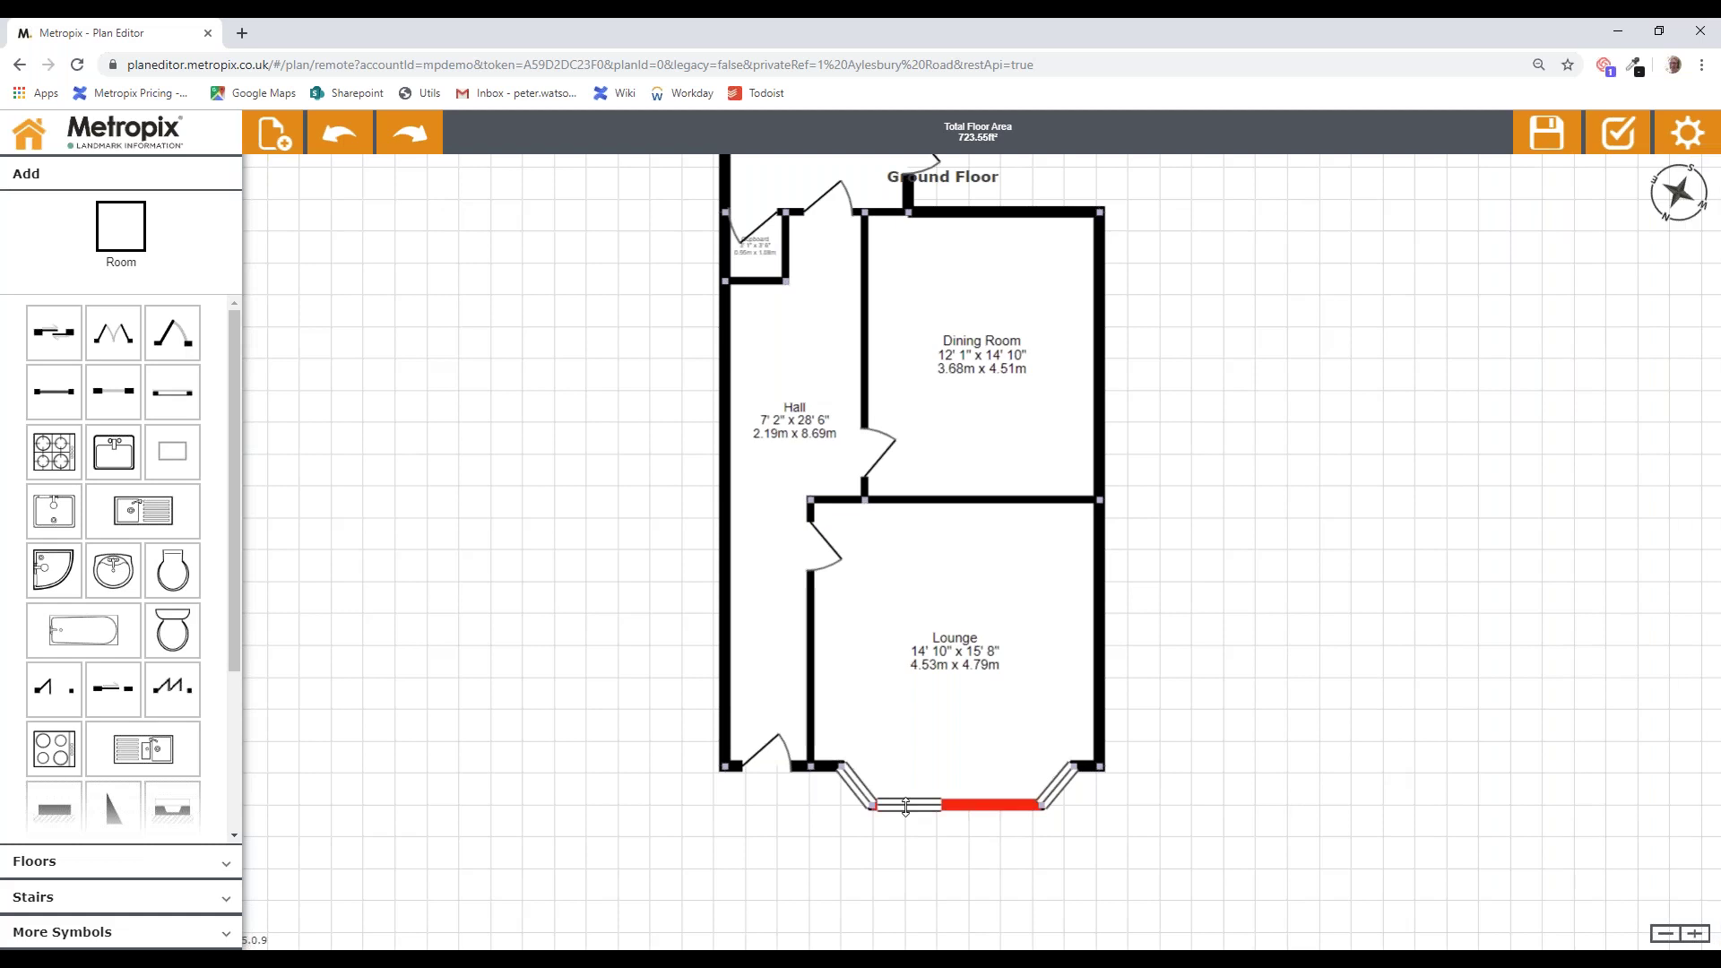
Step: Widen the bay's bottom window to 4' 8" so it spans the whole wall
left_click(989, 805)
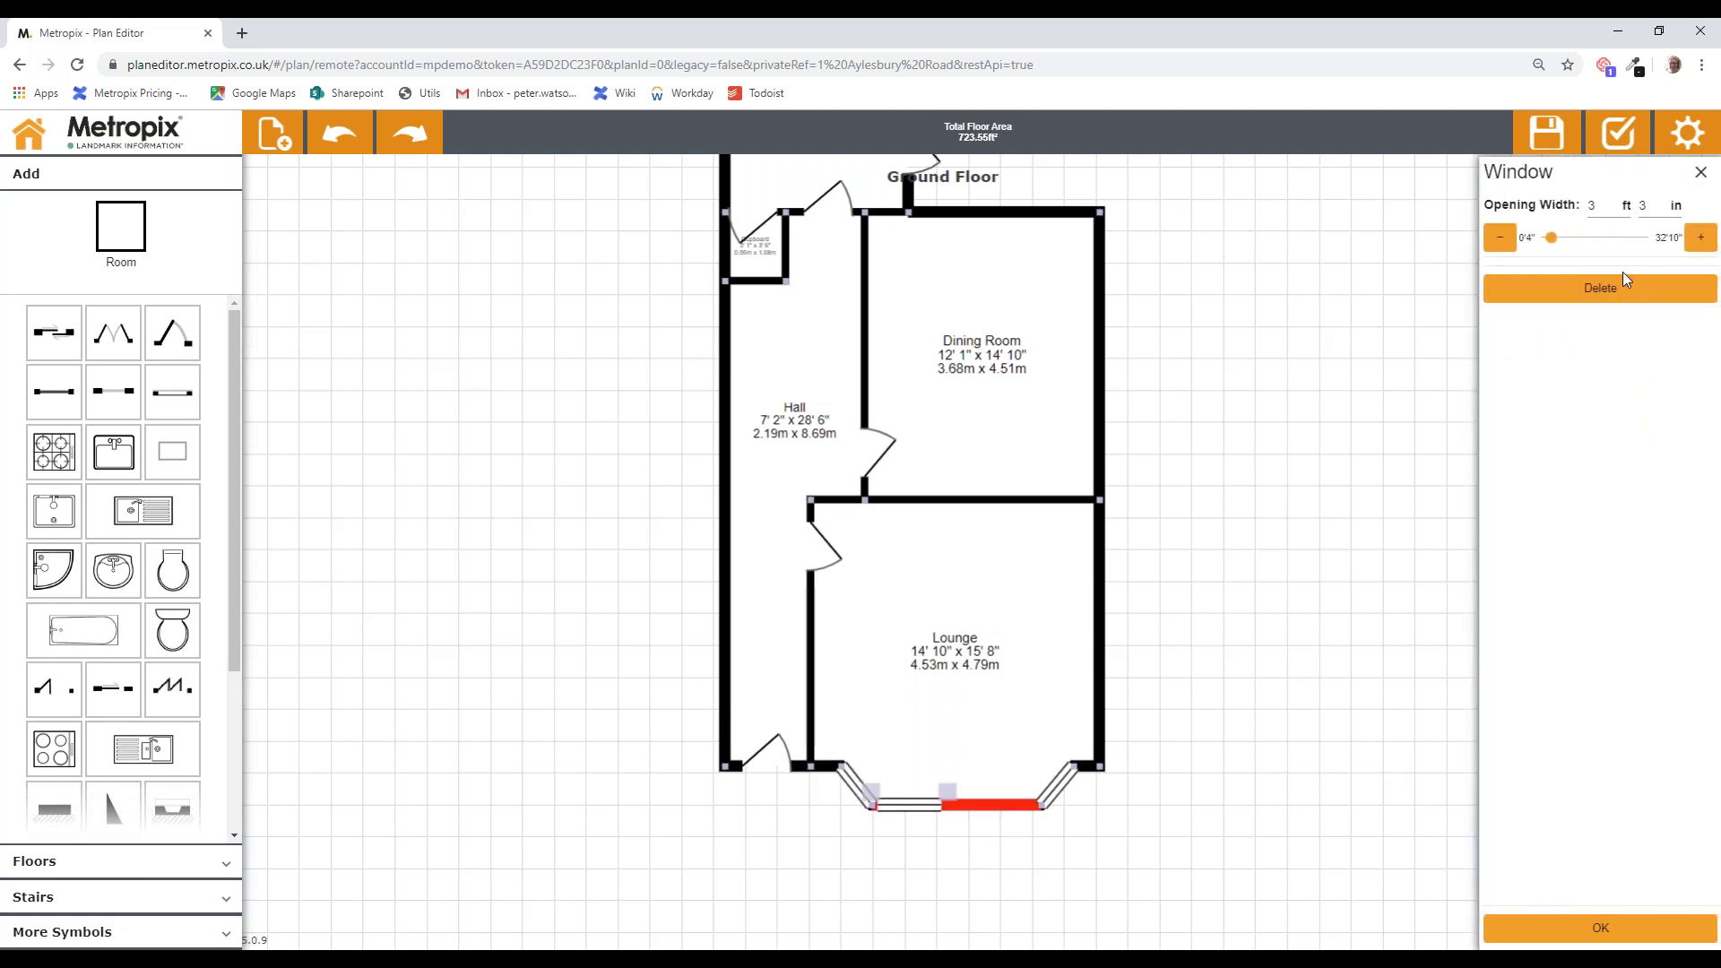
left_click(1699, 240)
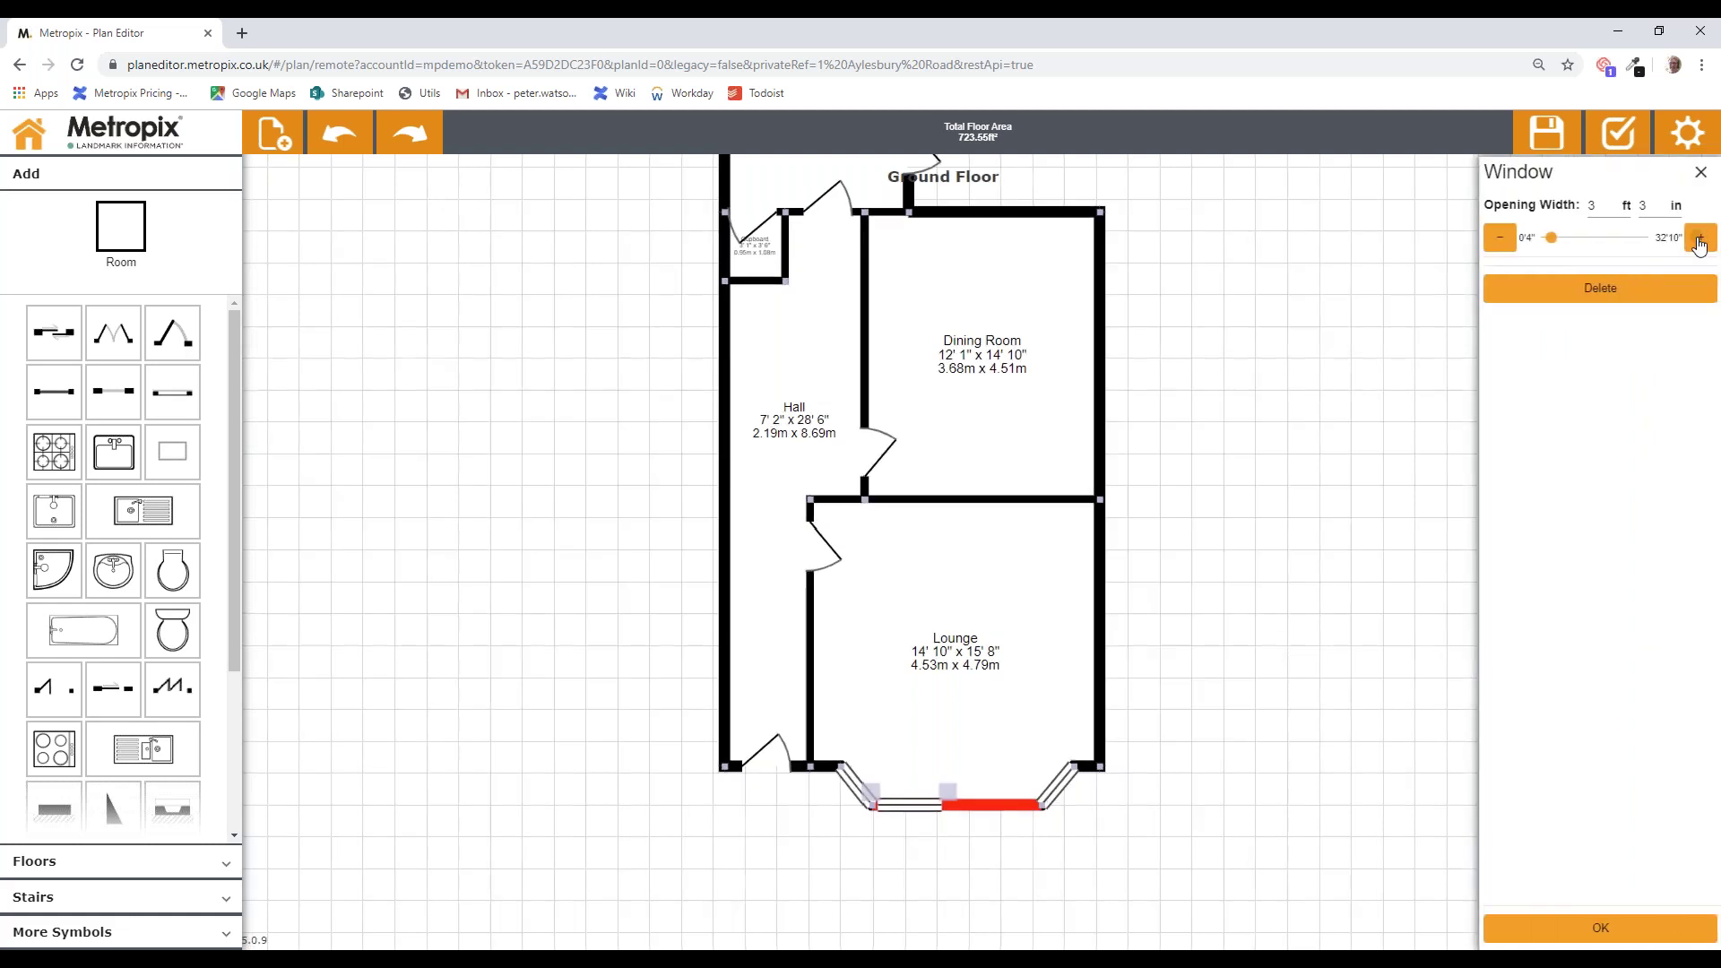
left_click(1700, 240)
left_click(1699, 240)
left_click_drag(950, 792, 1050, 790)
left_click(1051, 791)
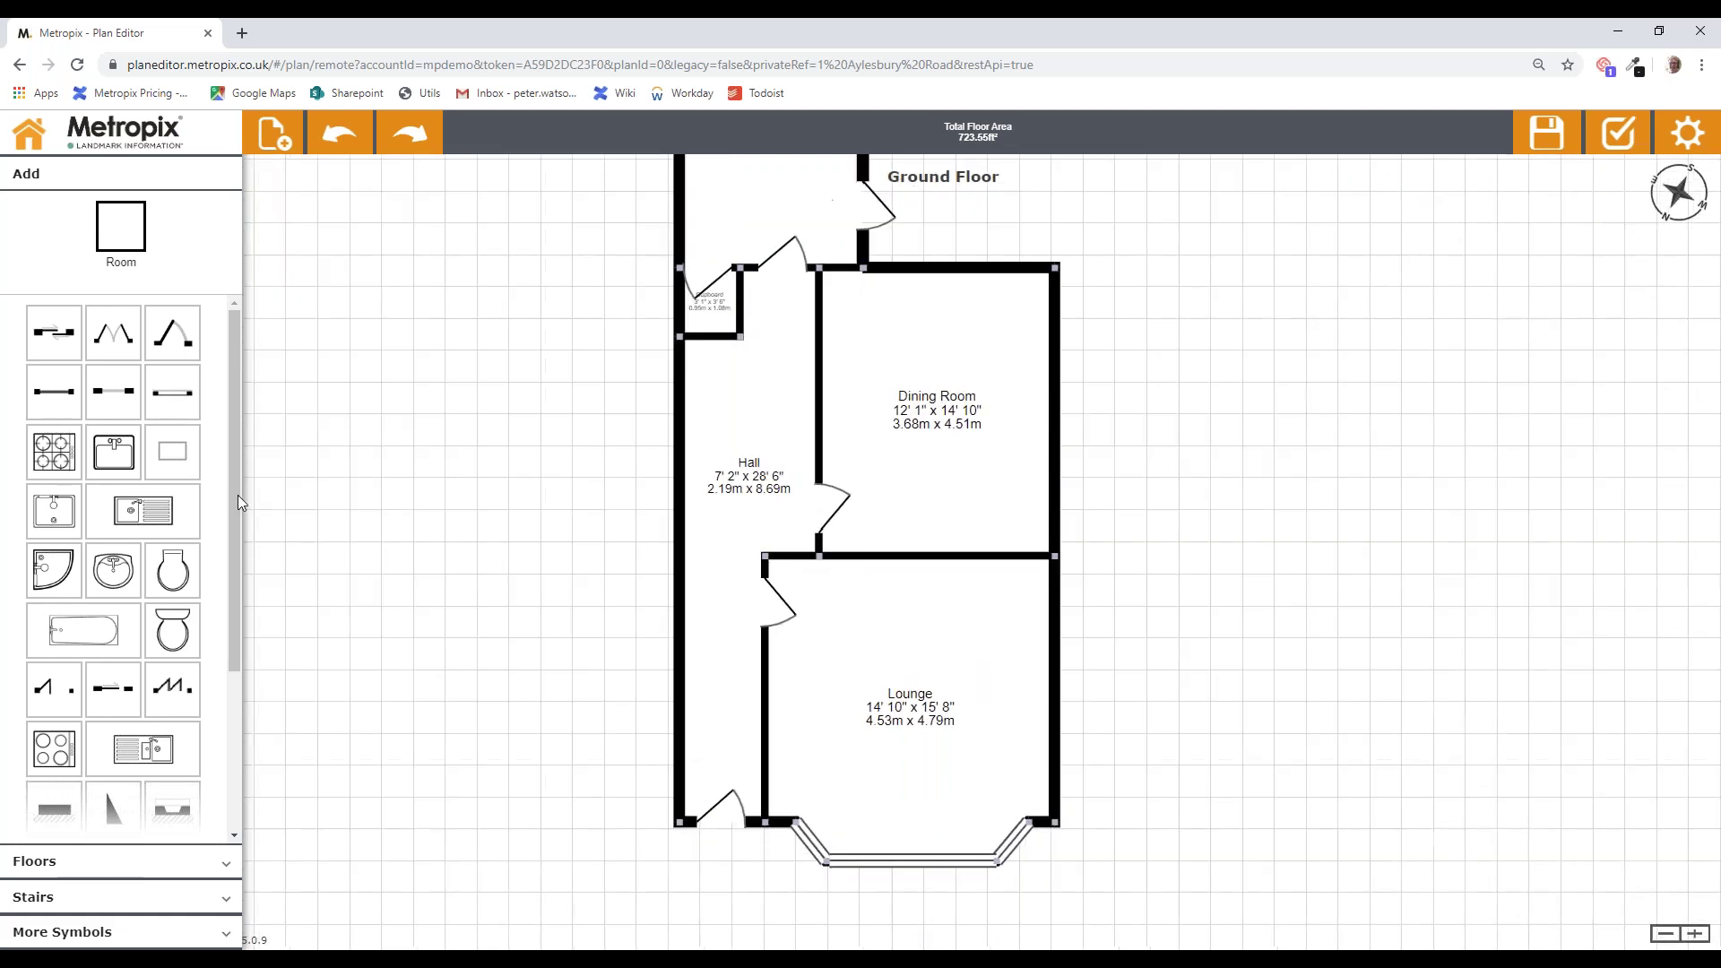
Step: Place a fireplace on the Lounge wall and enlarge it to 4' 11" wide
left_click_drag(238, 495, 243, 654)
scroll(234, 653, "down", 1)
left_click_drag(173, 571, 1042, 690)
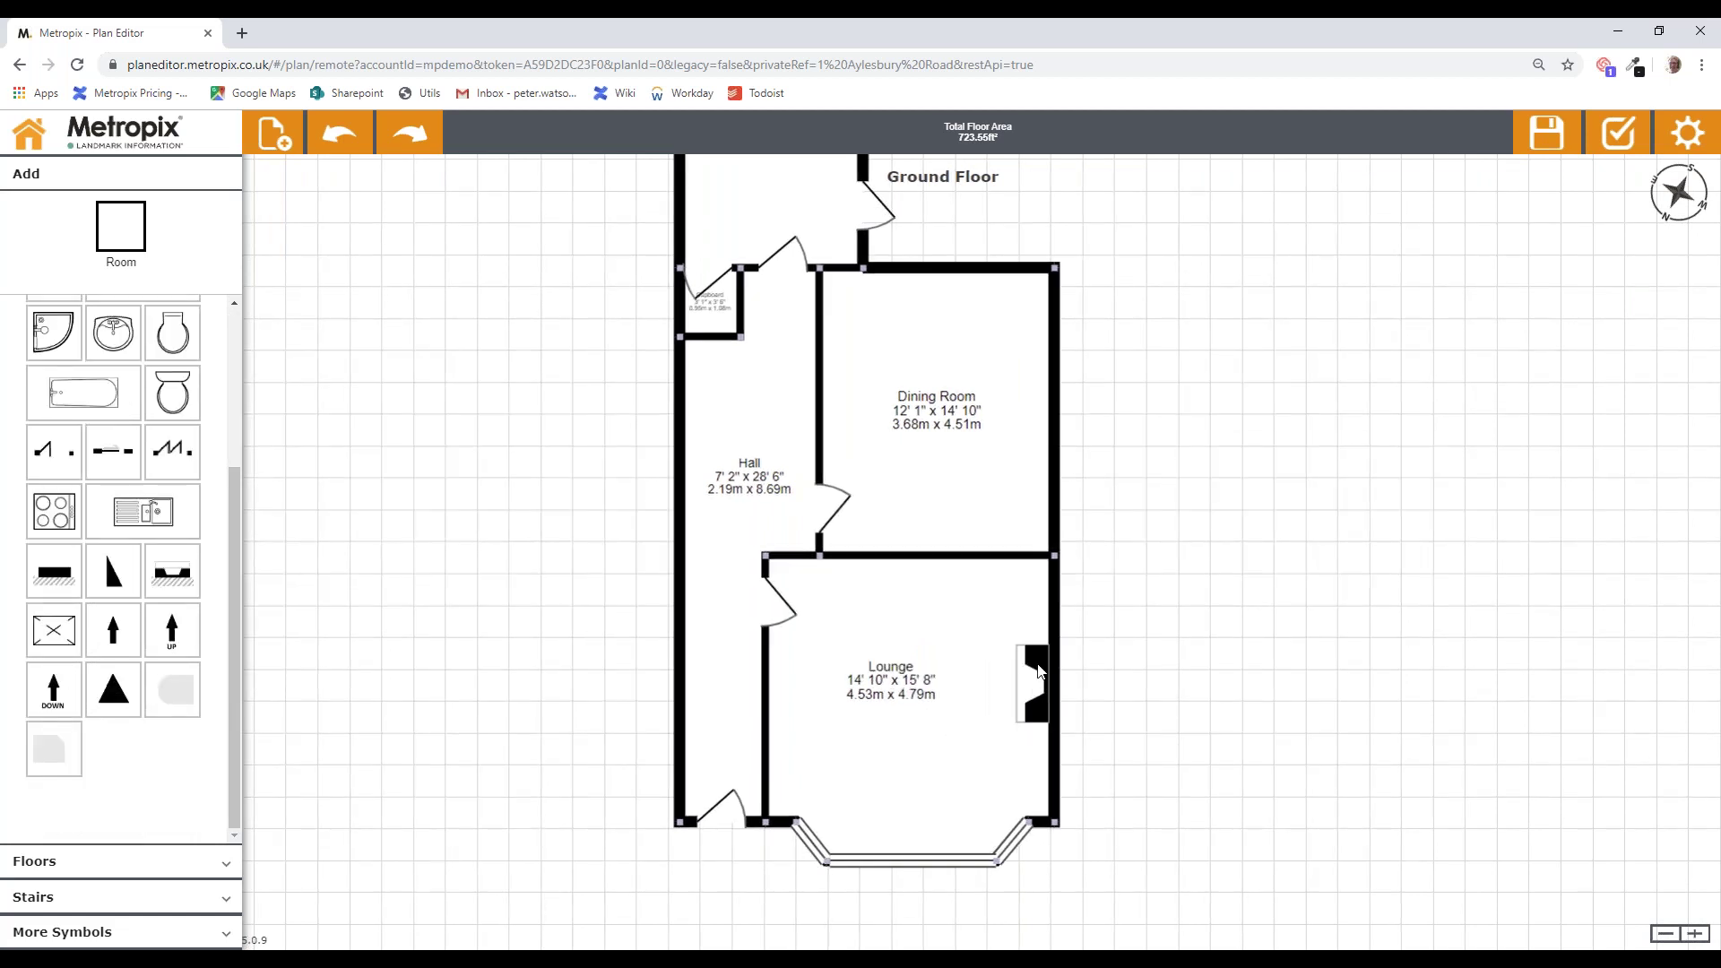
left_click(1035, 674)
mouse_move(1009, 640)
left_mouse_down()
mouse_move(991, 607)
mouse_move(888, 628)
mouse_move(972, 661)
mouse_move(1019, 649)
left_mouse_up()
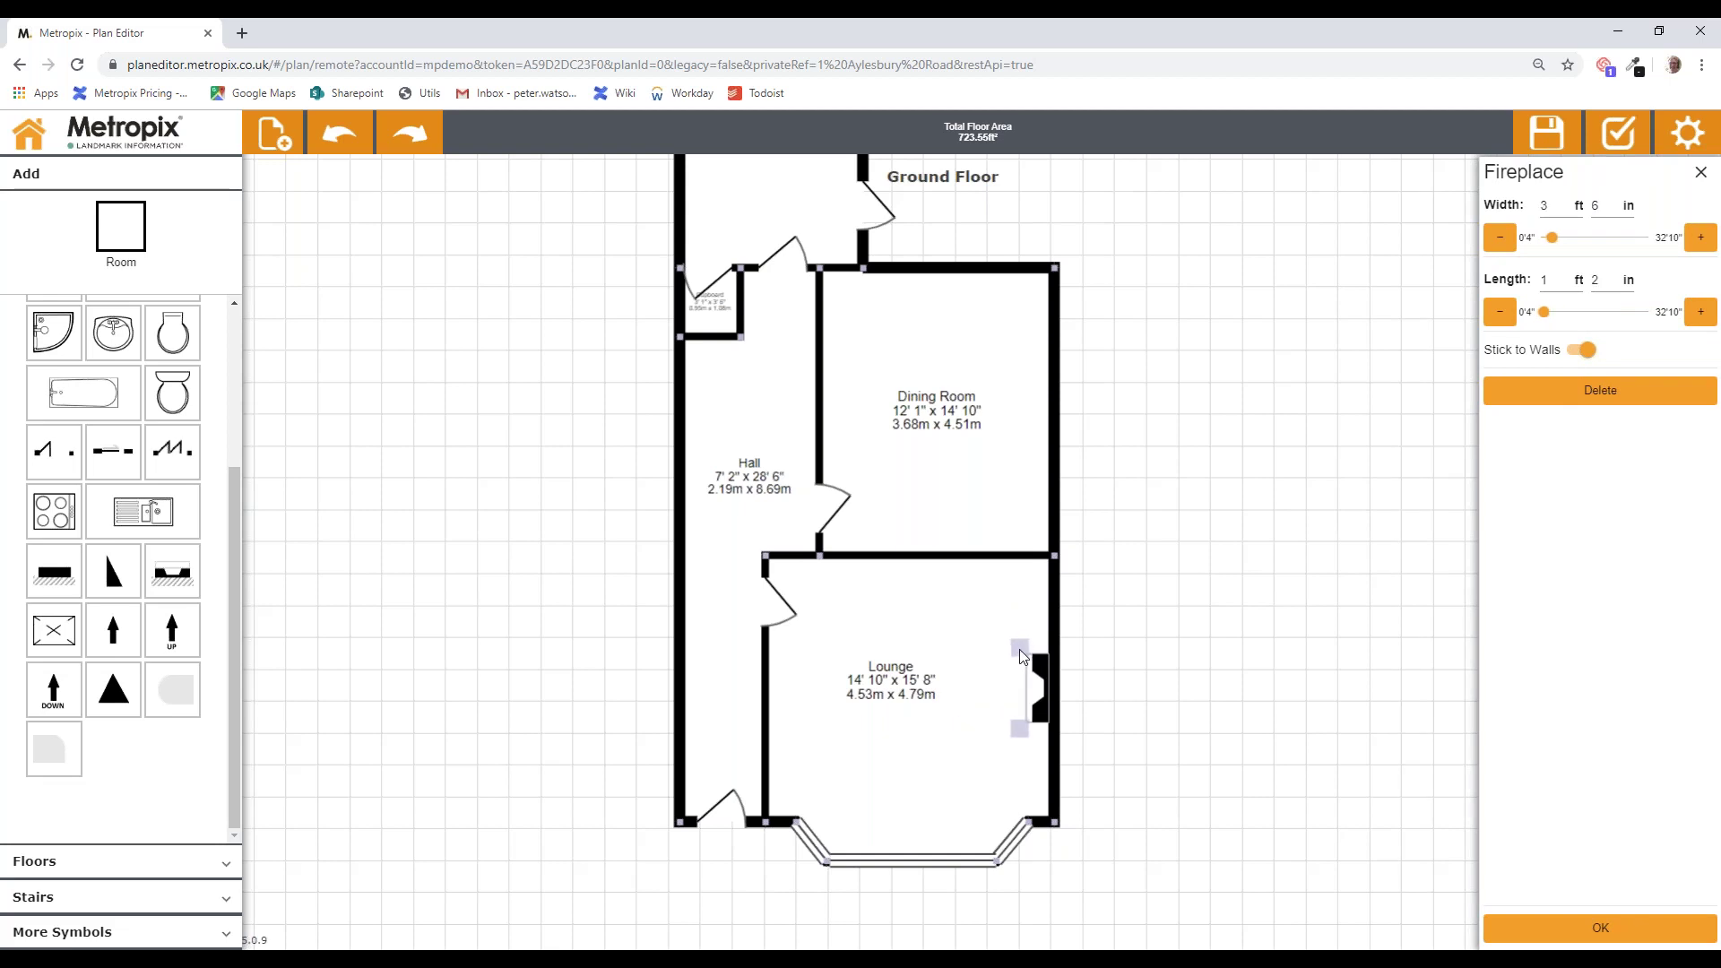
left_click(1278, 633)
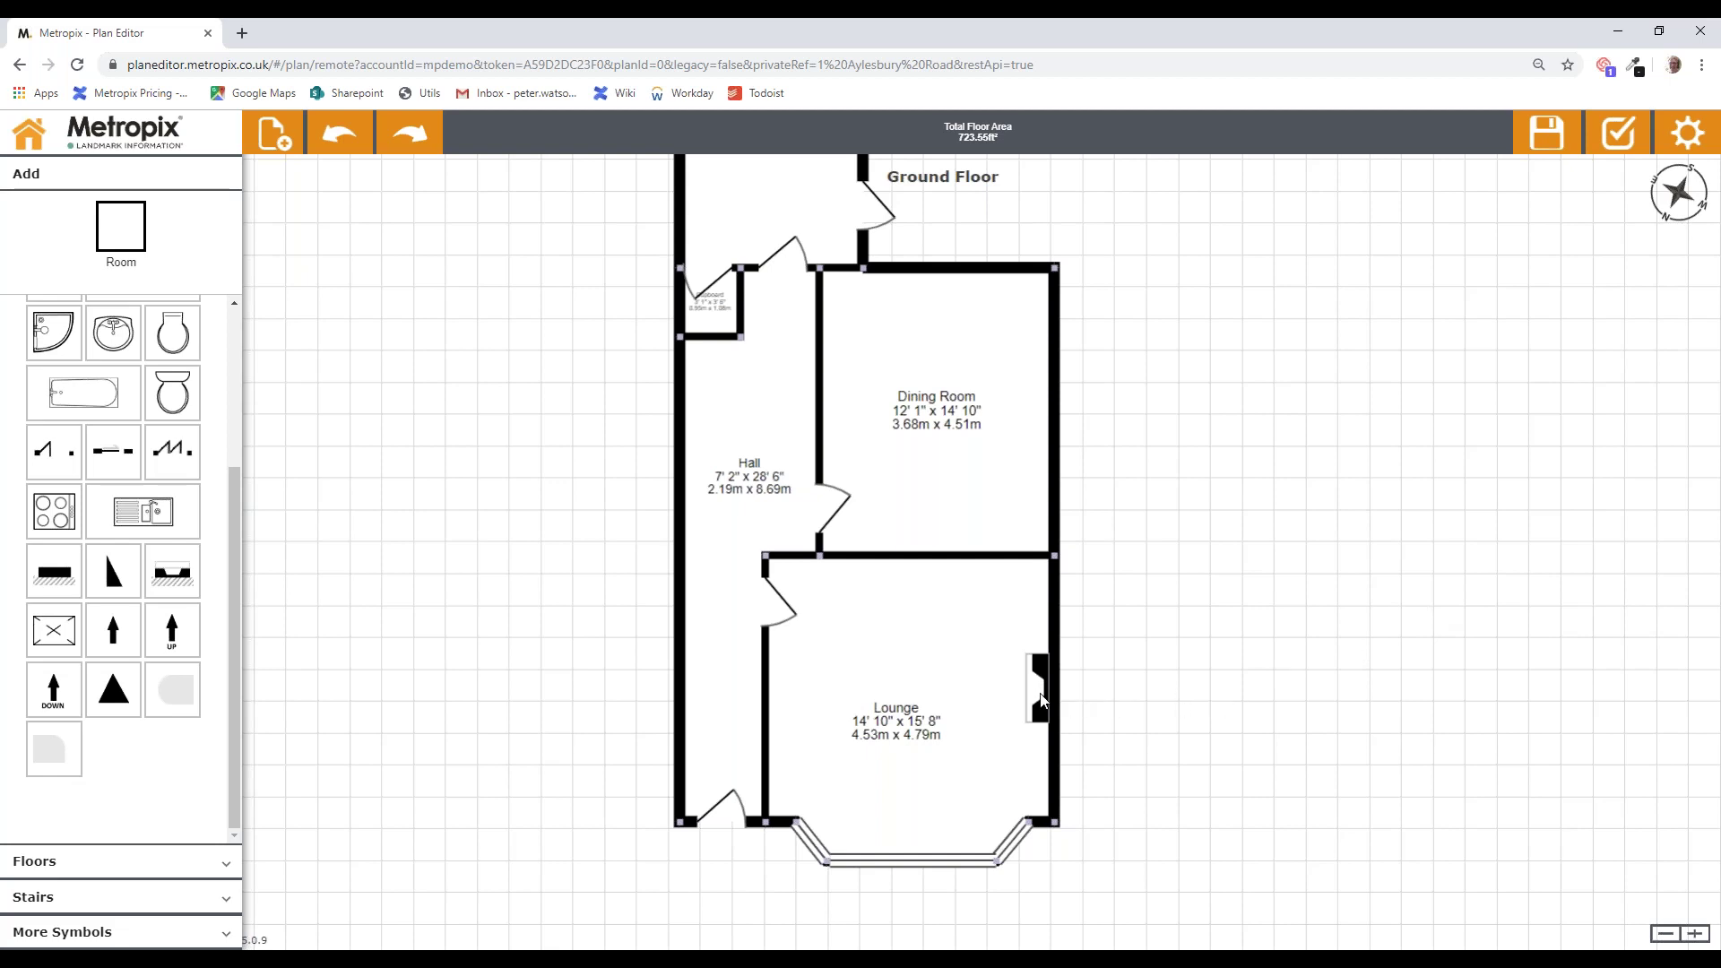
Step: Copy the fireplace into the Dining Room and add a window to its top wall
left_click_drag(1038, 685, 1039, 411)
left_click_drag(1197, 428, 1214, 518)
left_click_drag(1214, 518, 1228, 621)
left_click_drag(54, 391, 1073, 439)
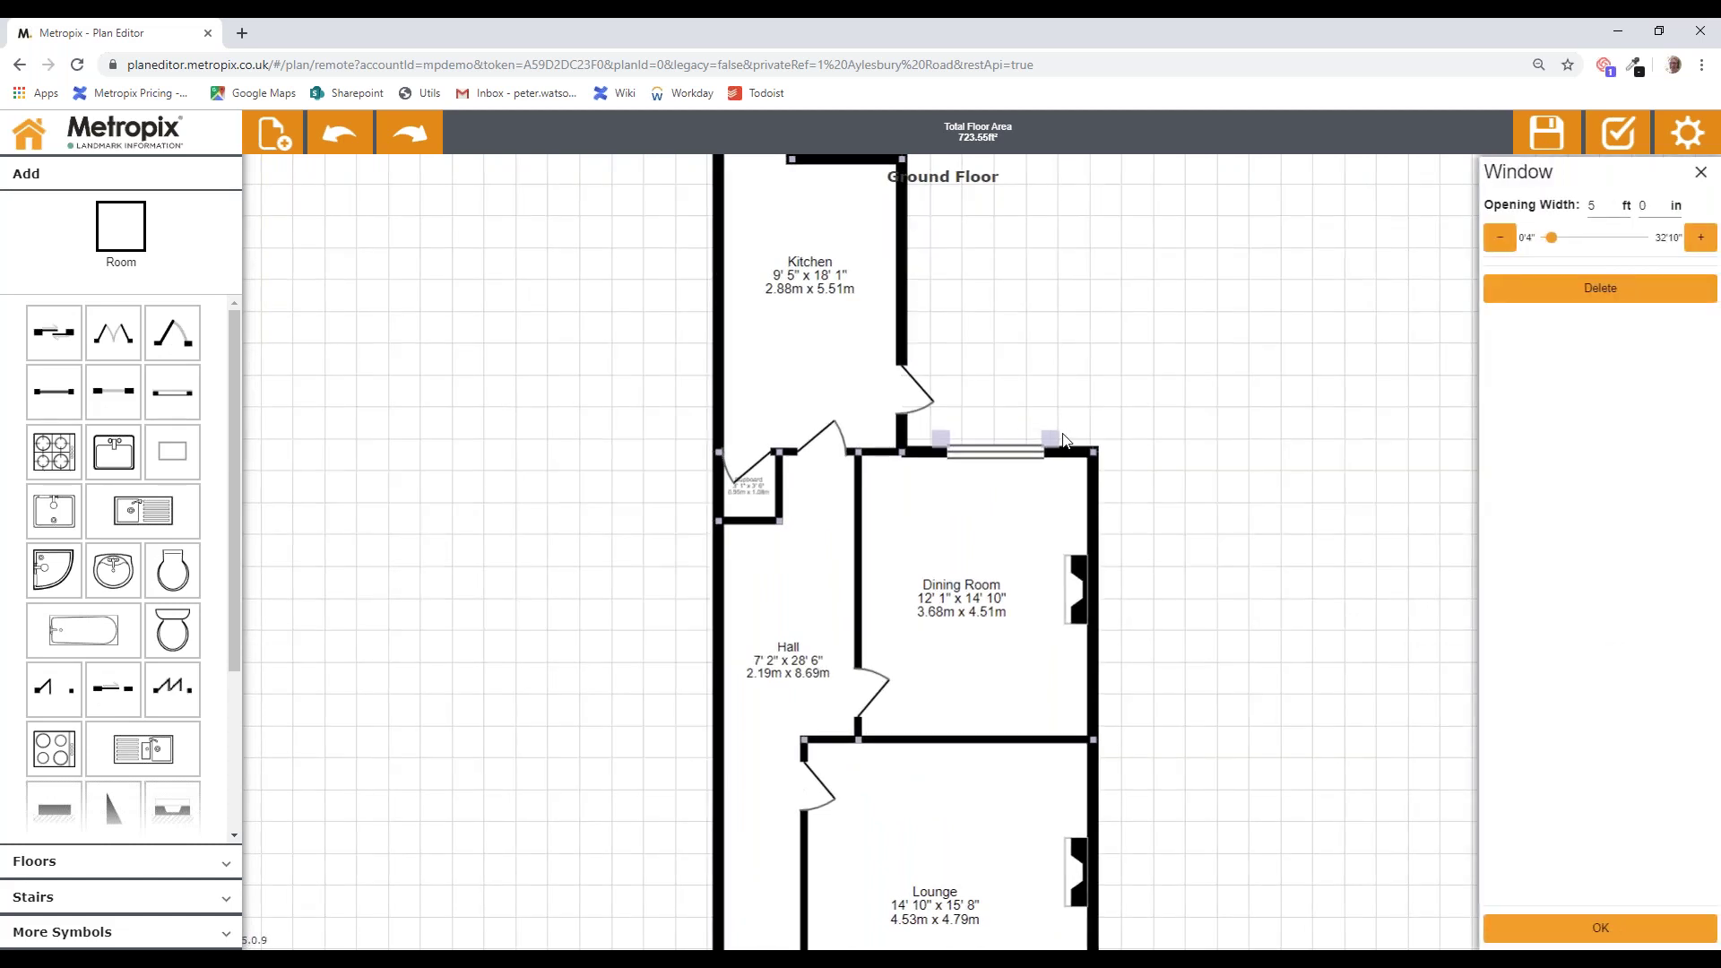
Step: Finish sizing the Dining Room window and extend the Kitchen's top worktop to the left
left_click(1120, 378)
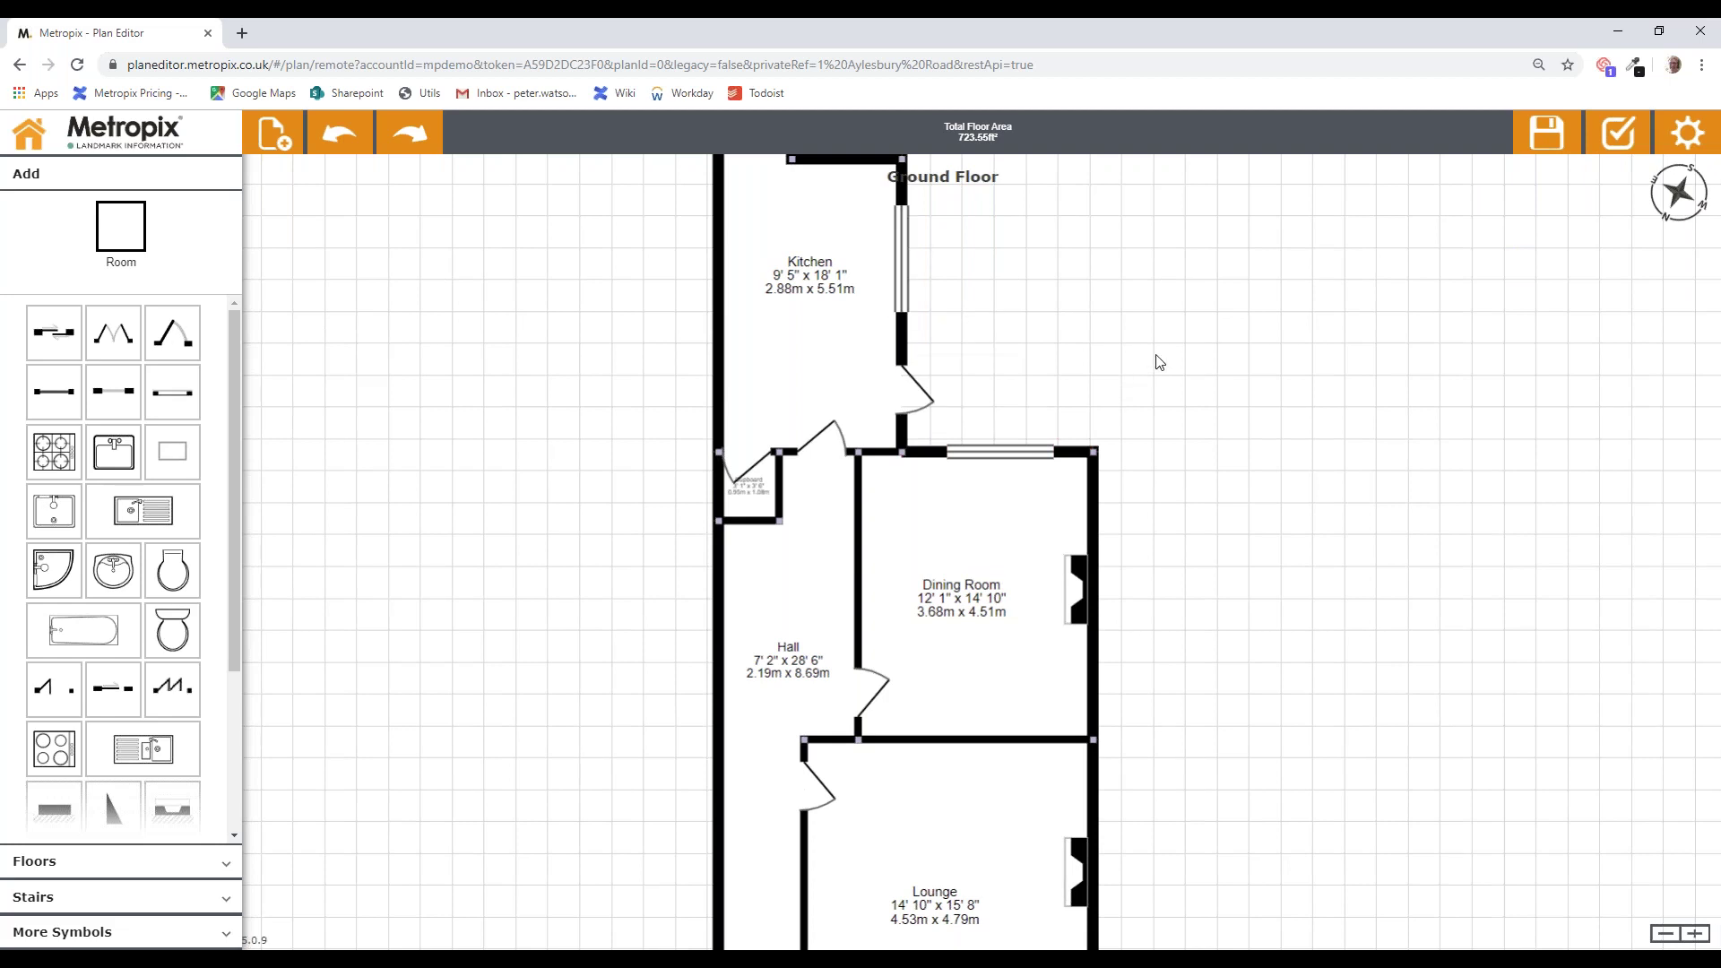
left_click_drag(1180, 374, 1225, 430)
left_click(887, 265)
left_click_drag(889, 267, 843, 278)
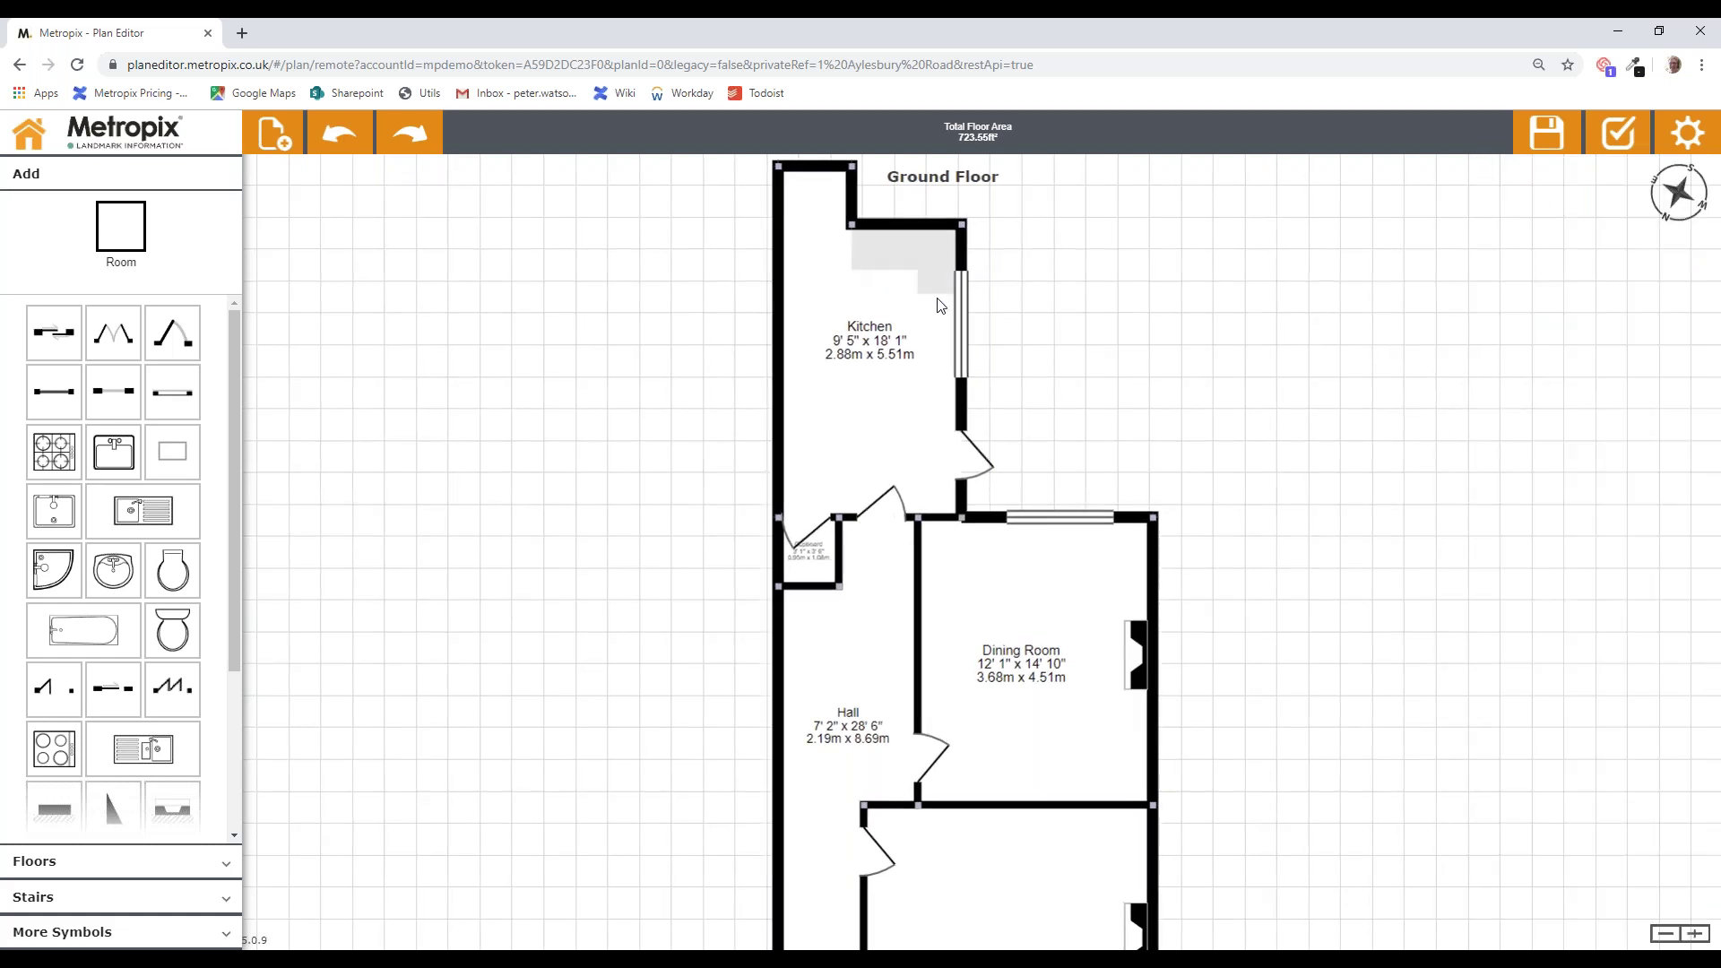
Step: Stretch the second worktop down the Kitchen's right wall into an L and place a hob
left_click(934, 293)
left_click_drag(915, 320, 916, 434)
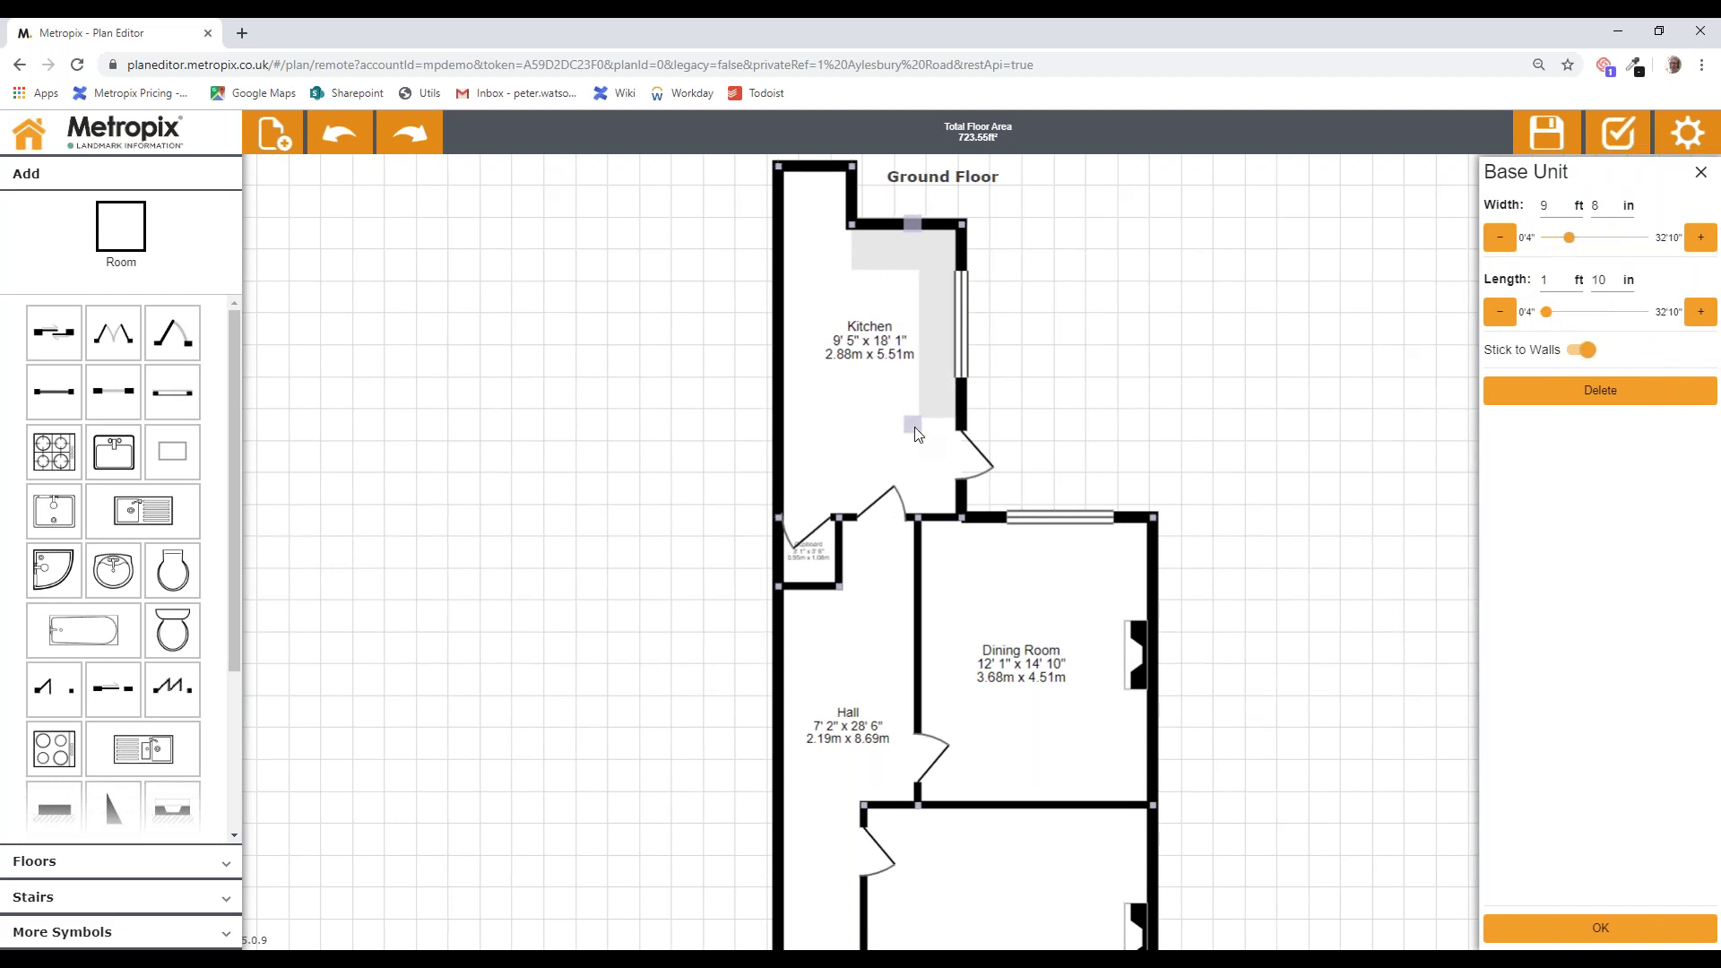
left_click_drag(915, 428, 913, 433)
left_click_drag(53, 453, 889, 247)
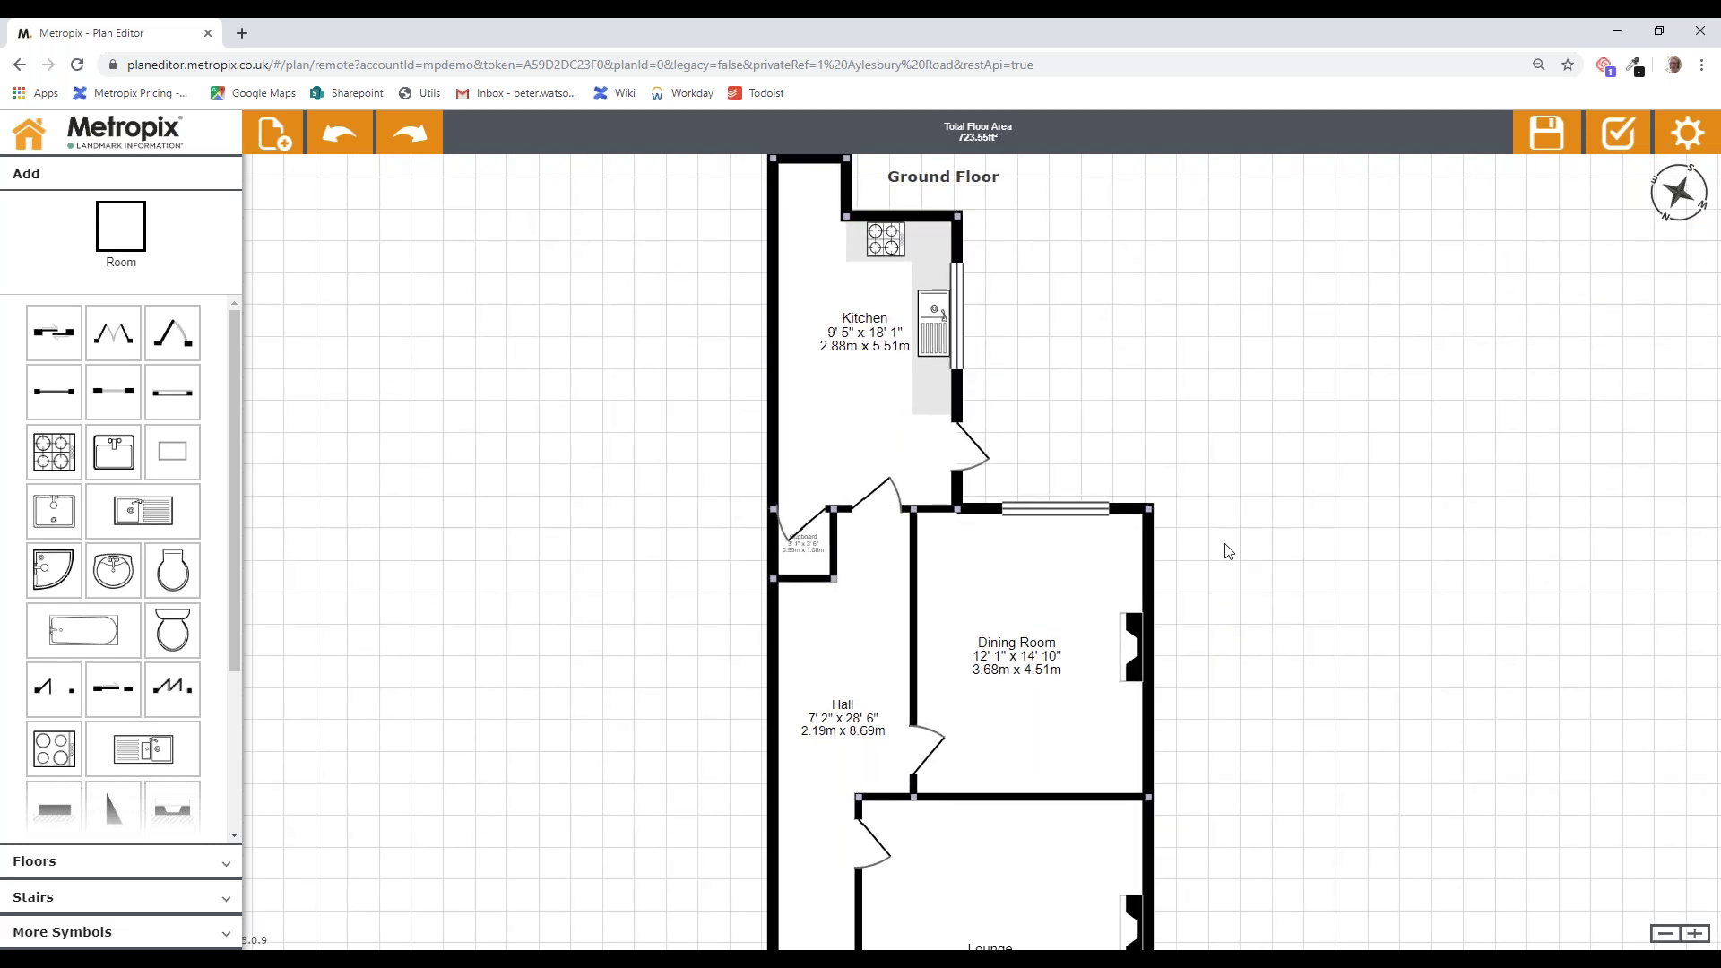
scroll(1228, 551, "down", 3)
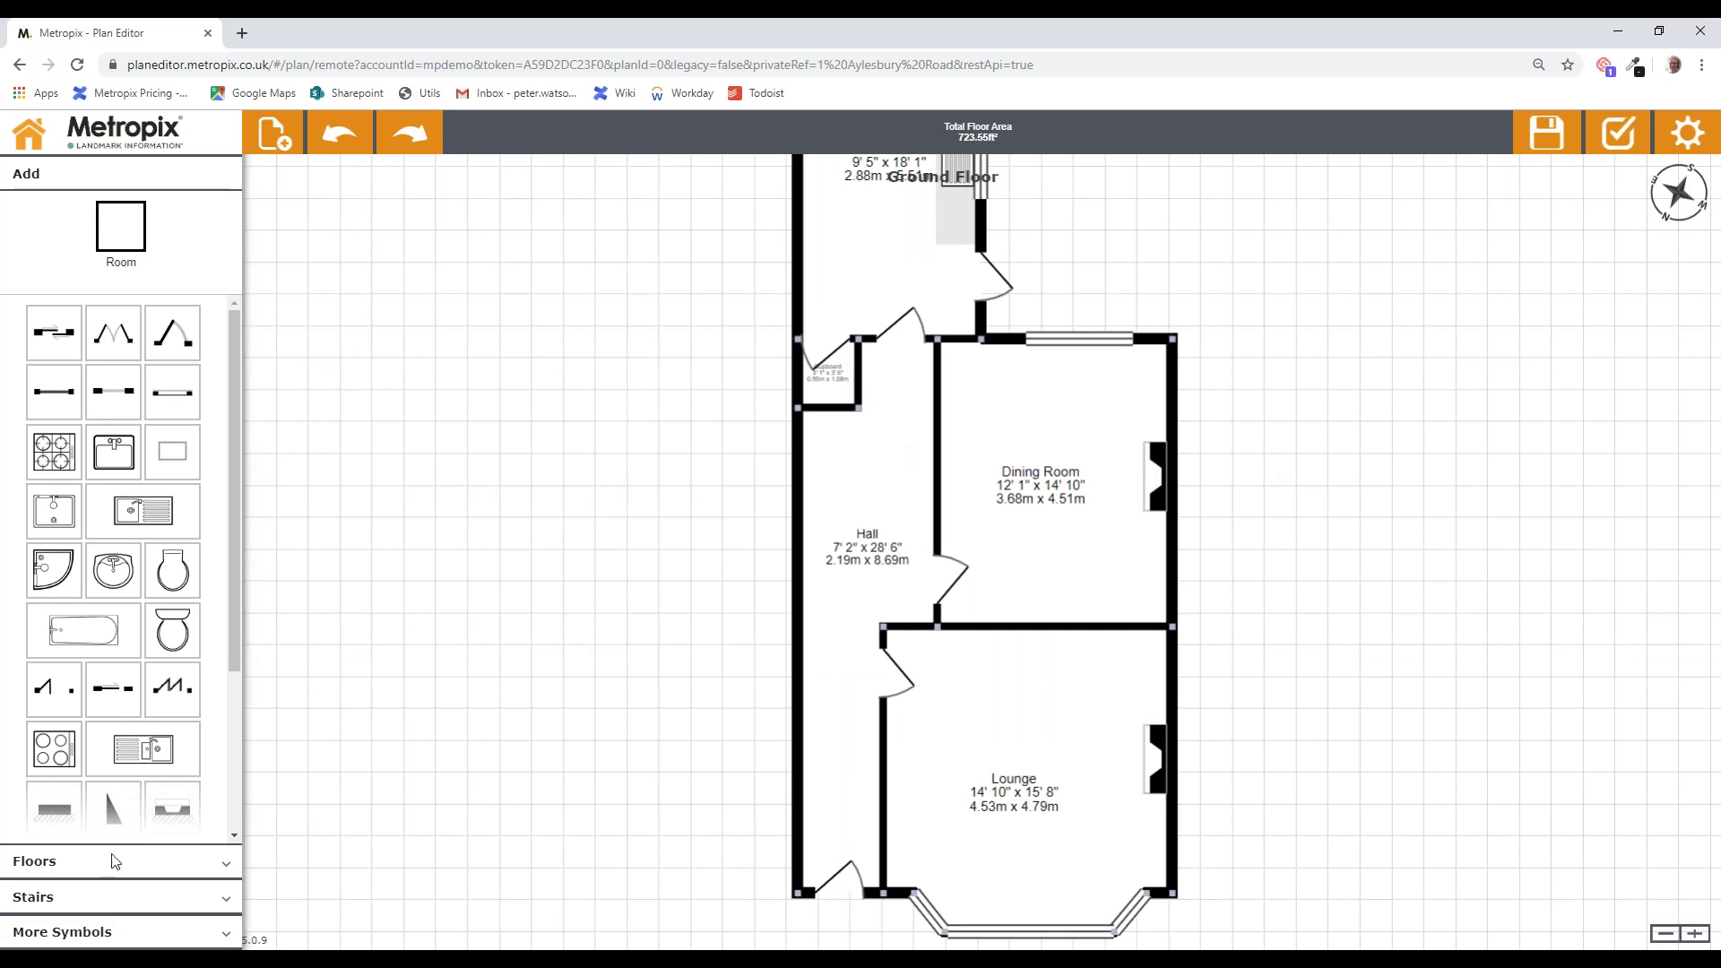
Step: Place straight stairs in the Hall below the cupboard, try widening them, then delete them
left_click(43, 898)
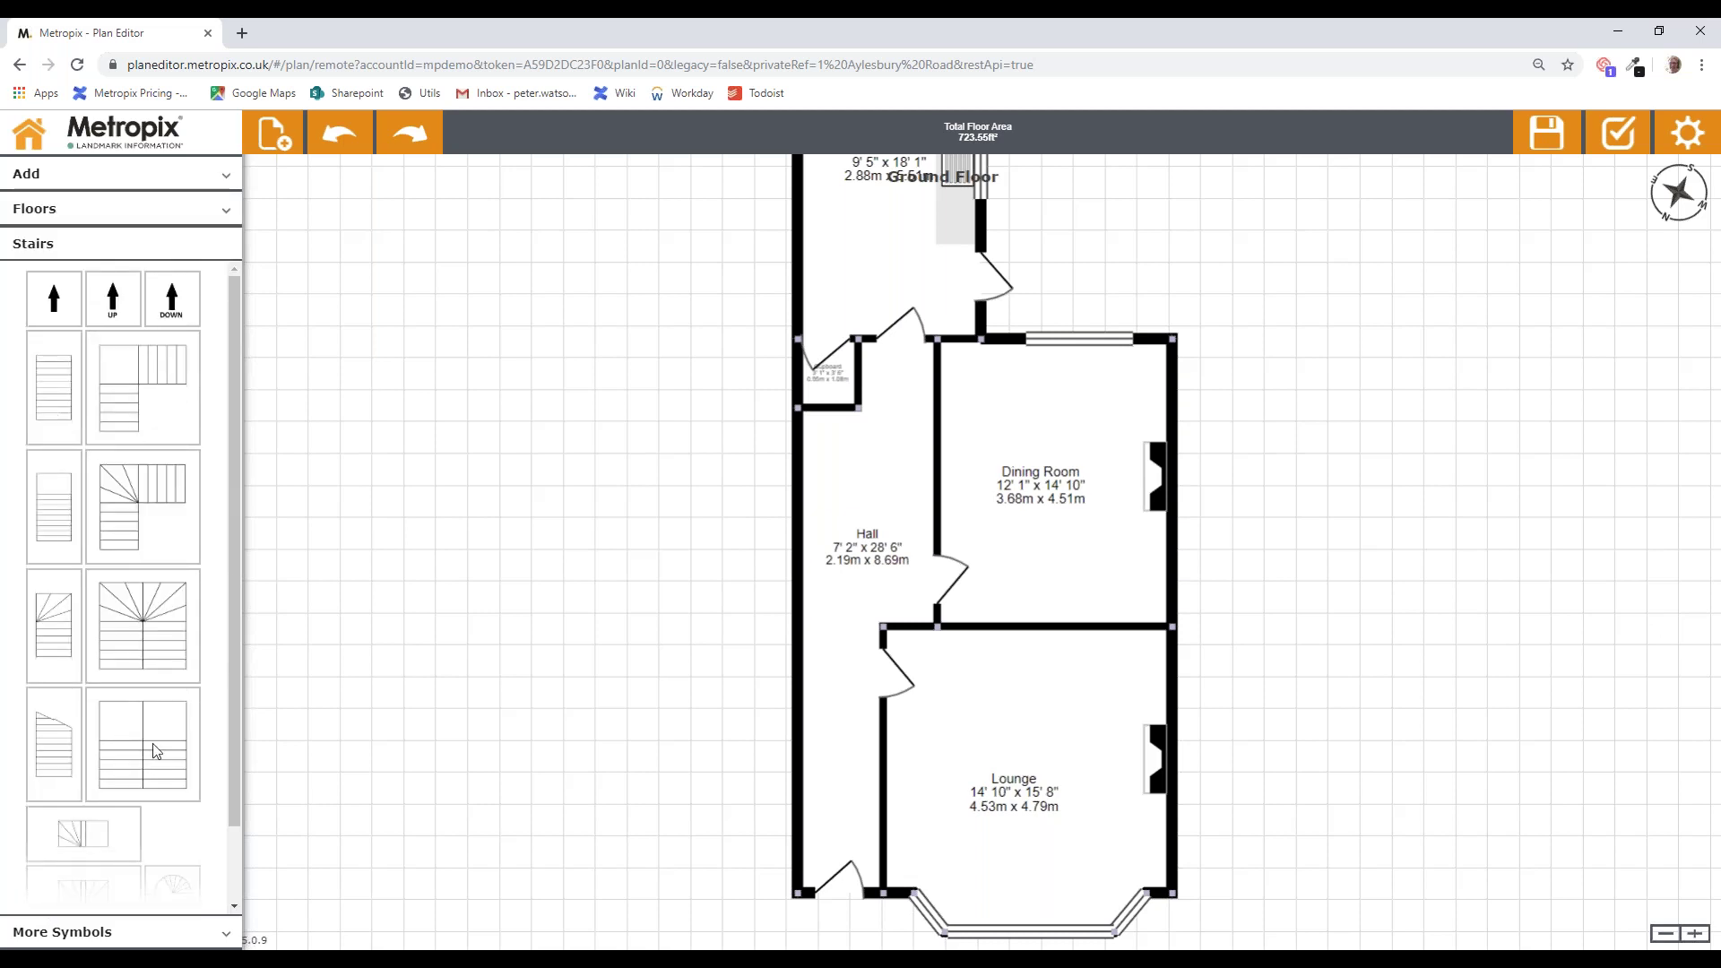
left_click_drag(230, 788, 239, 744)
left_click_drag(59, 382, 834, 486)
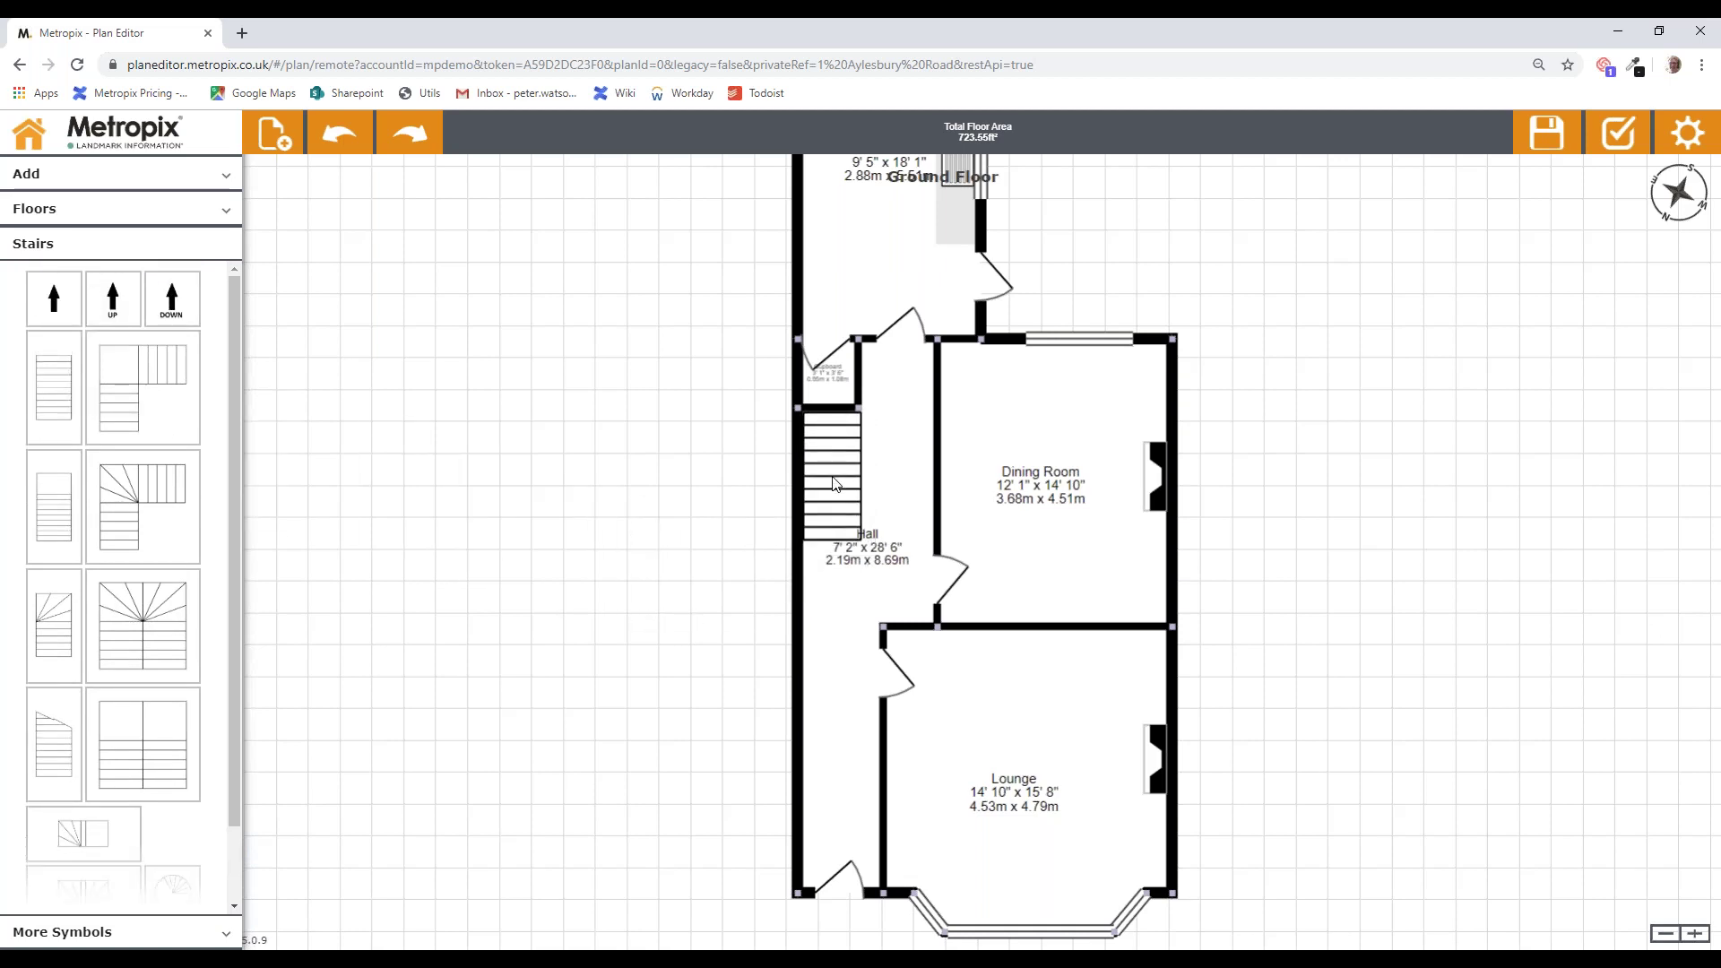
left_click(848, 522)
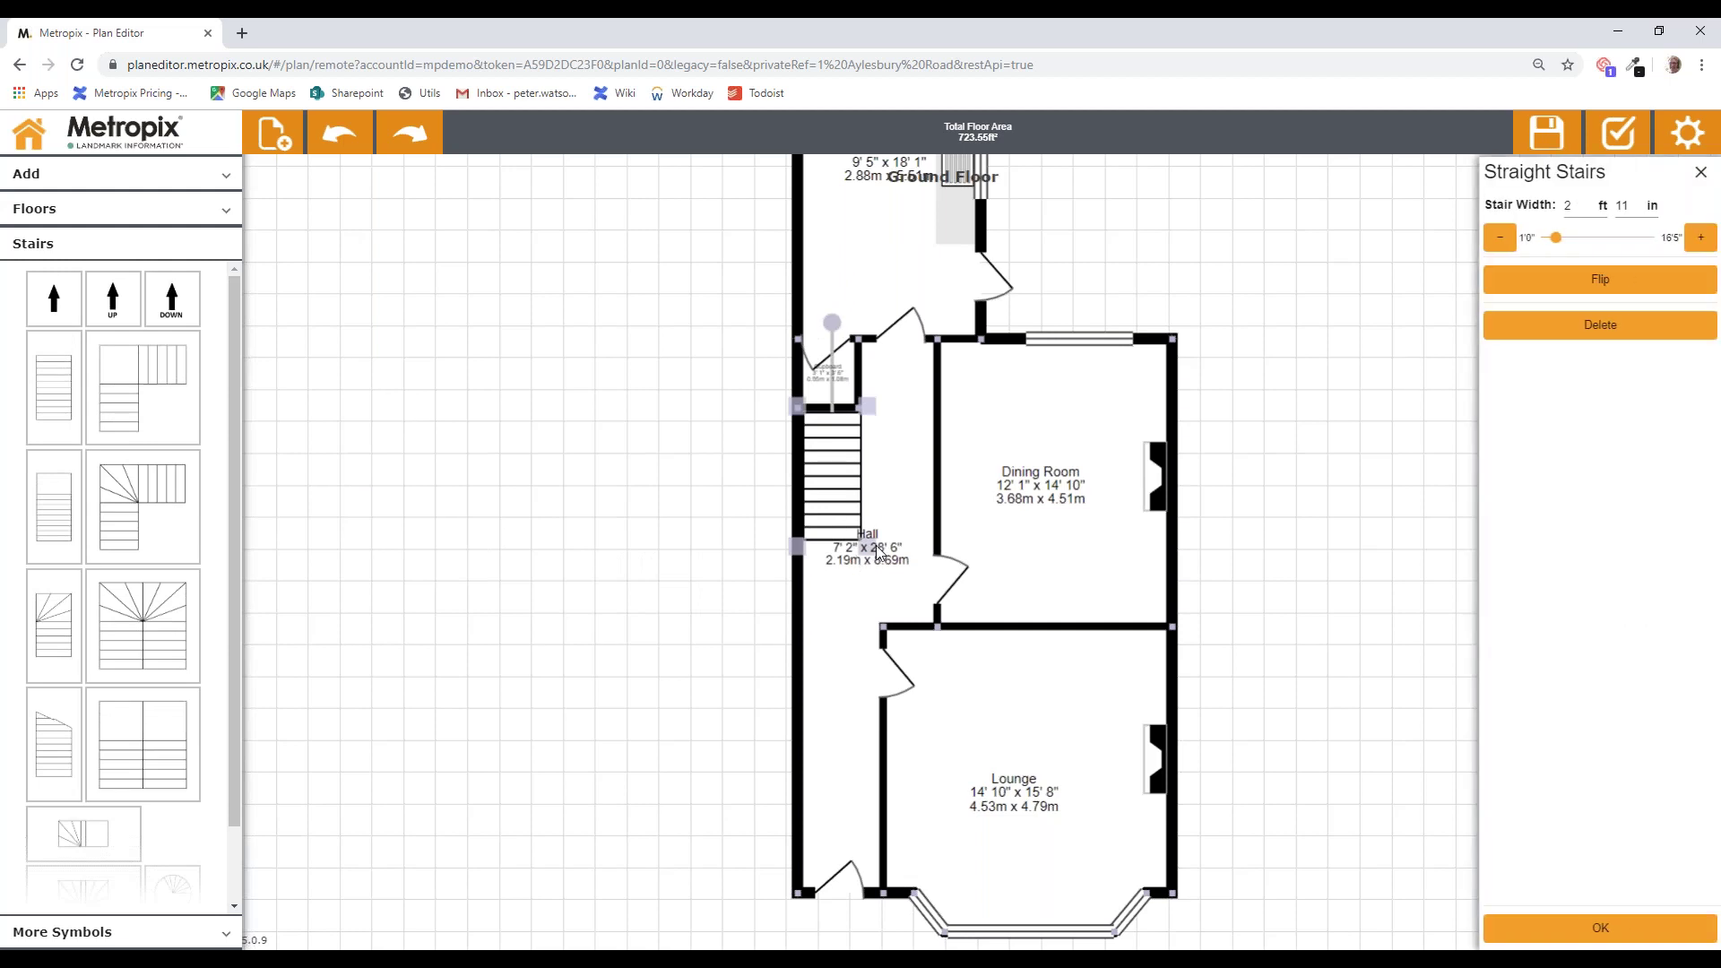
left_click_drag(892, 550, 883, 599)
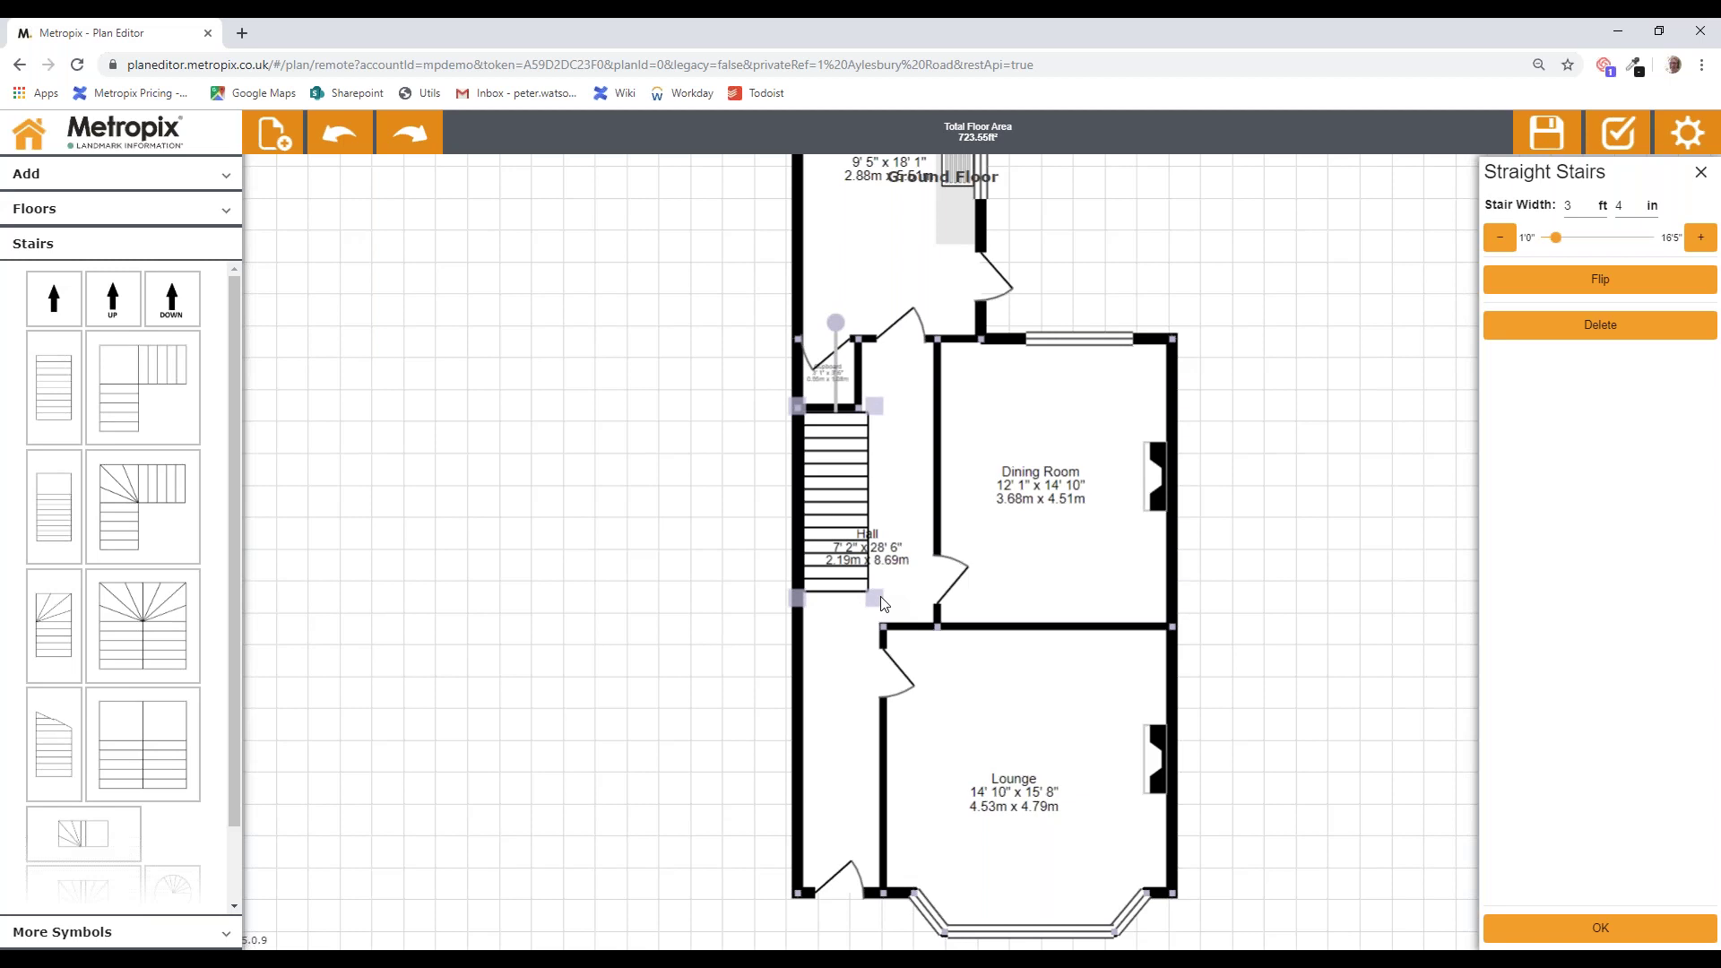
key("Delete")
Step: Fit cut-out stairs against the Hall's left wall and resize them to 2' 6" wide
left_click_drag(51, 748, 779, 514)
left_click_drag(829, 487, 835, 486)
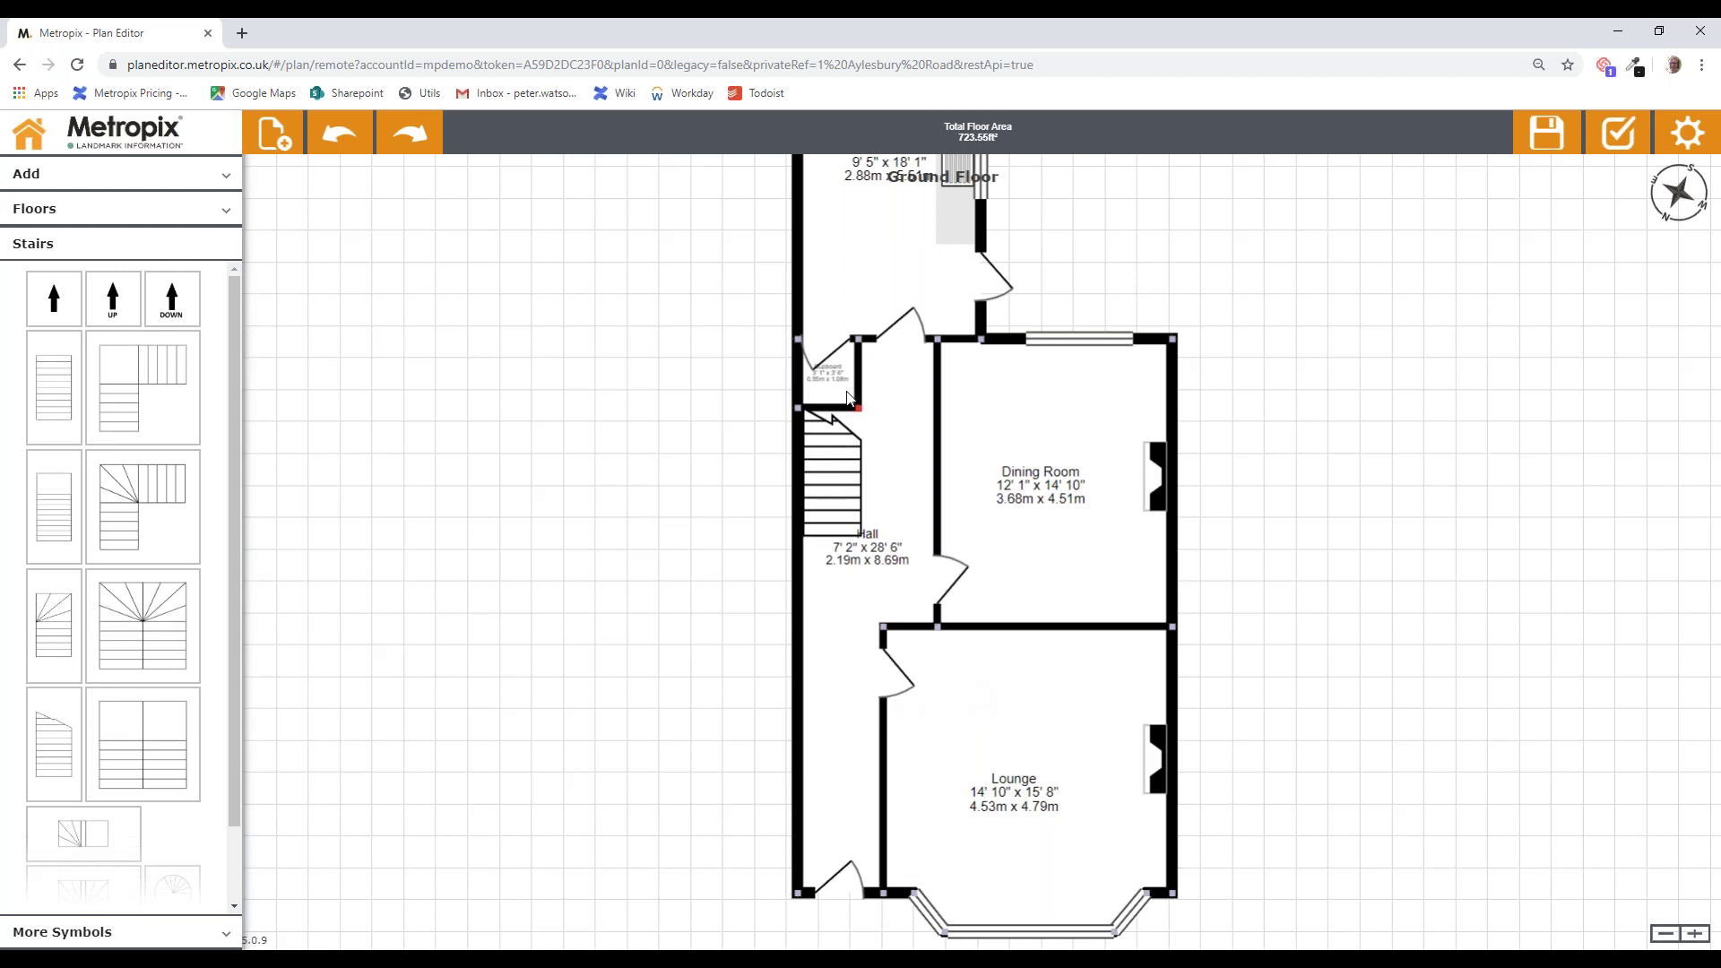
left_click(840, 505)
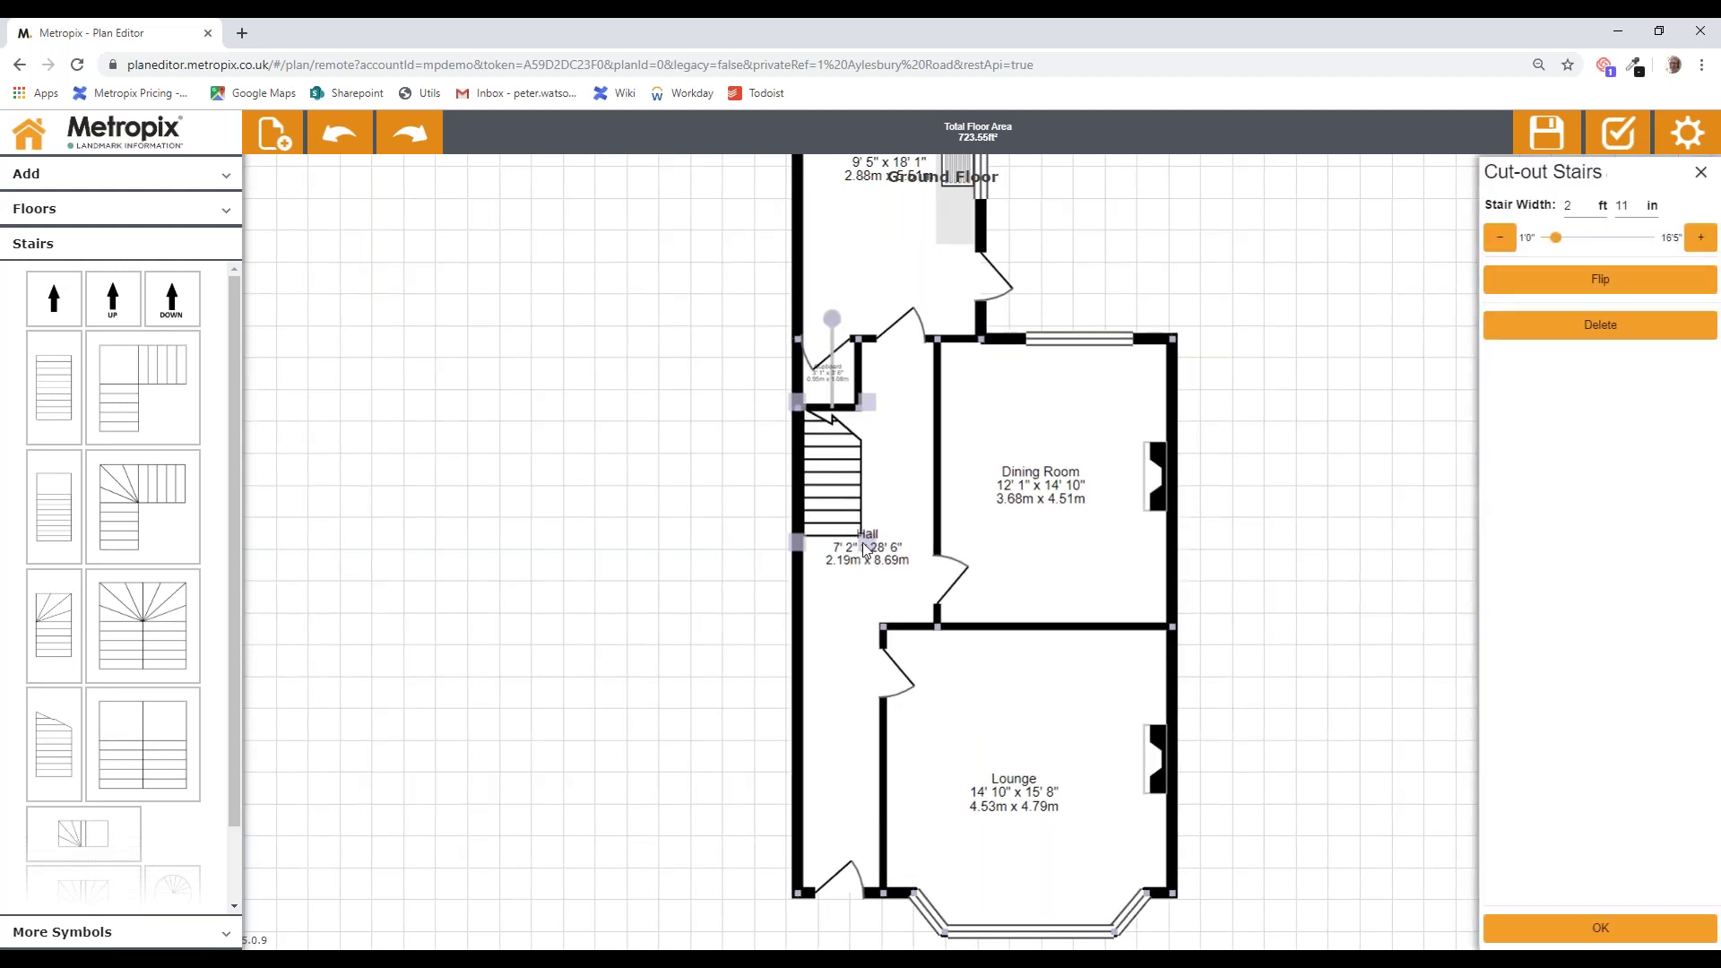
left_click_drag(863, 546, 858, 563)
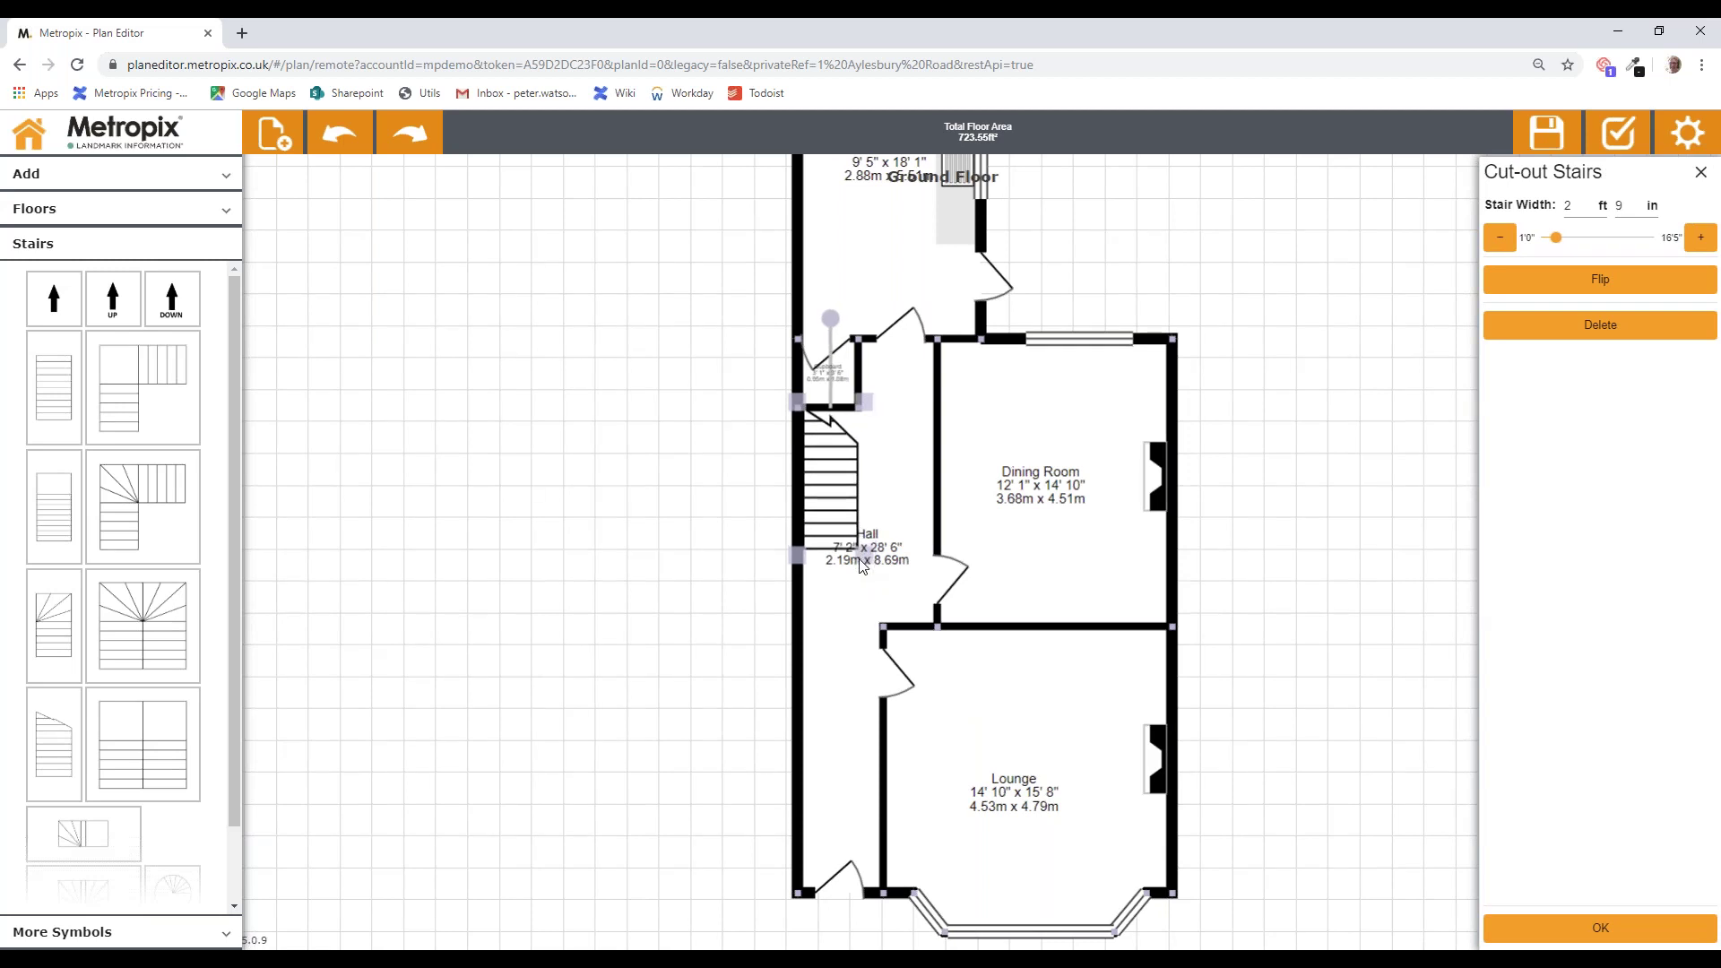
left_click_drag(859, 560, 862, 566)
left_click(900, 582)
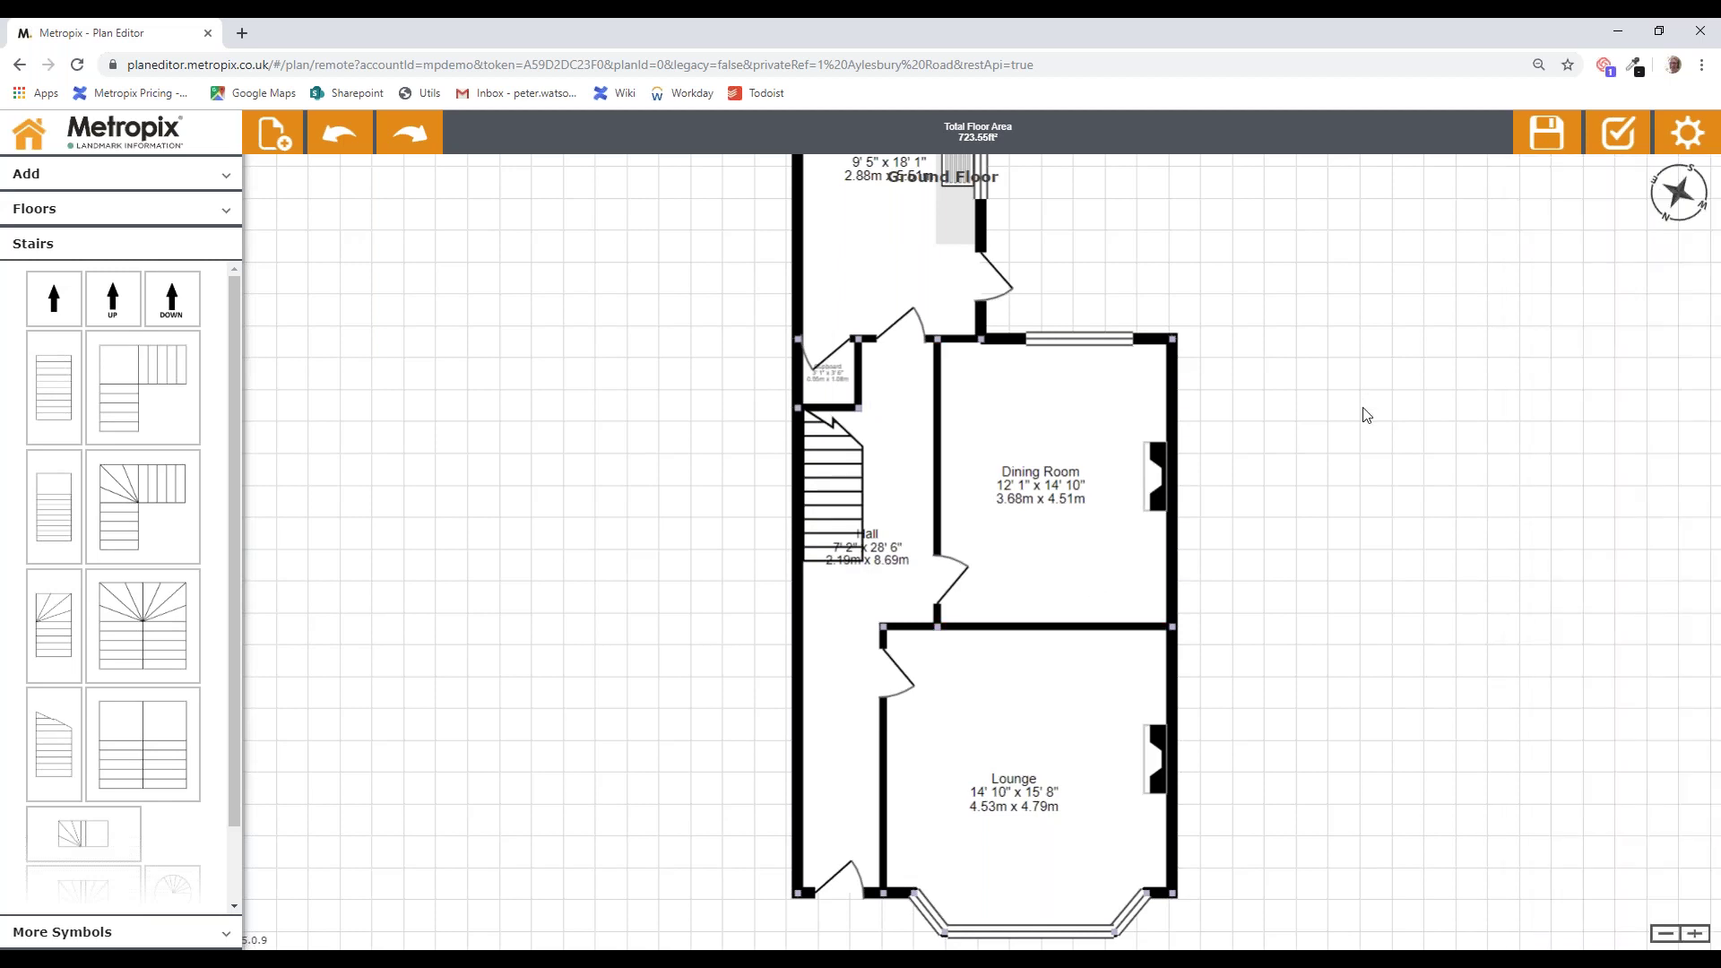
scroll(1366, 414, "up", 2)
scroll(1359, 476, "up", 4)
scroll(1335, 489, "down", 7)
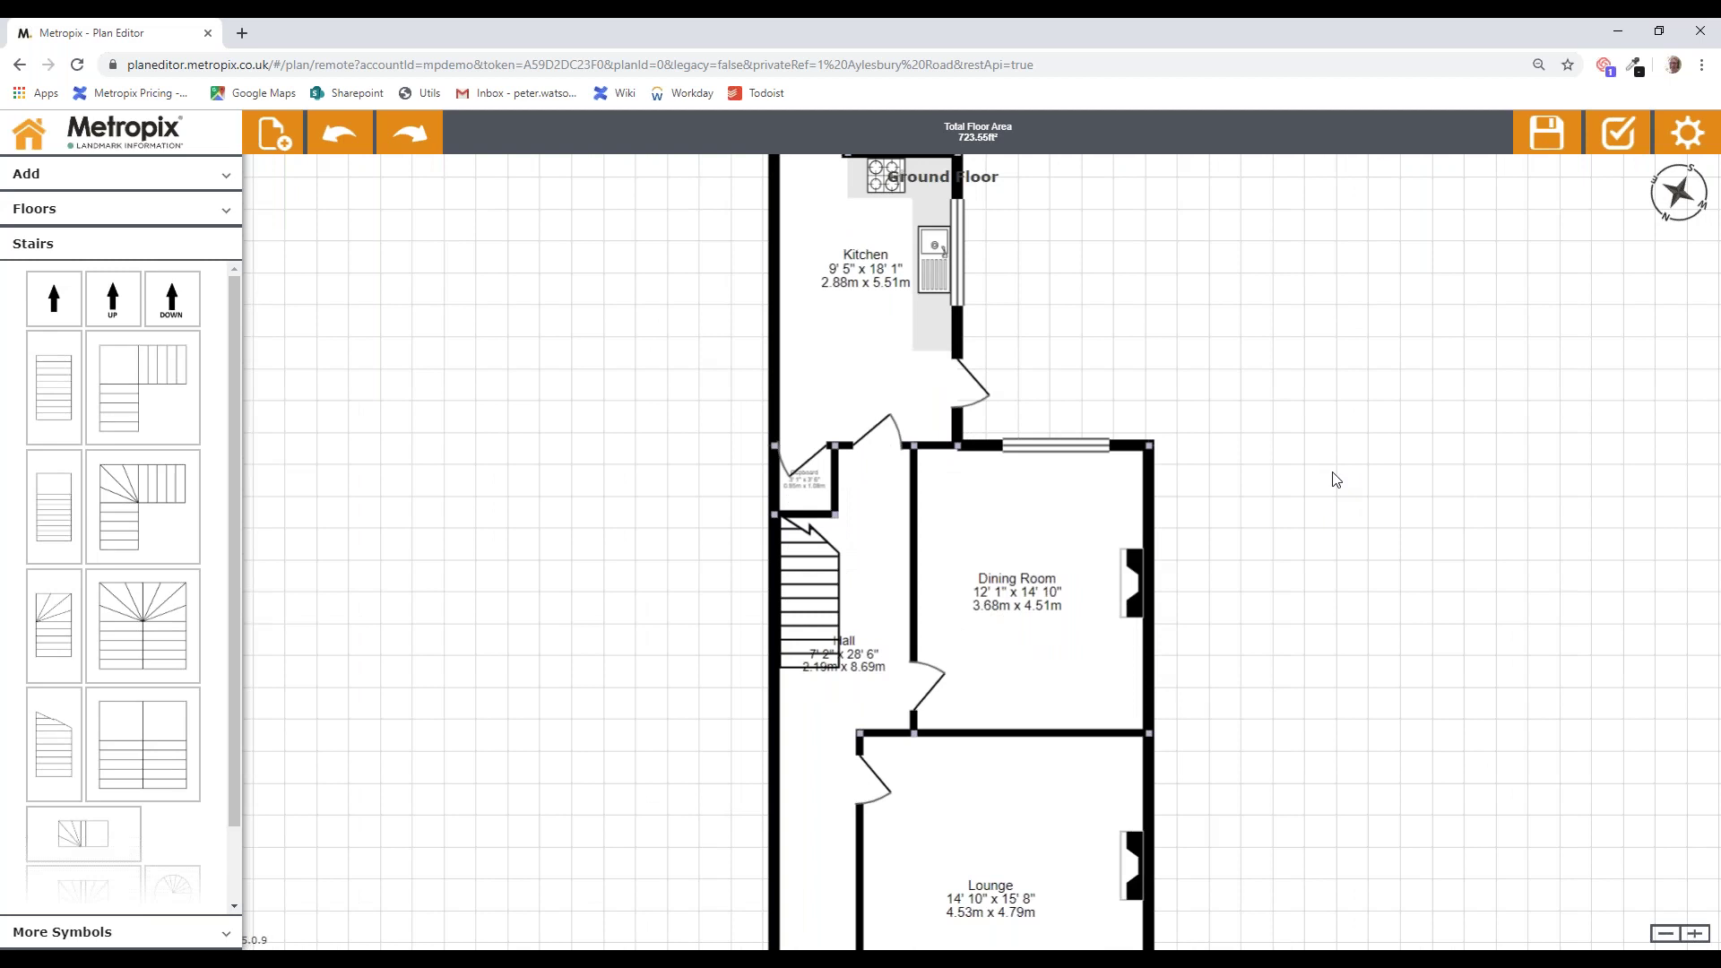
left_click_drag(1309, 330, 1316, 325)
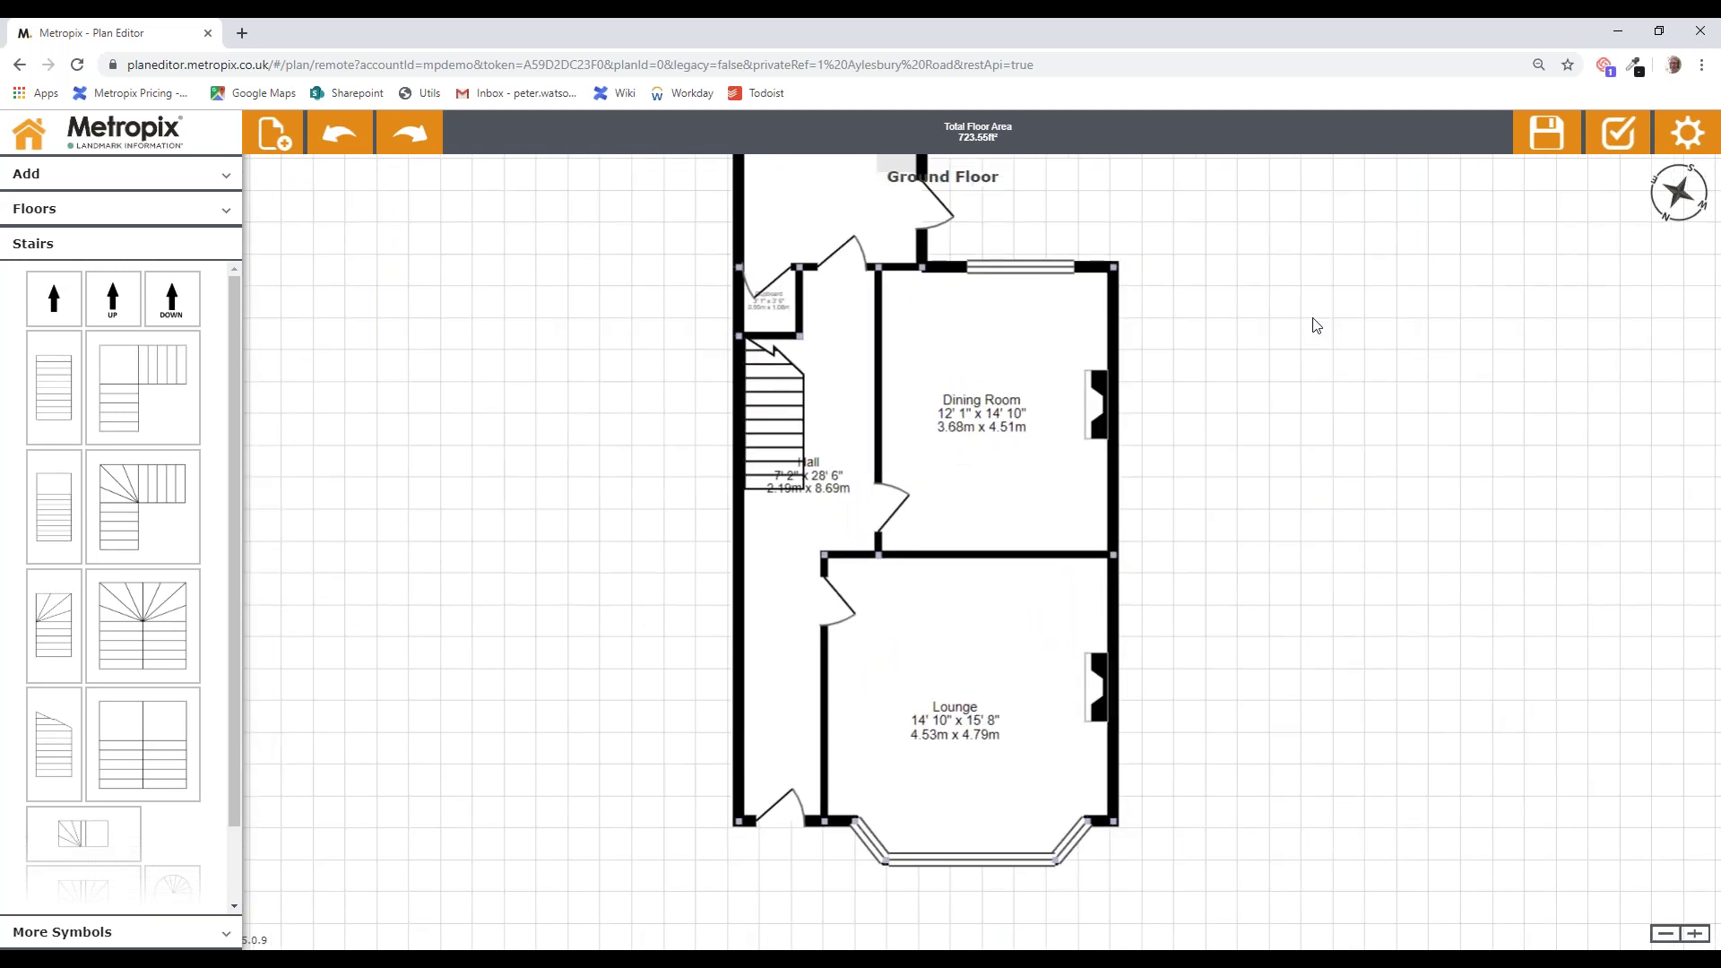
left_click(1013, 553)
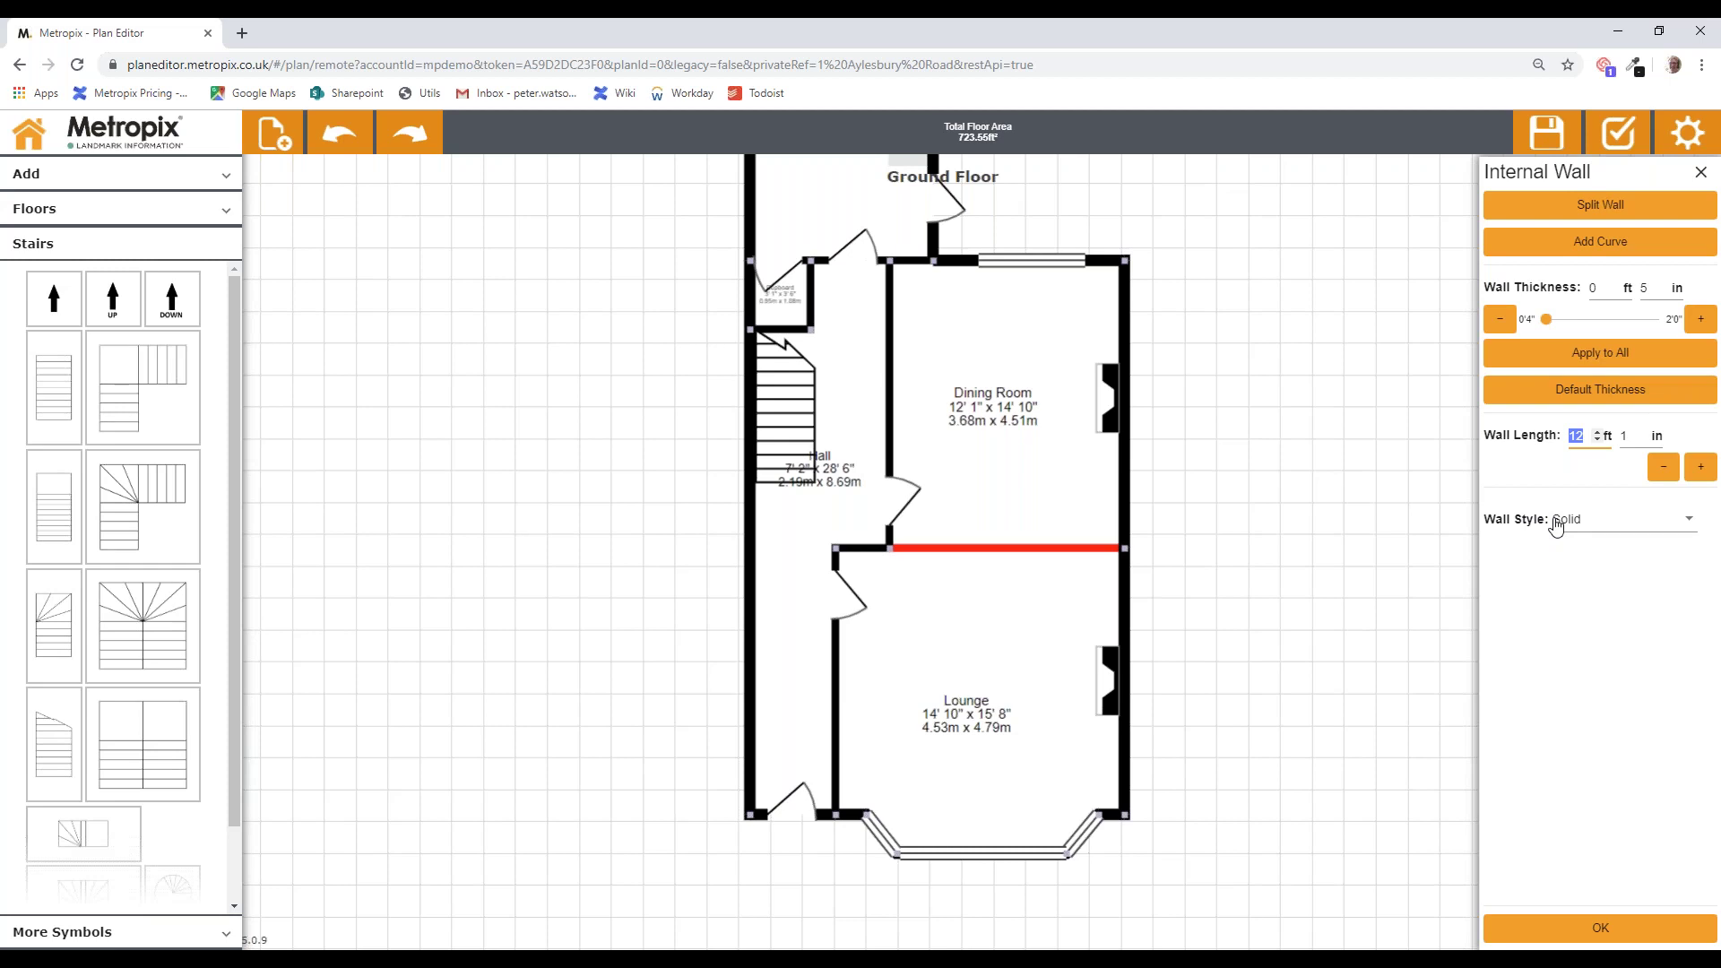
left_click(1689, 520)
left_click(1623, 560)
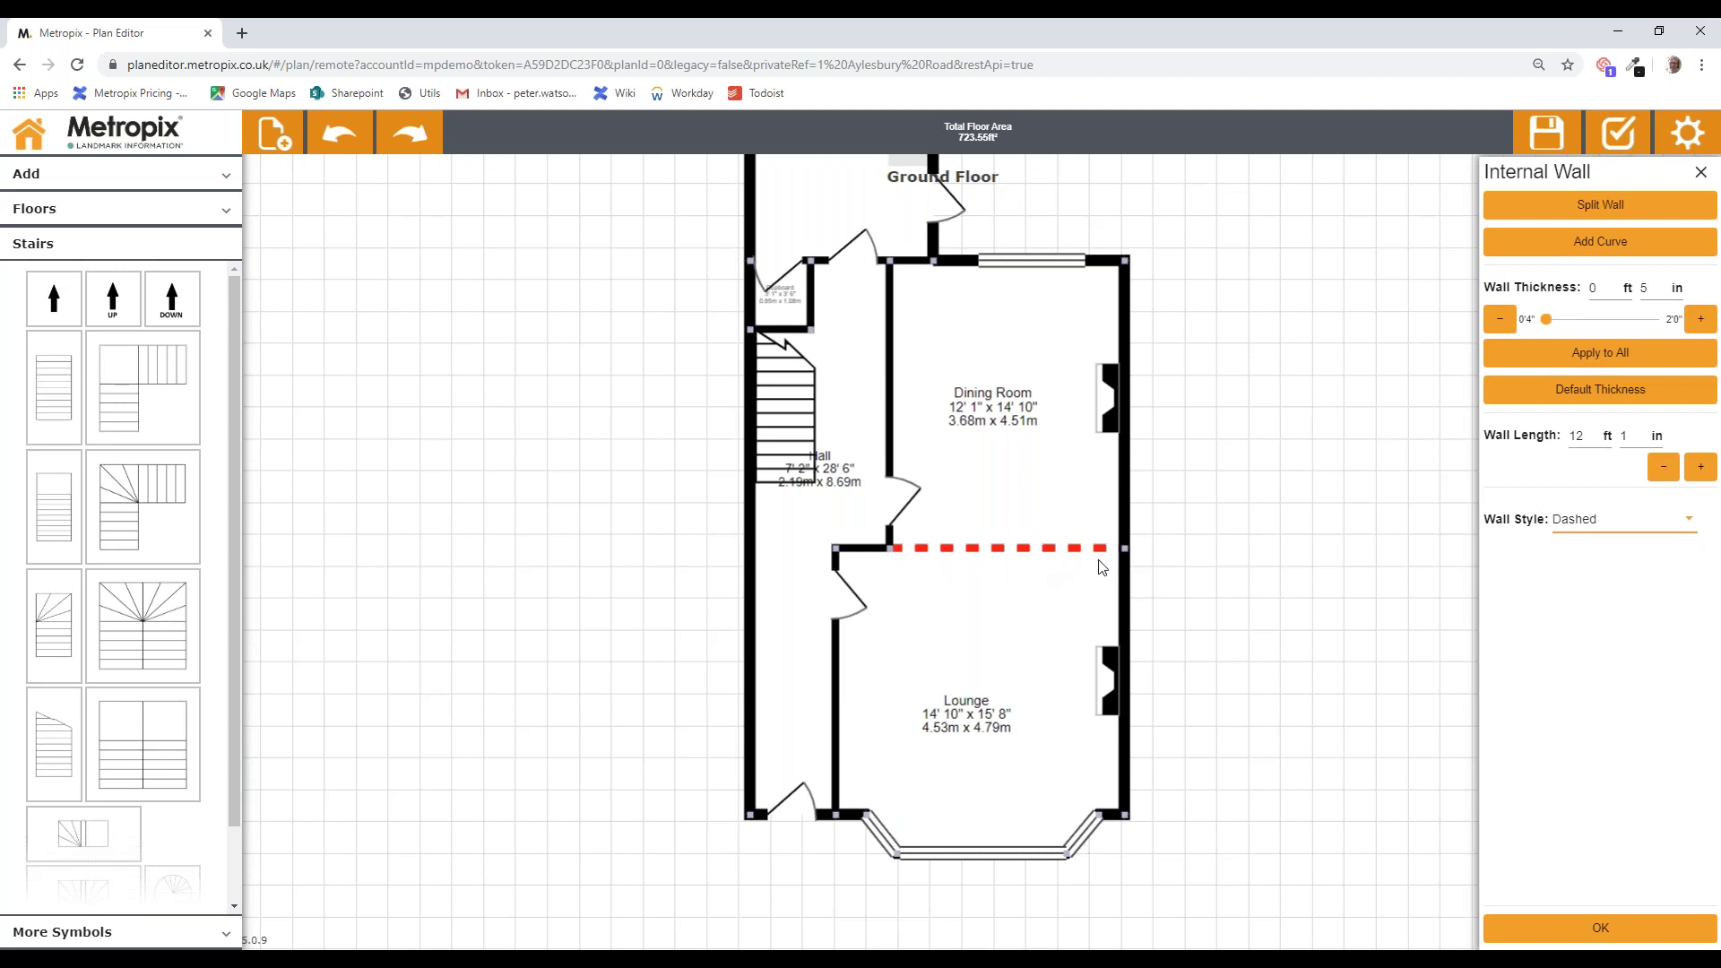
left_click(1689, 529)
left_click(1570, 557)
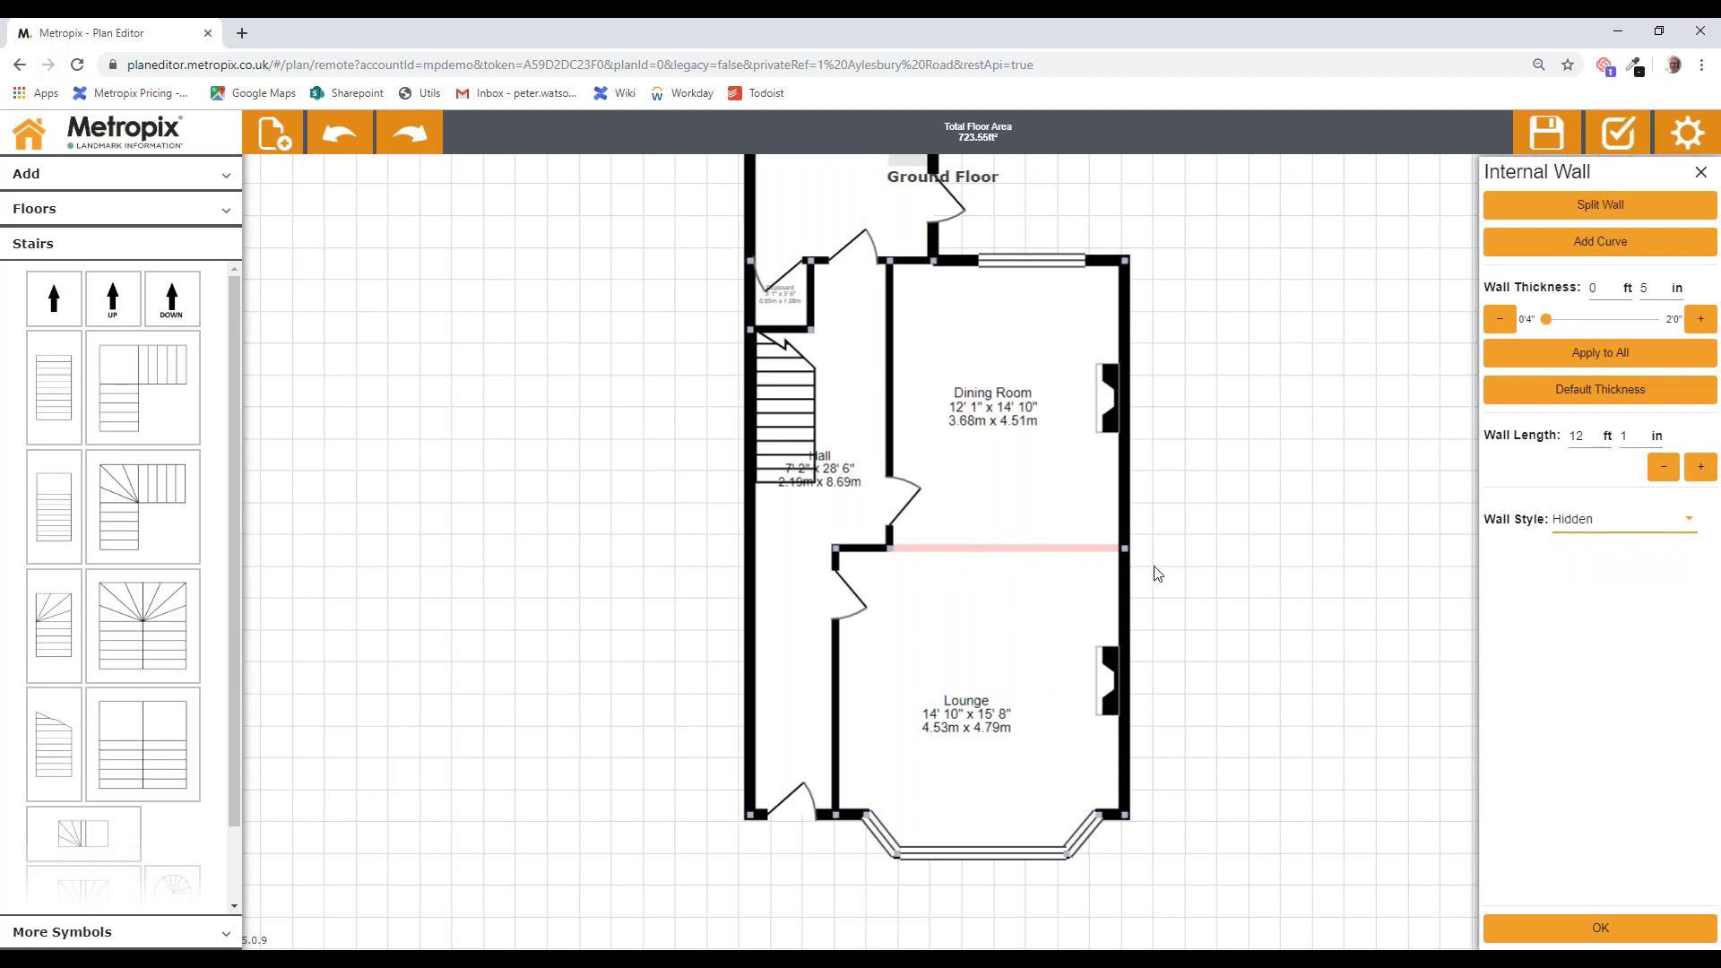
left_click(1691, 527)
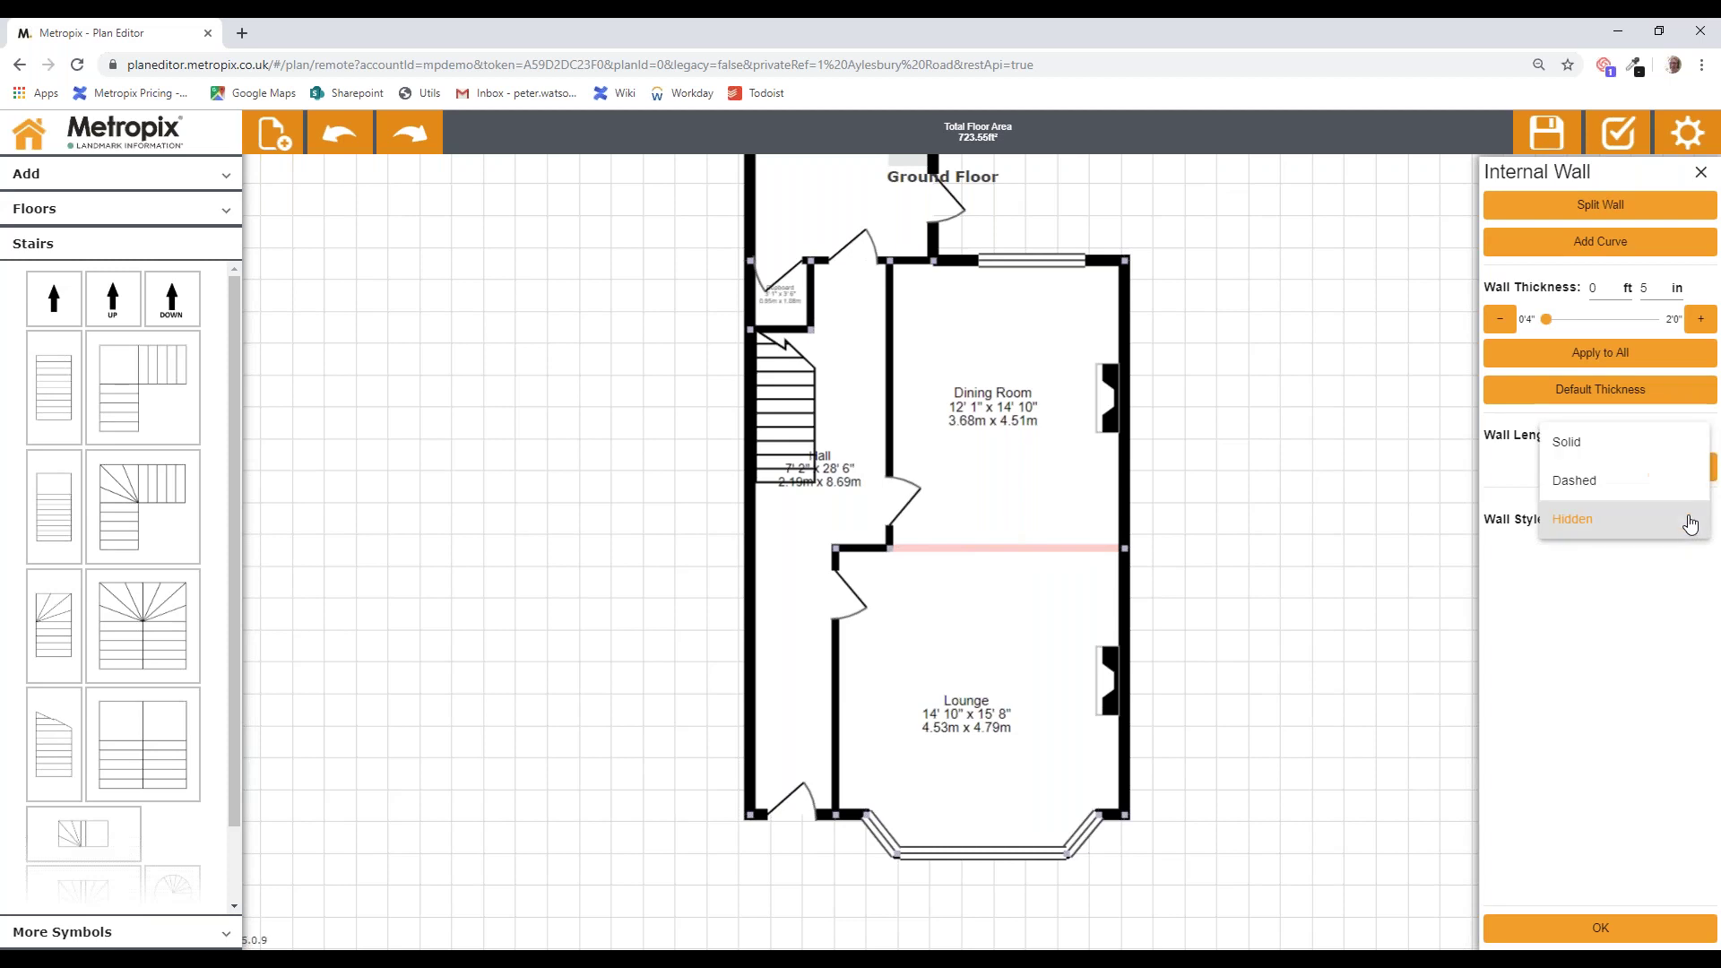
left_click(1585, 448)
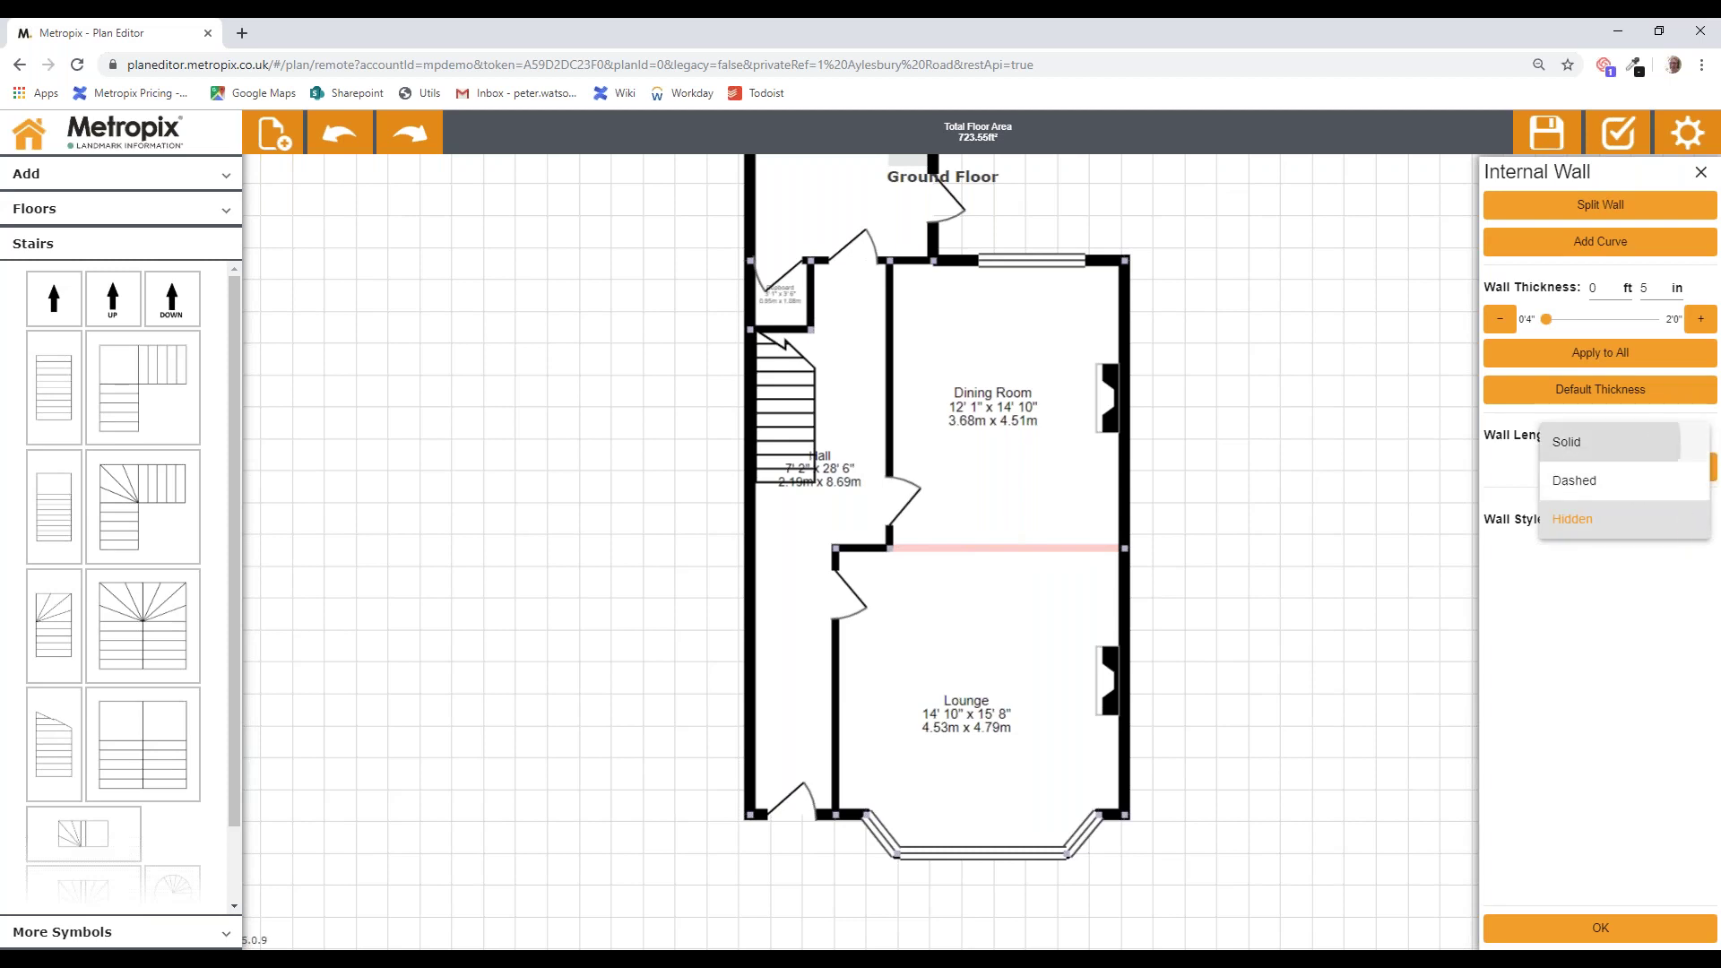
left_click(1600, 927)
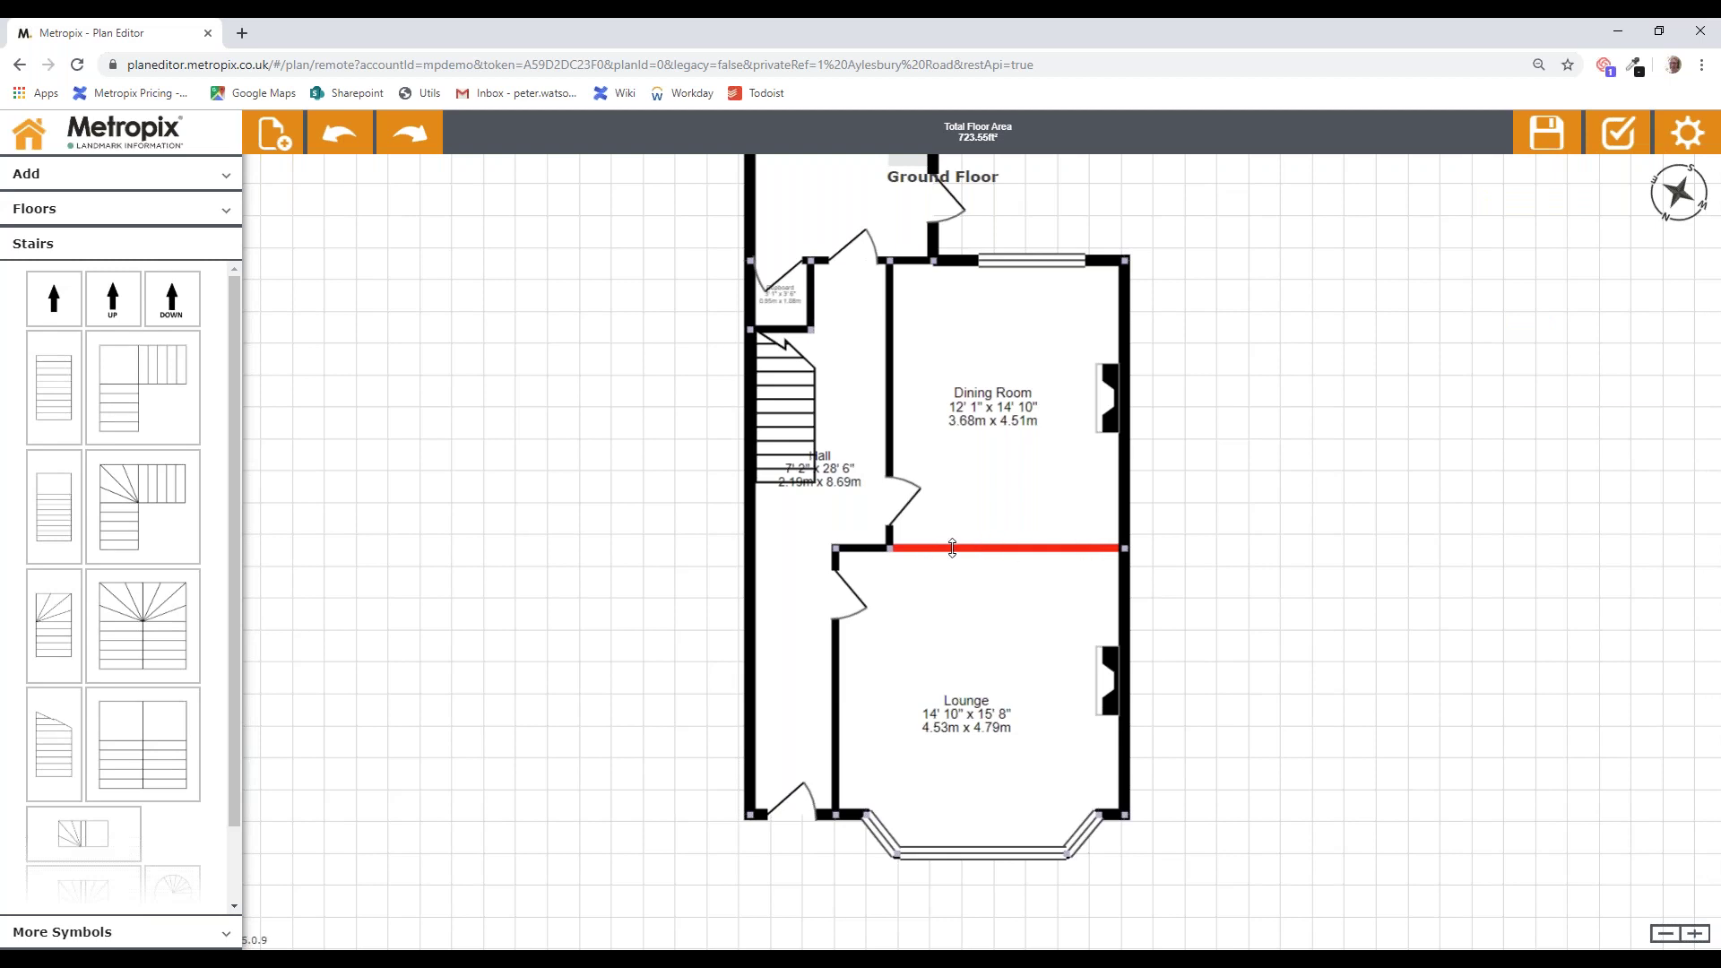
Step: Add an opening in the wall between the Dining Room and Lounge
left_click(41, 177)
left_click_drag(117, 403, 928, 564)
left_click(1019, 563)
left_click(1291, 690)
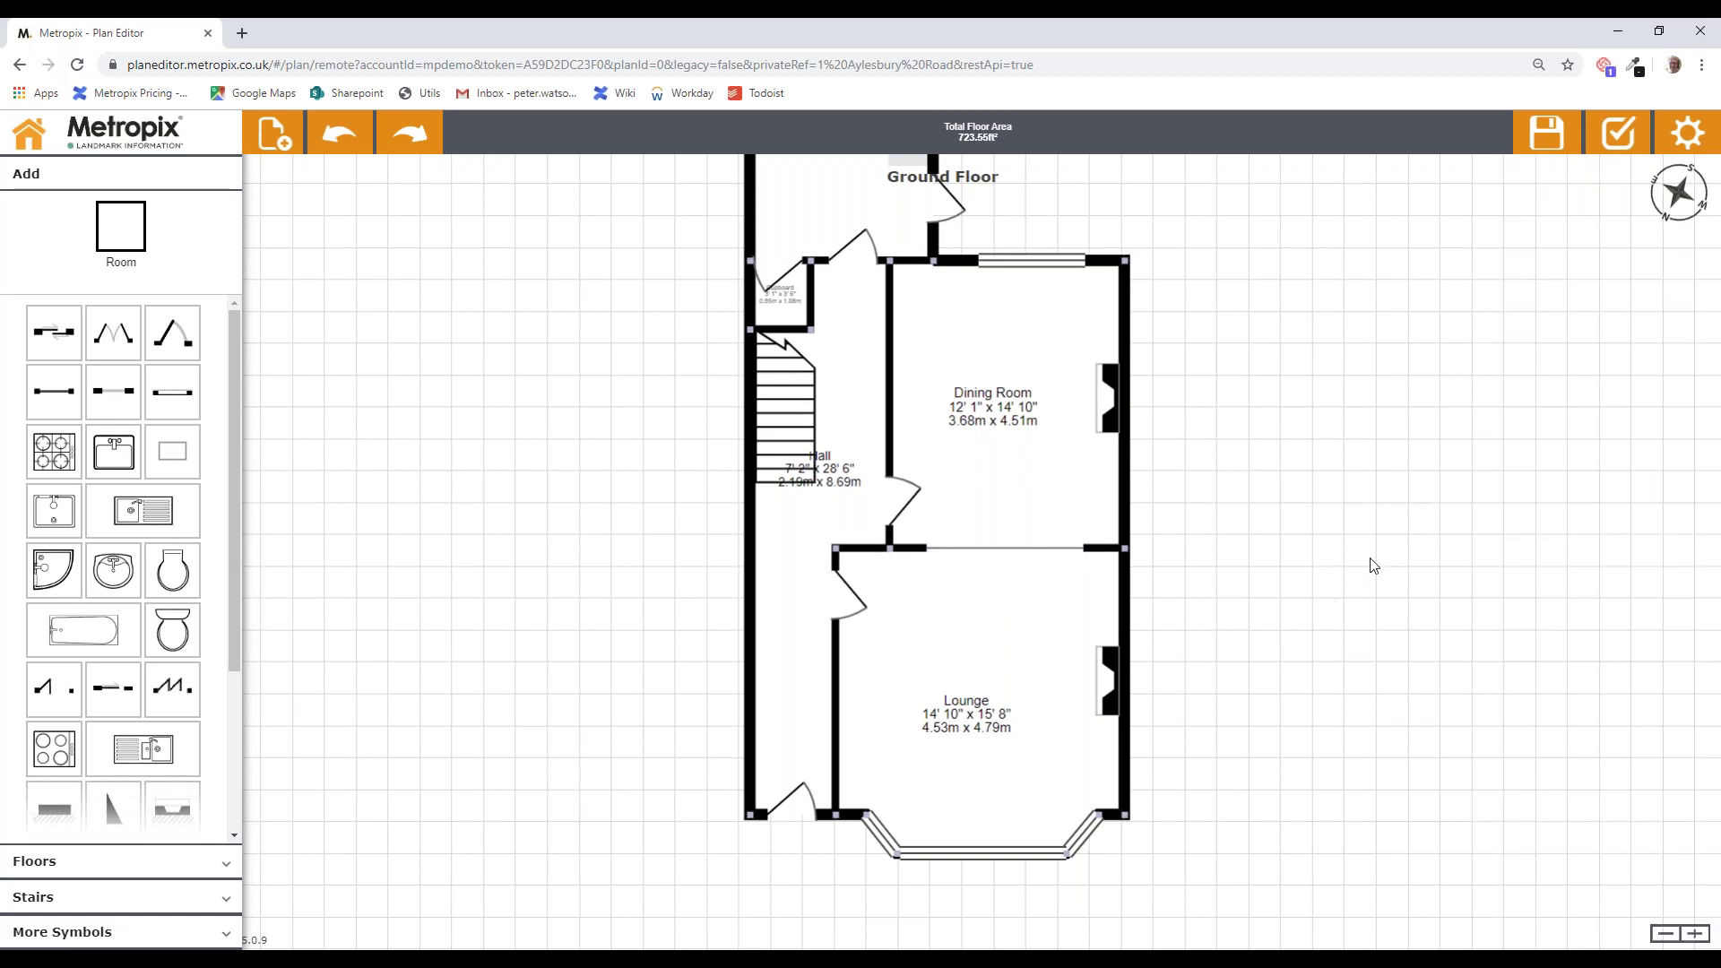
Step: Add an UP arrow on the stairs and an entrance arrow by the Hall's front door
left_click_drag(235, 609, 236, 723)
left_click_drag(172, 687, 784, 499)
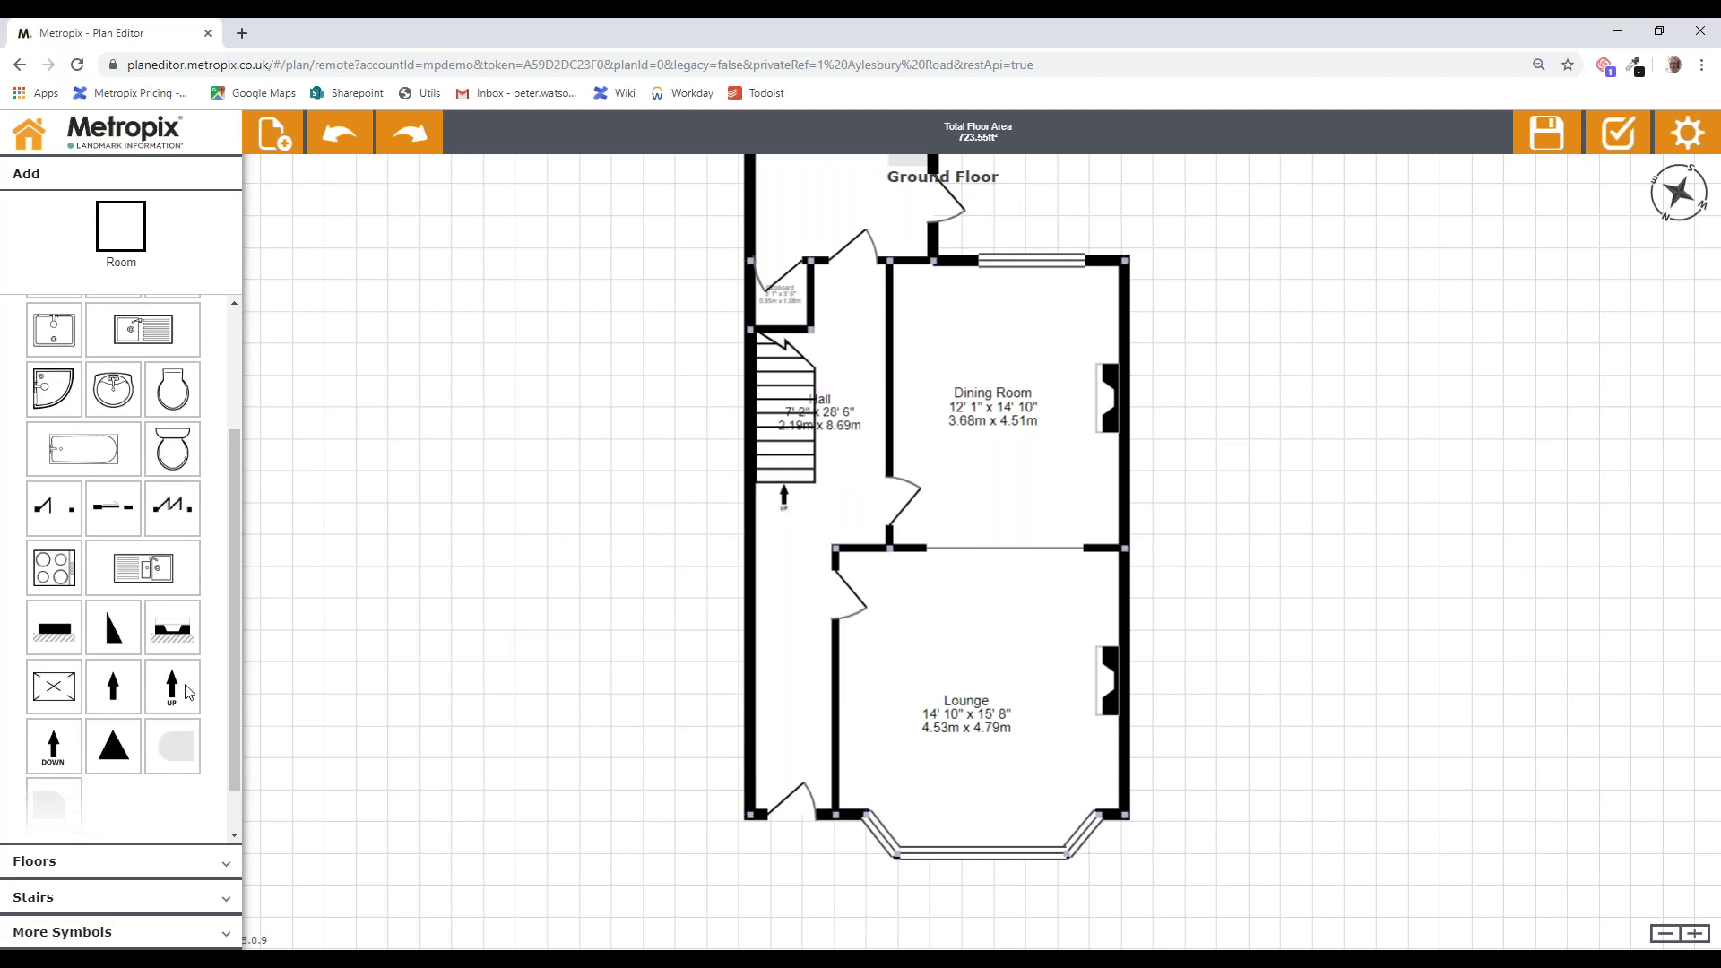
left_click_drag(352, 775, 799, 832)
left_click_drag(1338, 495, 1329, 519)
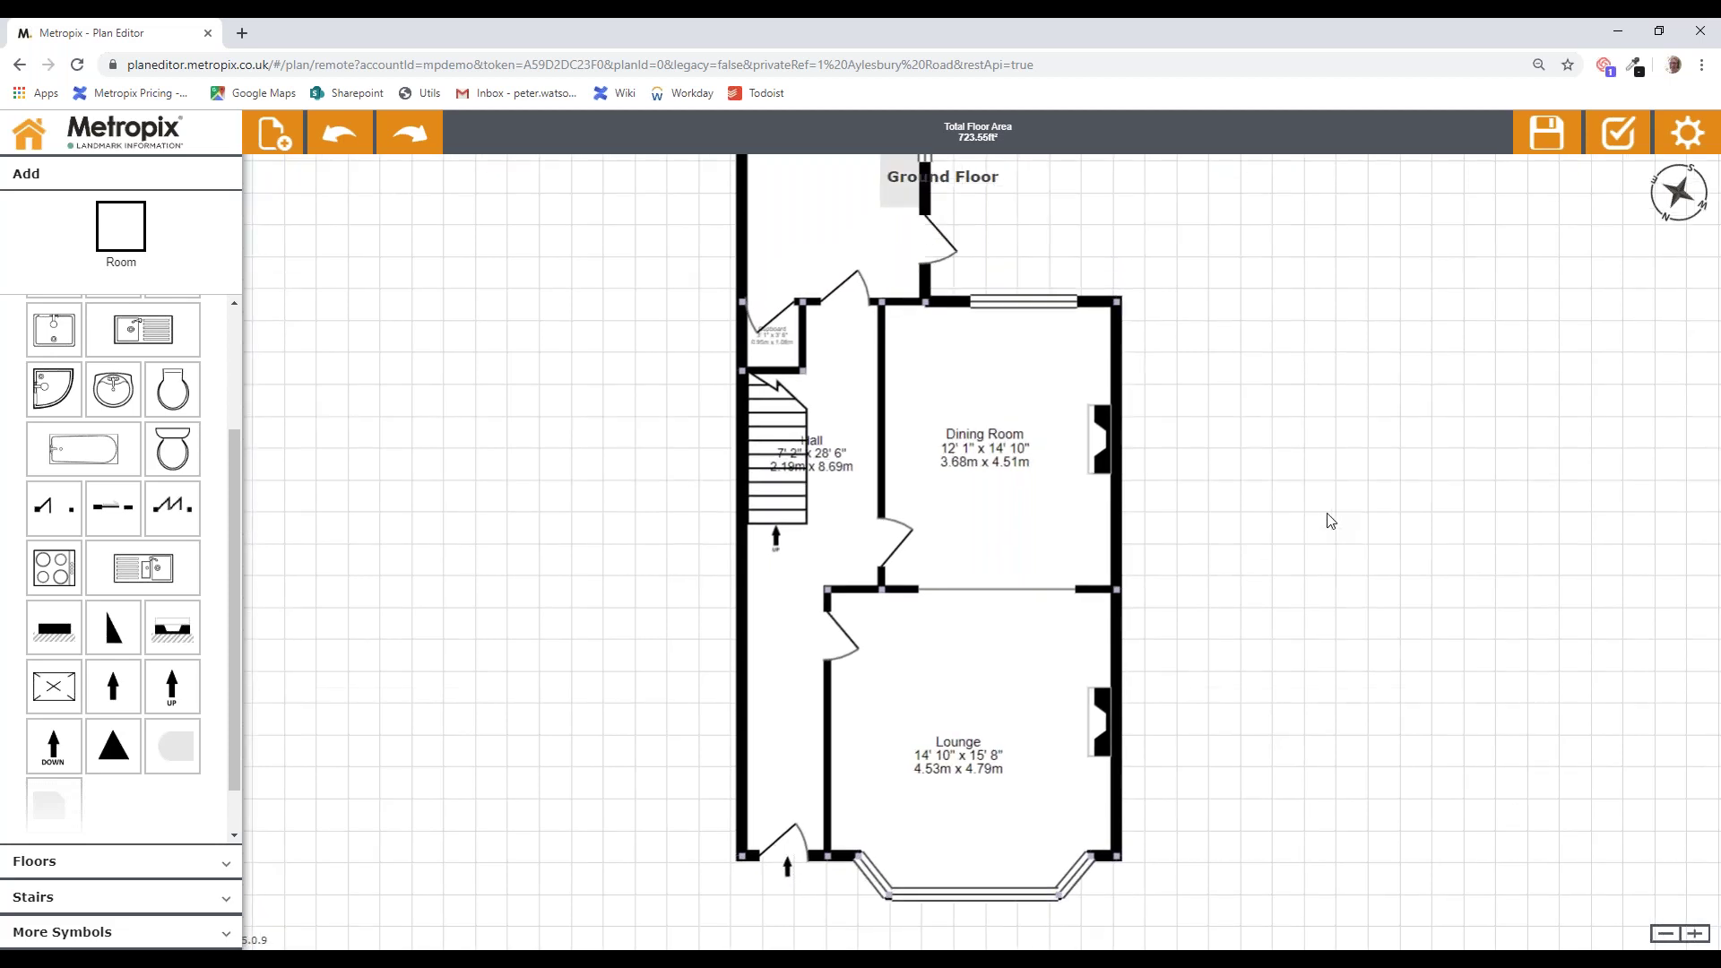
left_click(50, 865)
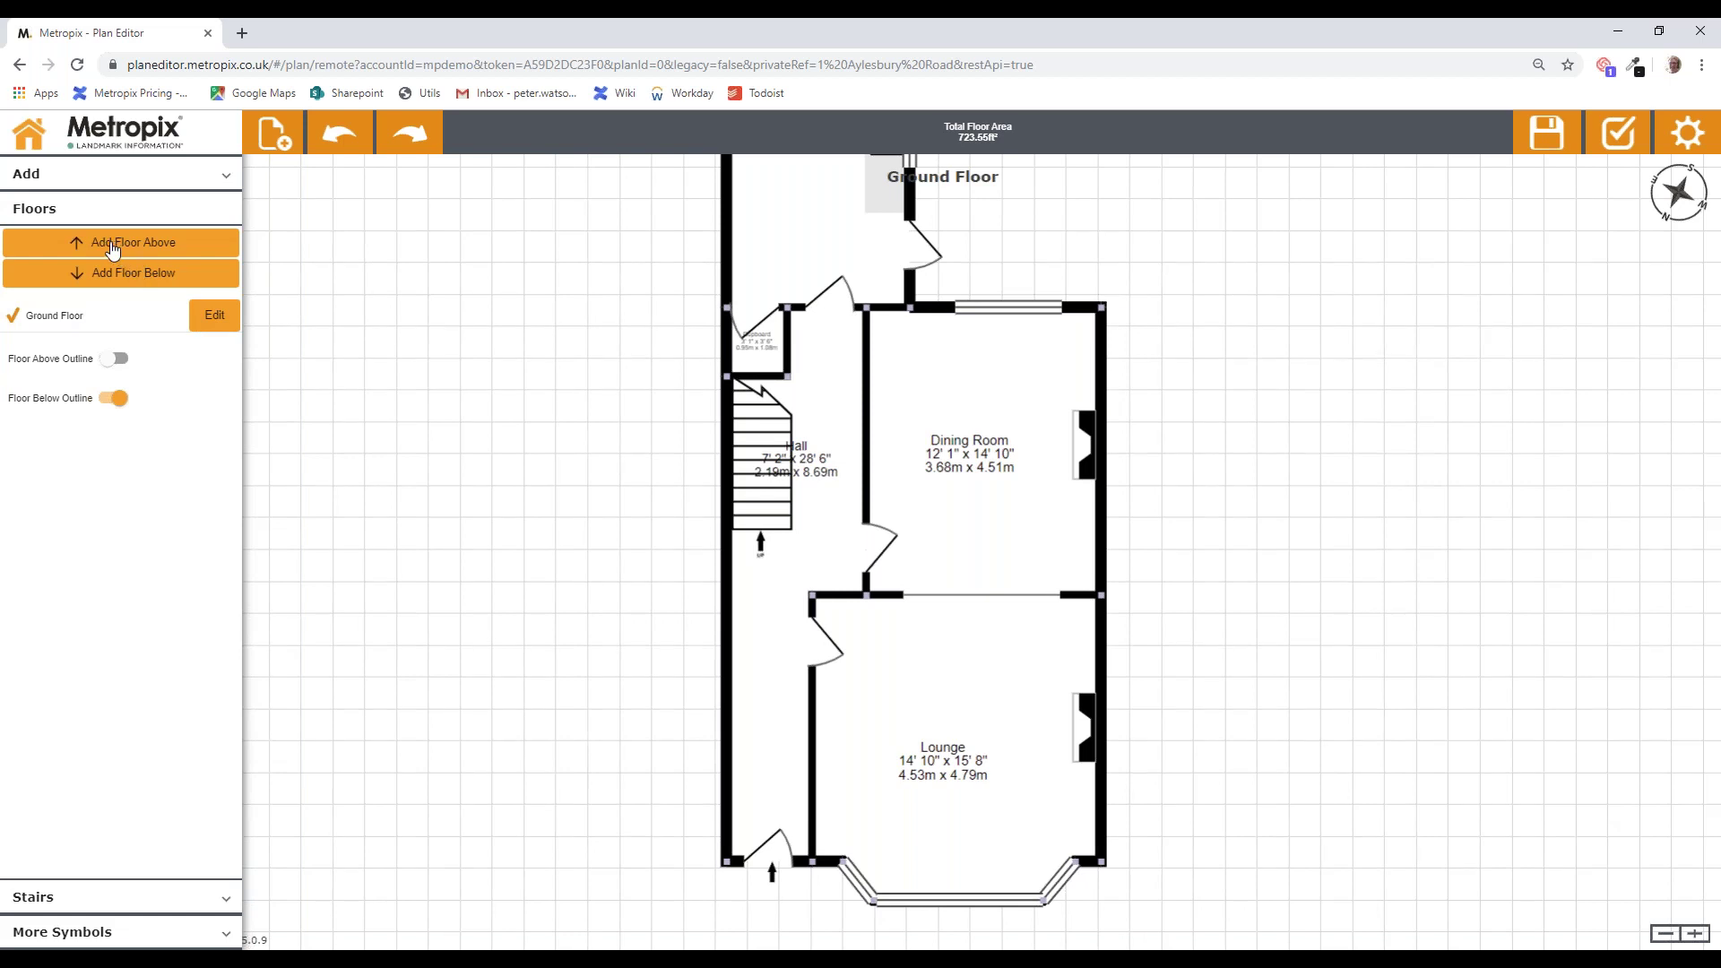
Step: Add a new empty 1st Floor above the Ground Floor
left_click(154, 250)
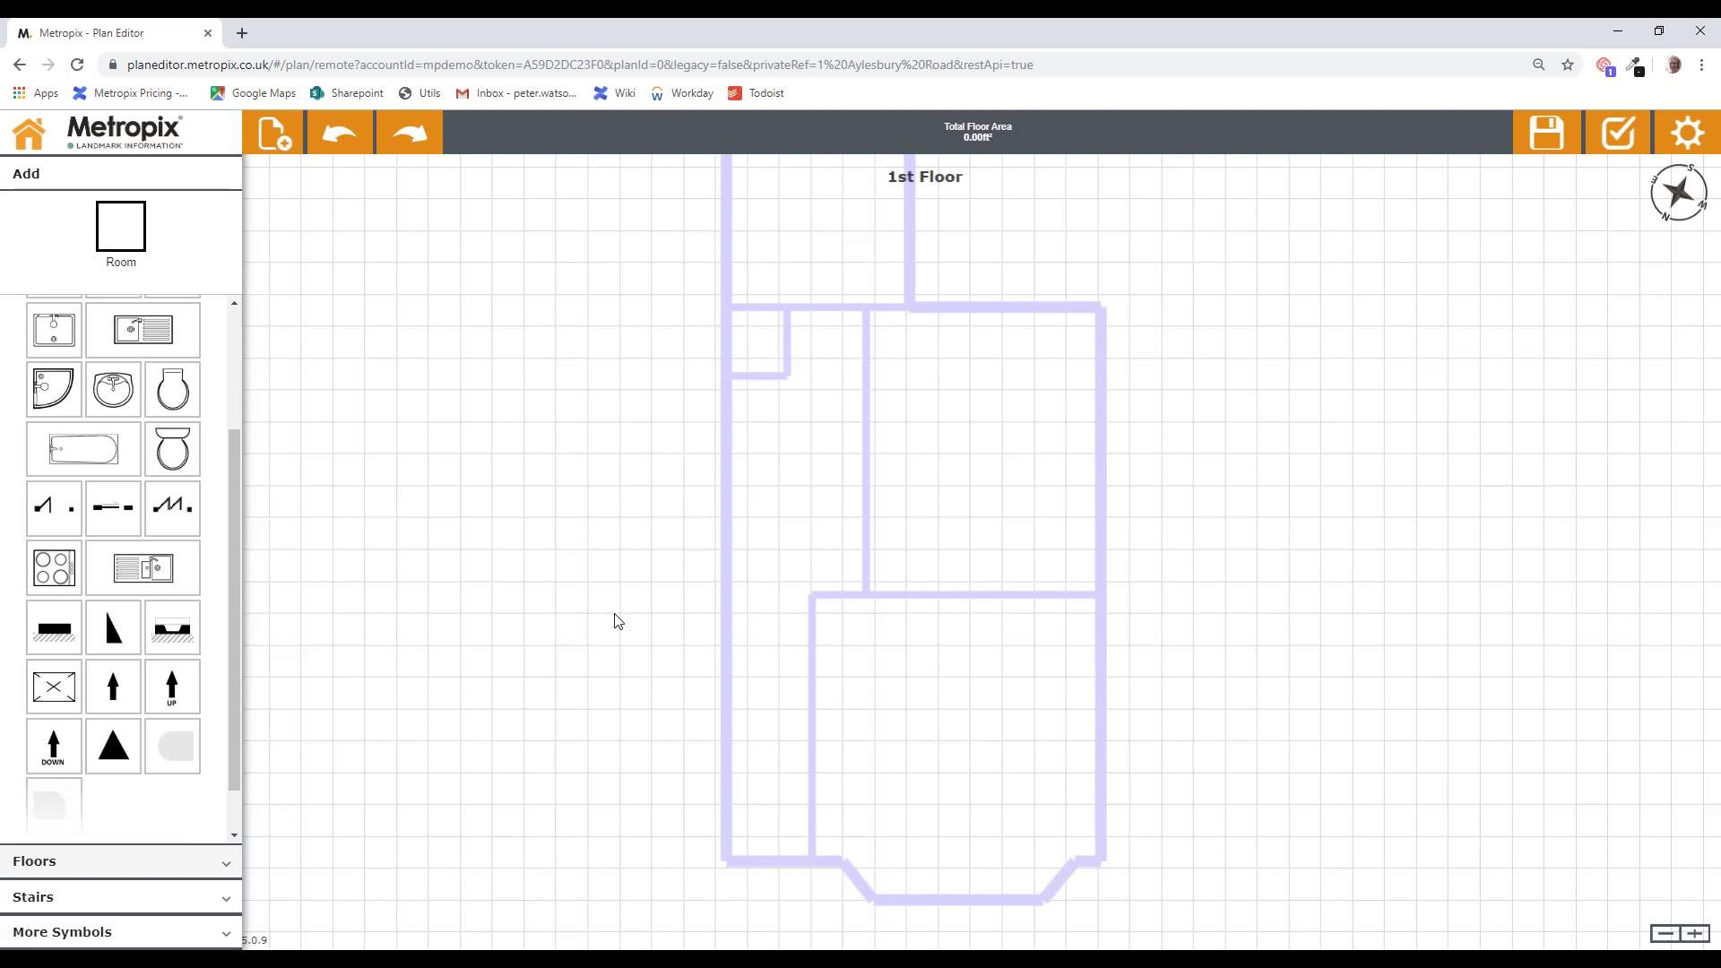
Step: Draw an 18'9" x 13'8" room on the 1st Floor and name it Bedroom 1
left_click(117, 231)
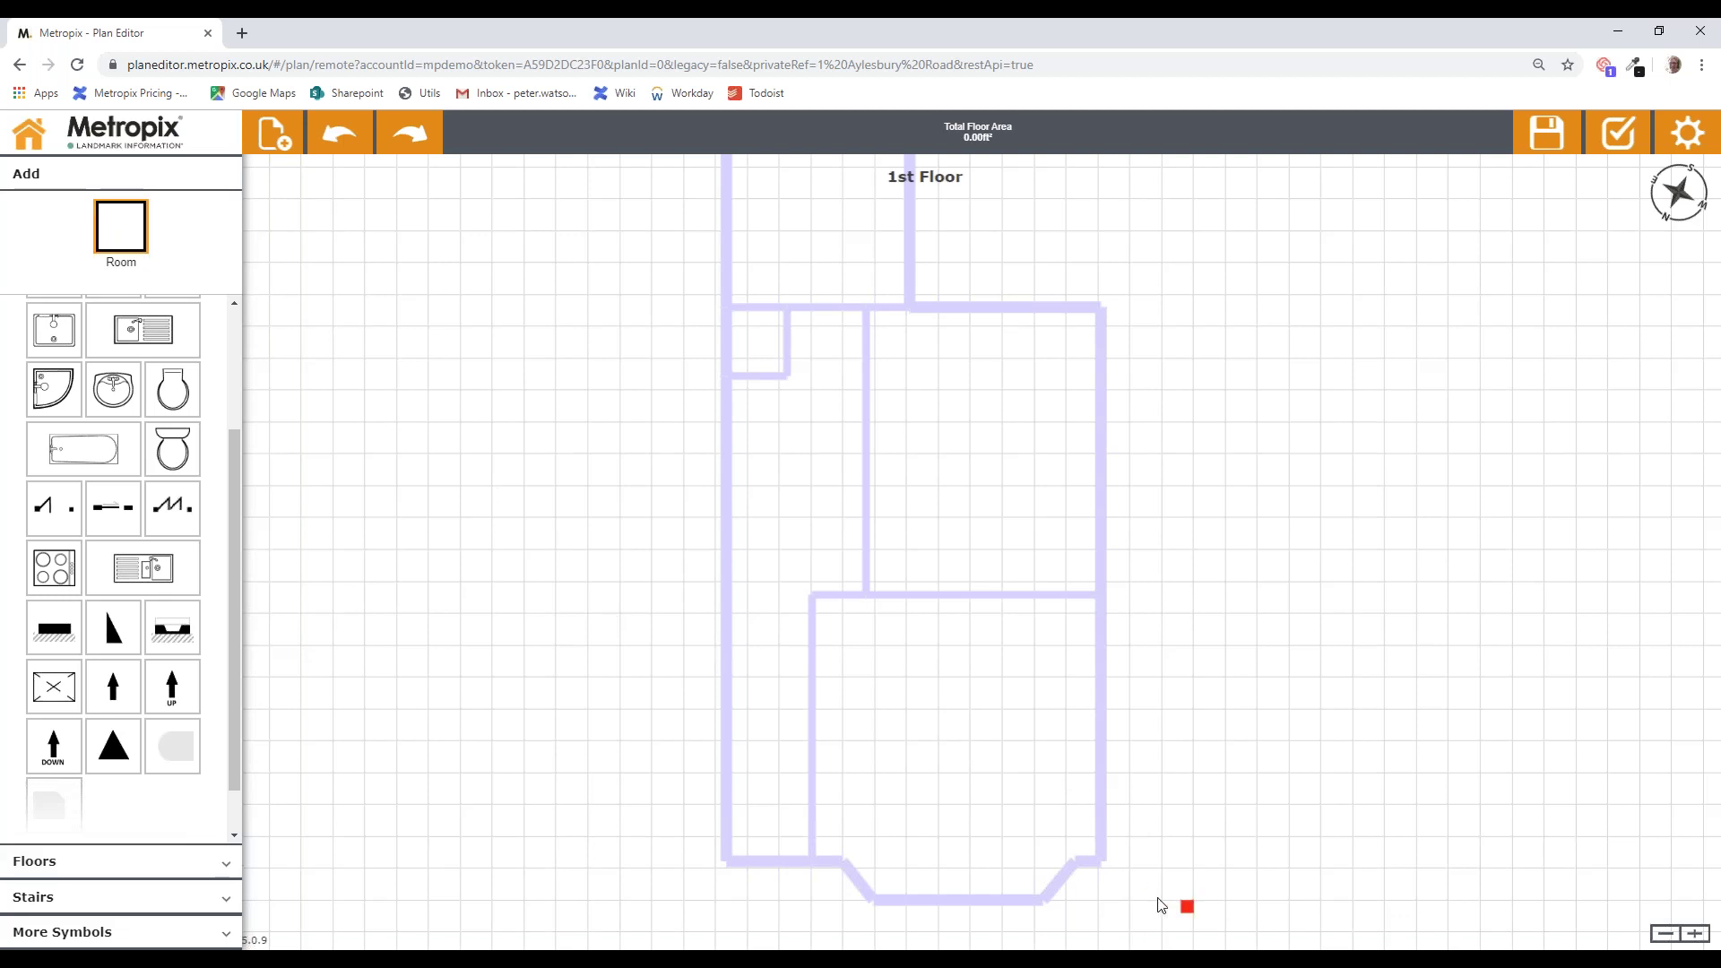
left_click_drag(1102, 862, 726, 594)
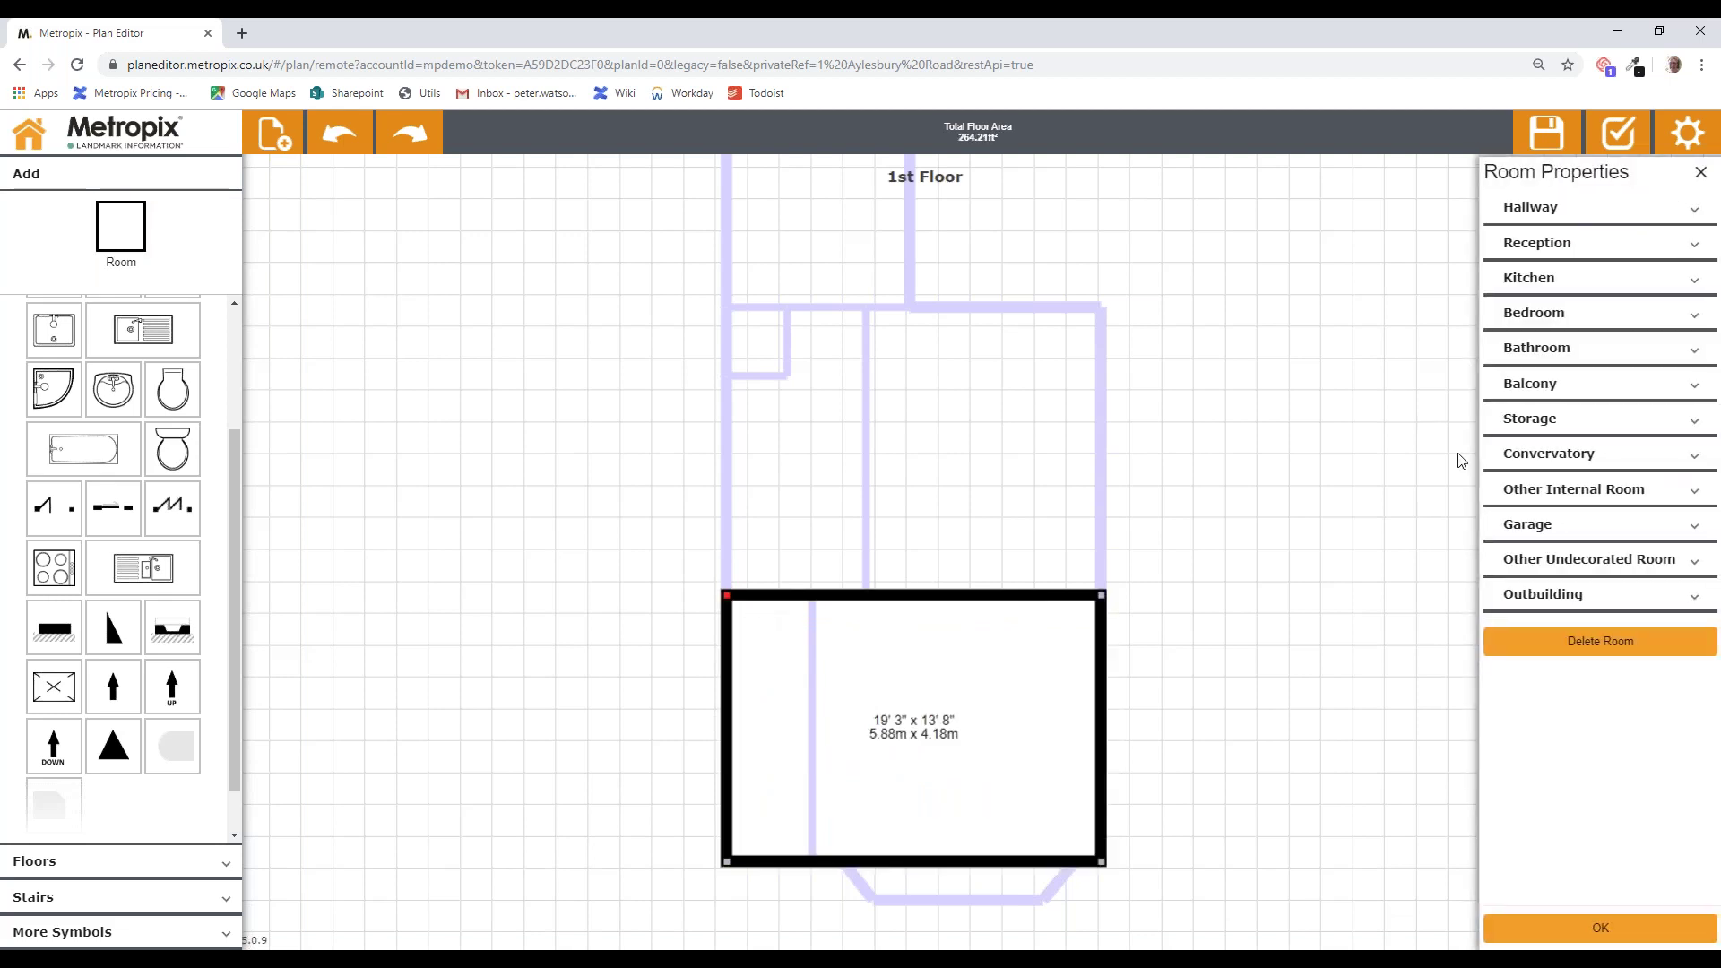
left_click(1538, 316)
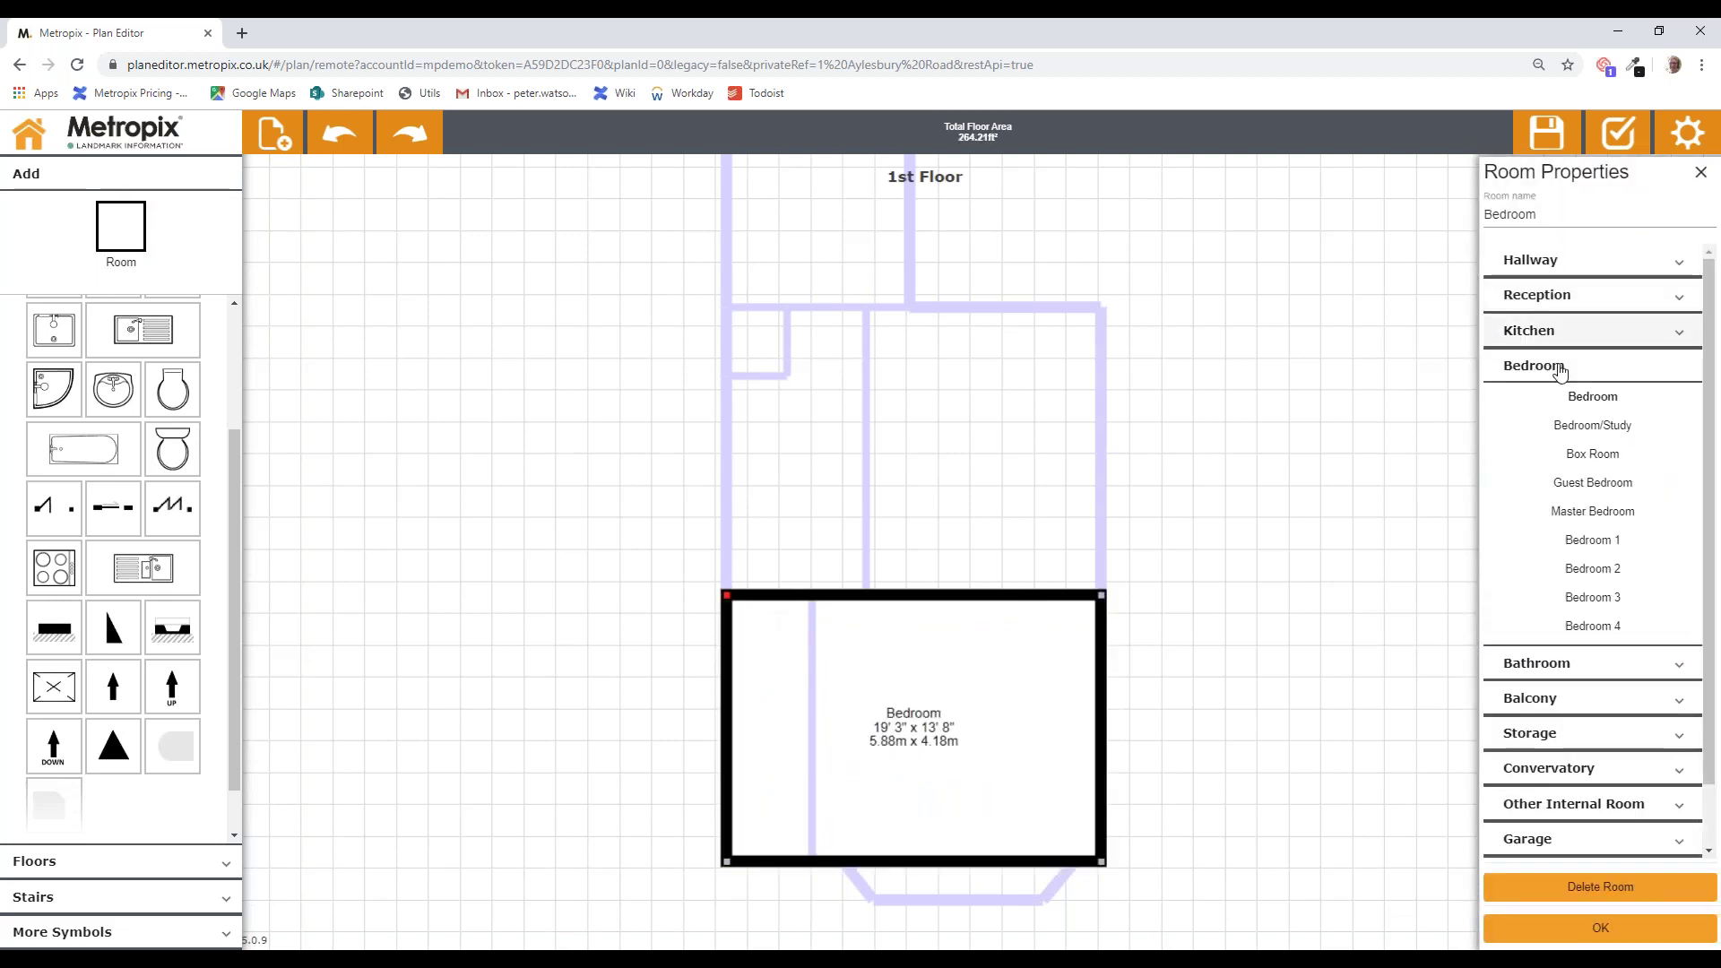
left_click(1613, 543)
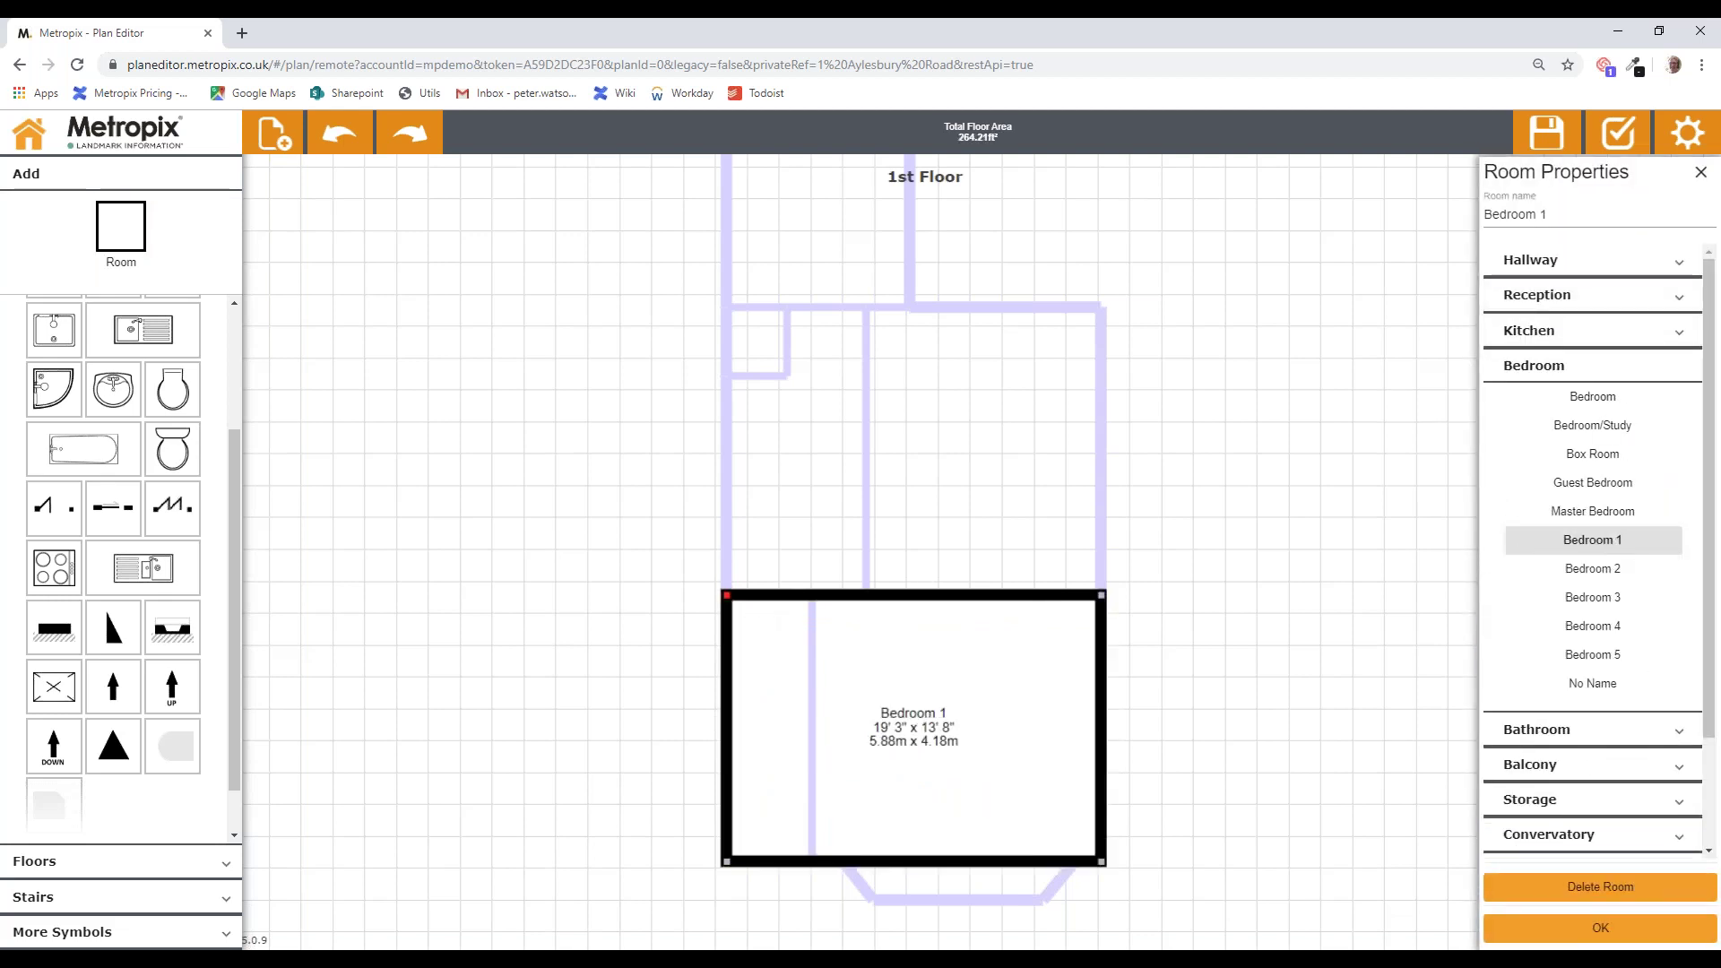
left_click(1616, 929)
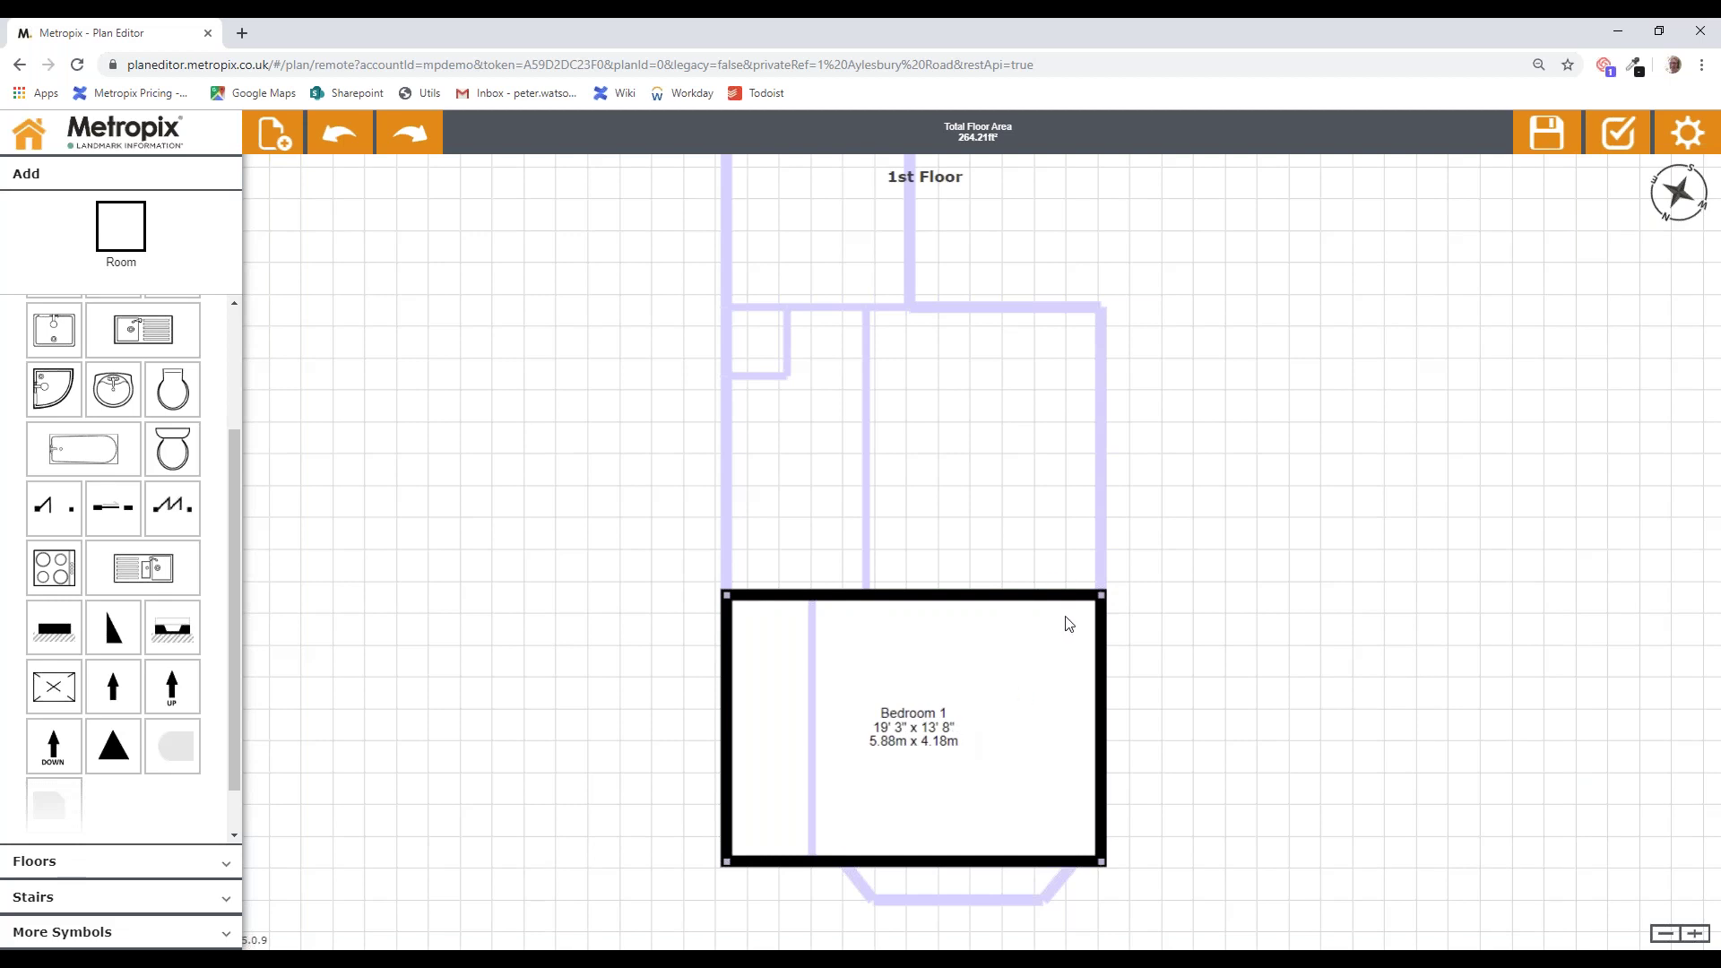
Step: Draw a room above Bedroom 1 and name it Bedroom 2
left_click_drag(1262, 393, 1229, 457)
key("r")
mouse_move(1071, 663)
left_mouse_down()
mouse_move(1022, 576)
mouse_move(840, 378)
left_mouse_up()
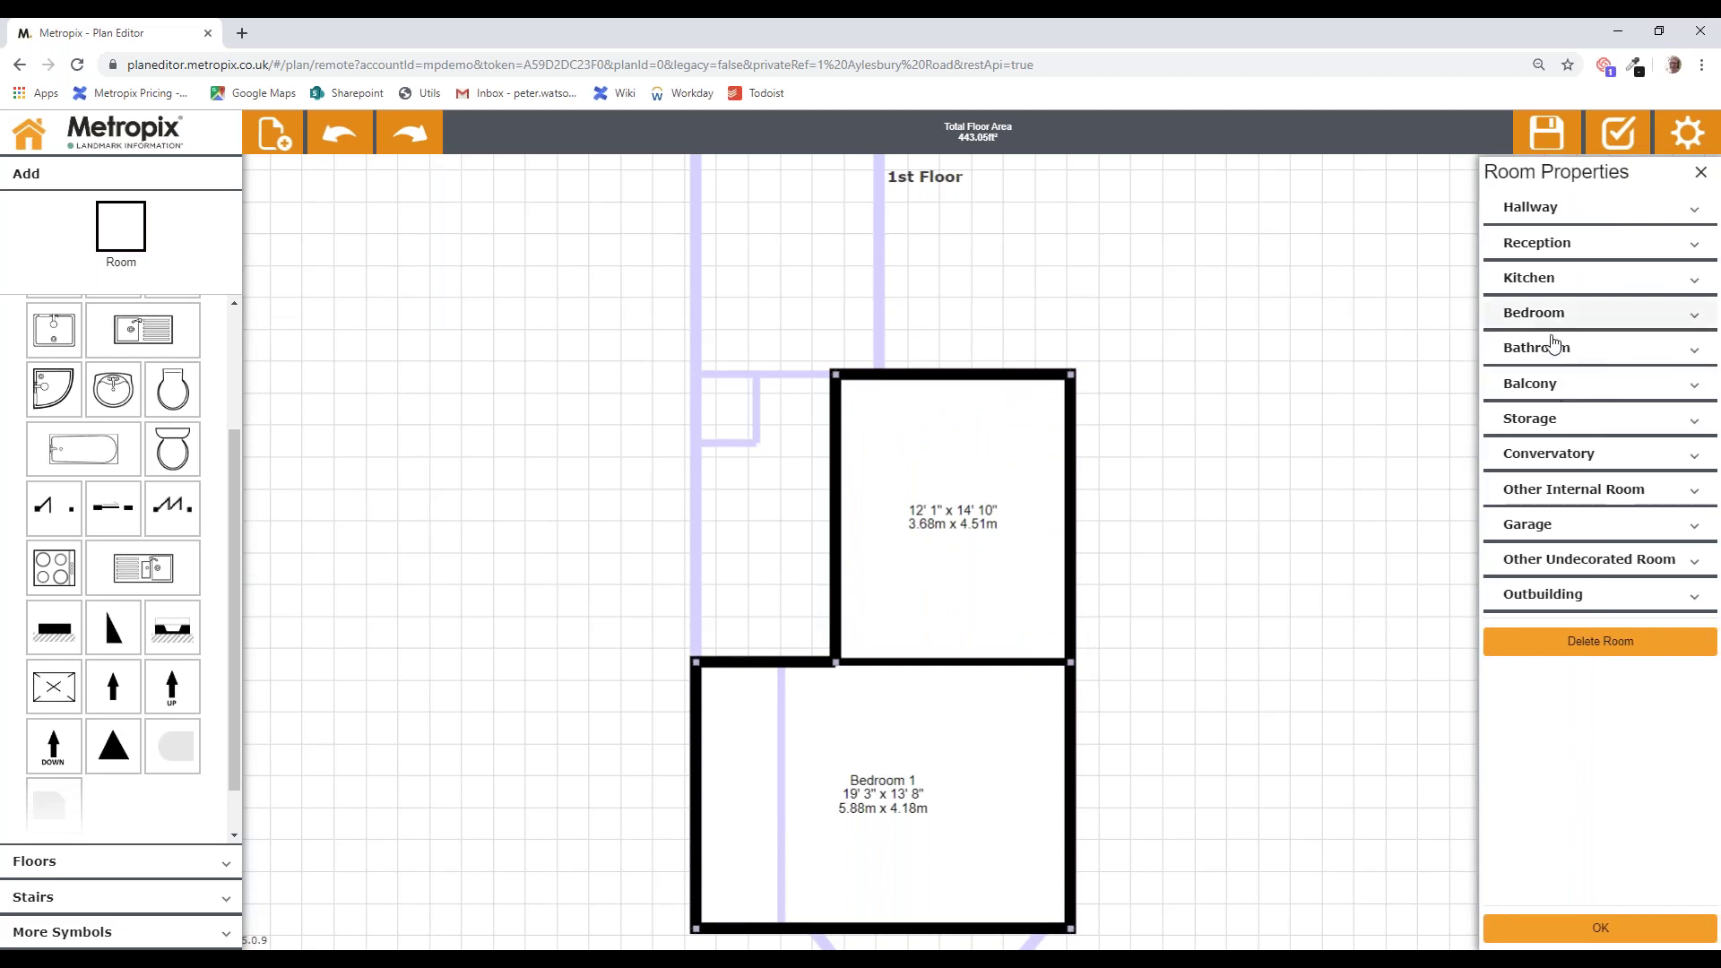
left_click(1519, 352)
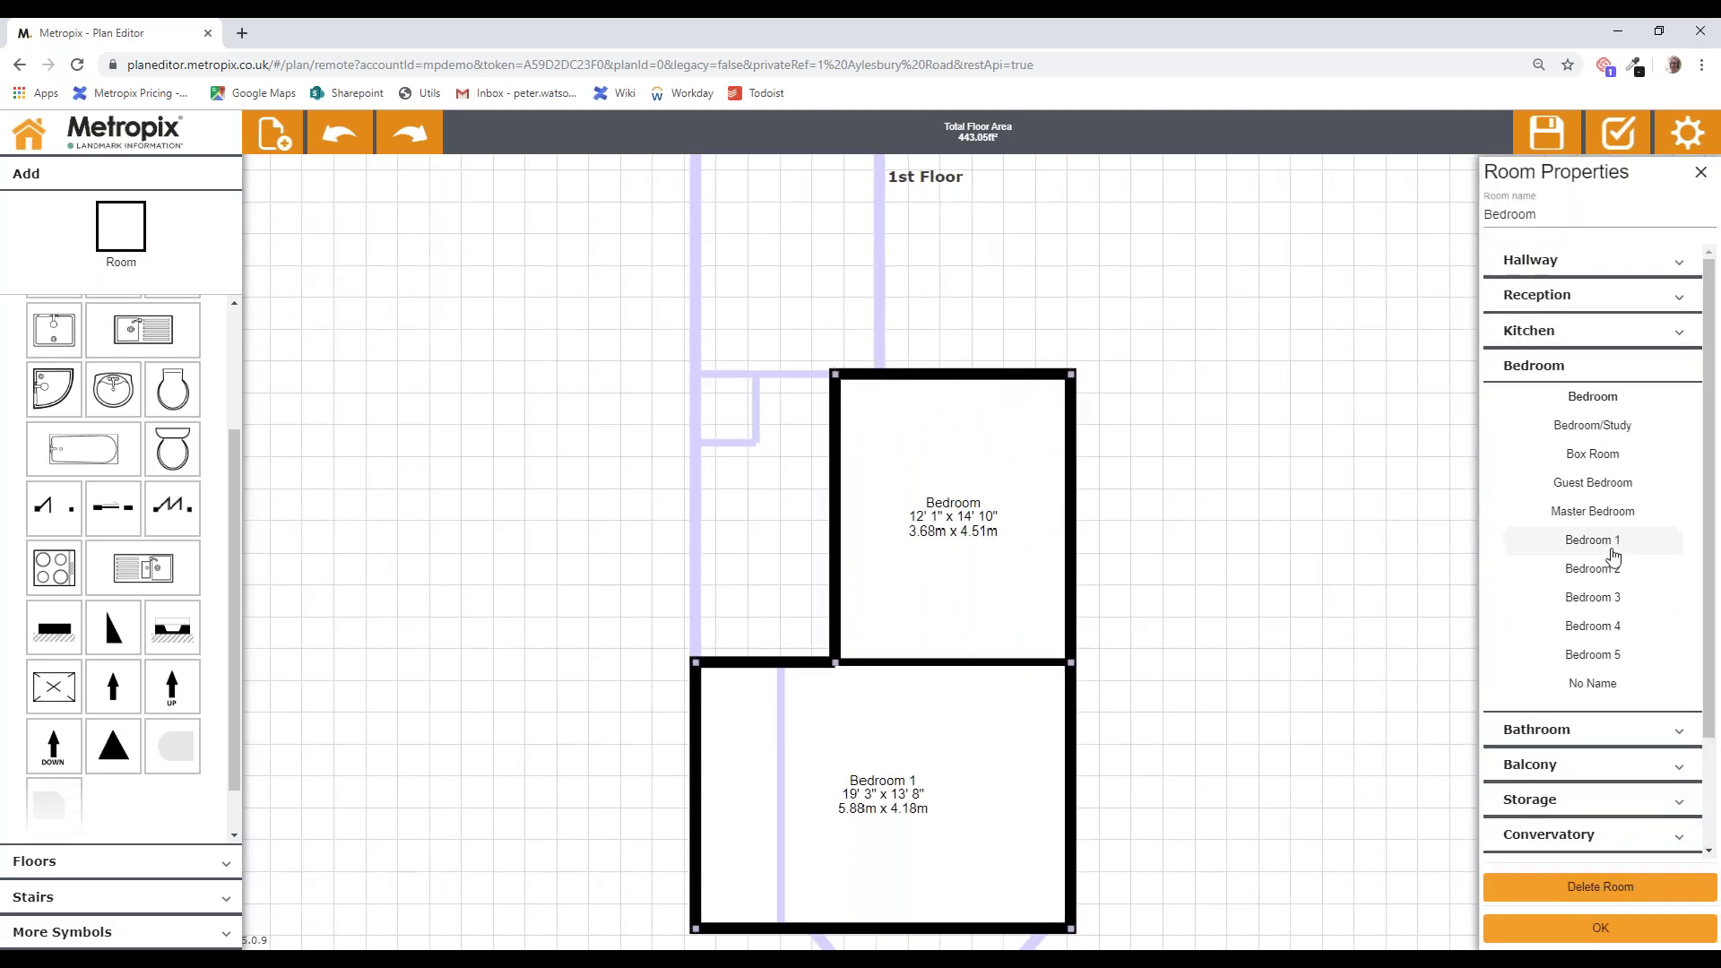
left_click(1619, 570)
left_click(1614, 929)
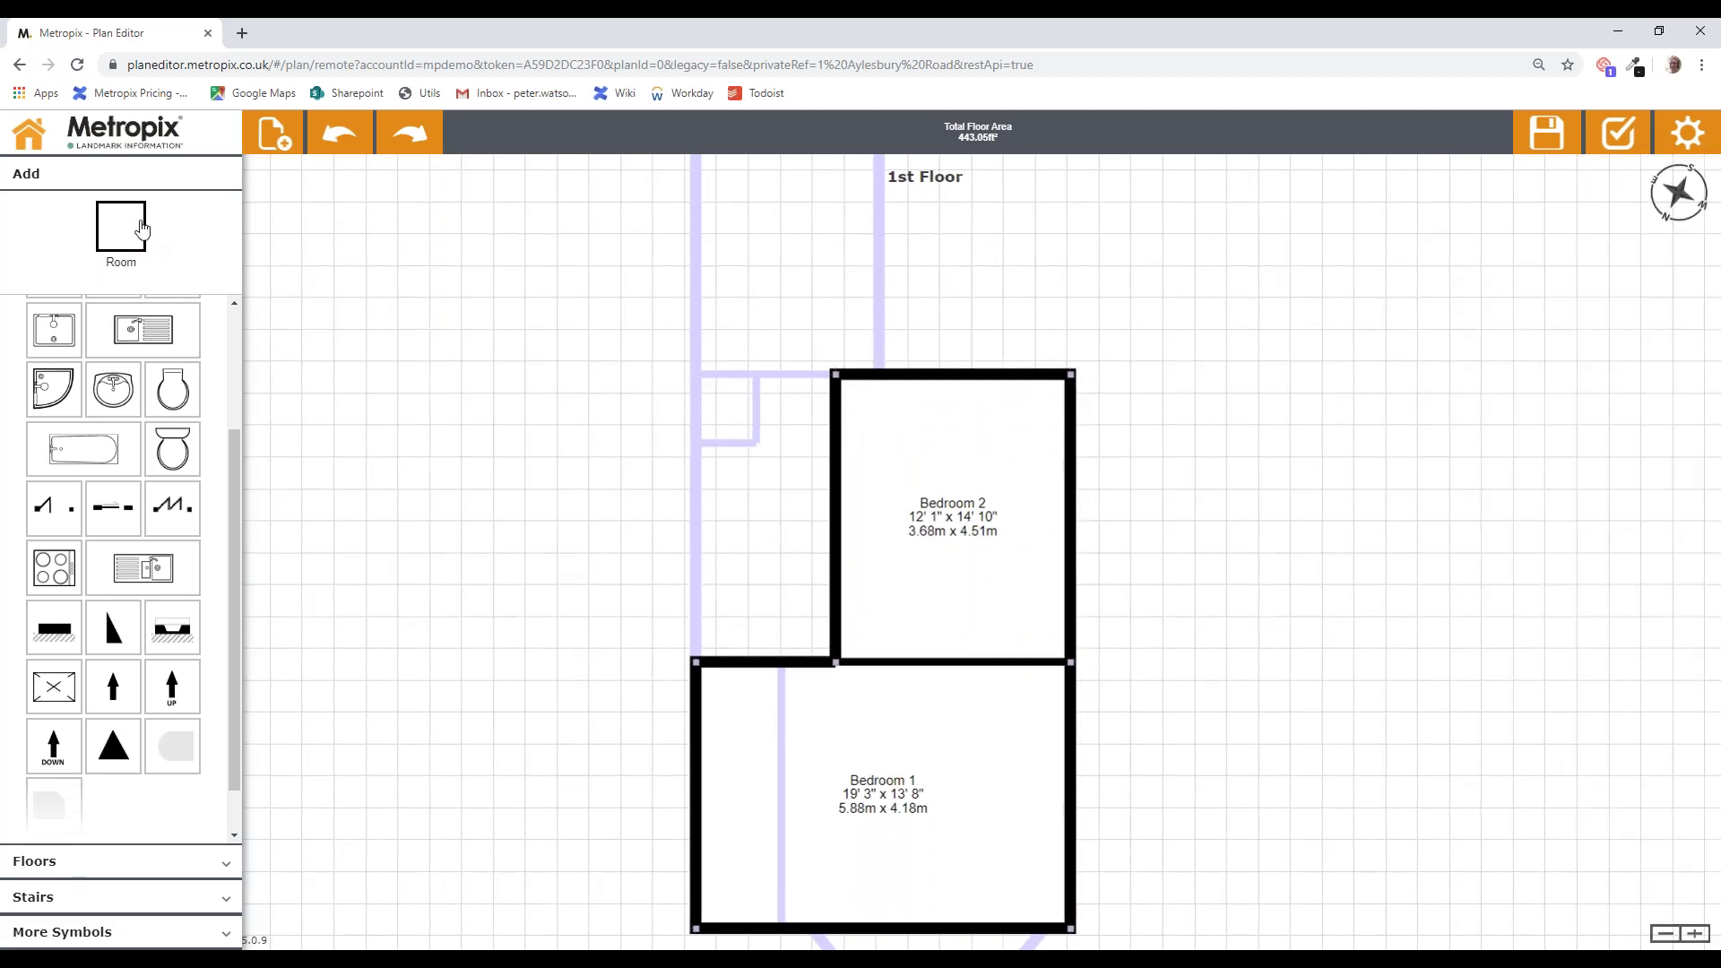
Step: Draw a Landing left of Bedroom 2, then a 9' 5" x 15' 1" room above it
left_click_drag(834, 662, 700, 380)
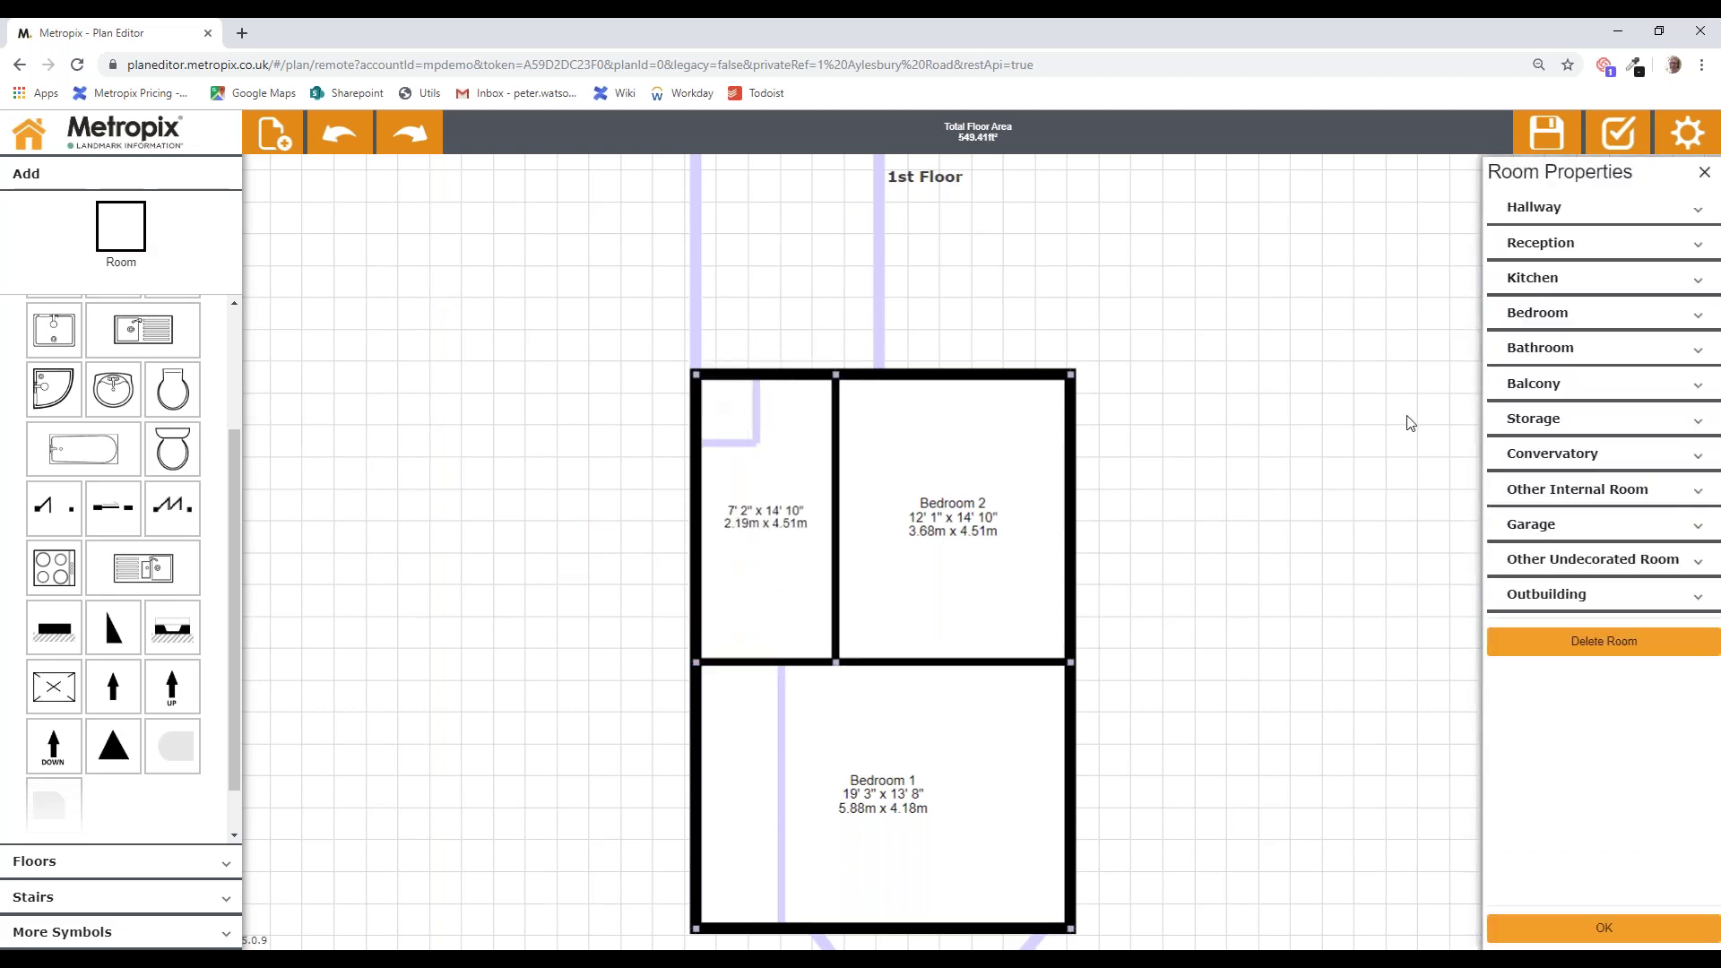
left_click(1544, 211)
left_click(1614, 380)
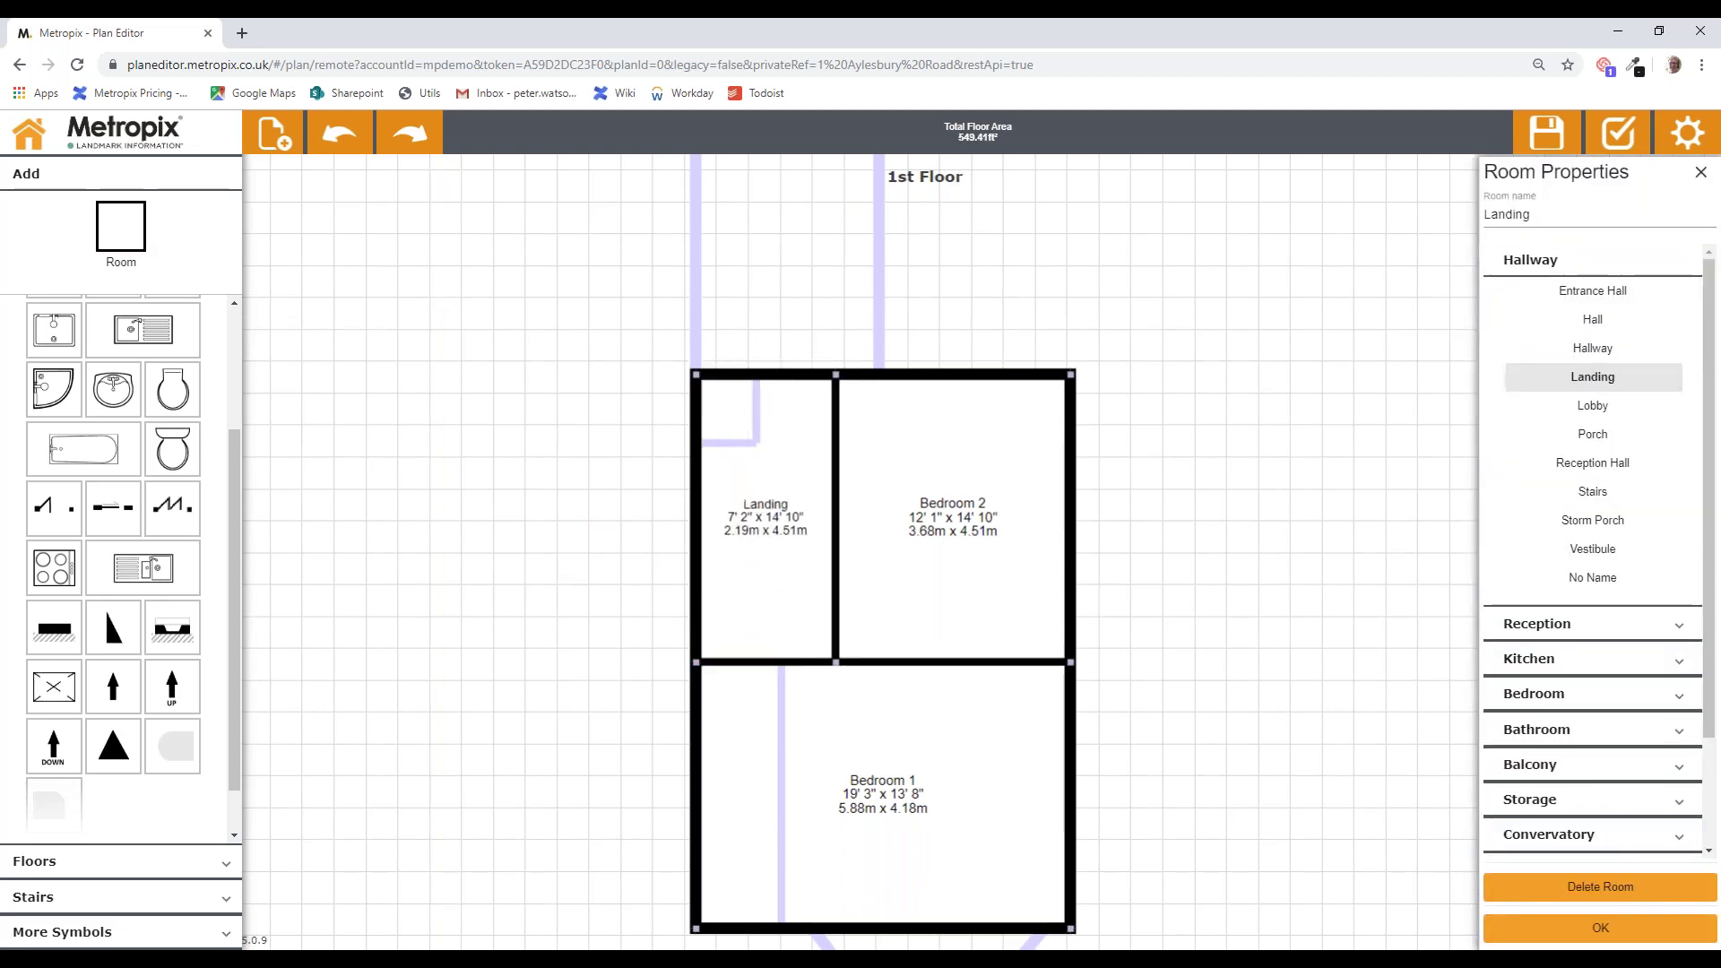
left_click(1597, 928)
left_click_drag(1246, 548, 1305, 781)
left_click(106, 242)
left_click_drag(756, 607, 954, 330)
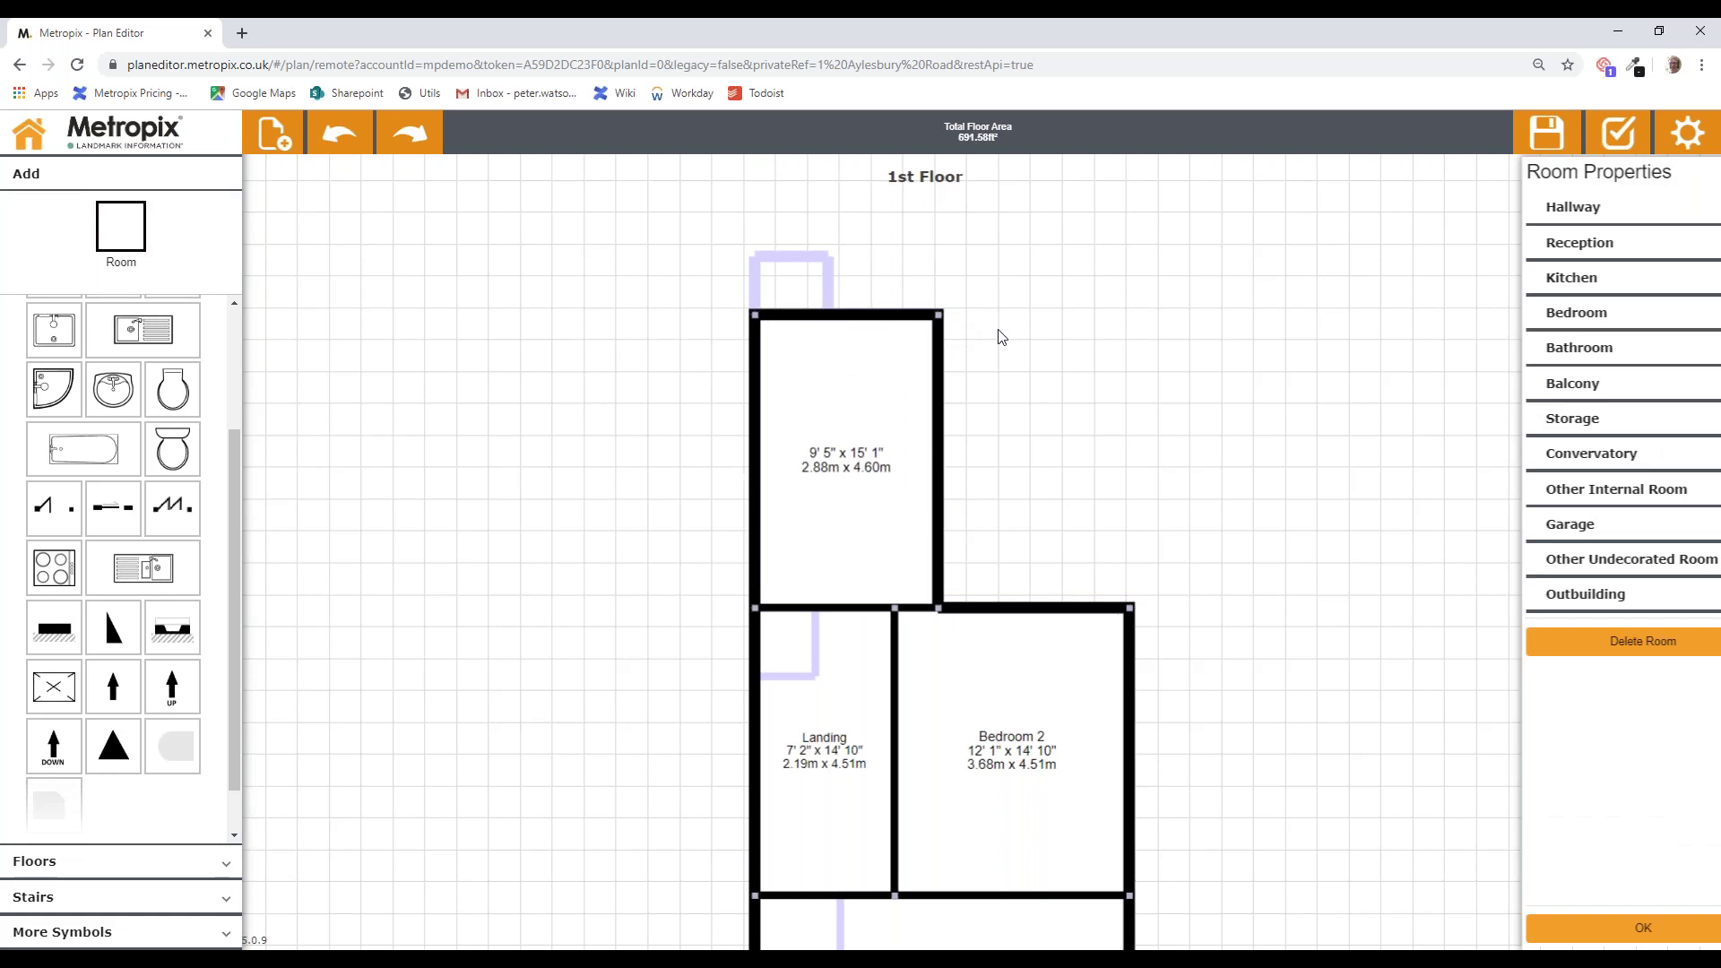
Step: Name the room Bathroom, split its top wall and raise the left part to reach 9' 5" x 18' 1"
left_click(1550, 348)
left_click(1600, 928)
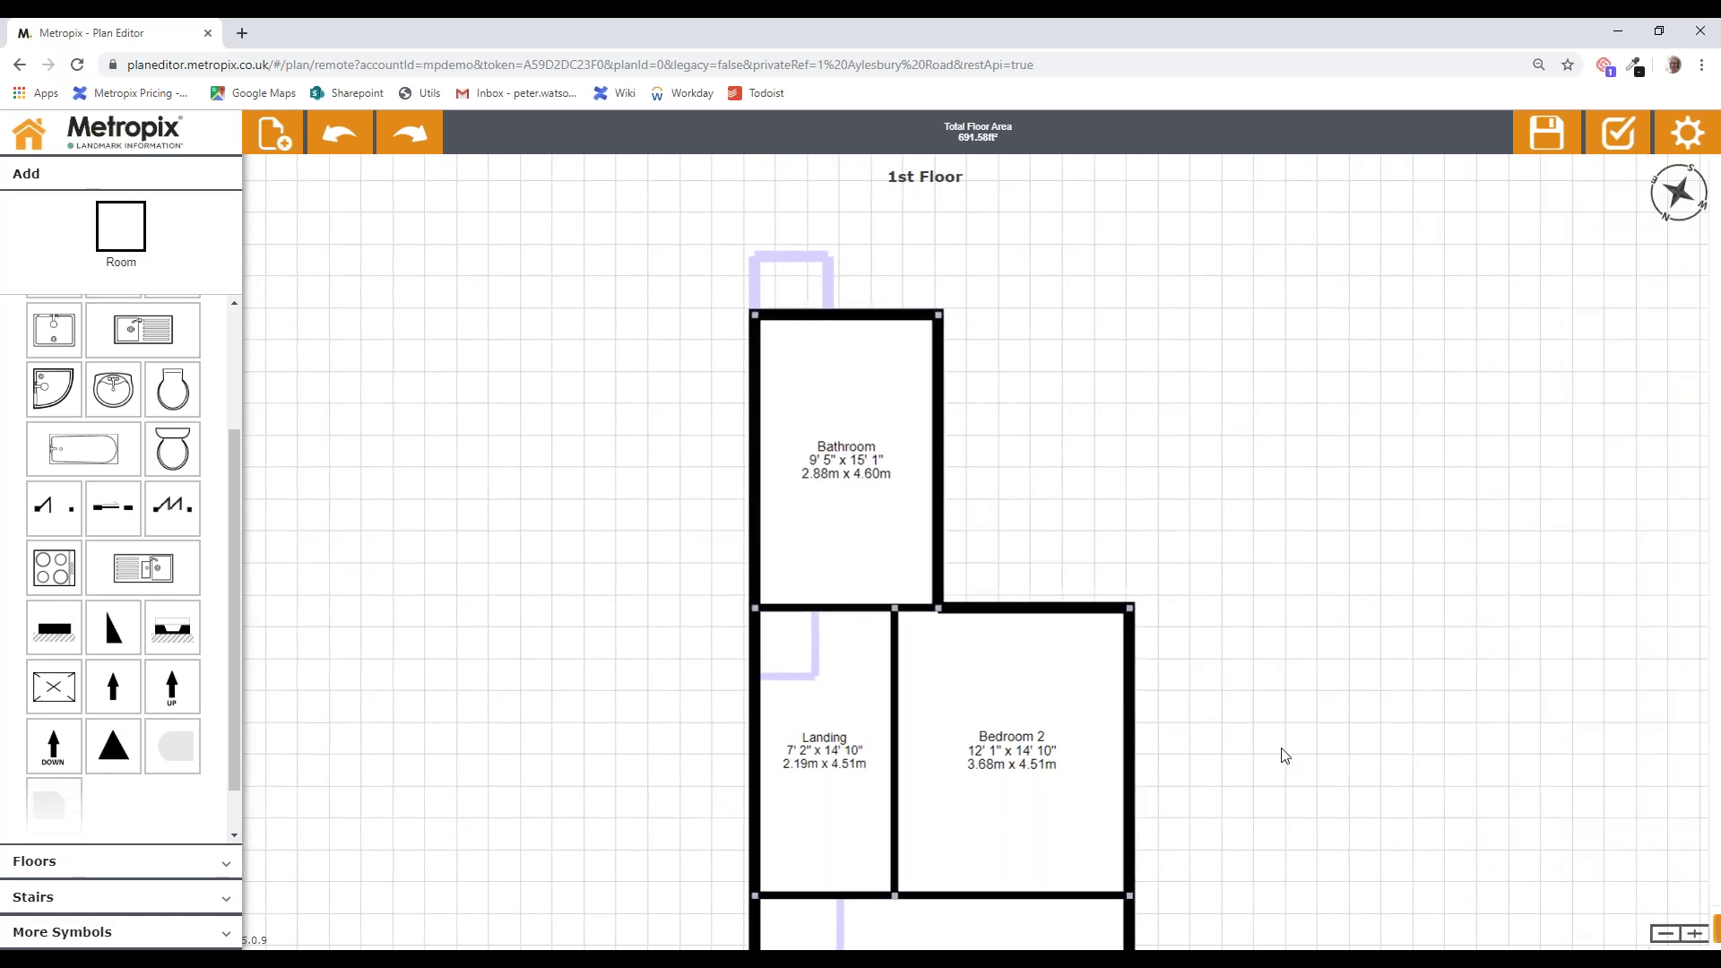
left_click(824, 312)
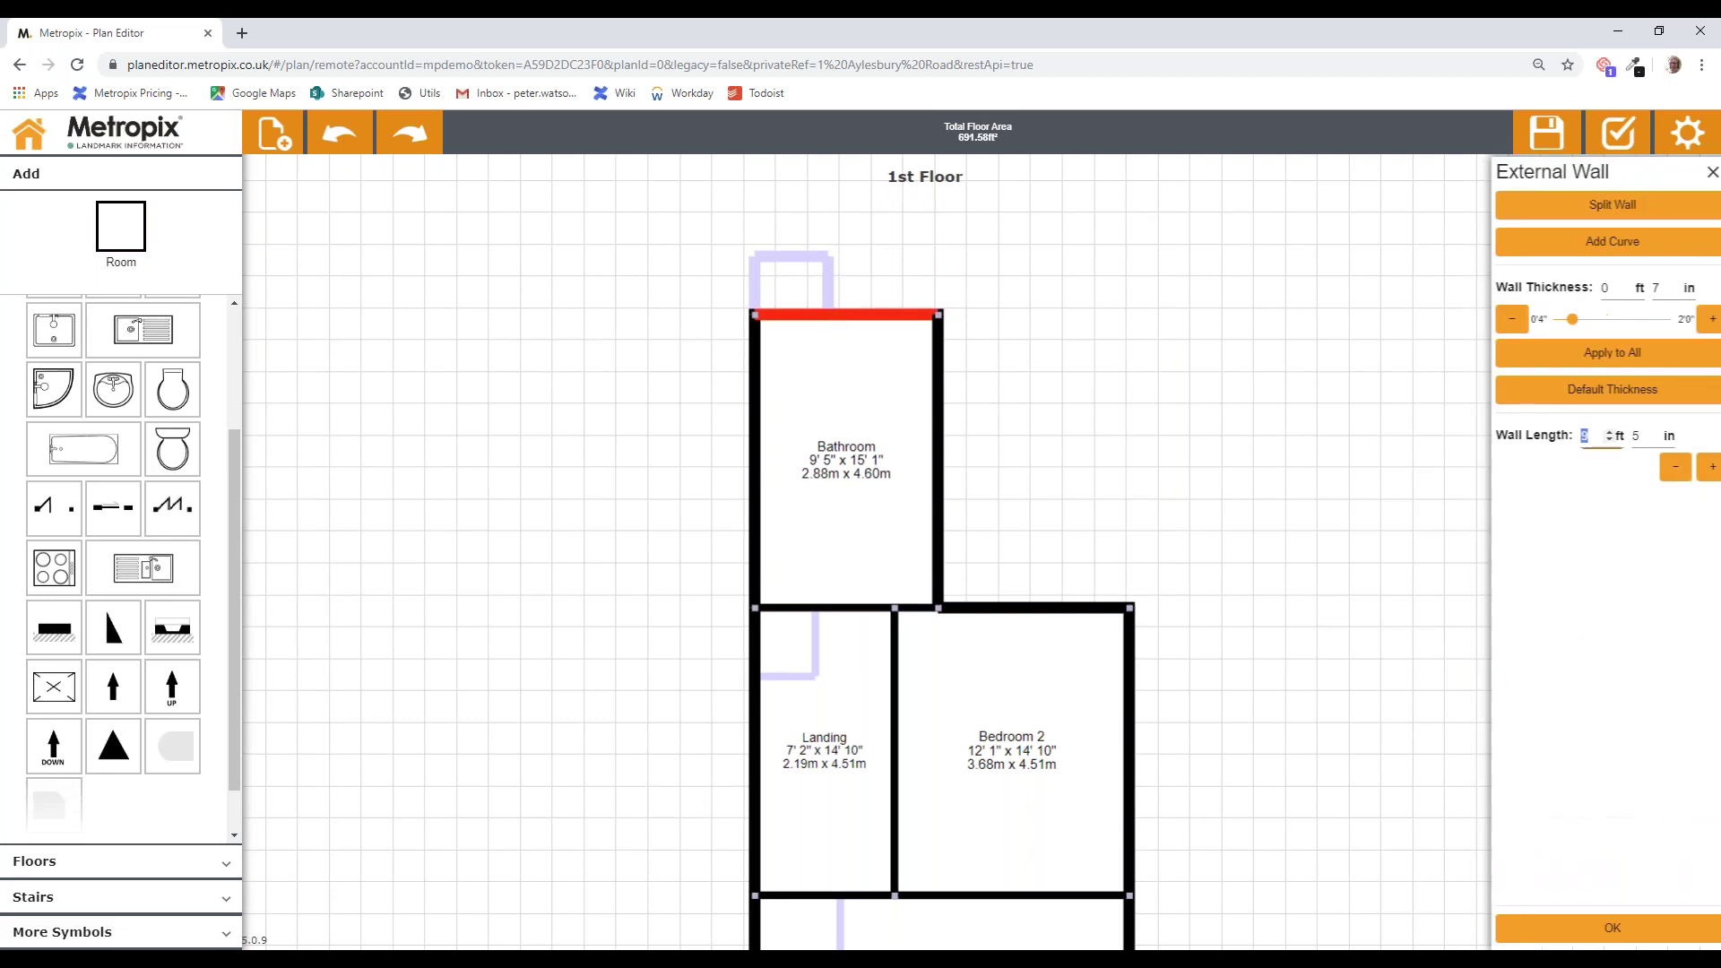
left_click(1600, 204)
left_click(1223, 339)
left_click_drag(796, 317, 804, 261)
left_click_drag(1304, 729, 1238, 681)
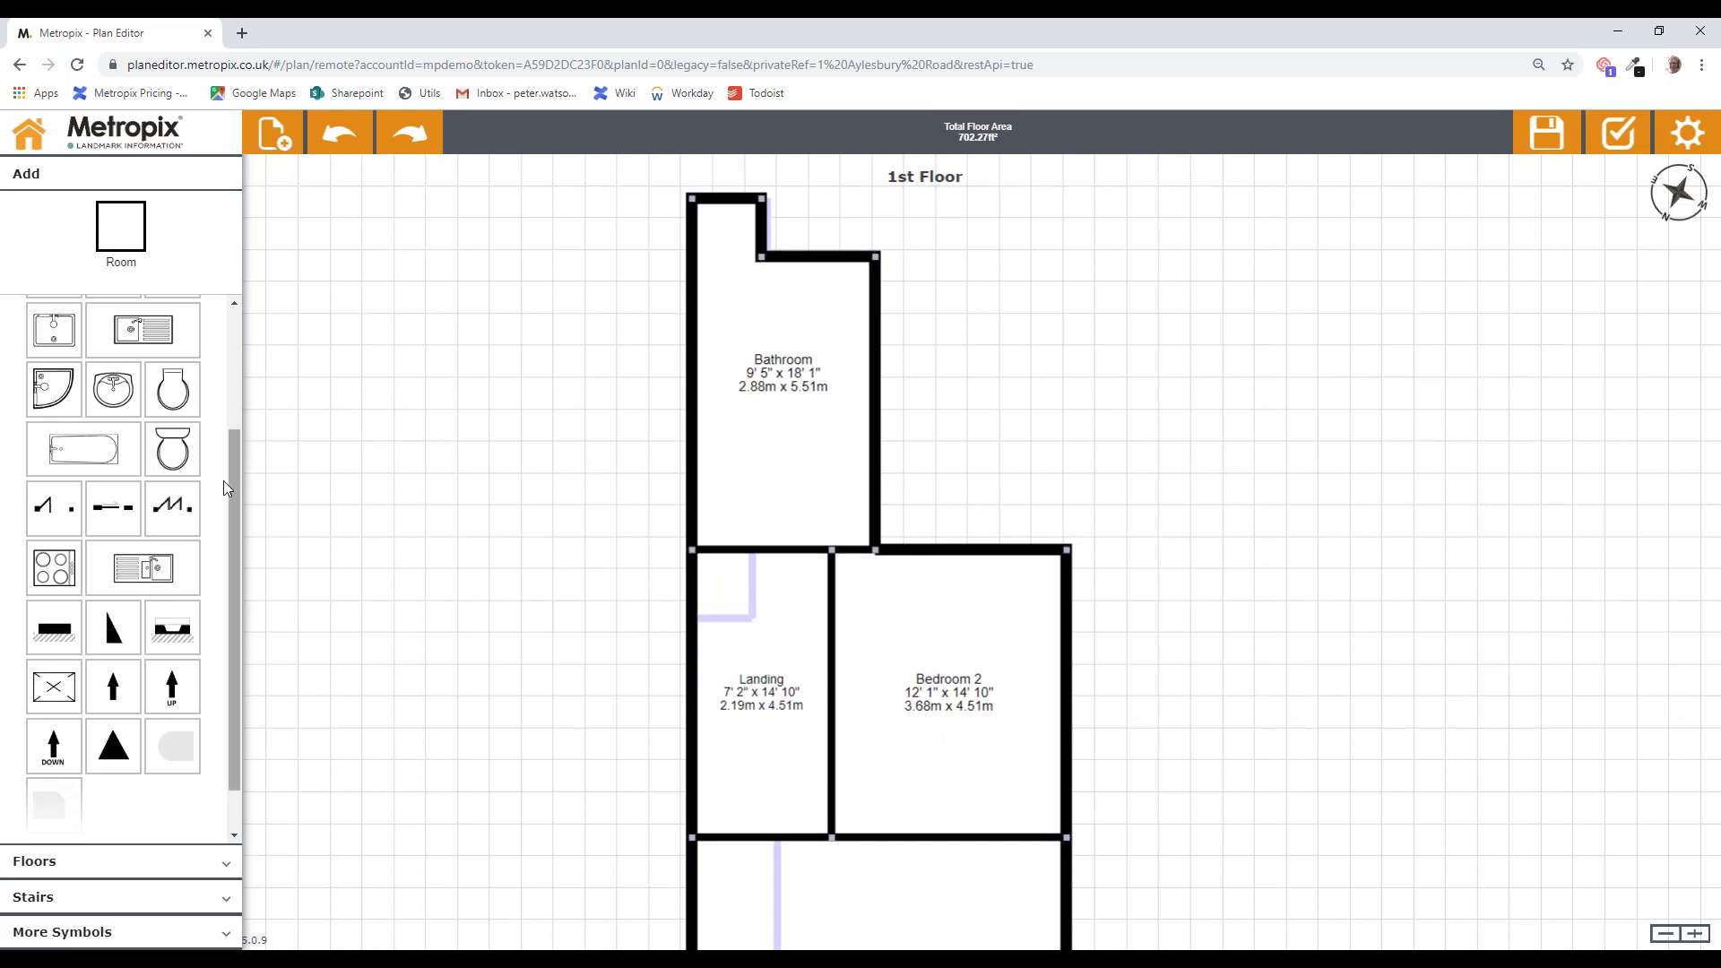
left_click_drag(231, 477, 244, 283)
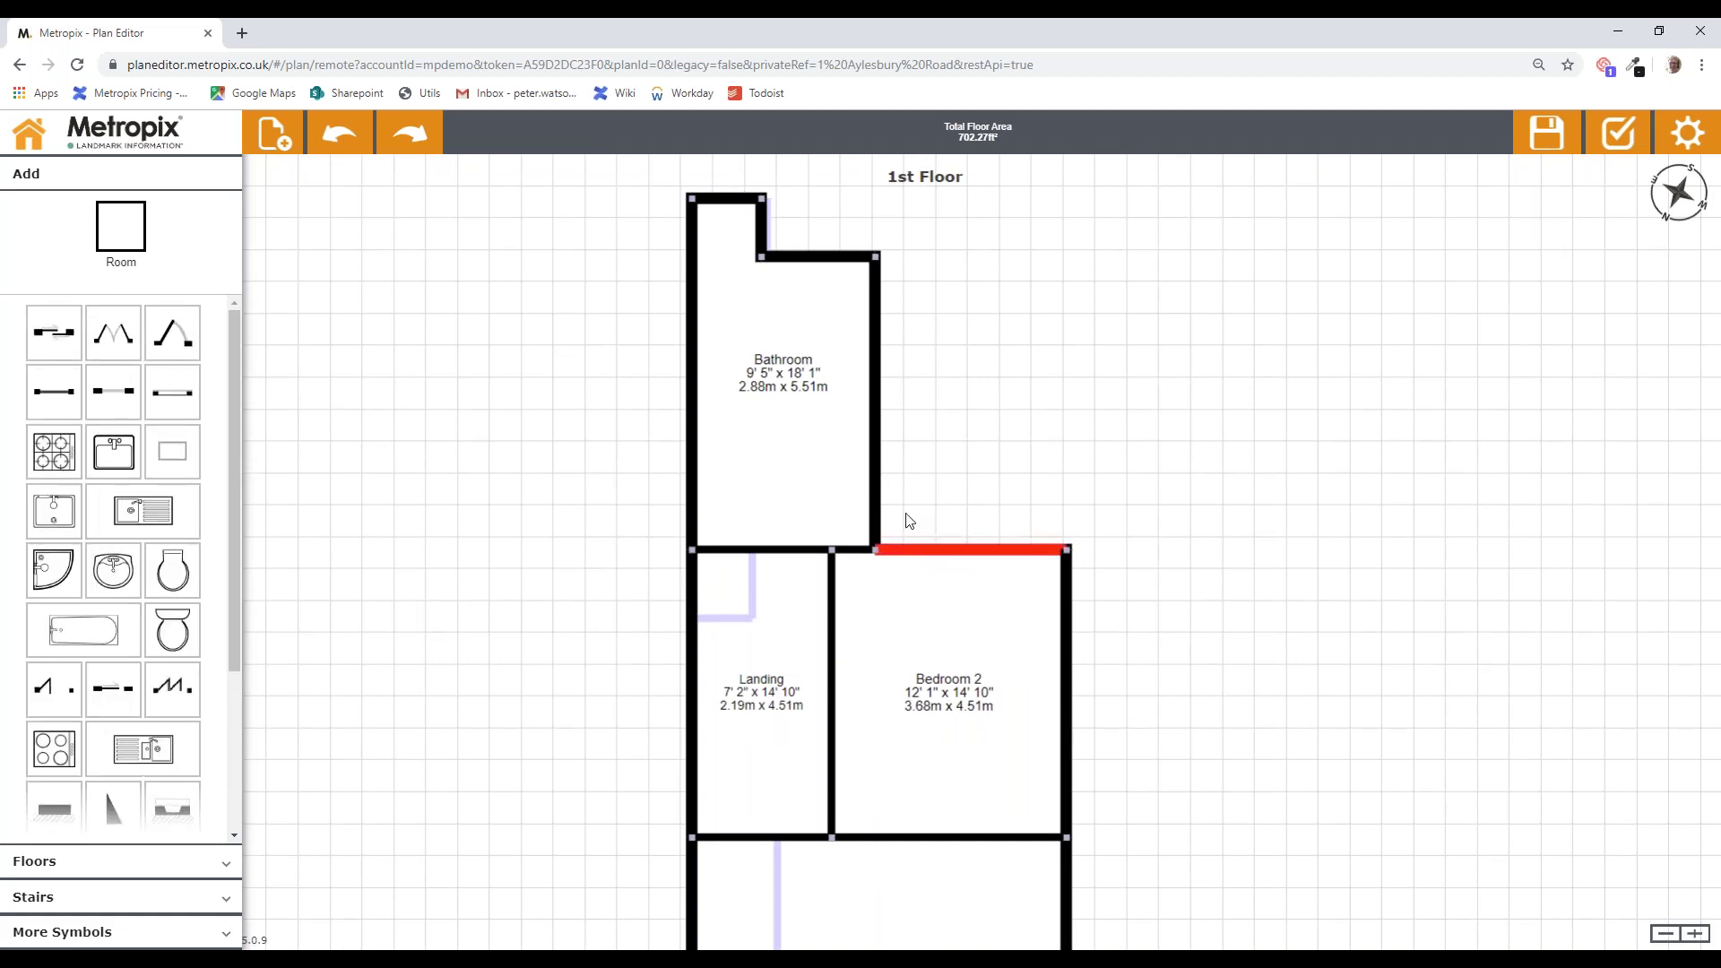
mouse_move(960, 467)
left_mouse_down()
mouse_move(1020, 446)
mouse_move(975, 452)
left_mouse_up()
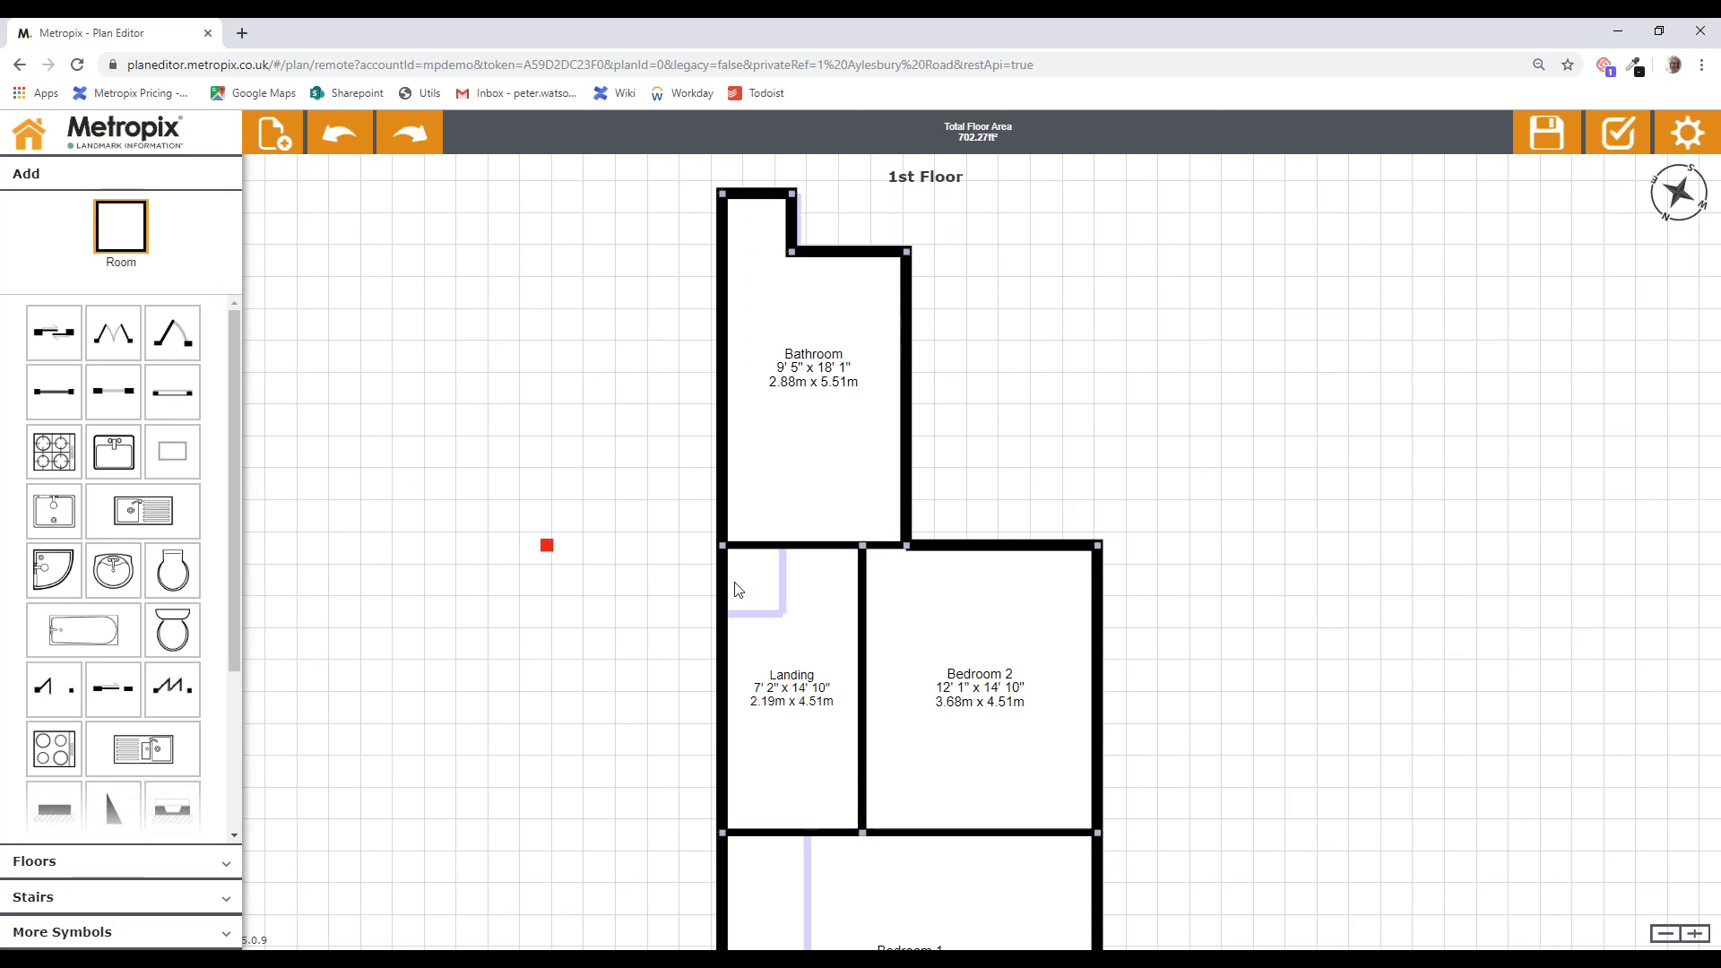
Step: Draw a 7' 1" x 4' 4" room above Bedroom 2 and name it Balcony
left_click_drag(934, 546, 1077, 464)
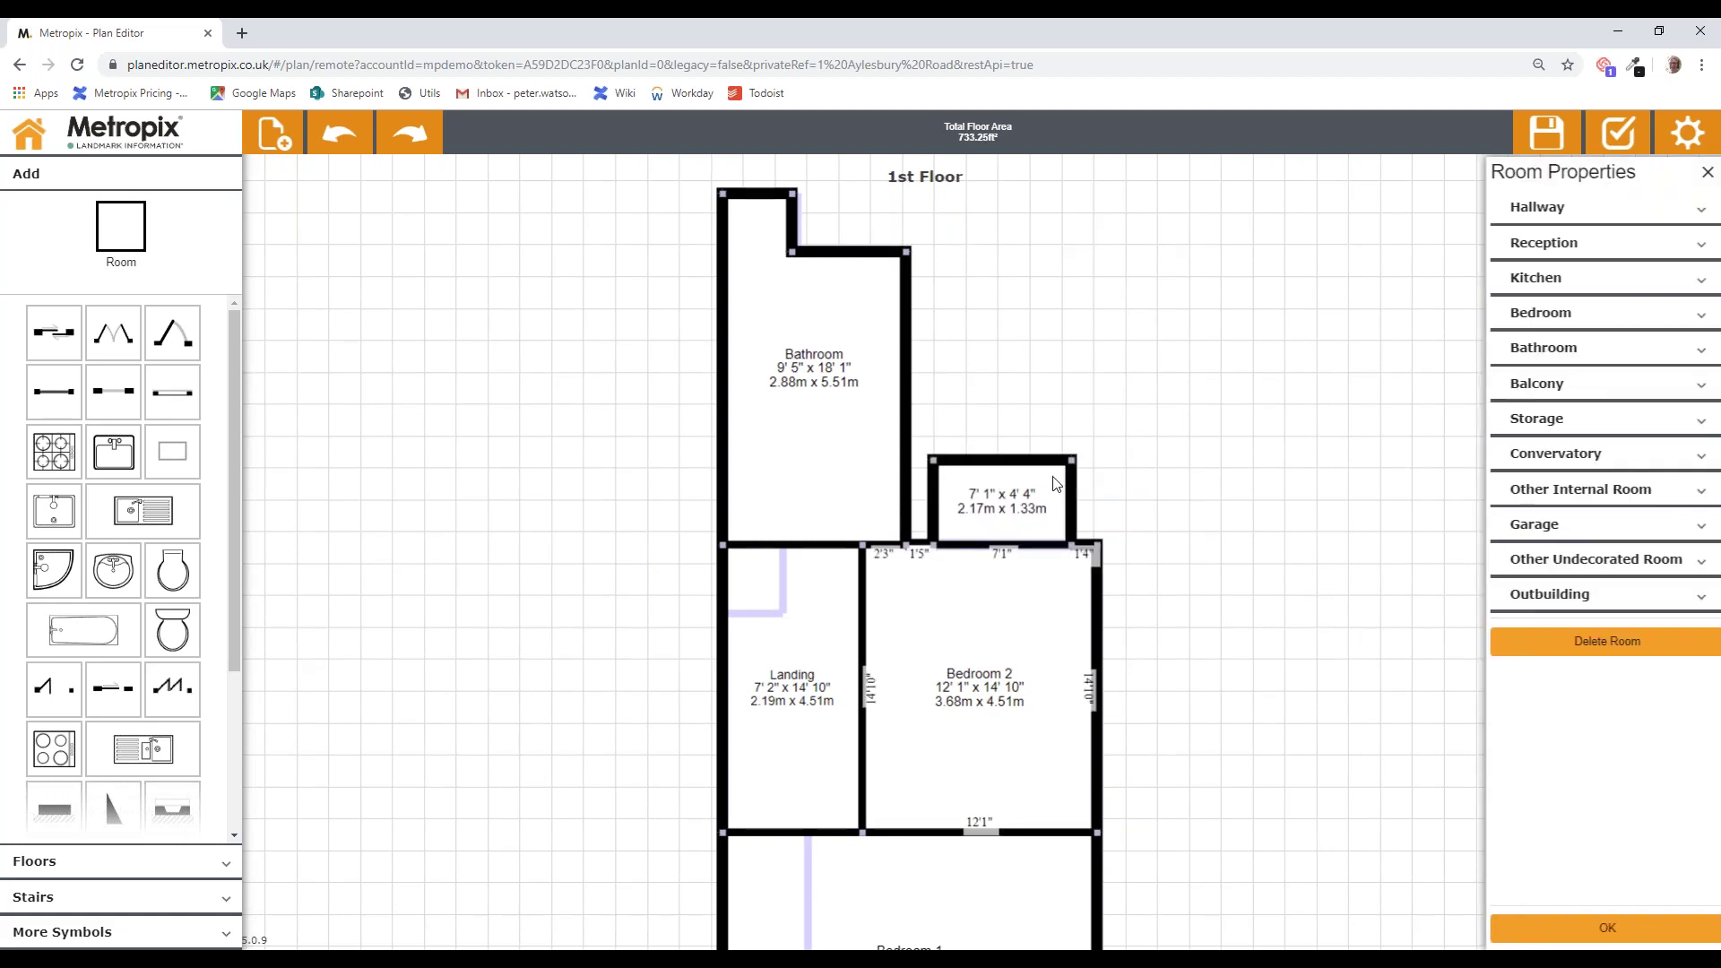
left_click(1549, 391)
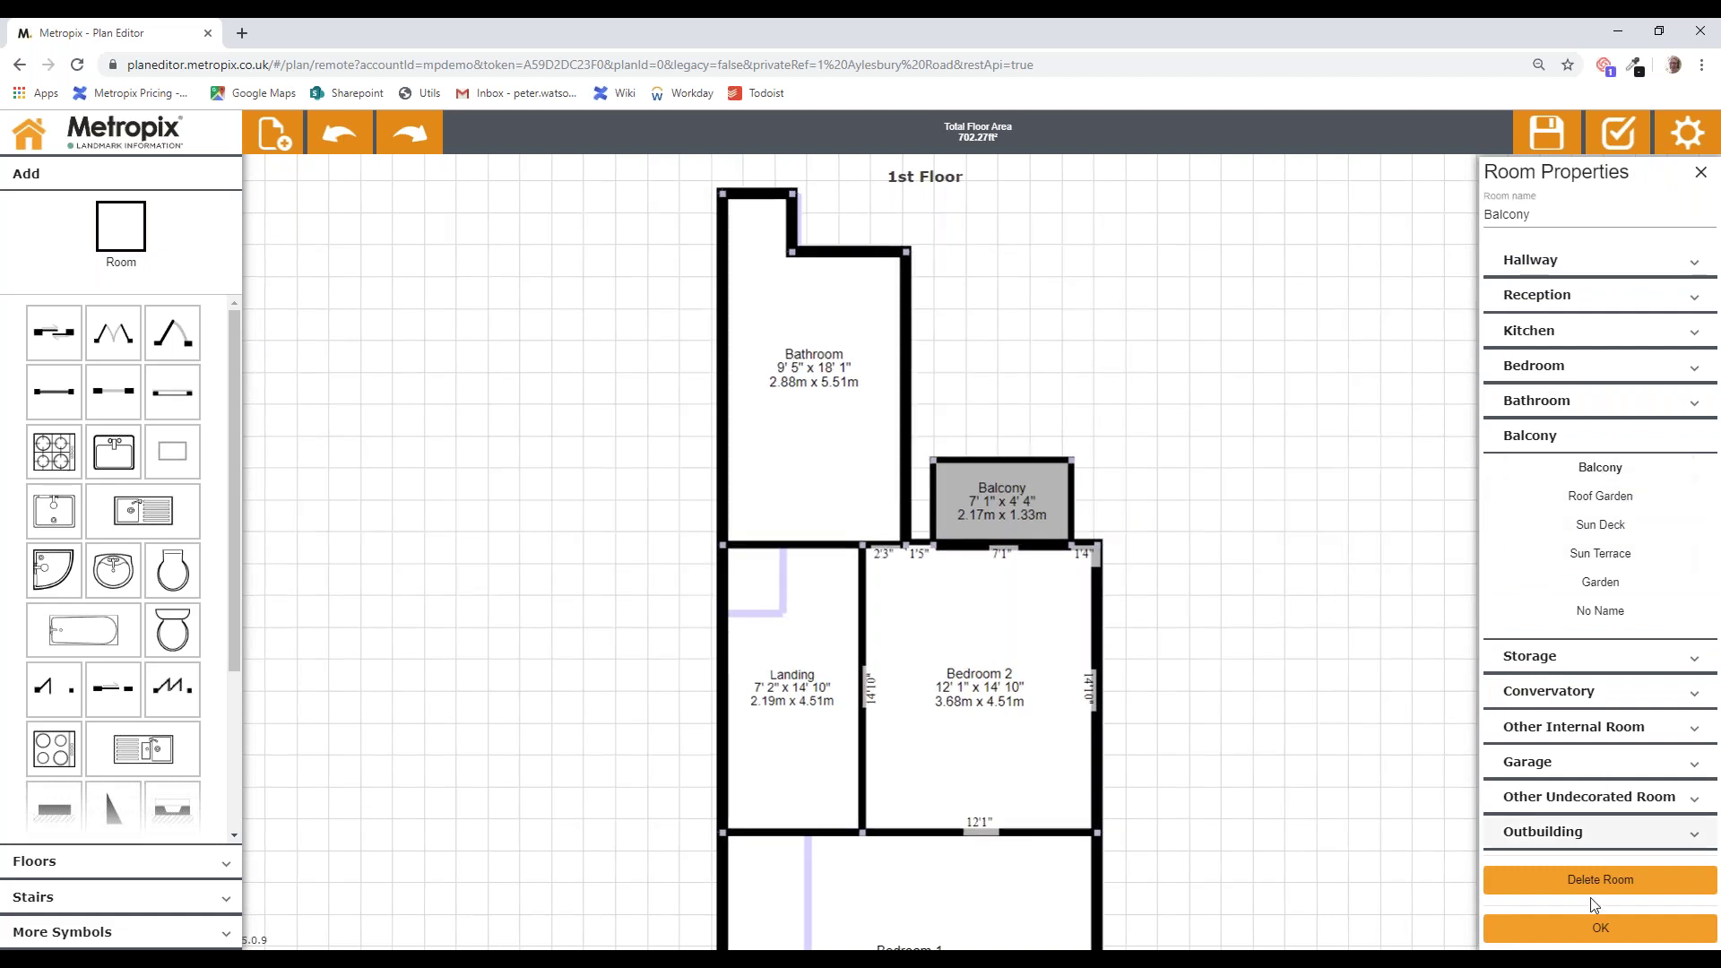
left_click(1592, 930)
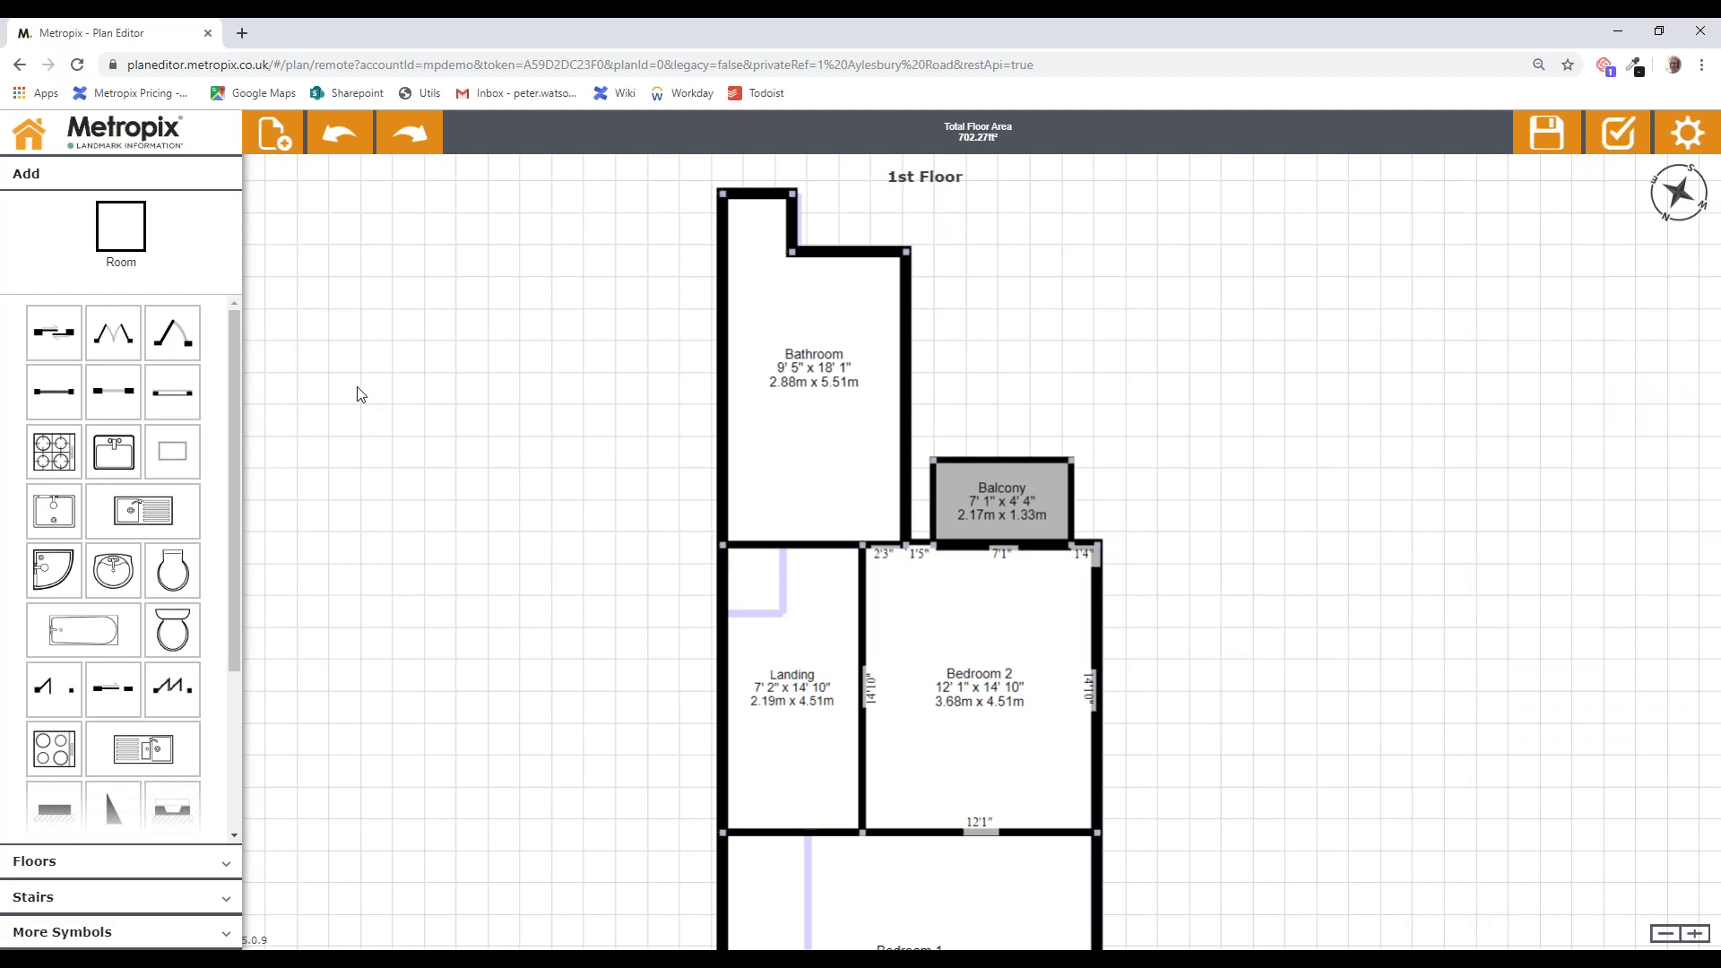
Step: Add double doors in the wall between Bedroom 2 and the Balcony
left_click_drag(121, 339, 1000, 526)
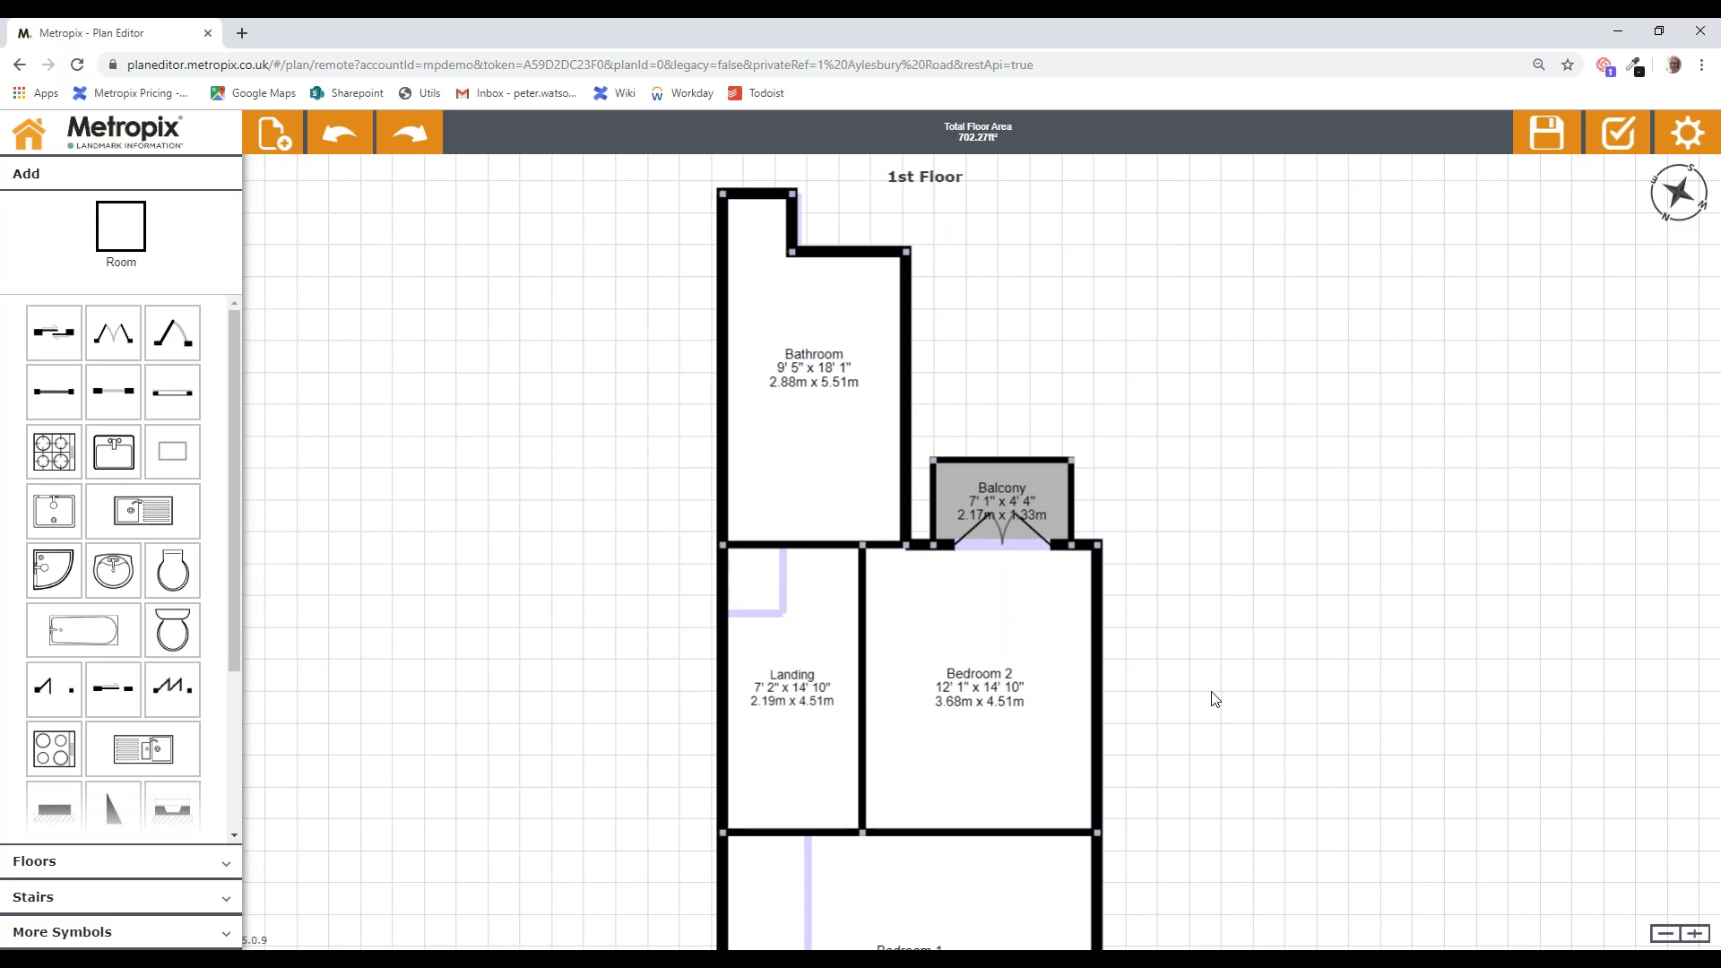
left_click_drag(1215, 645, 1230, 489)
scroll(205, 607, "down", 3)
Step: Place a 2' 11" x 1' 6" black block on Bedroom 1's right wall and copy it into Bedroom 2
left_click_drag(172, 571, 1101, 714)
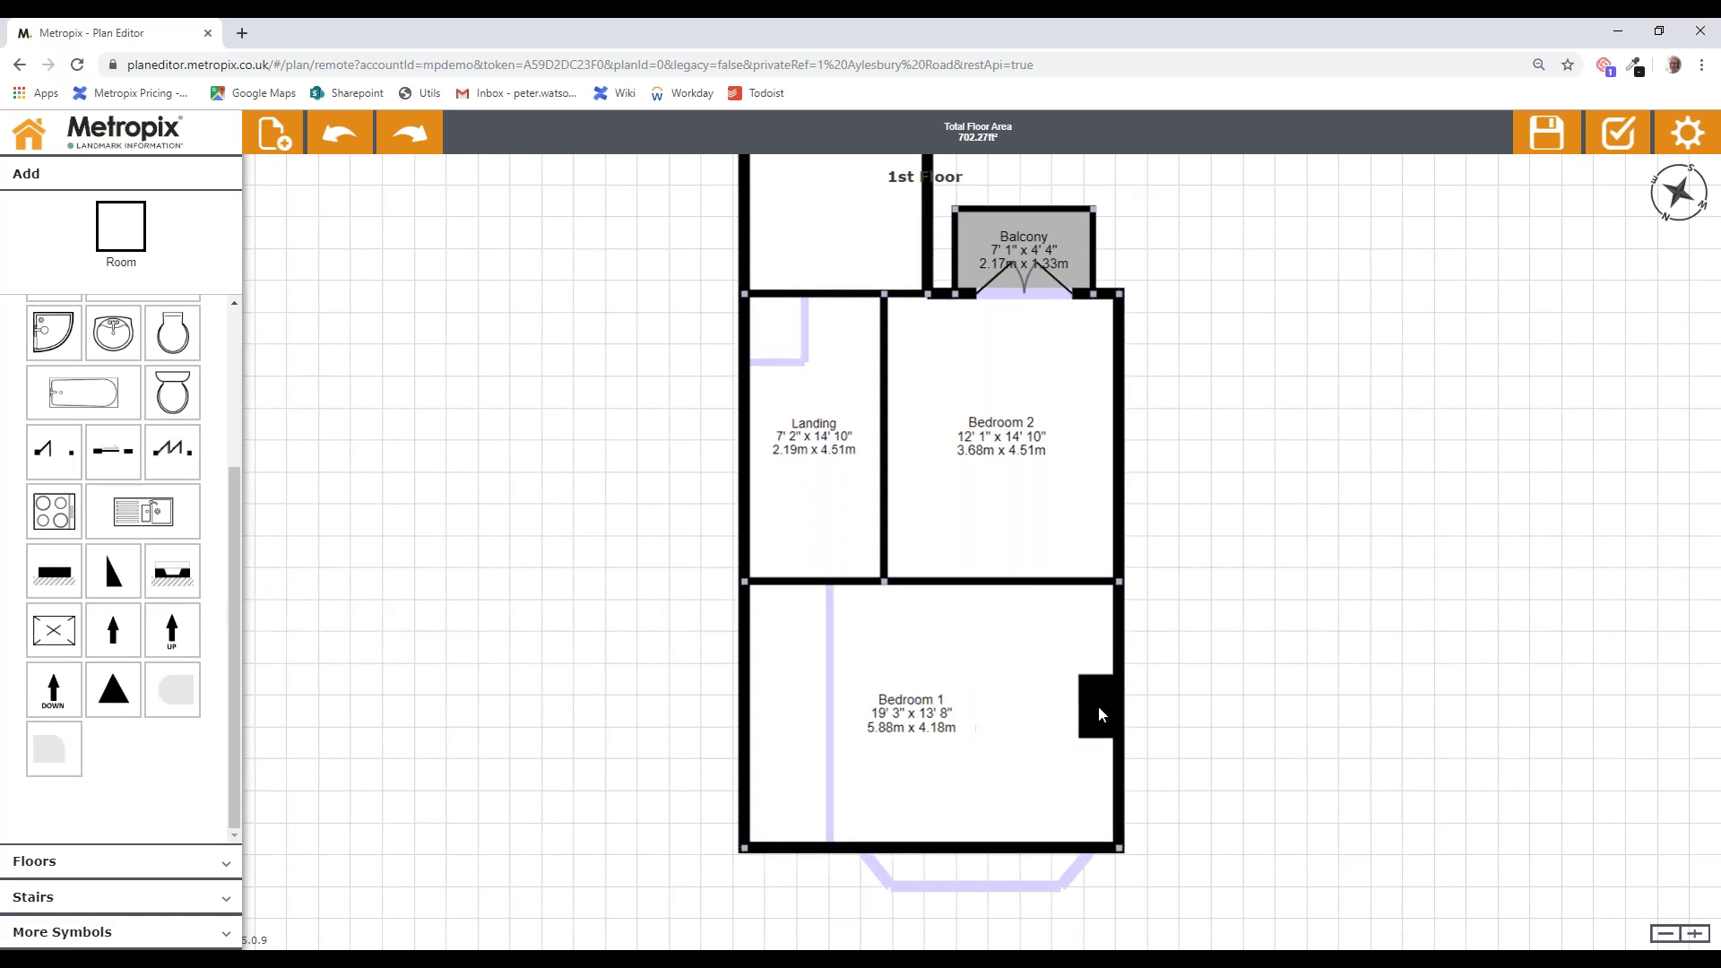
left_click(1100, 707)
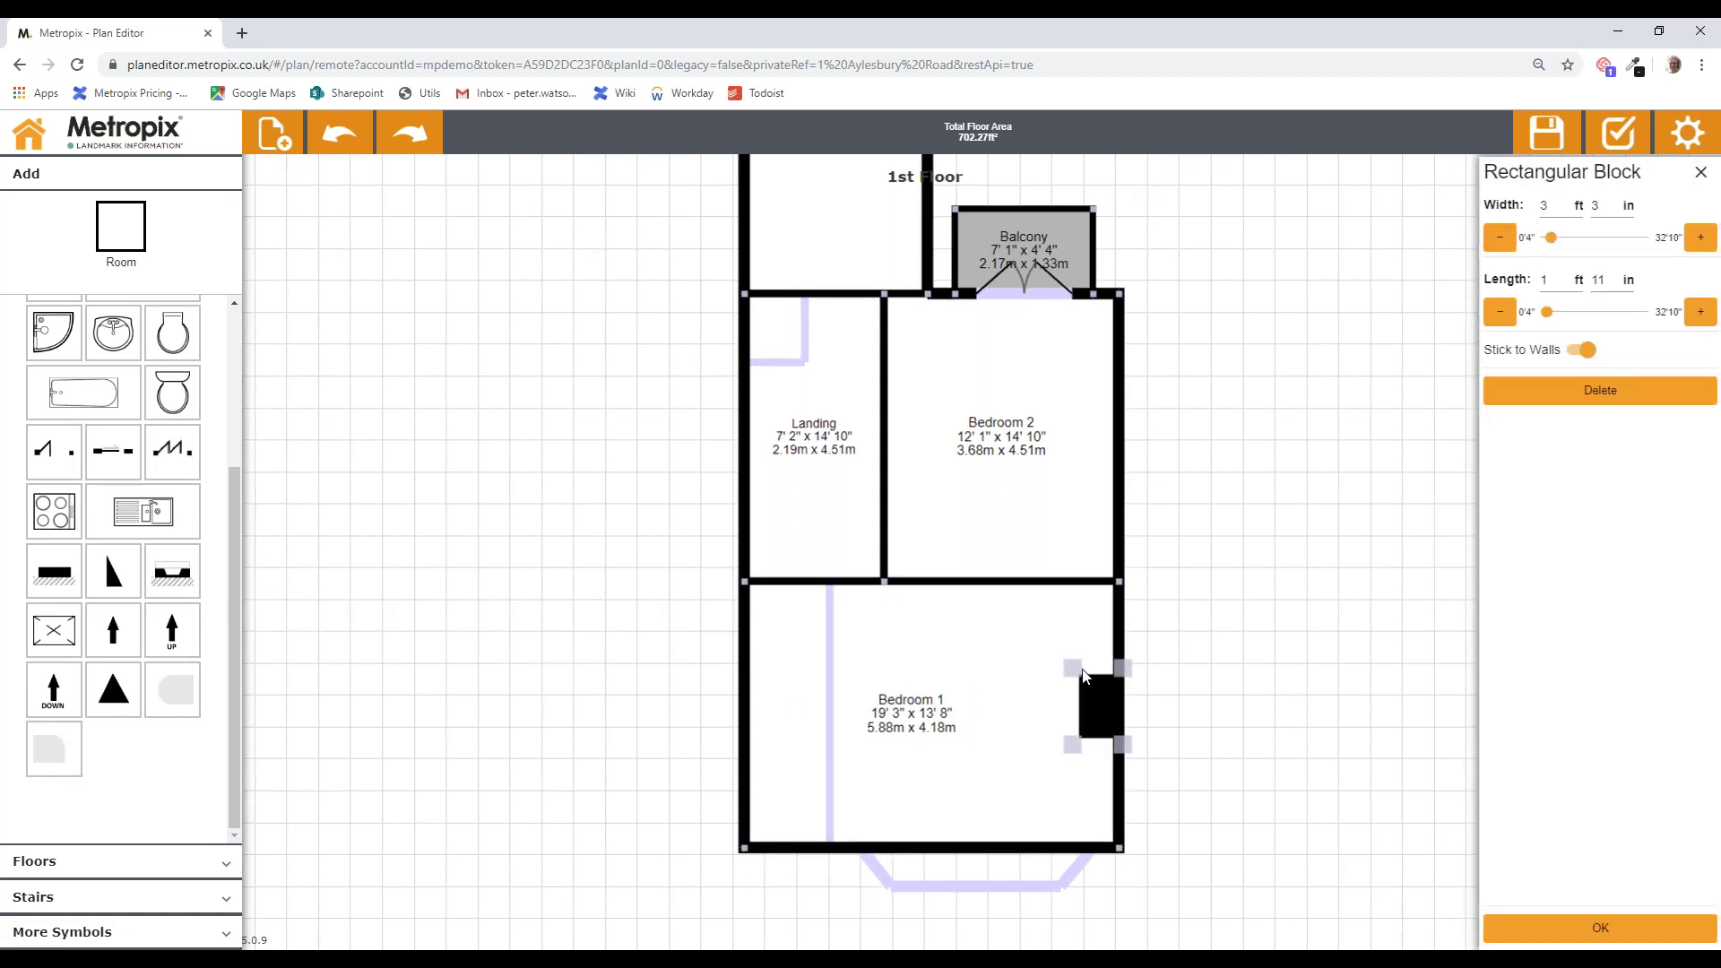
left_click_drag(1083, 670, 1084, 672)
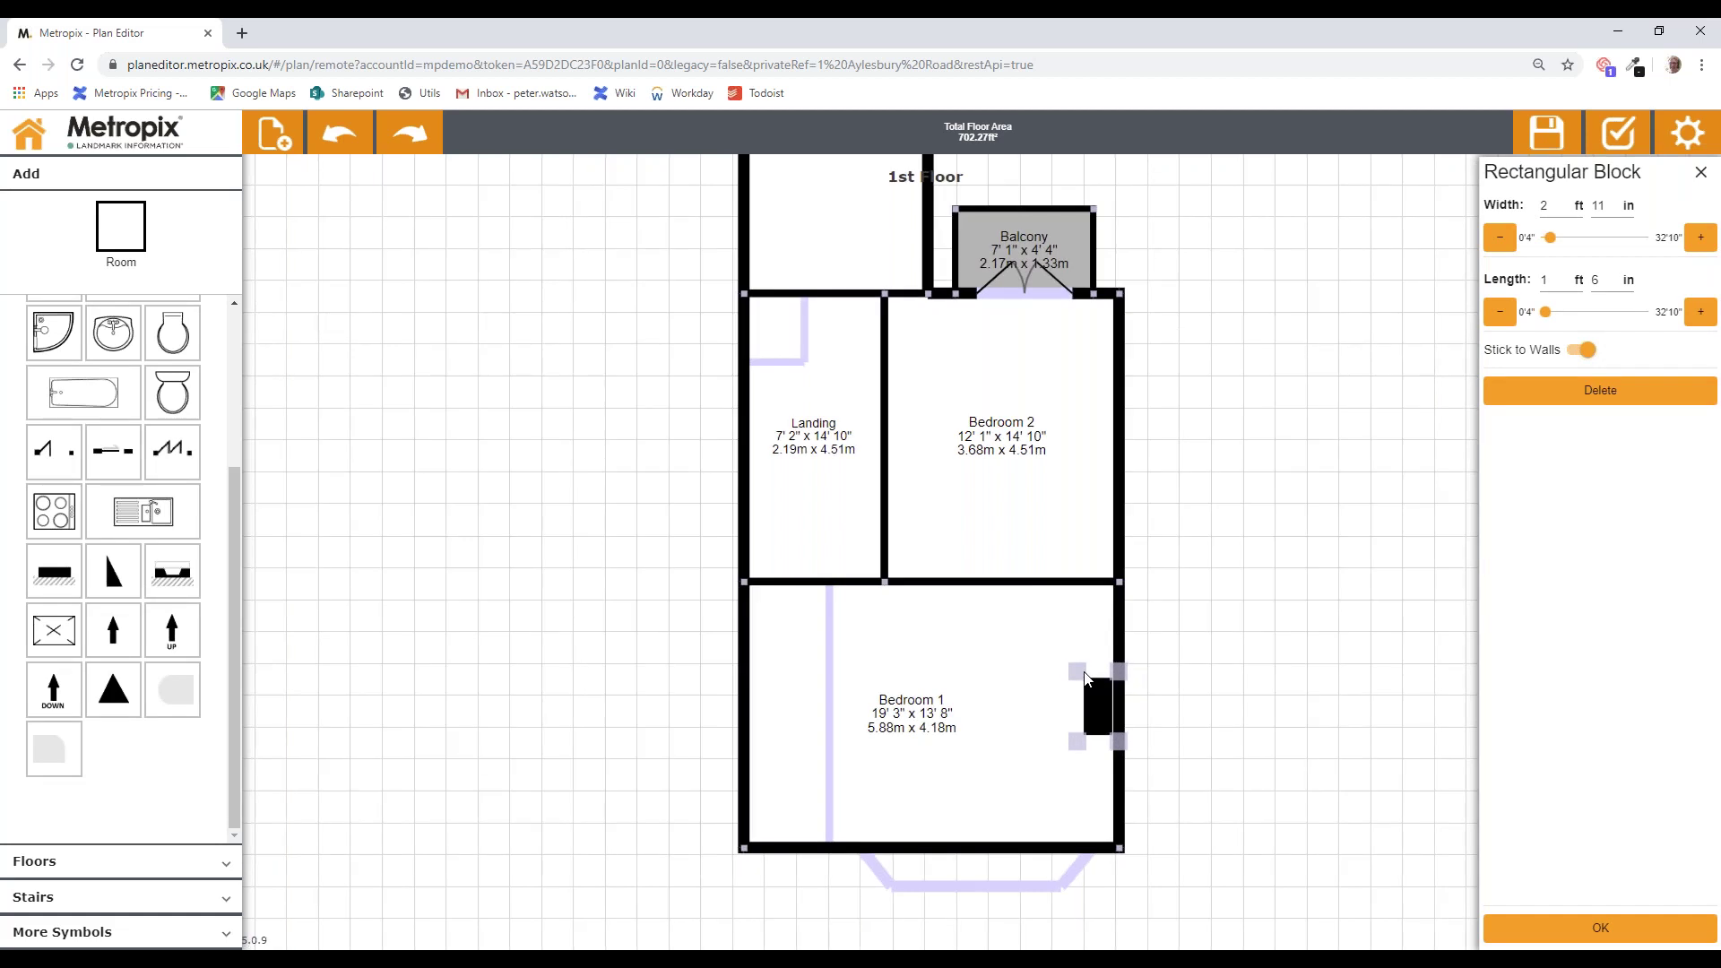
left_click(1102, 708)
left_click_drag(1098, 703, 1099, 429)
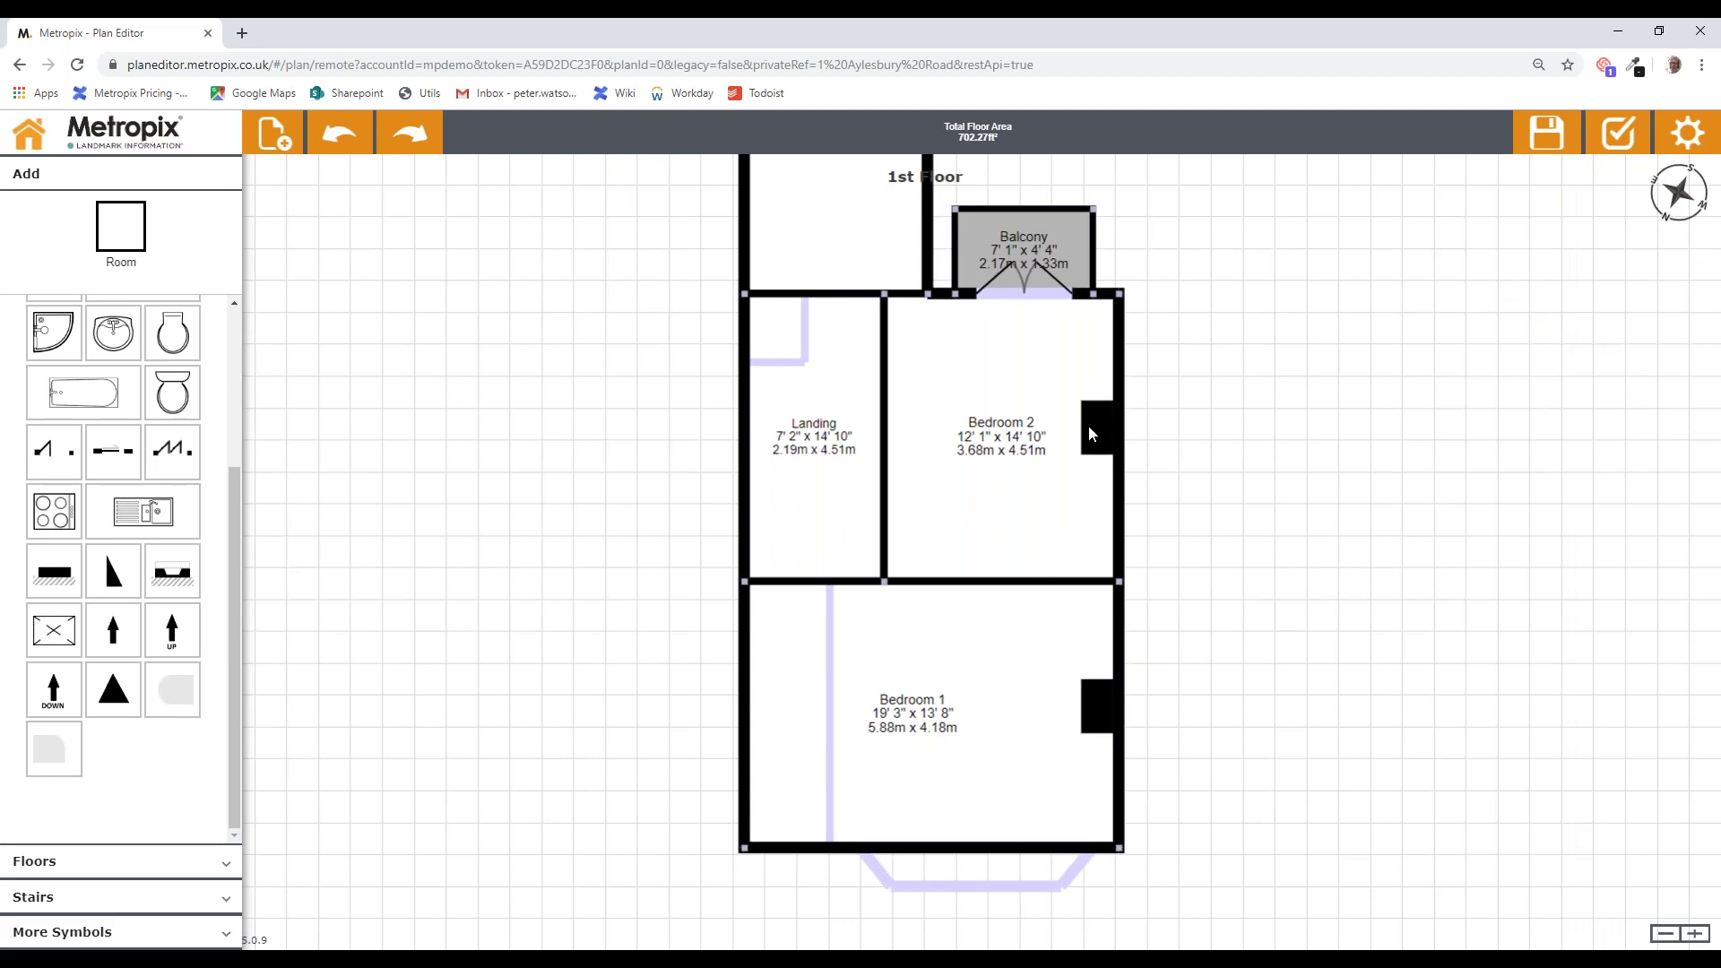
left_click_drag(1261, 521, 1230, 417)
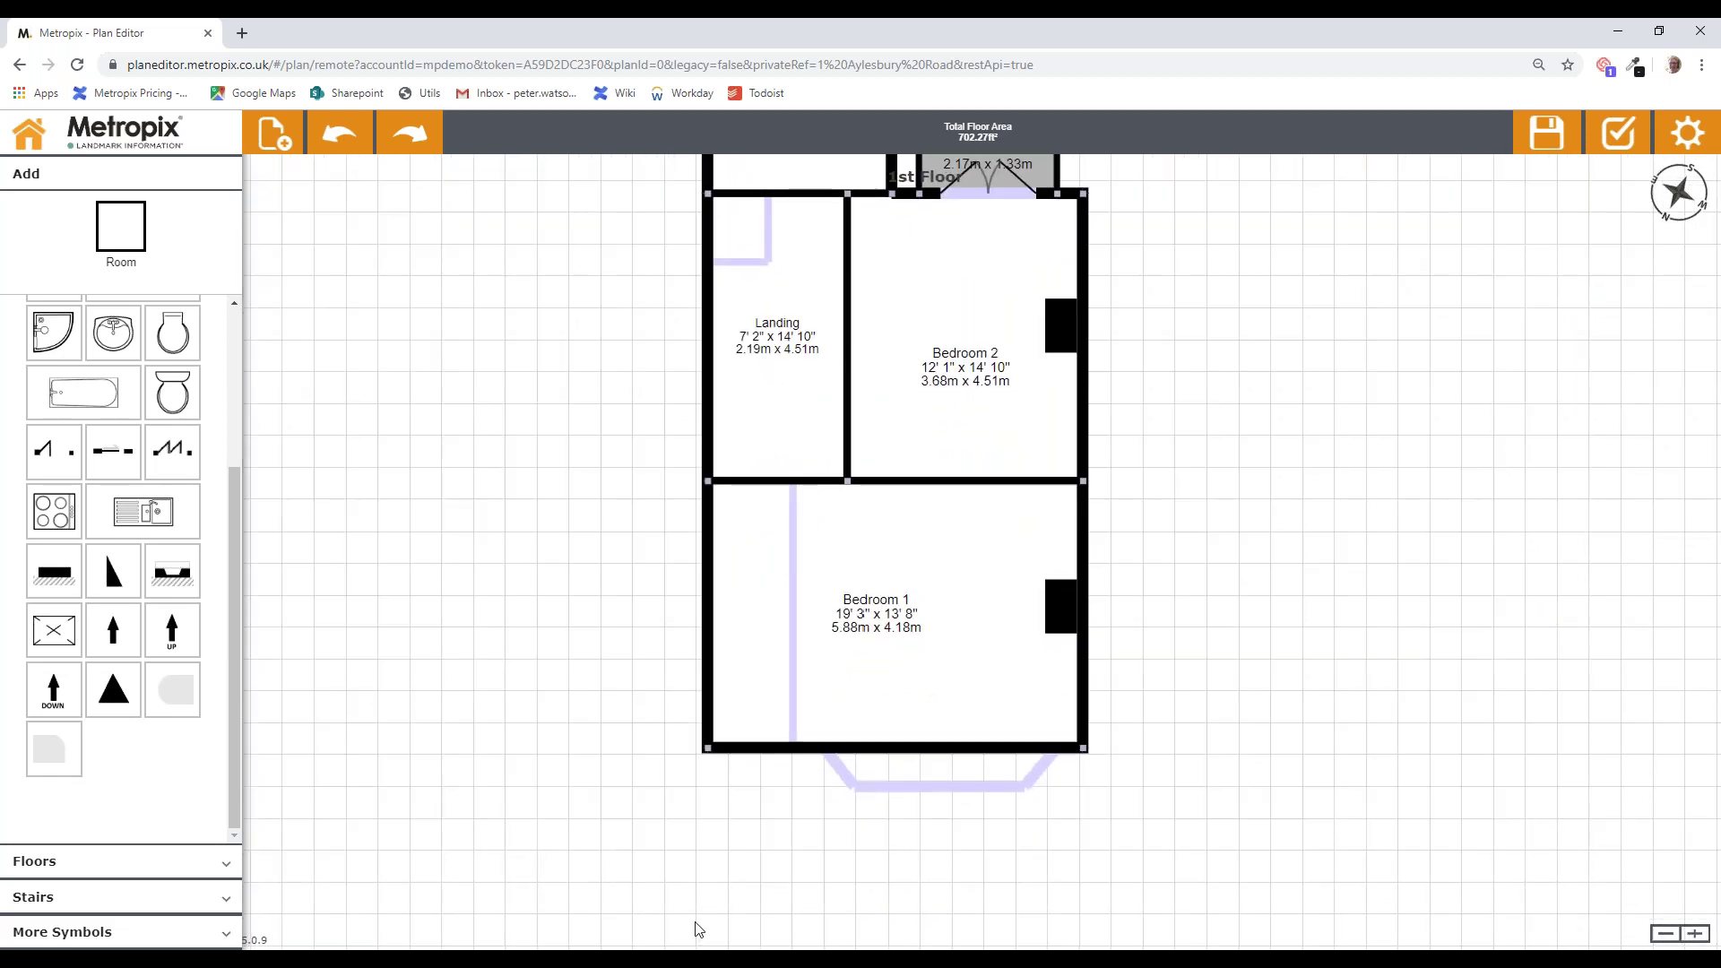
Step: Split Bedroom 1's bottom wall into segments near the right corner and confirm
left_click(837, 754)
left_click(1556, 208)
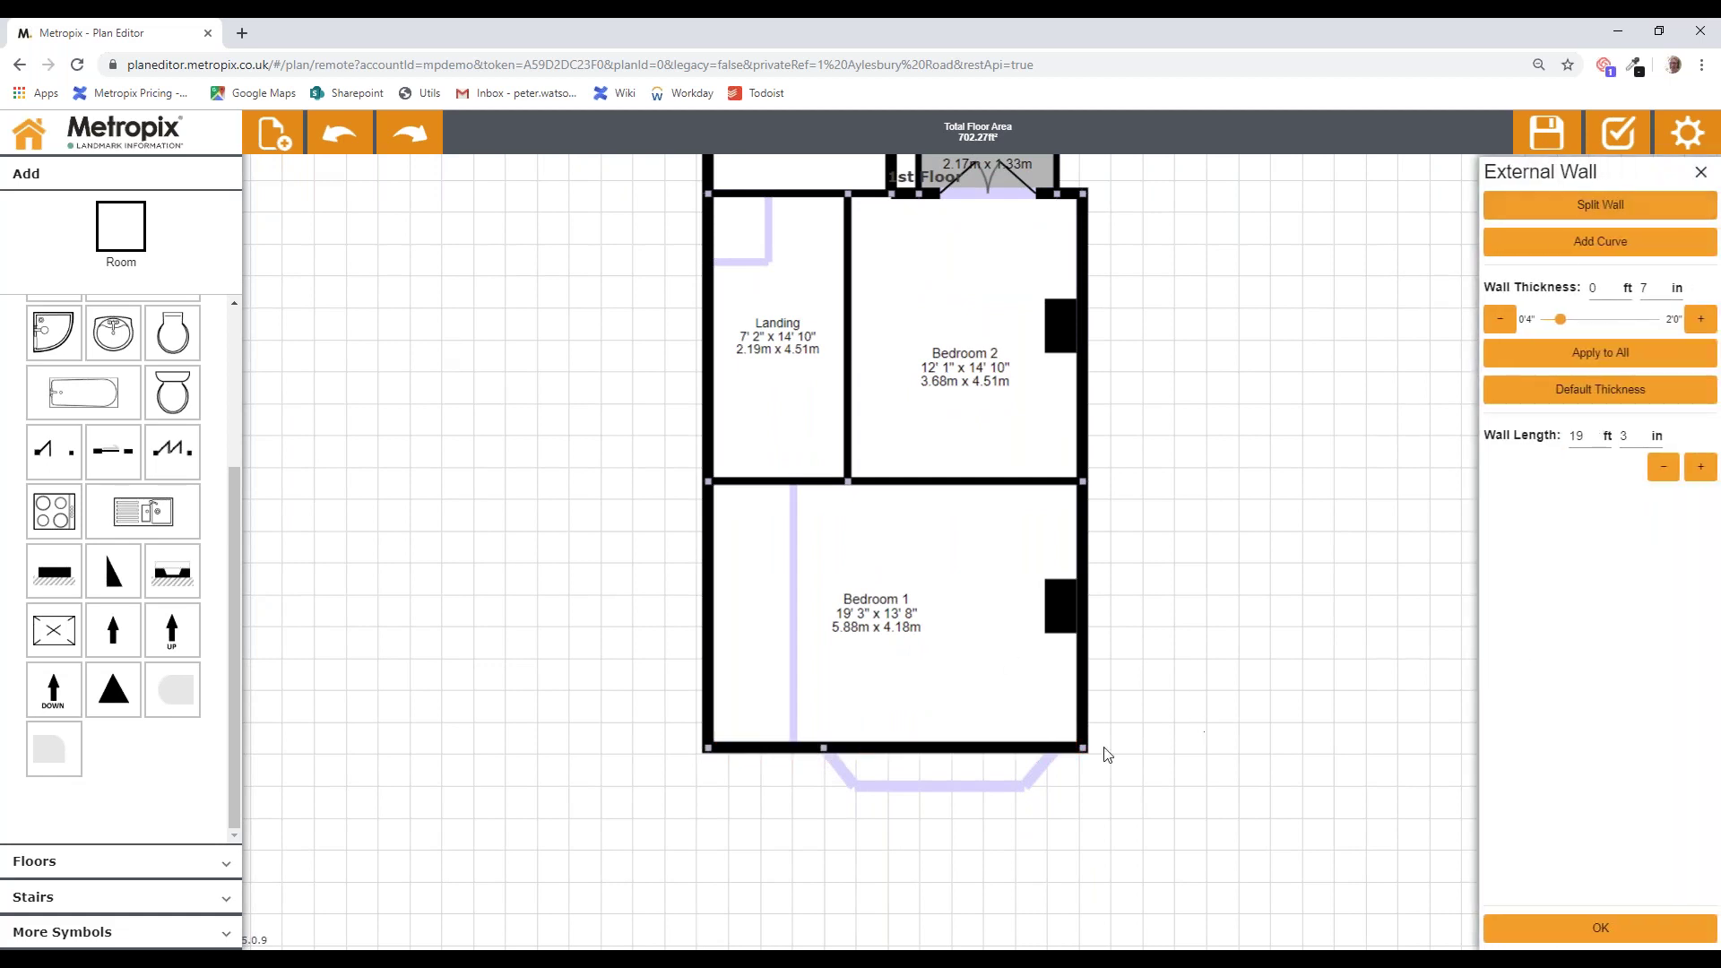
left_click(1202, 724)
left_click(1072, 751)
double_click(1576, 435)
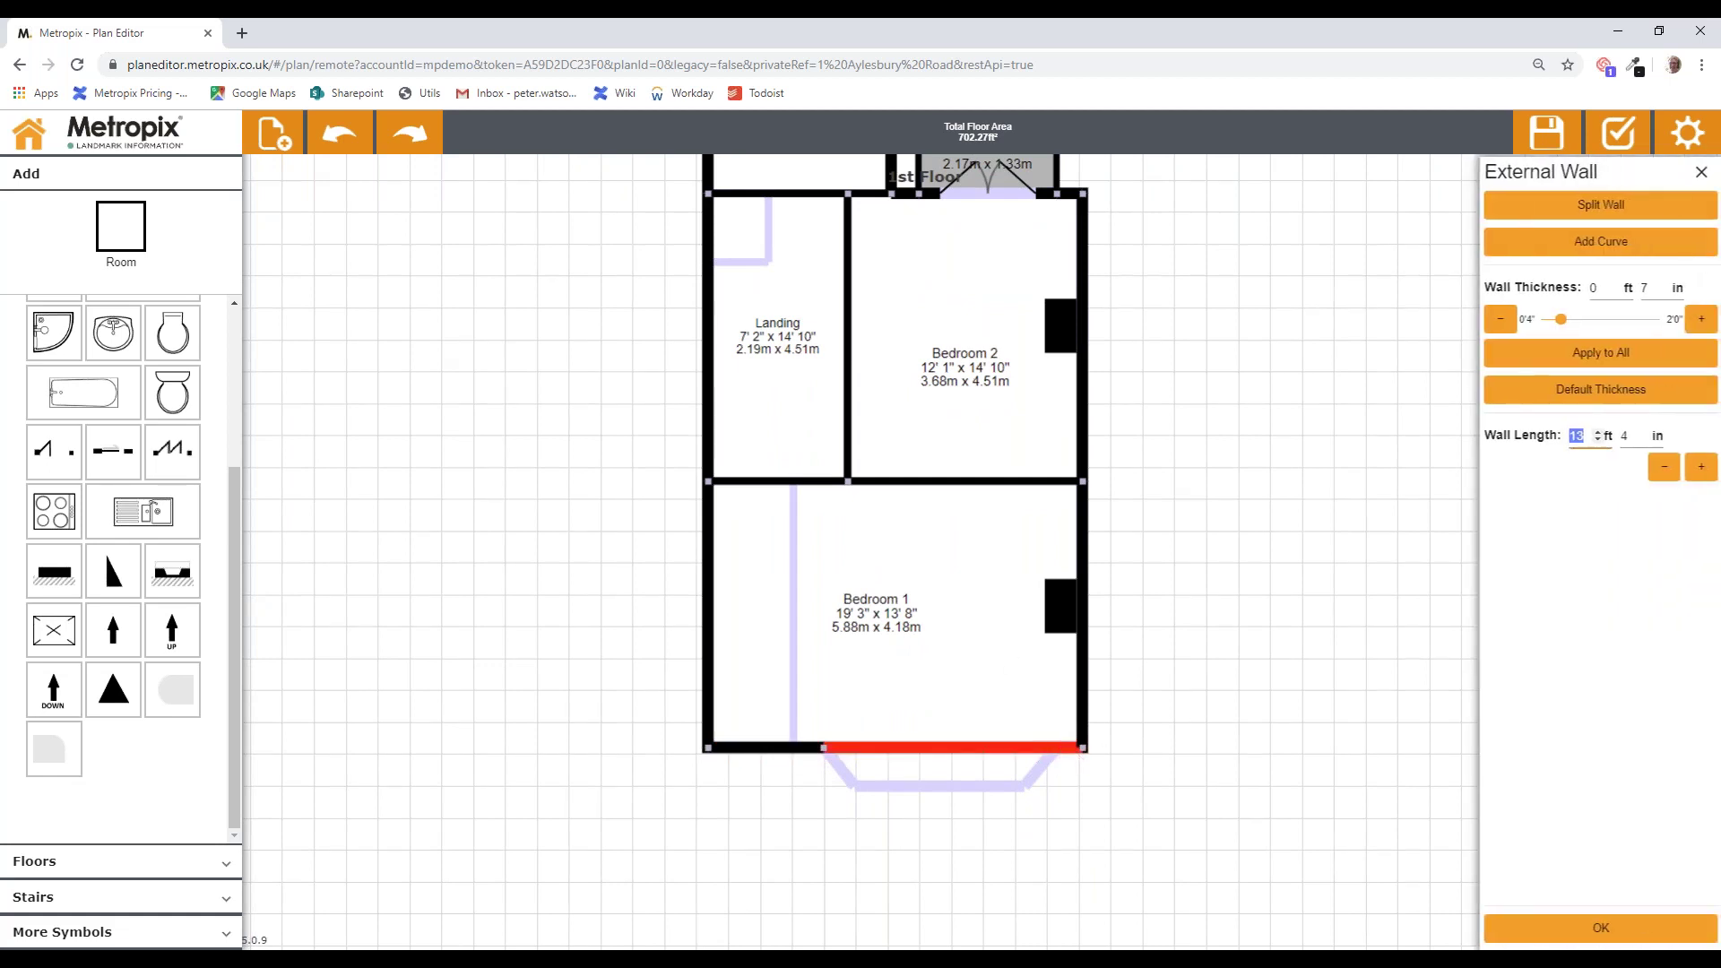
left_click(1646, 208)
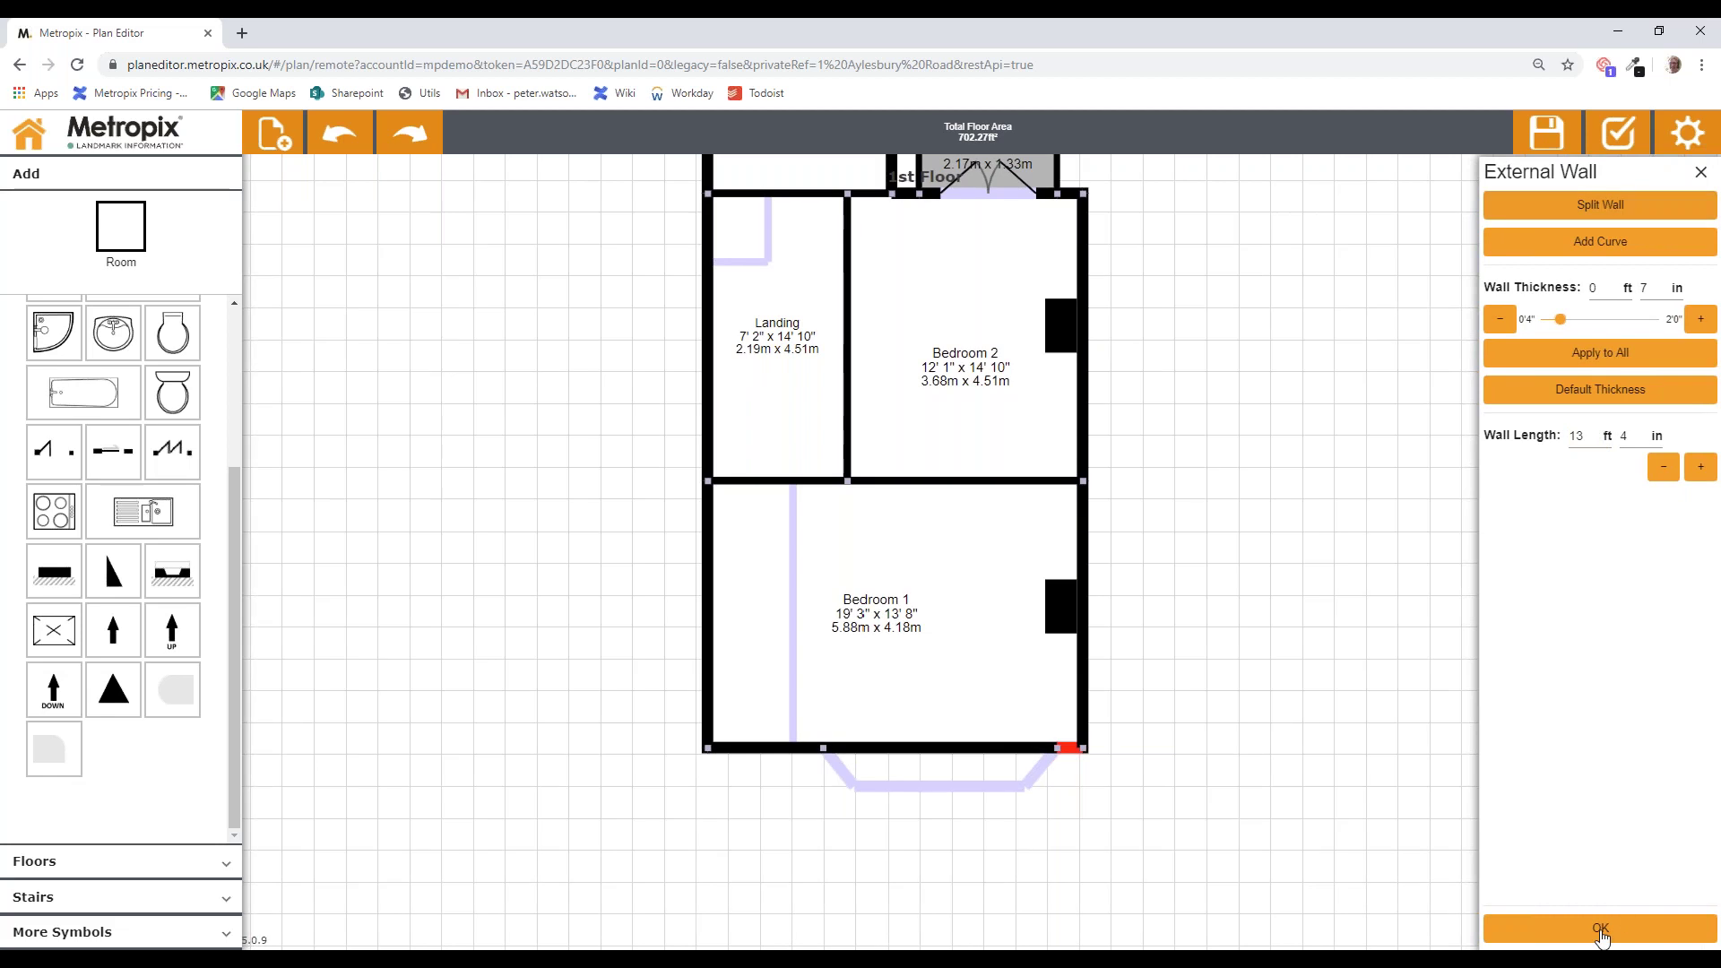
left_click(1602, 932)
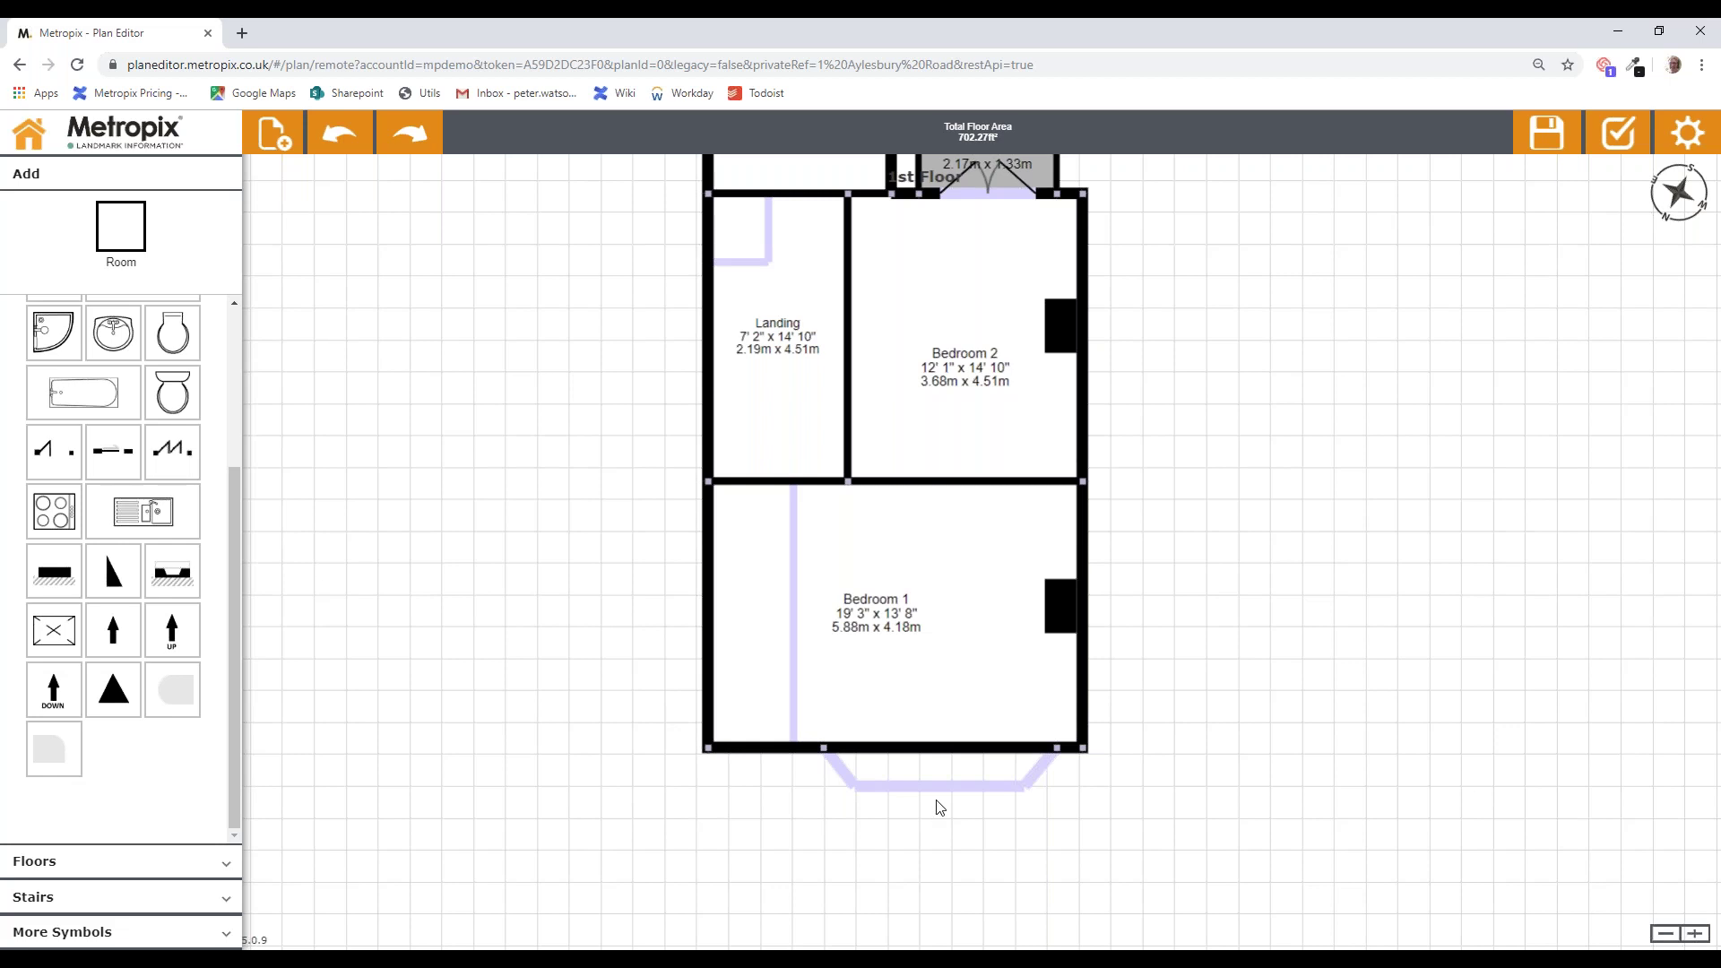
Step: Curve Bedroom 1's bottom wall outward and drag its midpoint down to deepen the arc
left_click(933, 750)
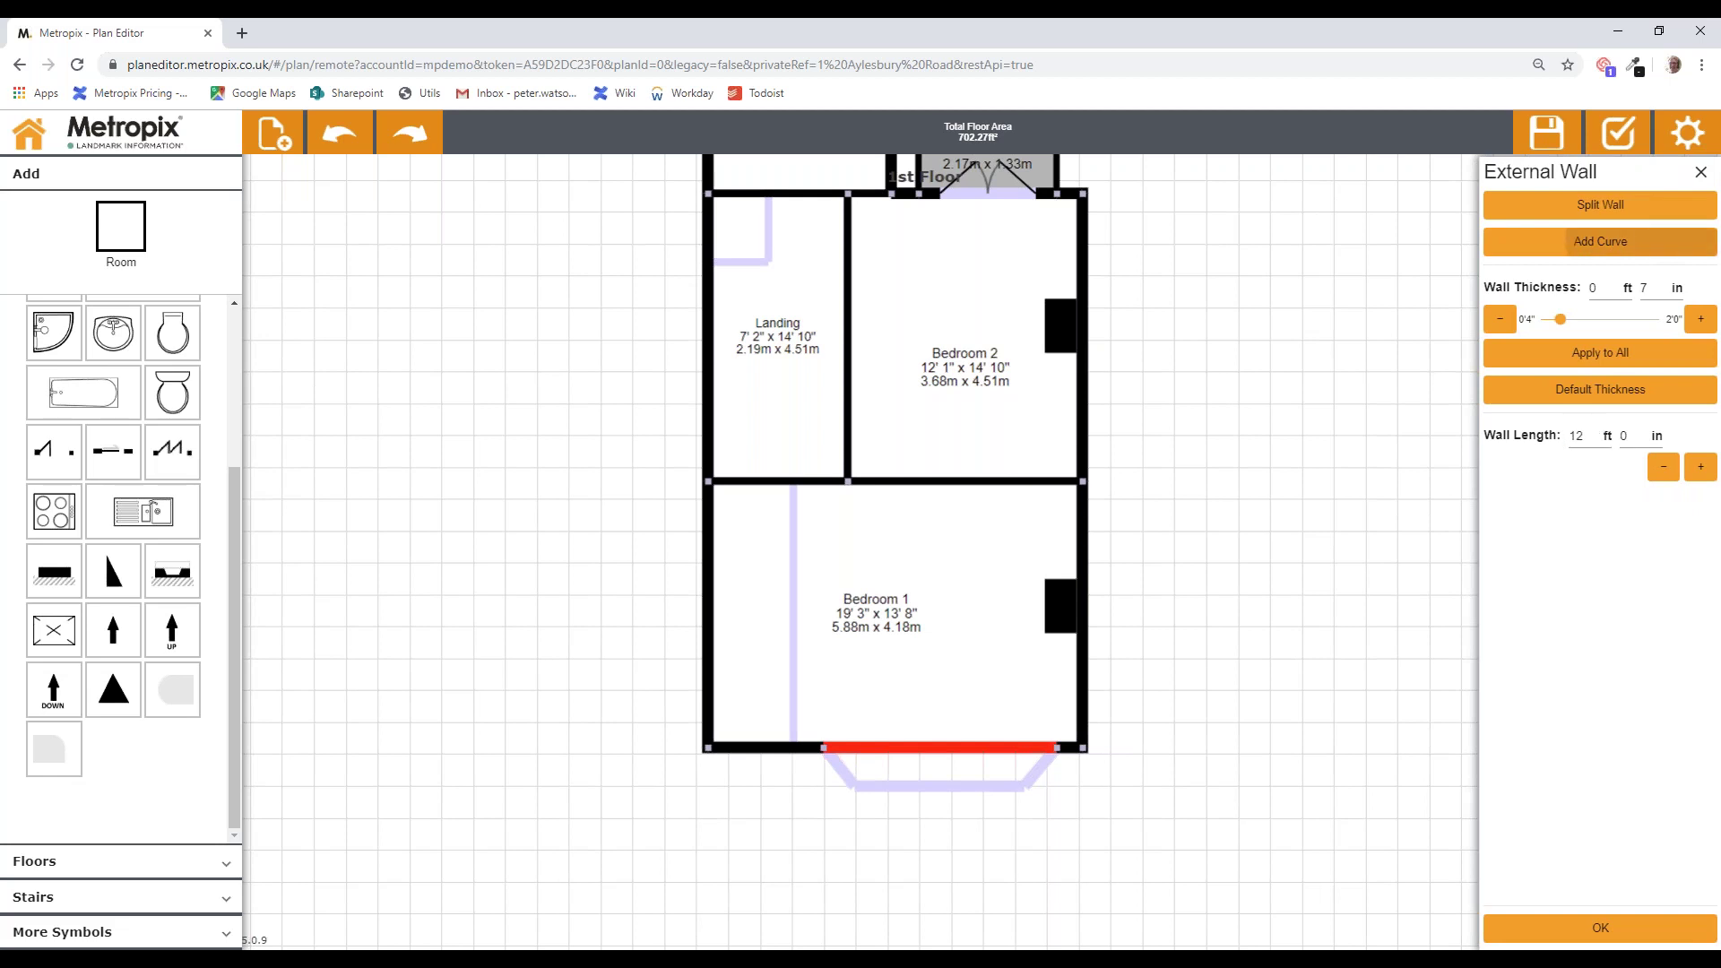
left_click(1664, 245)
left_click(1600, 927)
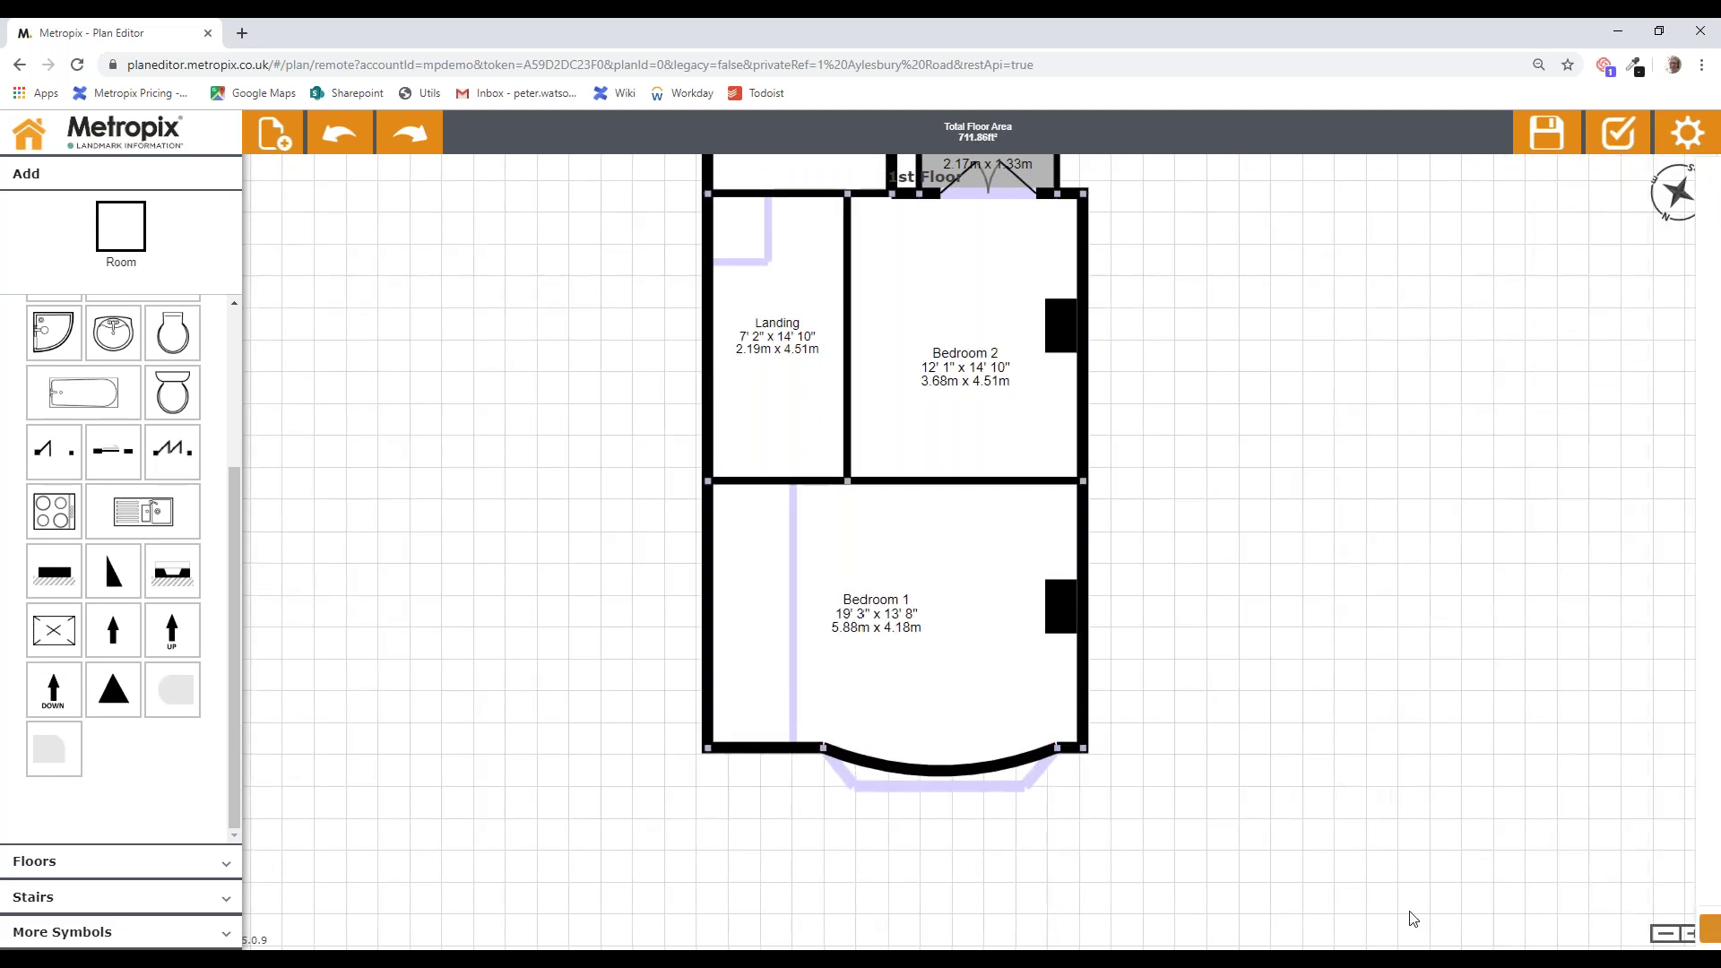
left_click_drag(939, 776, 940, 814)
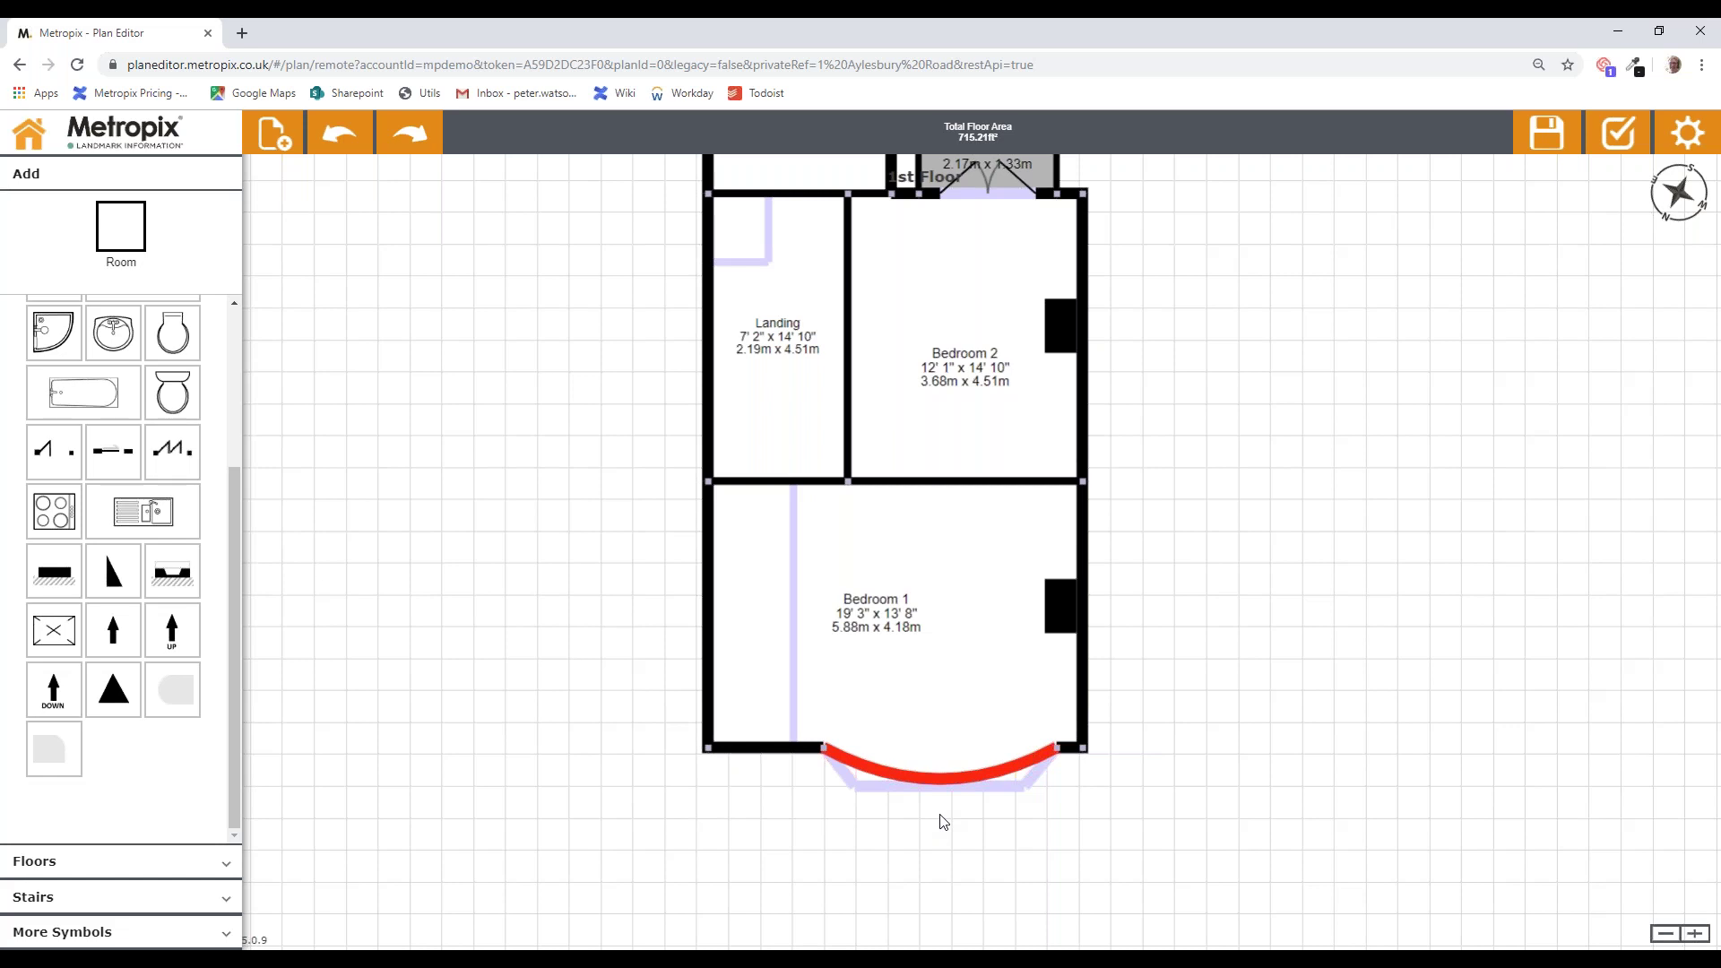
left_click_drag(940, 815, 939, 819)
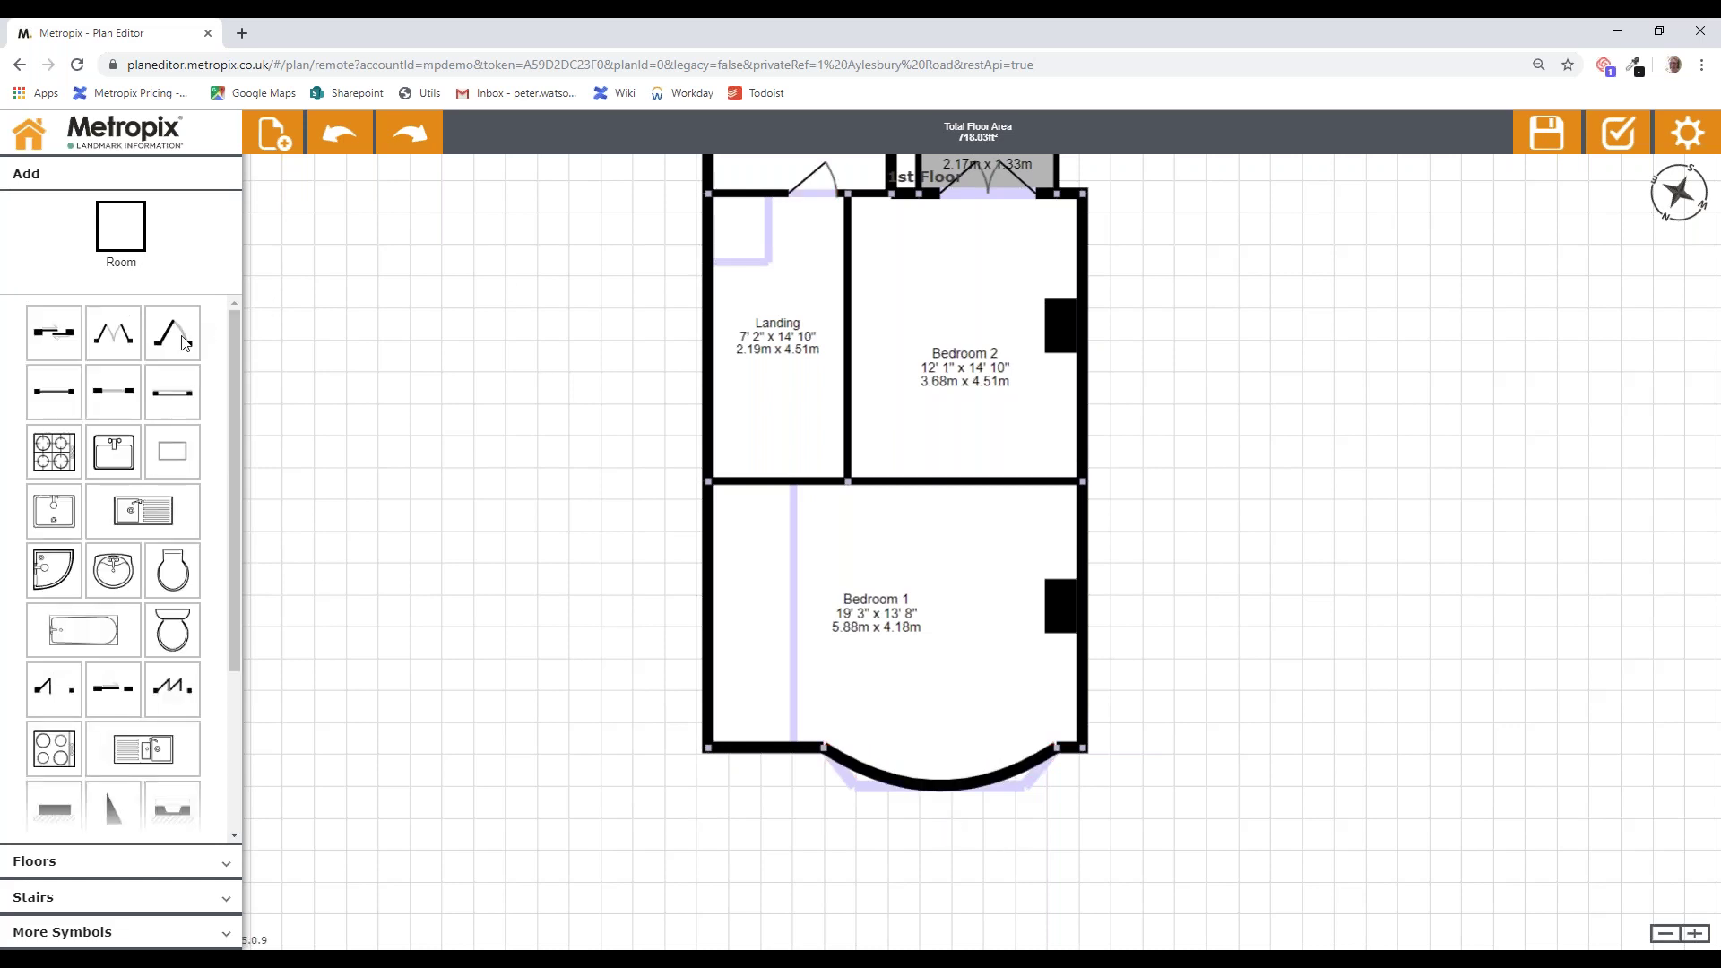
Step: Add doors to the Landing walls, including one to Bedroom 2, and save the plan
left_click_drag(181, 335, 868, 283)
left_click_drag(160, 333, 793, 486)
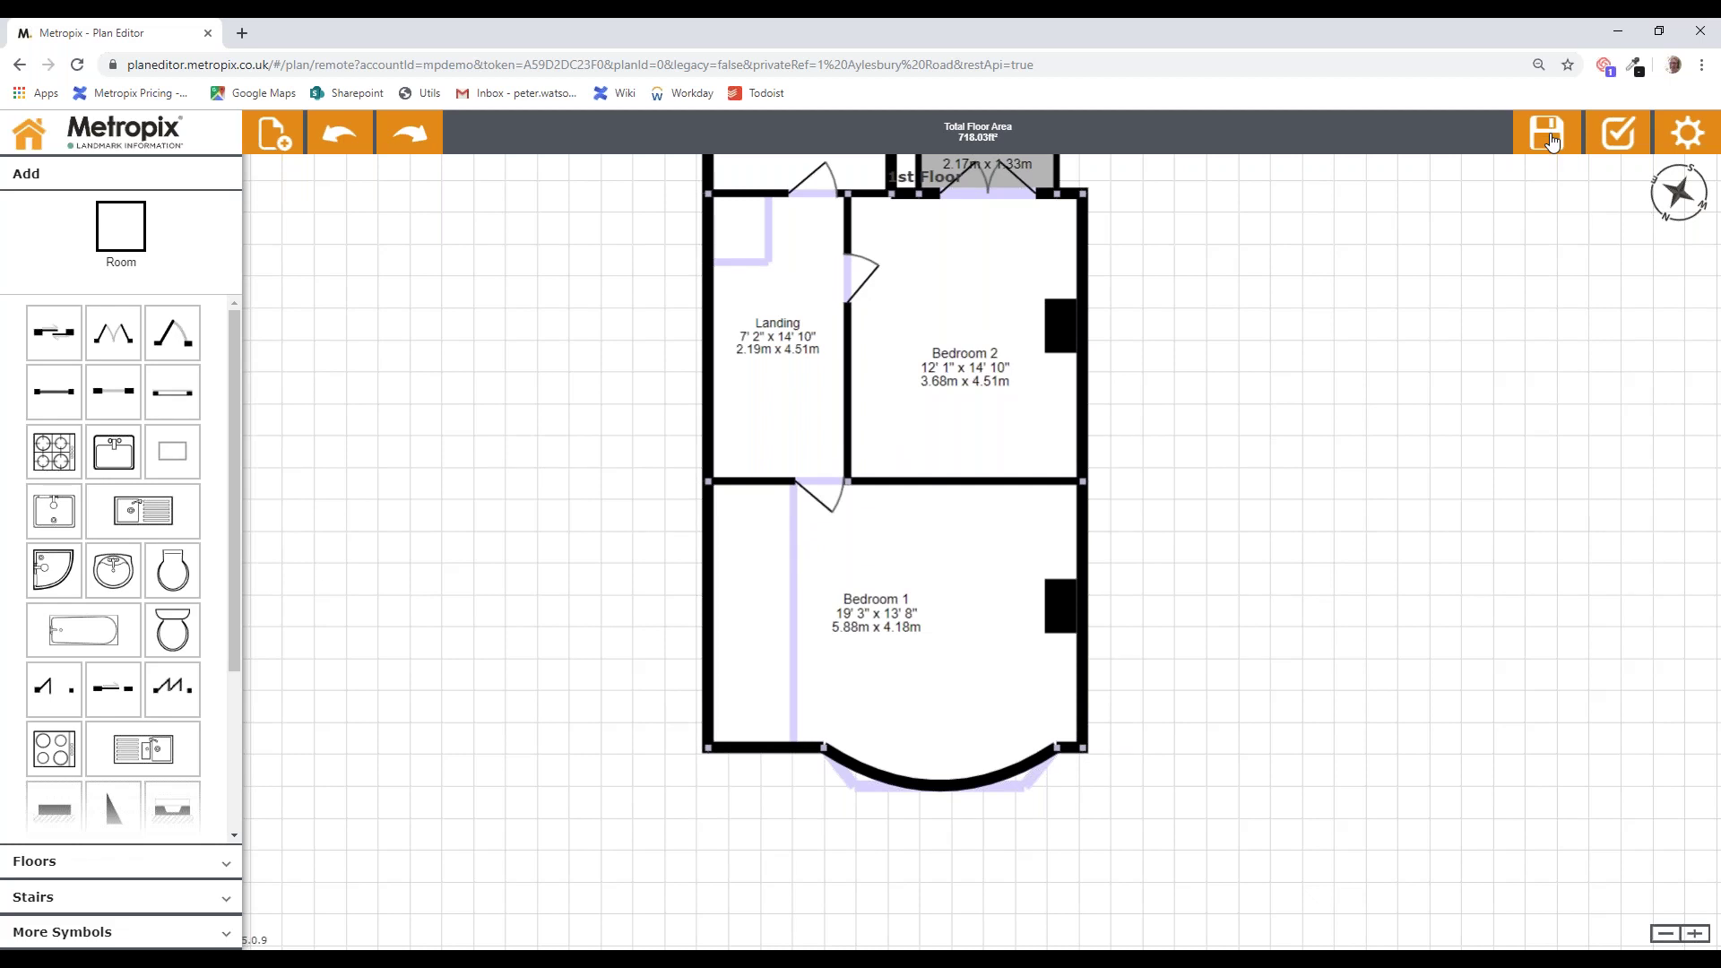
left_click(1554, 140)
Step: Set a curved 12' 4"-wide window into Bedroom 1's bay wall
left_click_drag(175, 403, 1093, 783)
left_click(1093, 782)
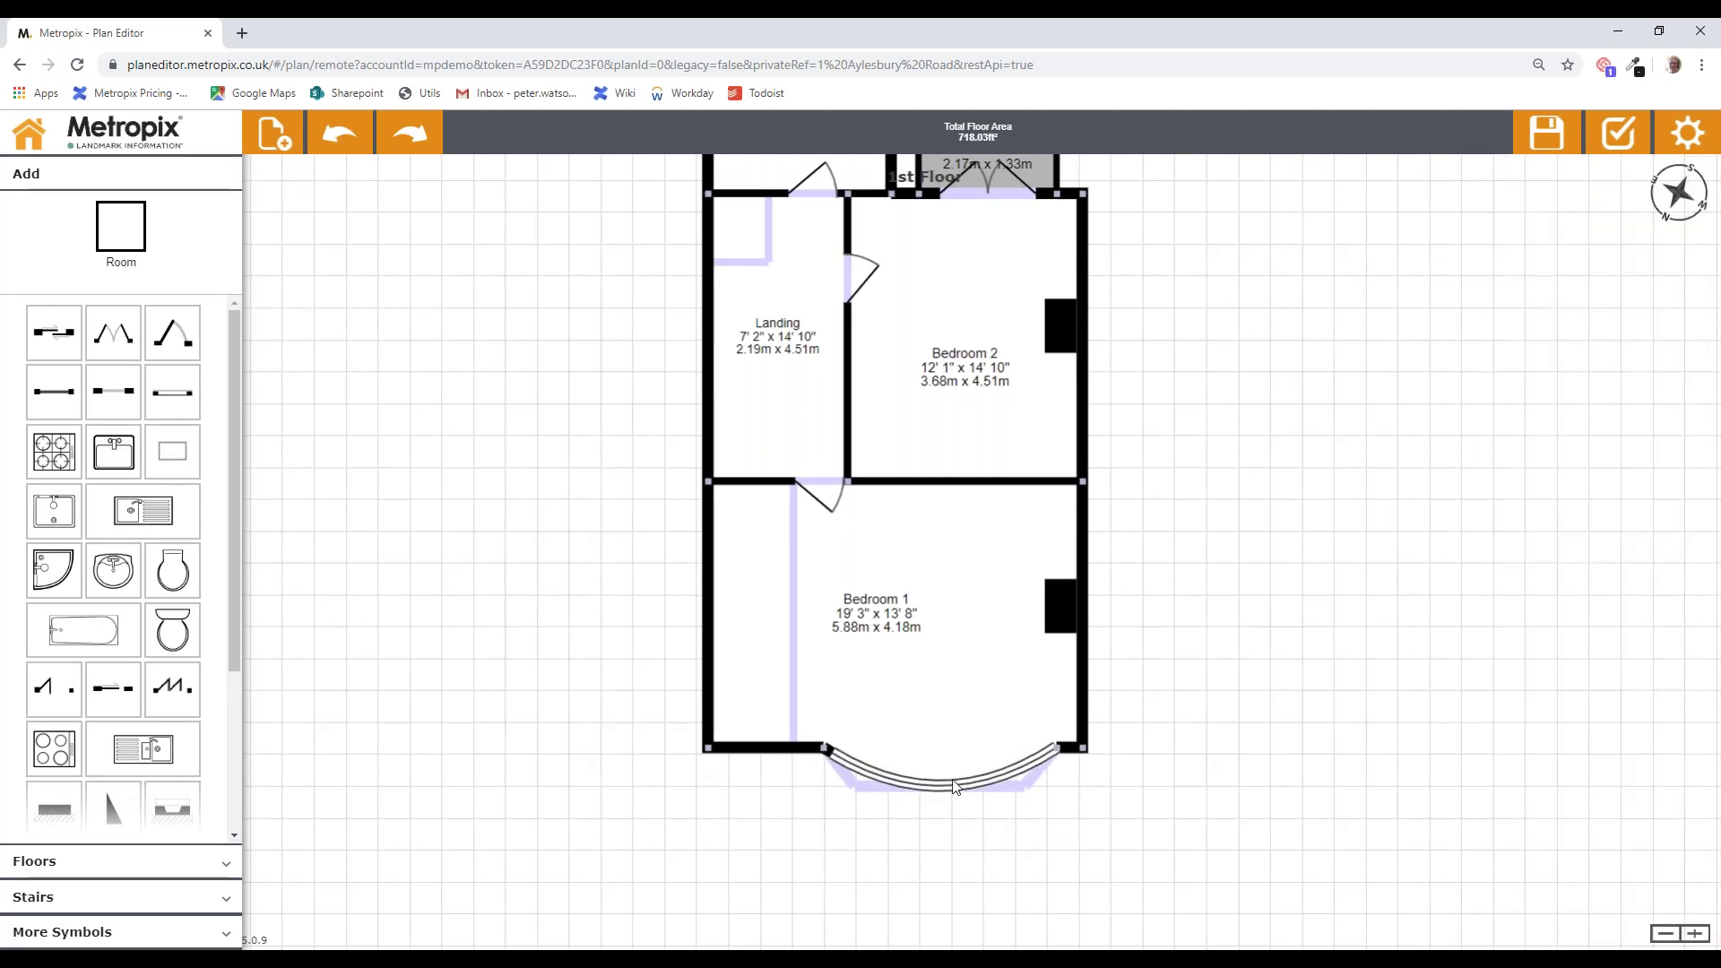
left_click(939, 788)
left_click_drag(1304, 522, 1318, 565)
left_click_drag(1213, 569, 1386, 495)
Step: Add a window to the Bathroom's right wall and a flipped turning staircase in the Landing's corner
left_click(928, 280)
left_click(54, 897)
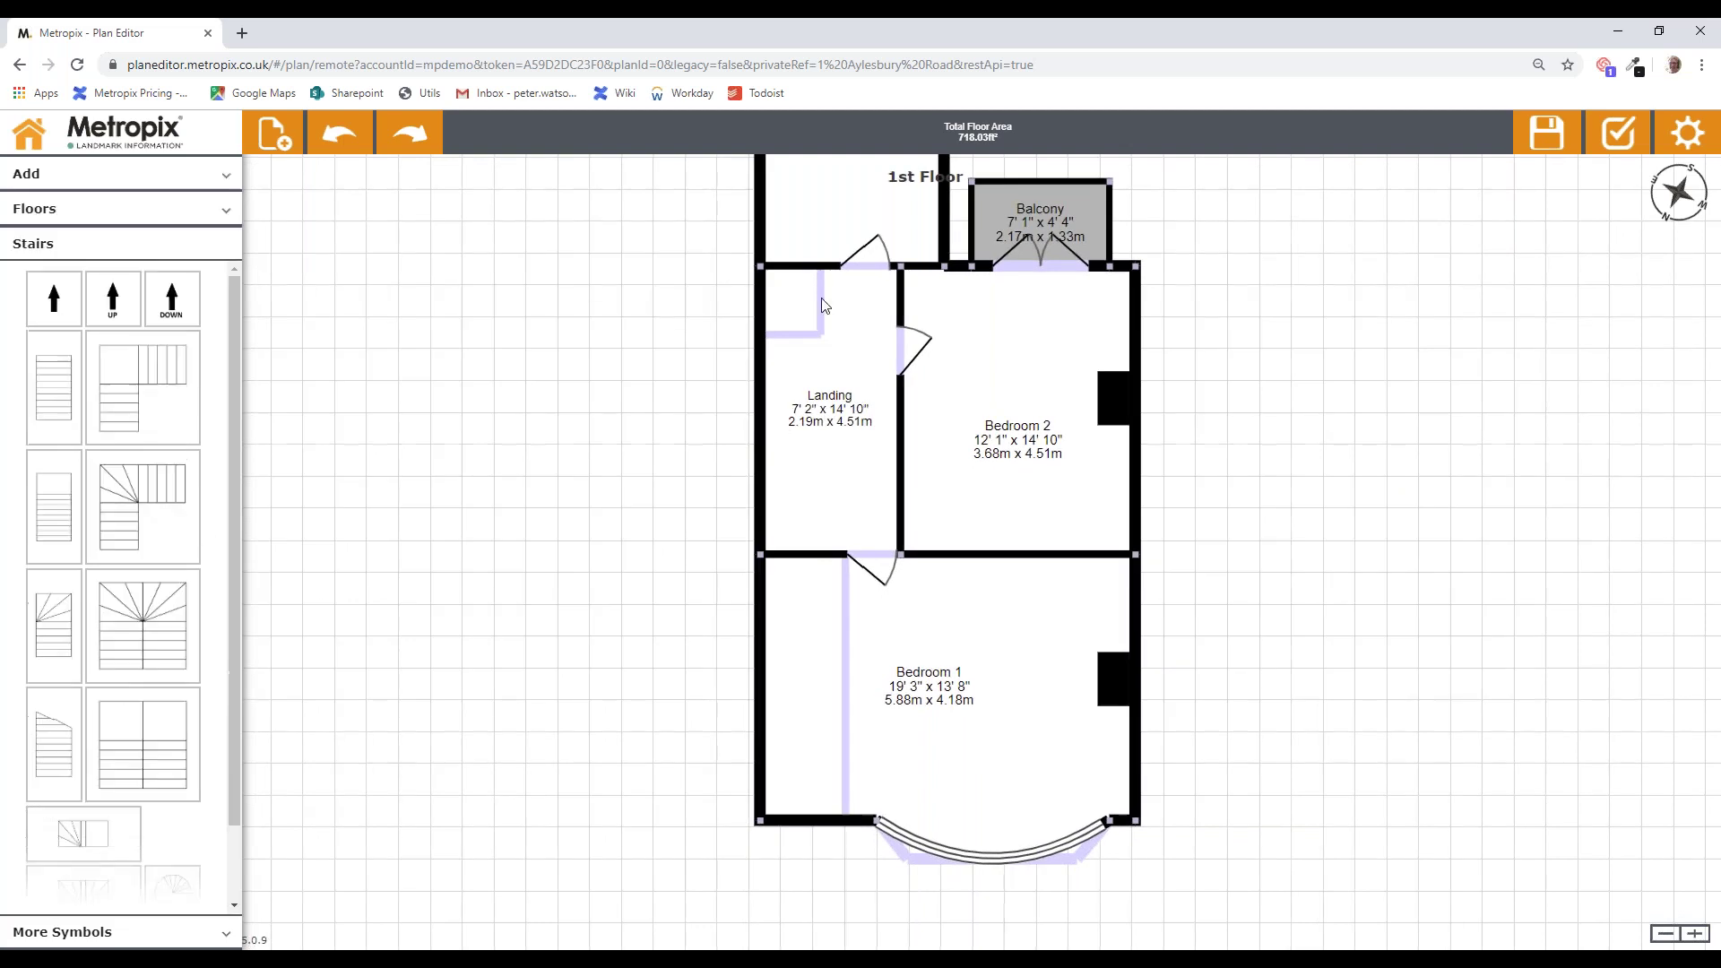
left_click_drag(112, 527, 797, 341)
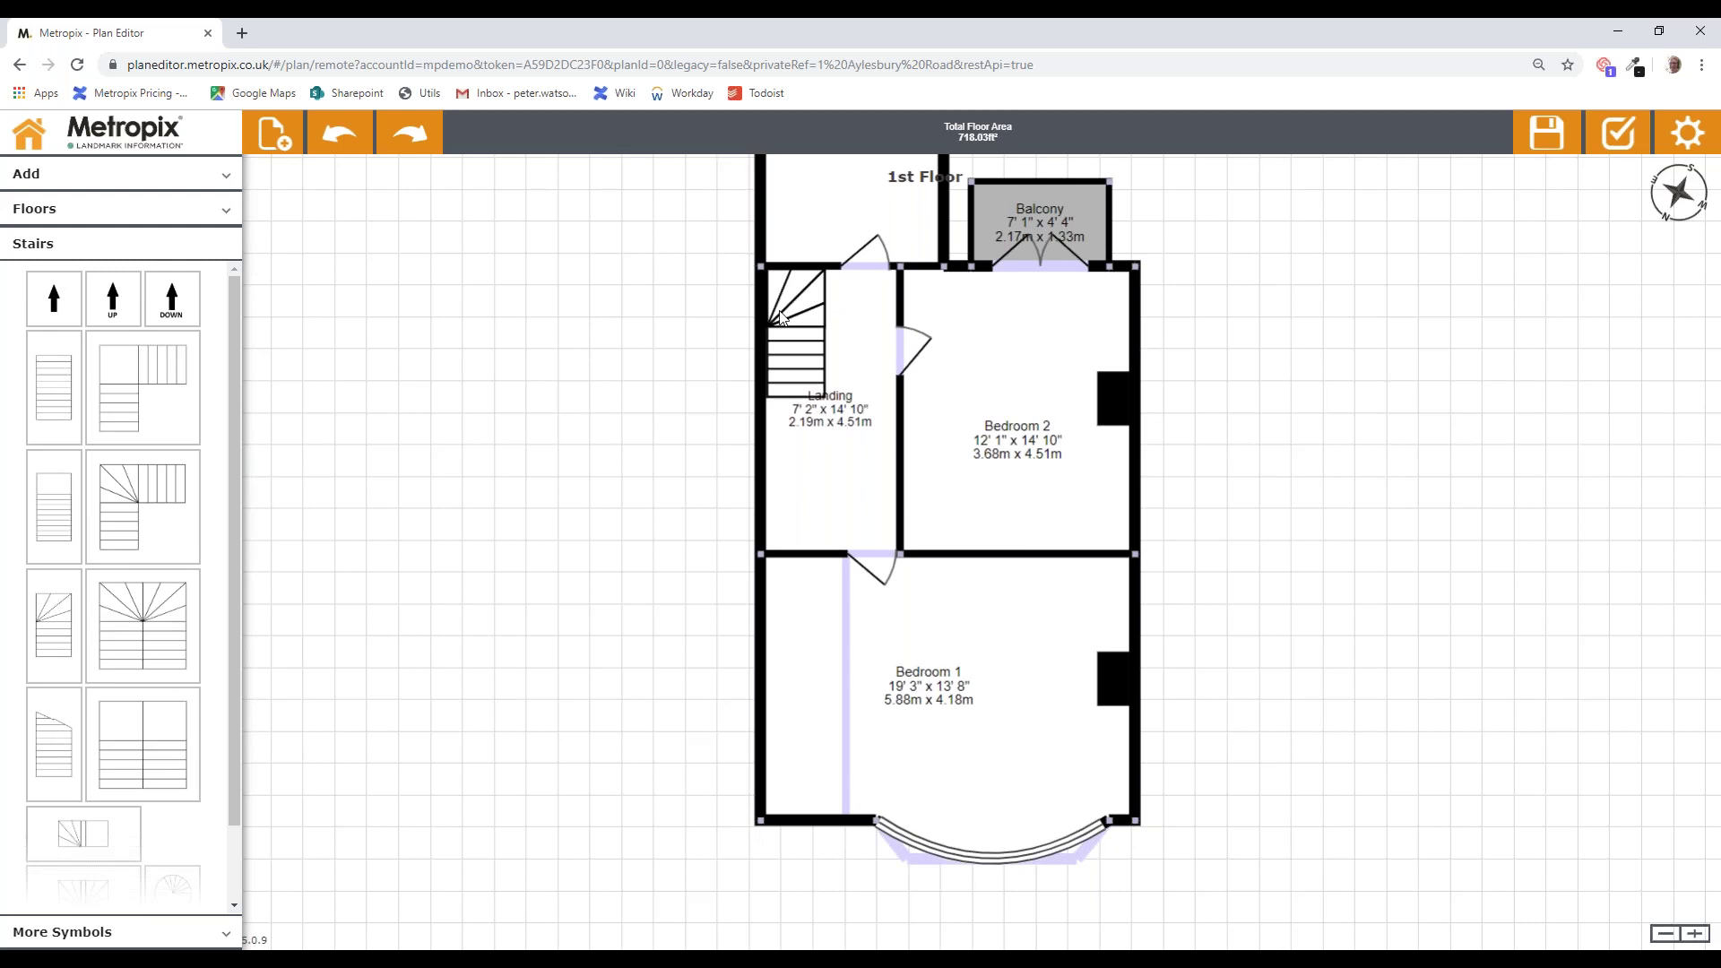
left_click(792, 356)
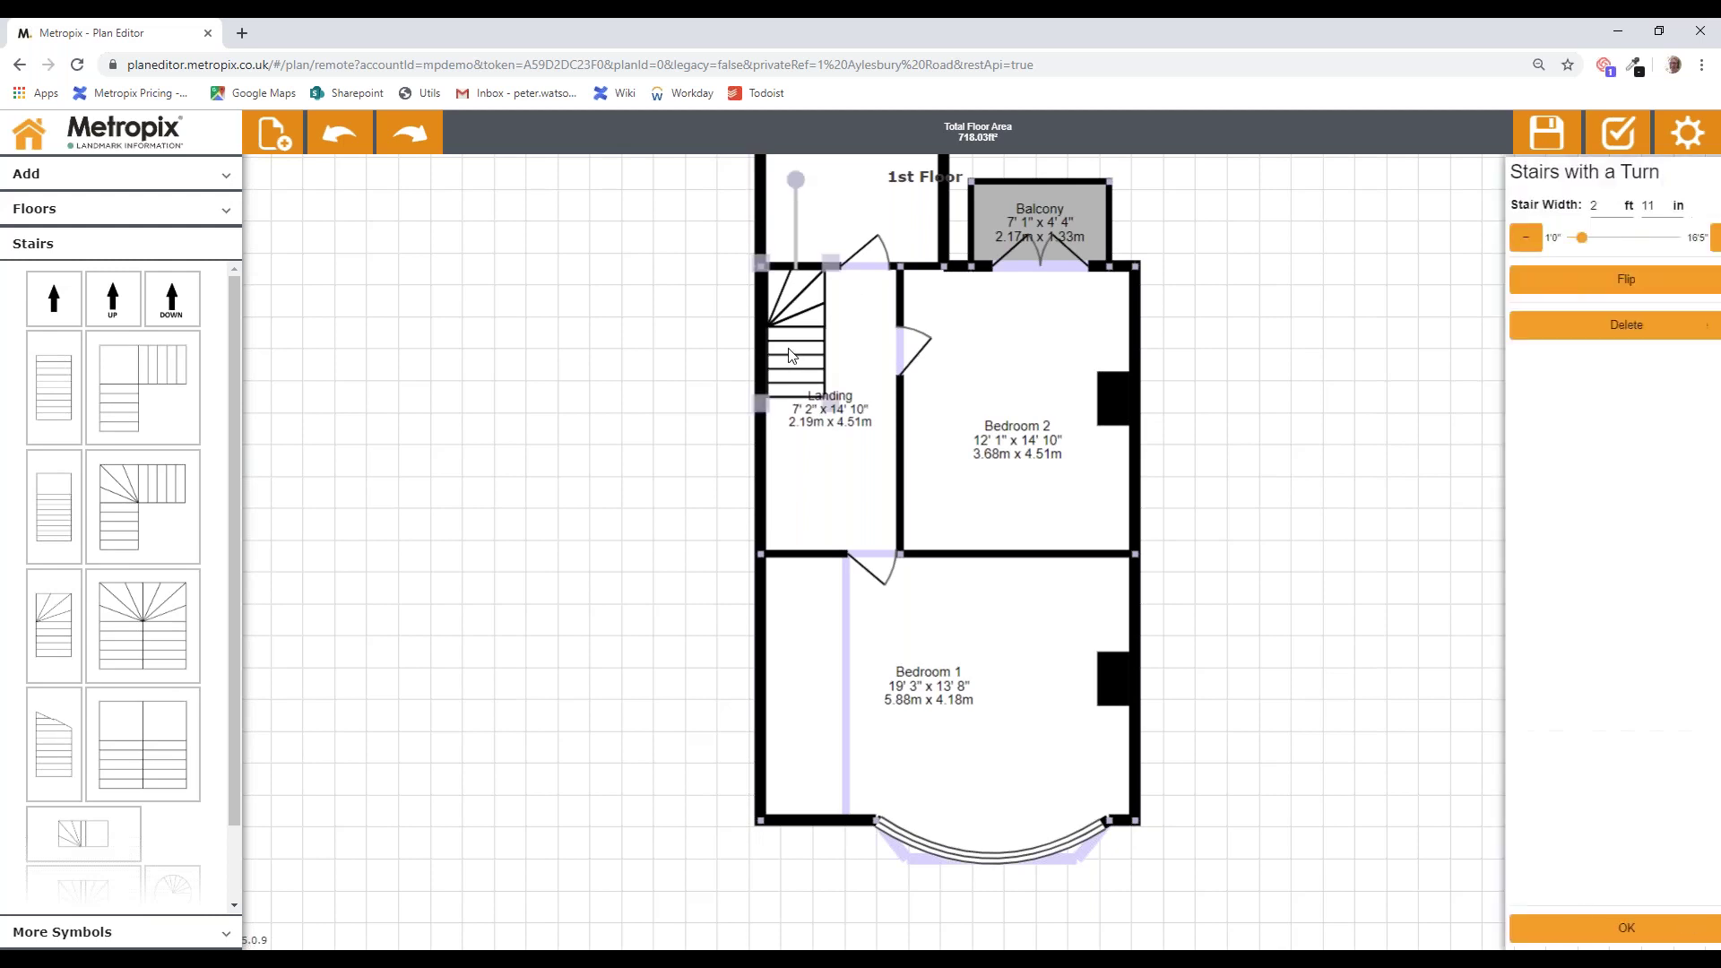
left_click(1603, 281)
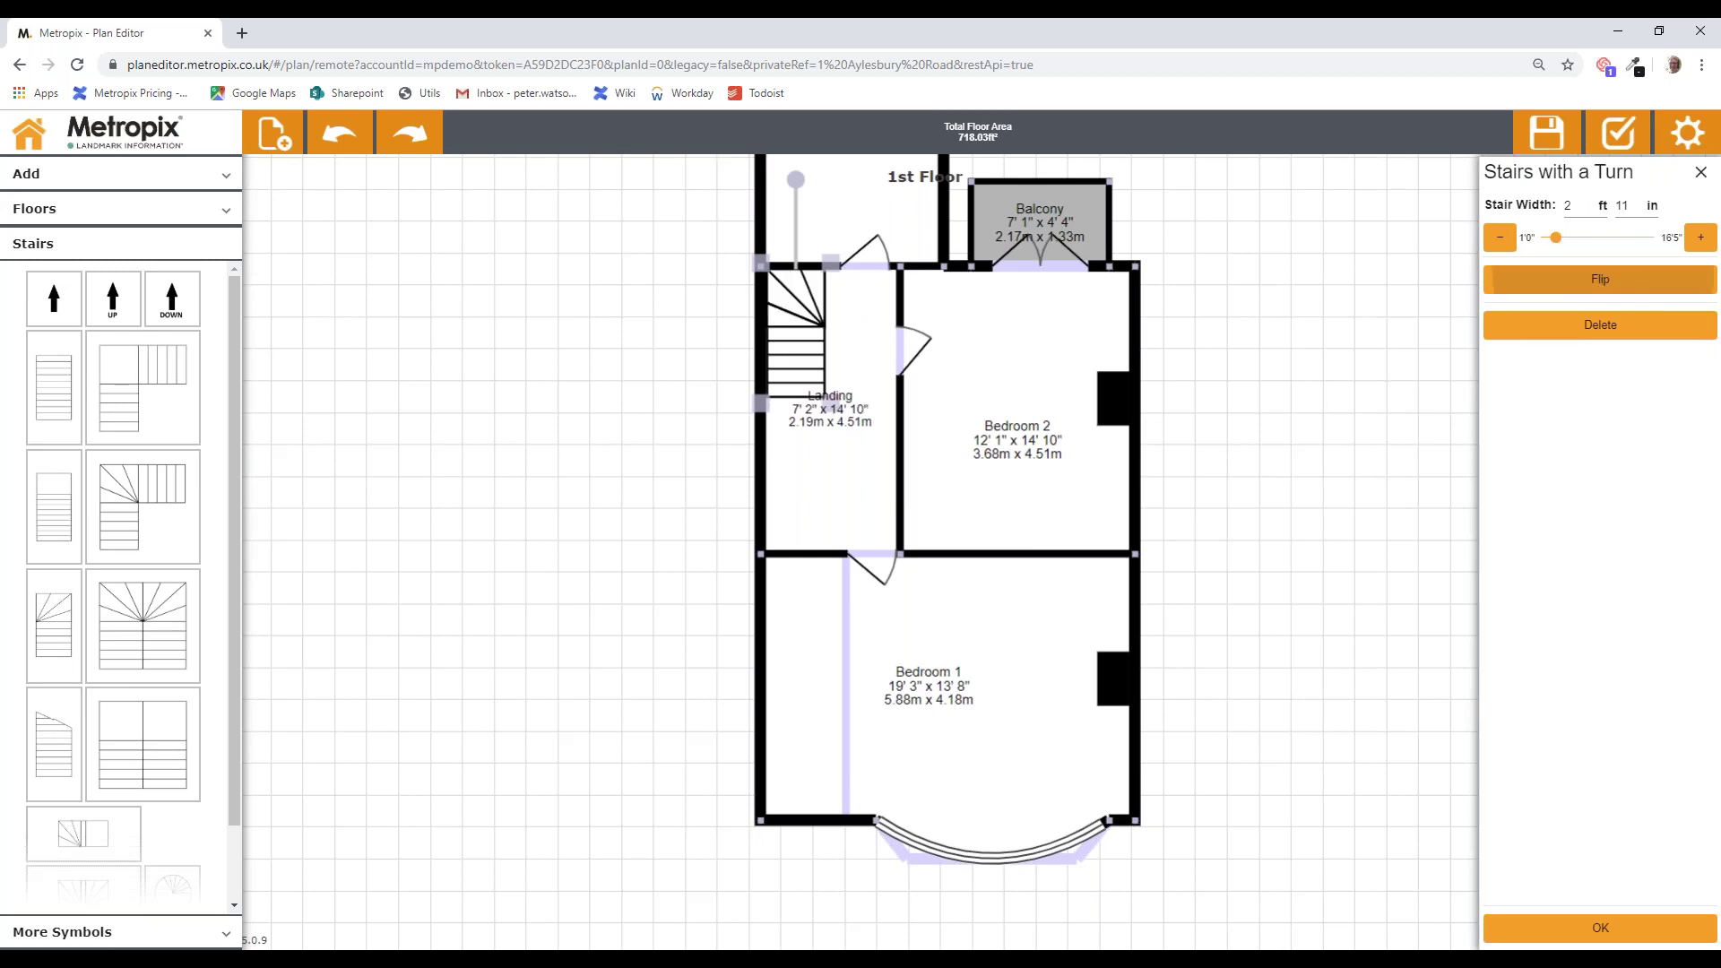
left_click(1564, 928)
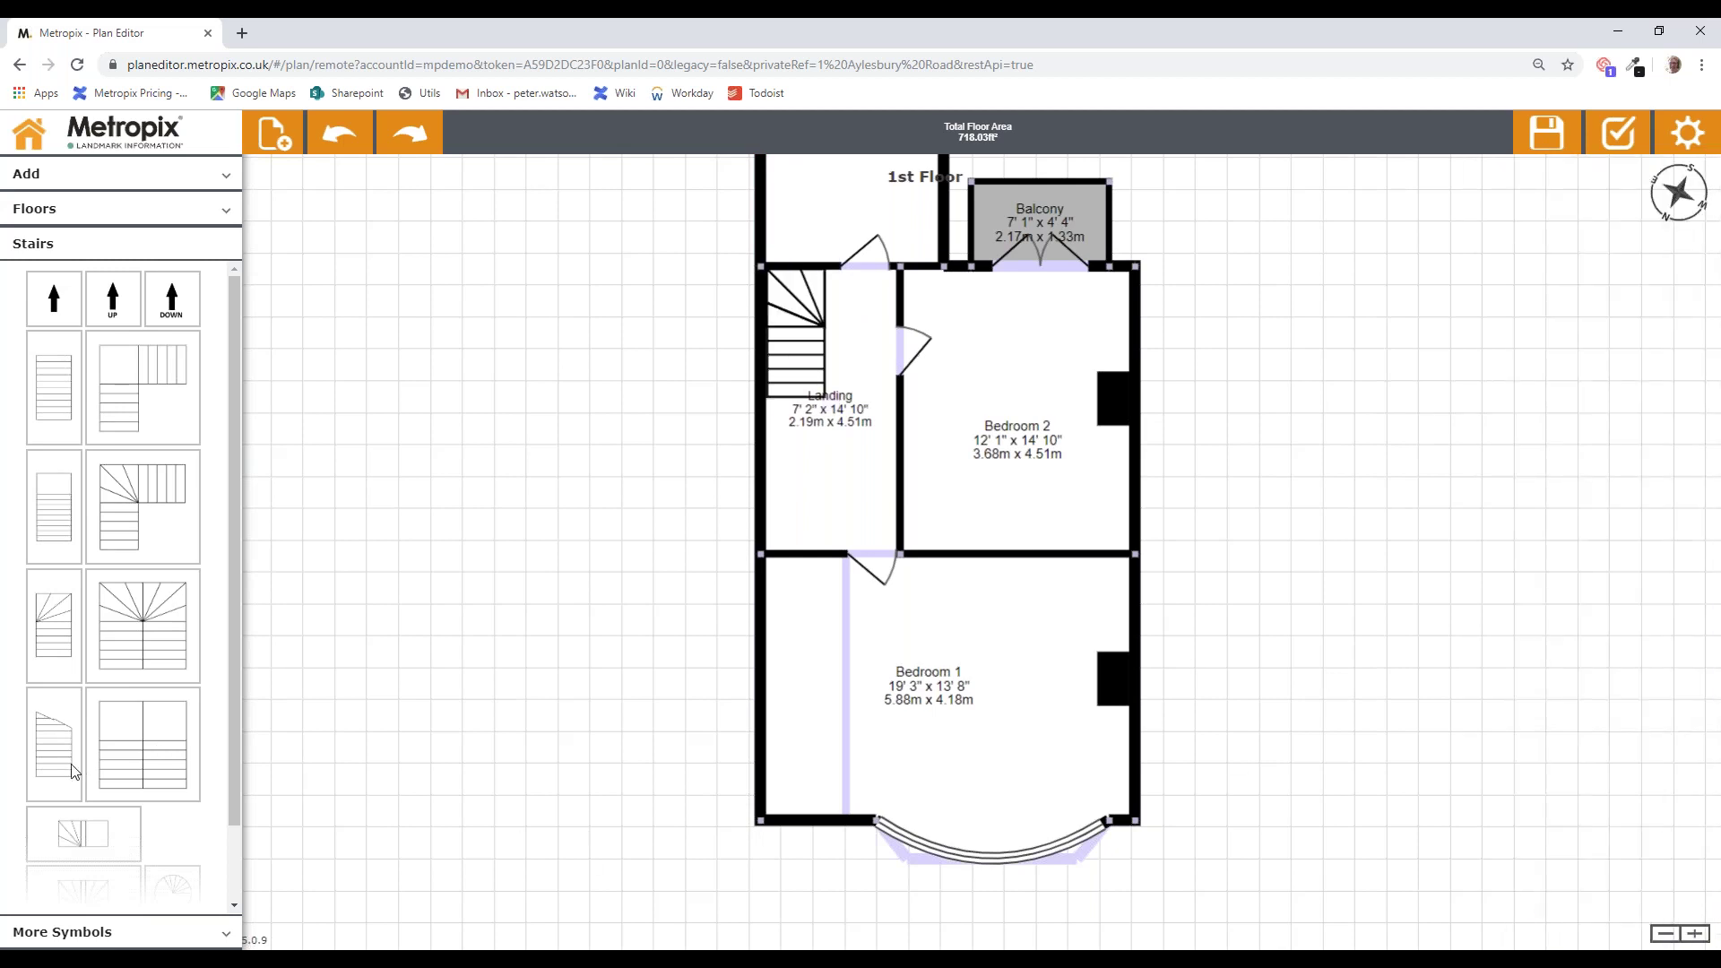
Step: Add a straight flight of stairs, rotate it upright and move it along the Landing's left wall
left_click_drag(318, 645, 567, 478)
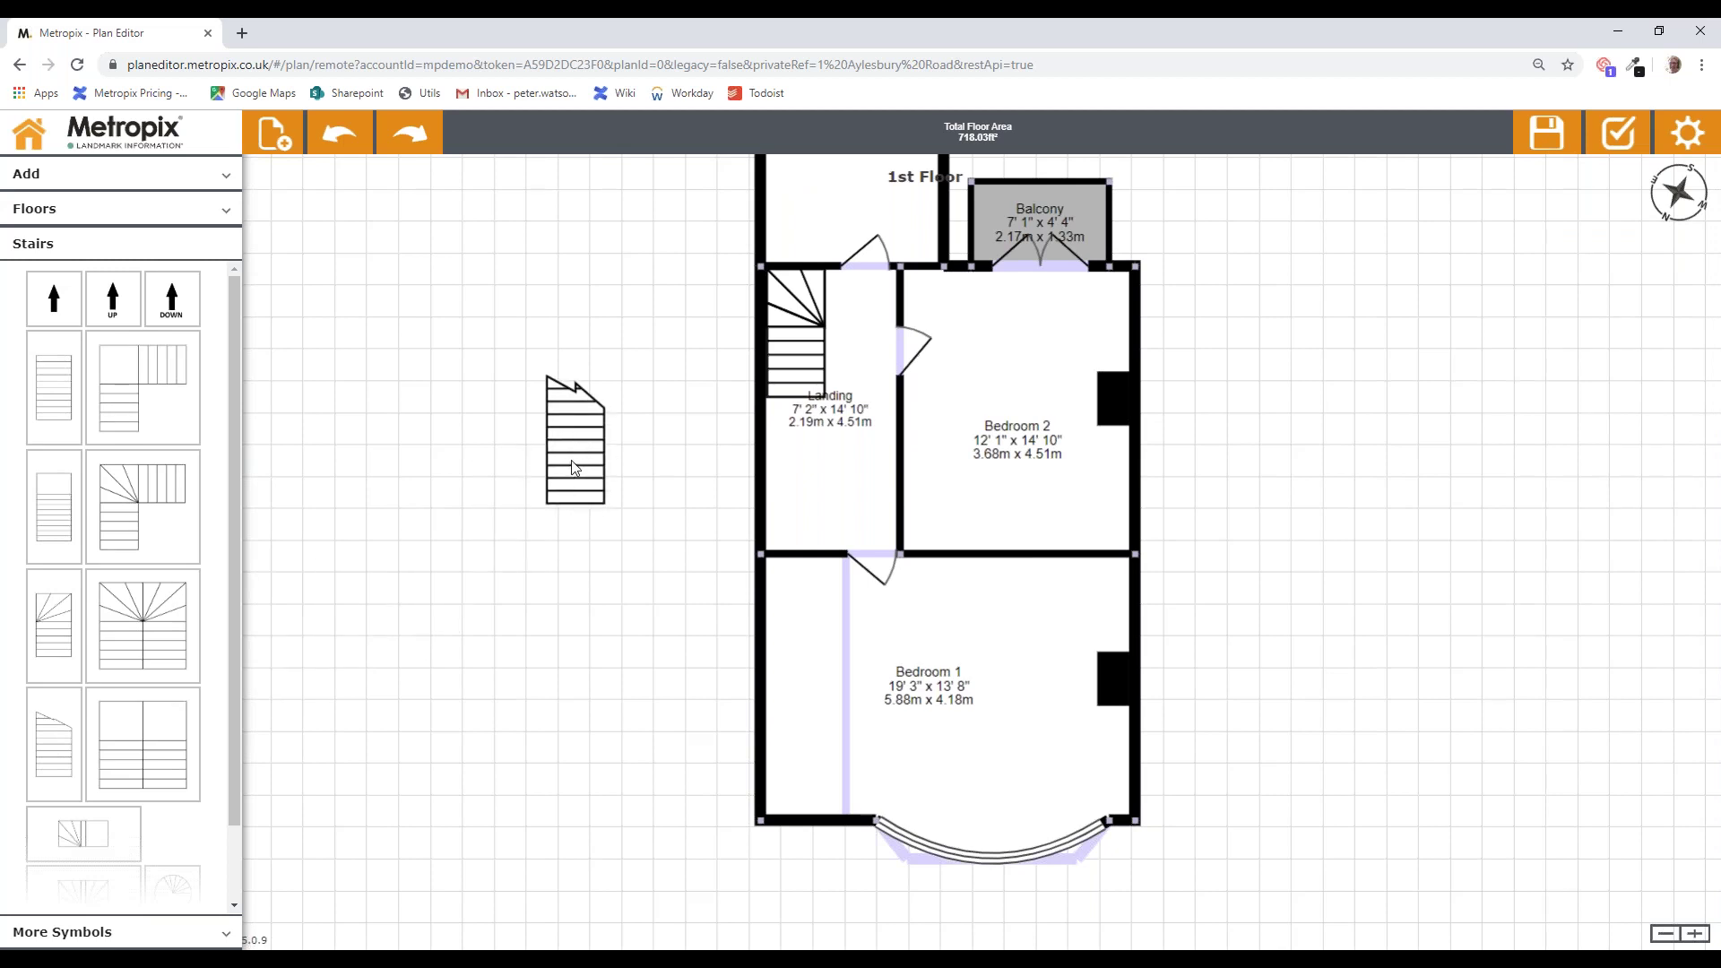
left_click(587, 418)
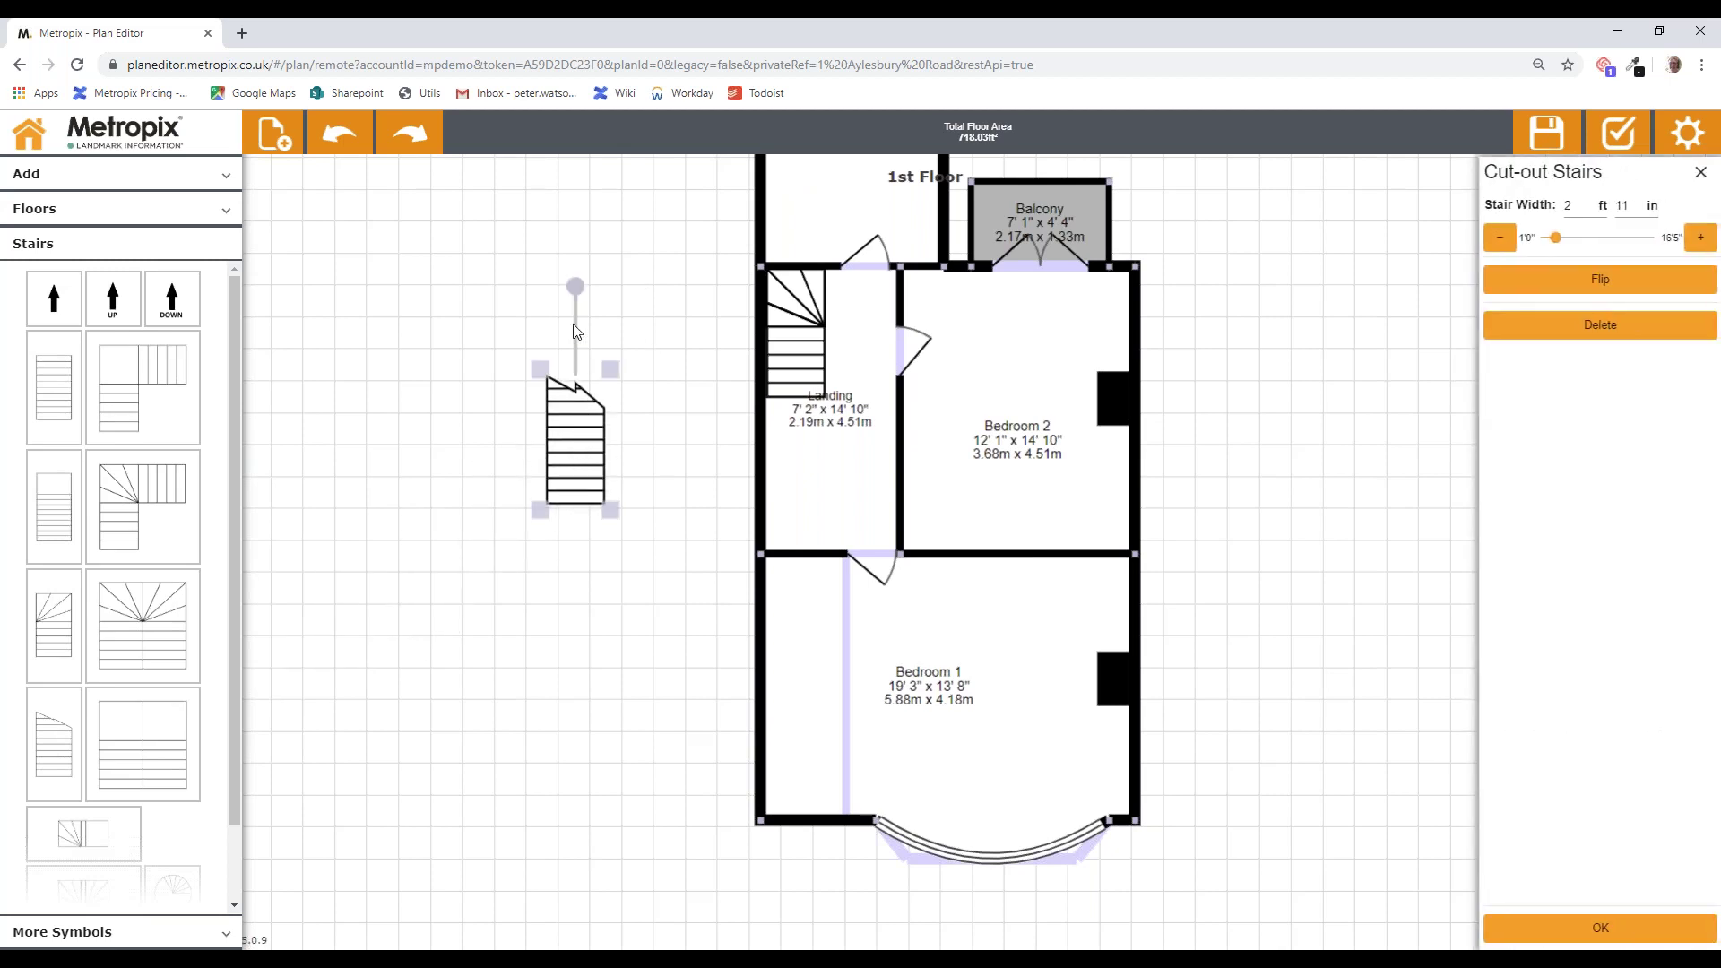
left_click_drag(577, 285, 574, 606)
left_click_drag(580, 425, 786, 445)
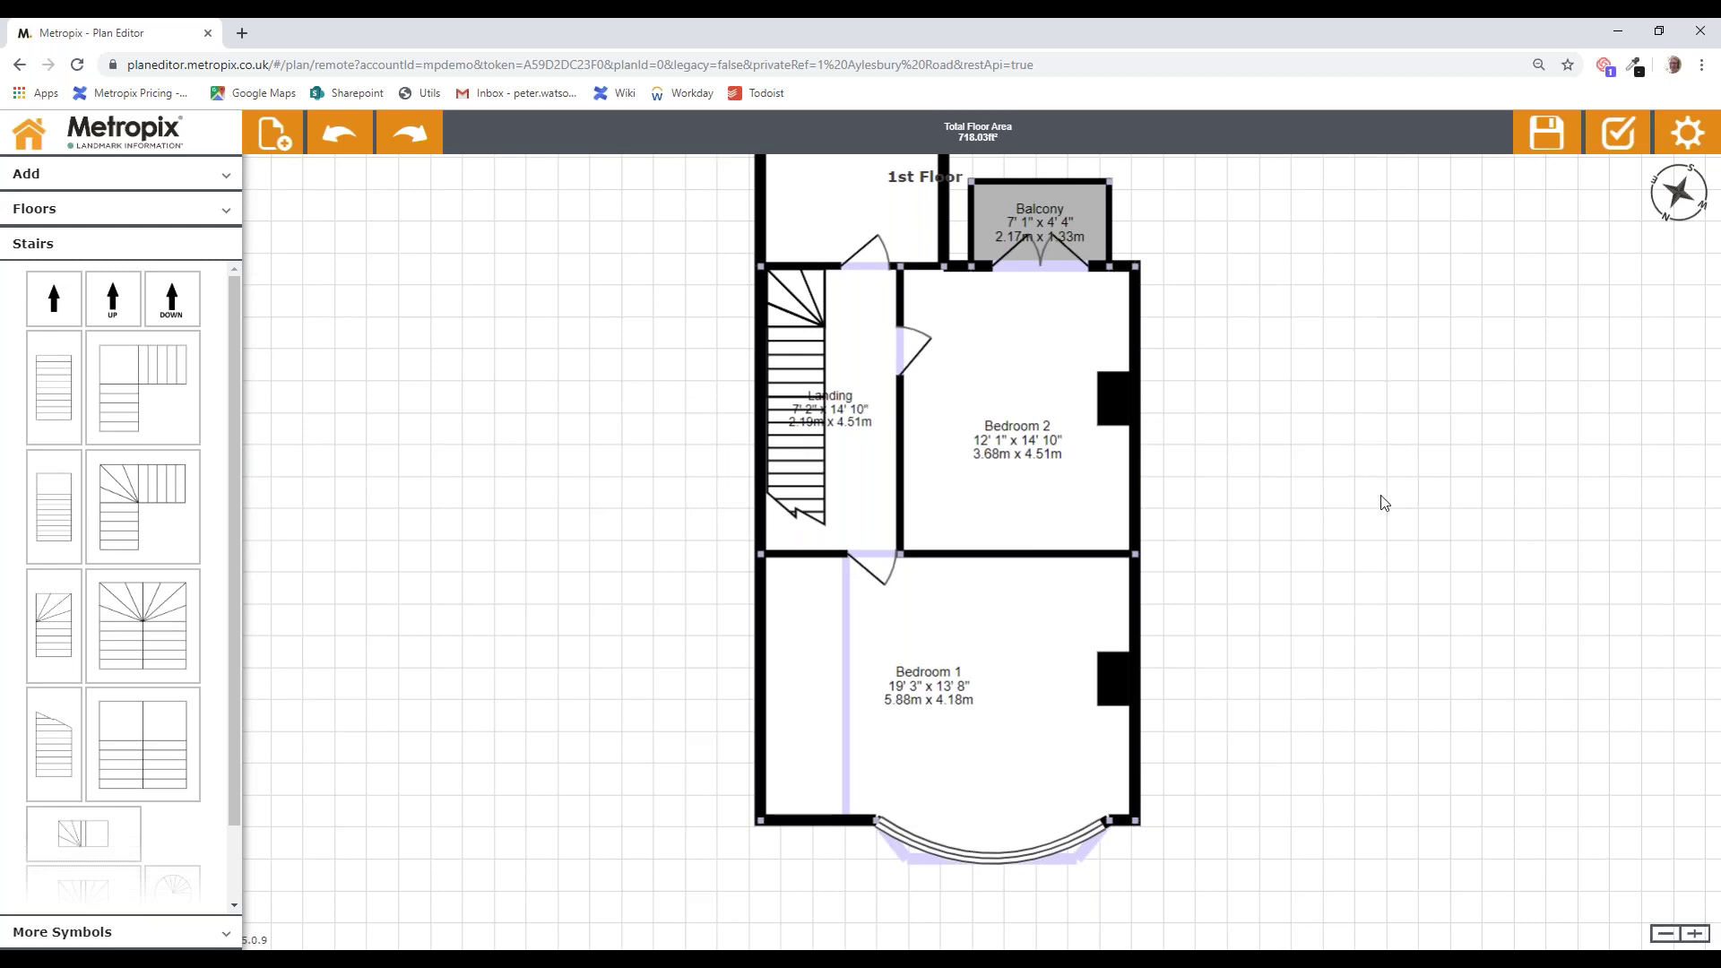
left_click_drag(1385, 502, 1422, 620)
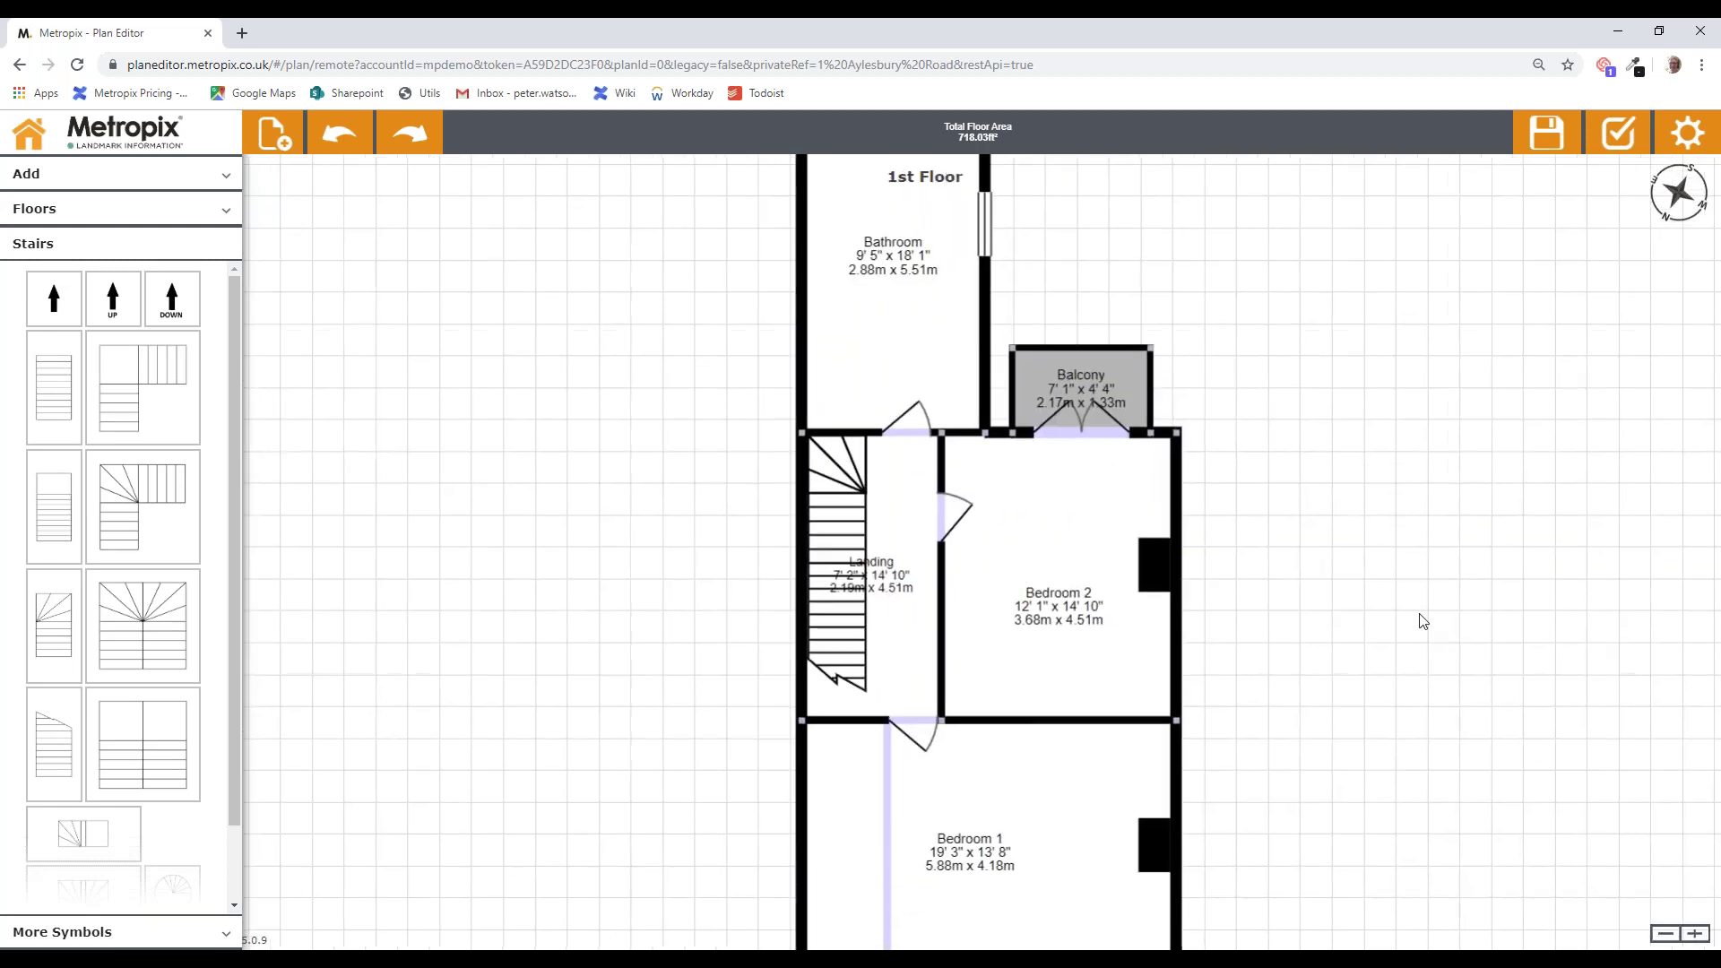
Step: Place a down arrow on the Landing beside the stairs and rotate it to point left toward them
left_click(42, 184)
left_click_drag(229, 452, 228, 678)
left_click_drag(54, 690, 889, 463)
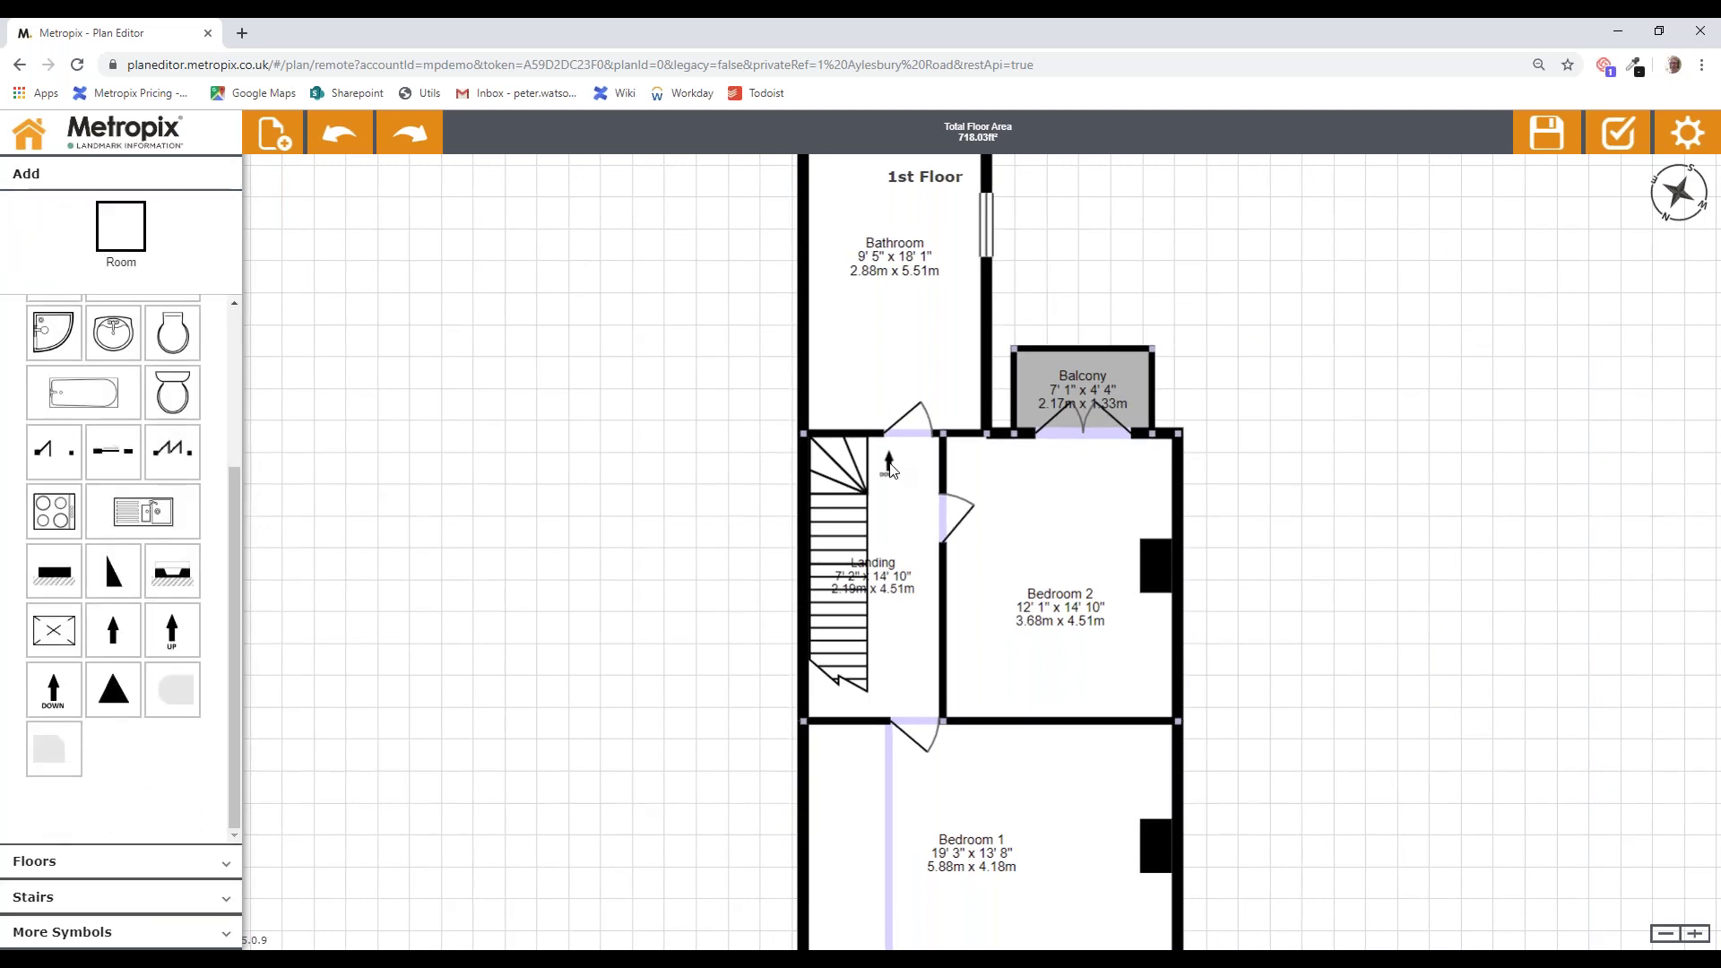
left_click(889, 463)
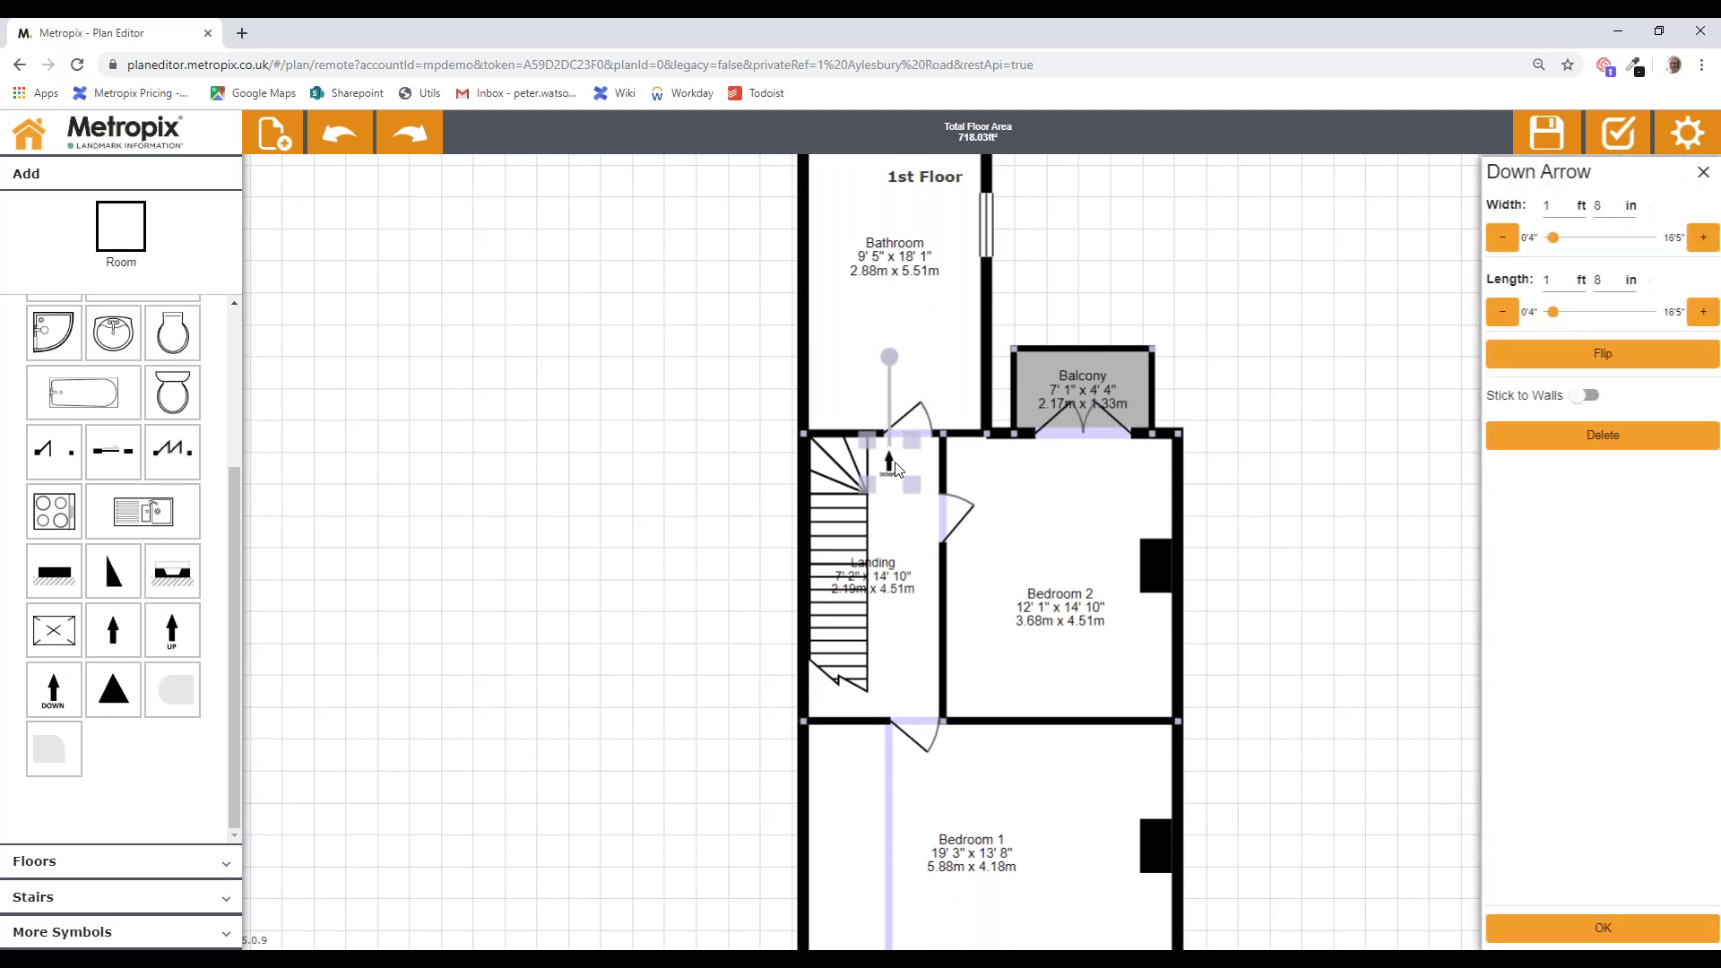
left_click_drag(889, 357, 776, 488)
left_click(776, 489)
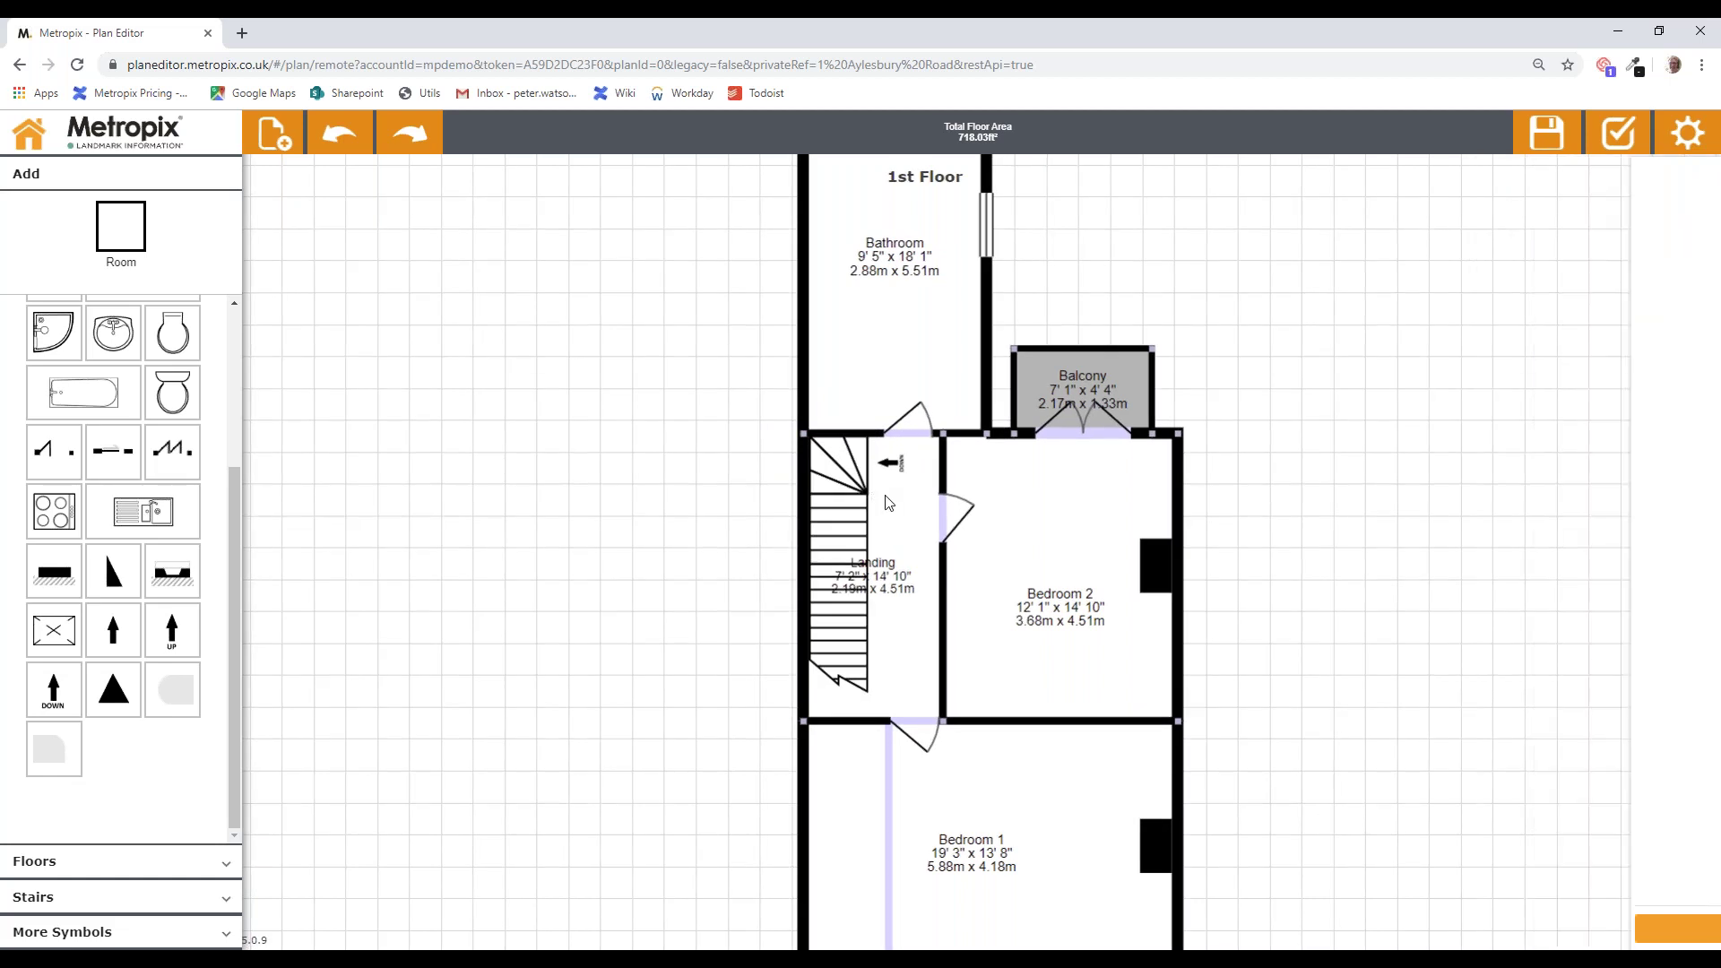
left_click_drag(533, 415, 535, 449)
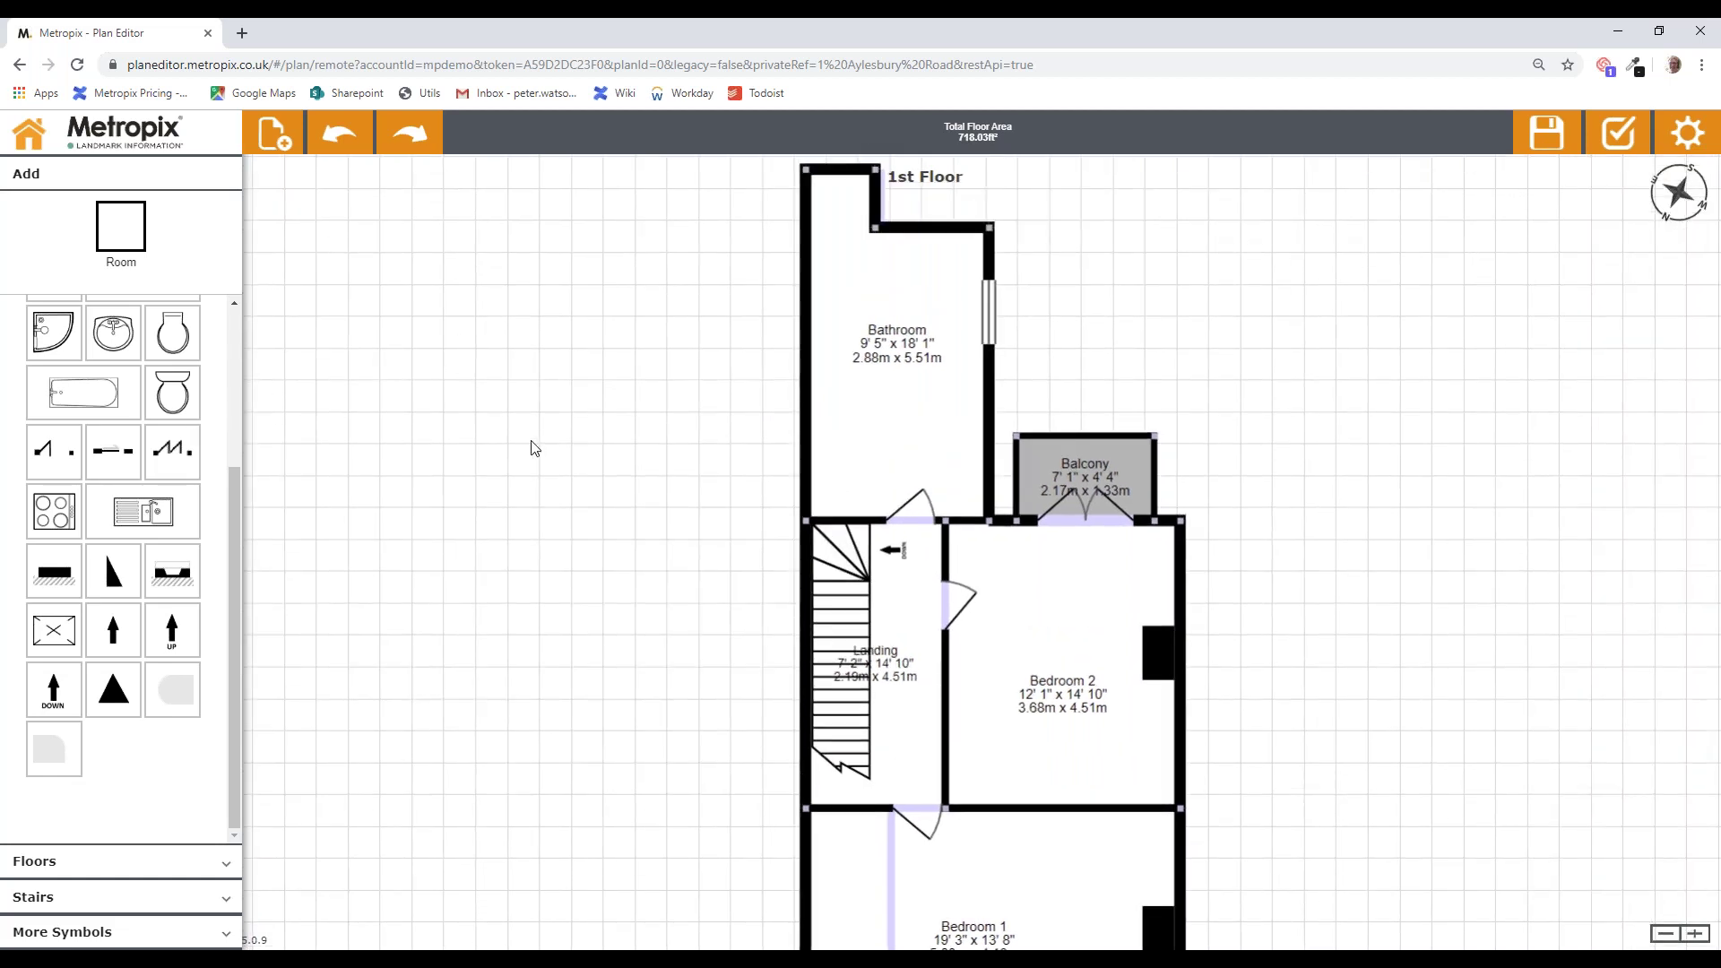
Step: Move the toilet into the Bathroom and add a basin near the Bathroom door
left_click_drag(422, 380, 937, 405)
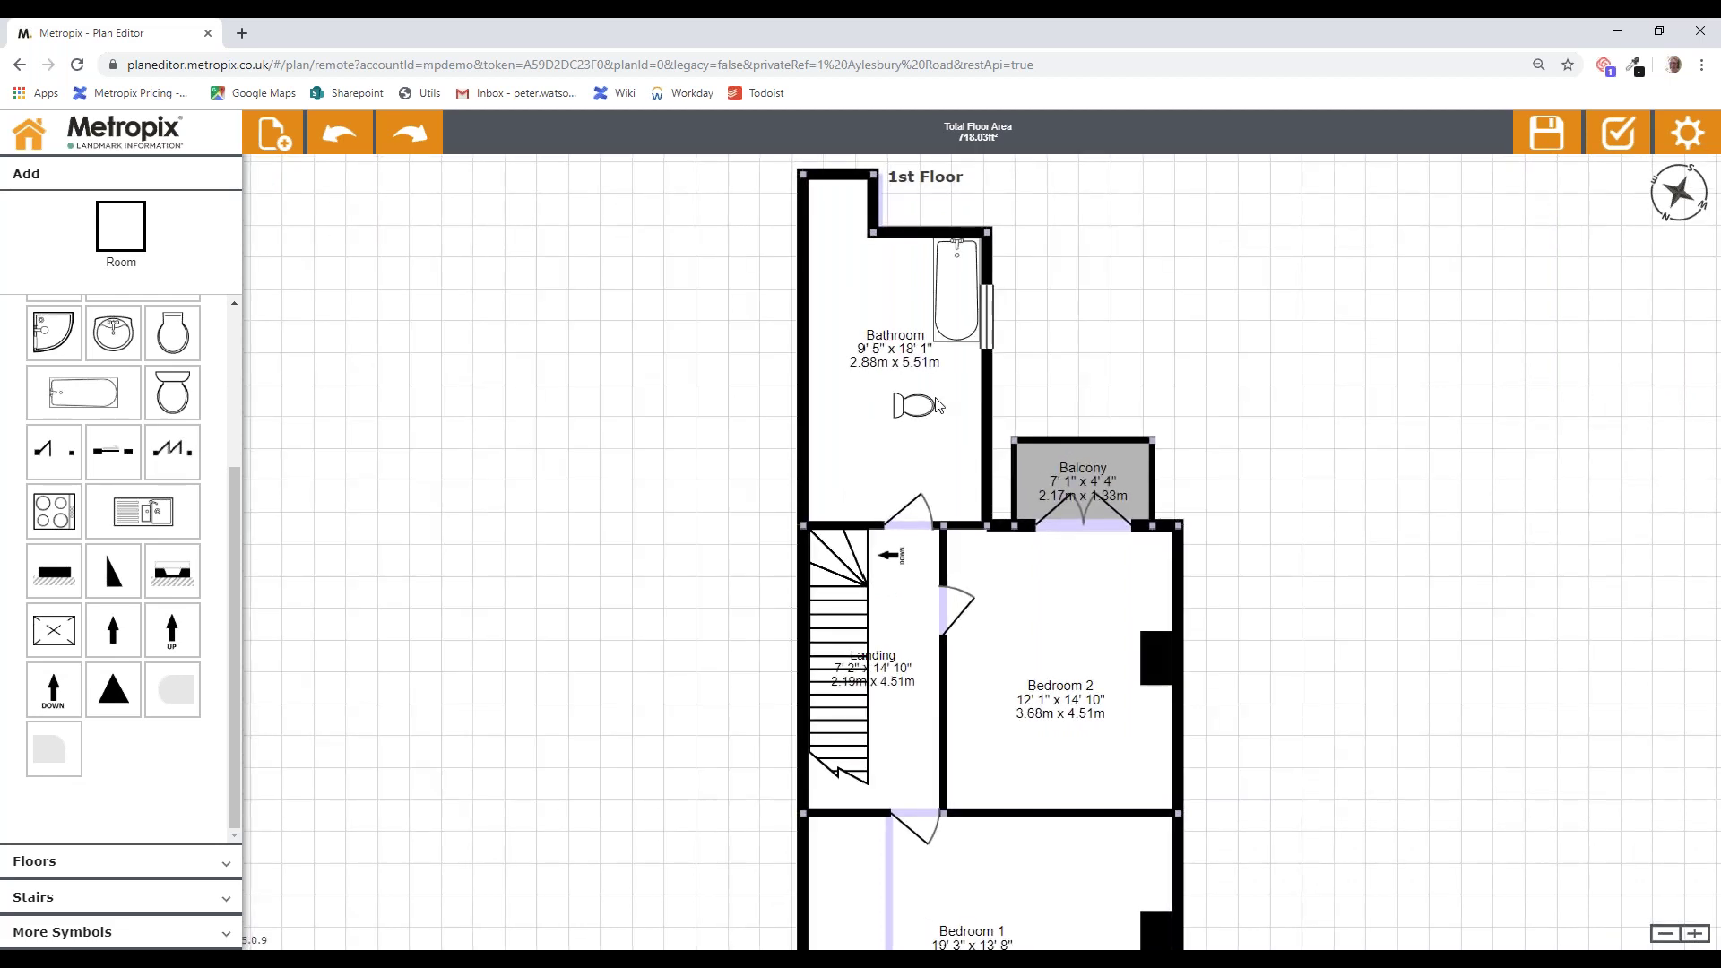
left_click_drag(113, 334, 972, 446)
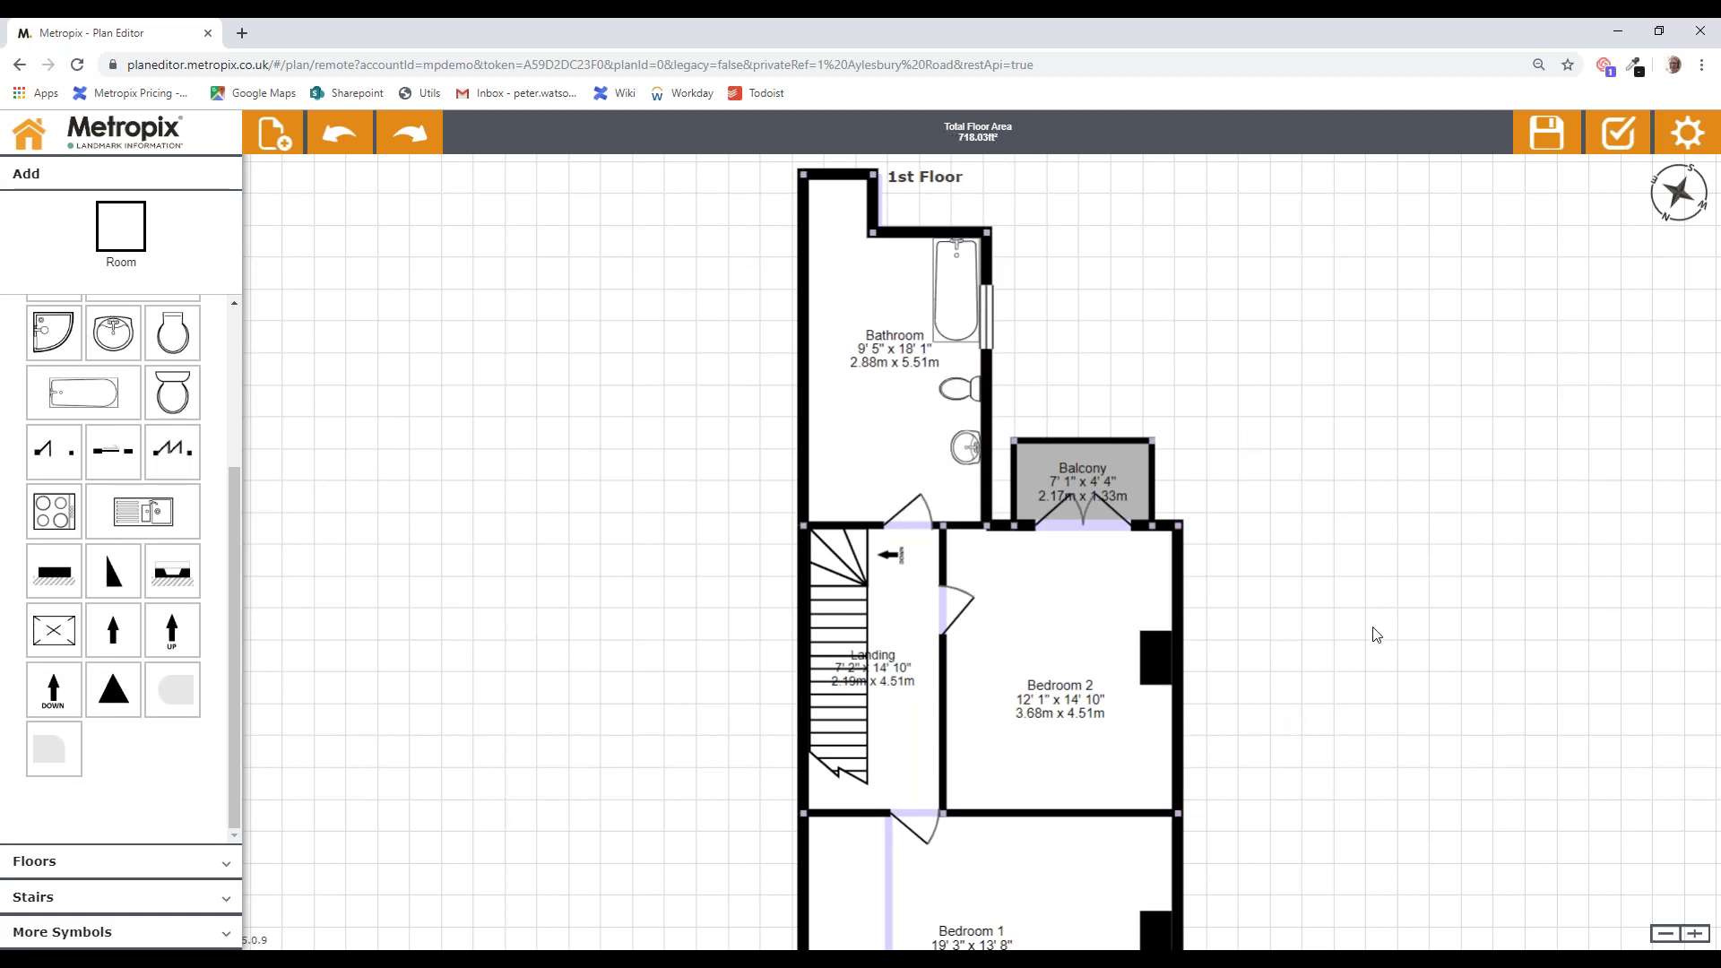
left_click_drag(1346, 620, 1338, 591)
left_click_drag(1342, 598, 1356, 457)
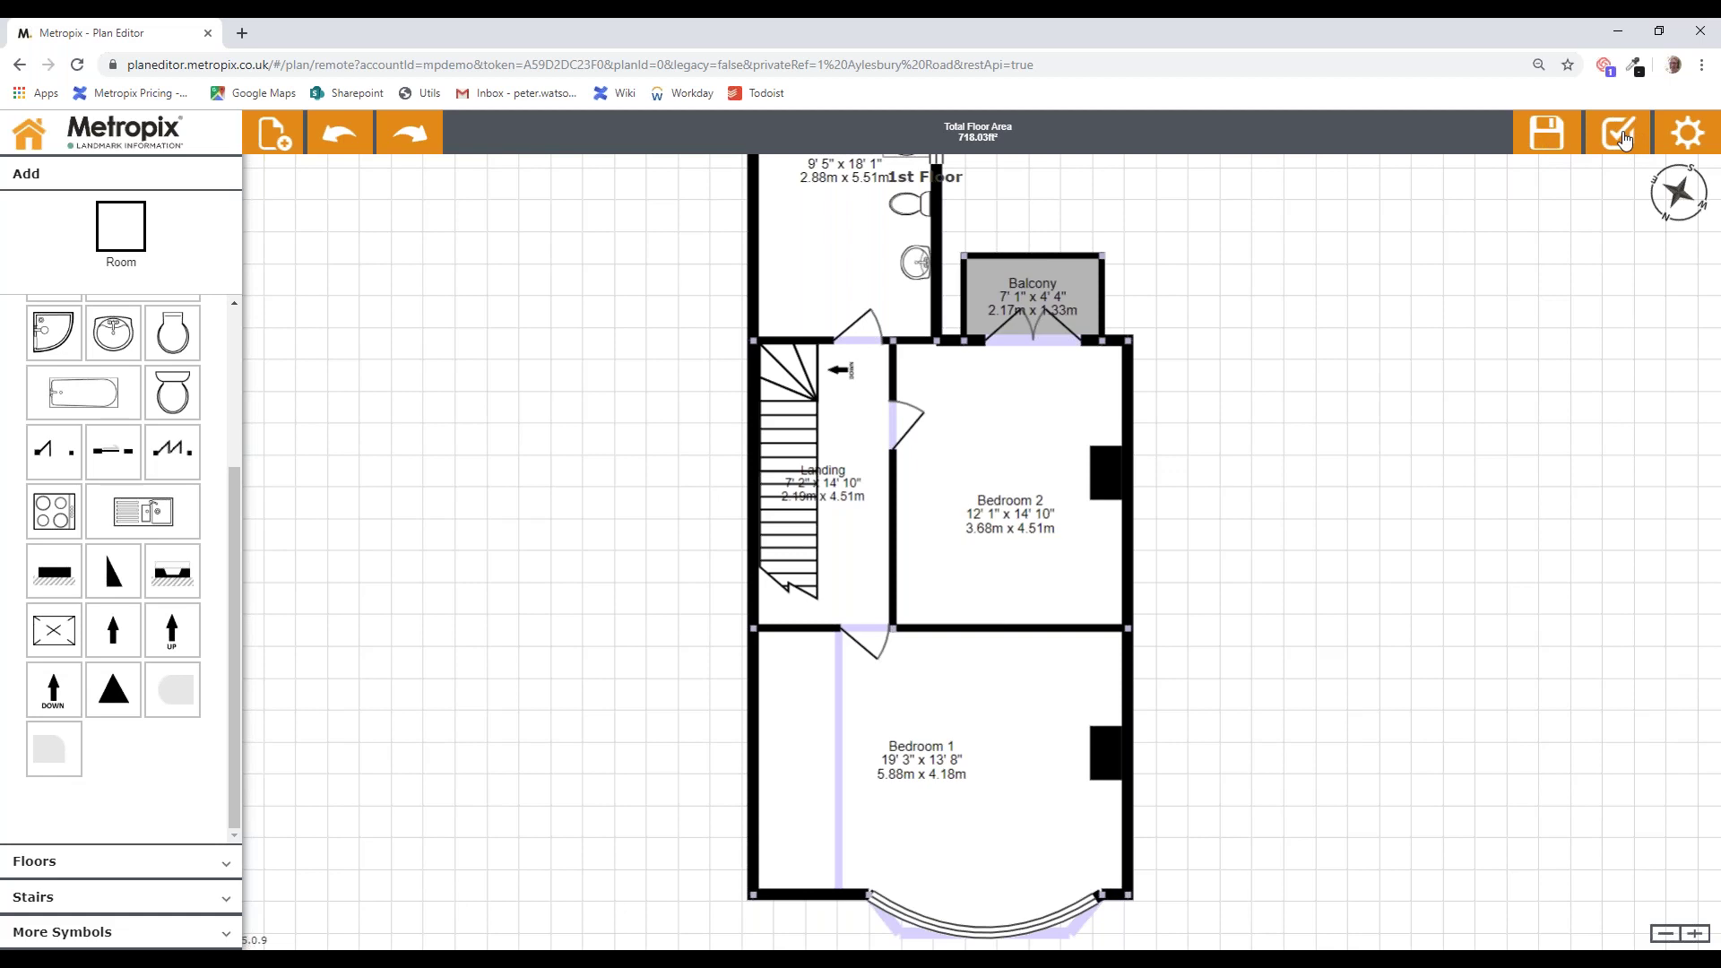
Step: Go to plan properties, reposition the Bedroom 2, Bathroom, Hall and Landing labels, and open Landing's settings
left_click(1625, 134)
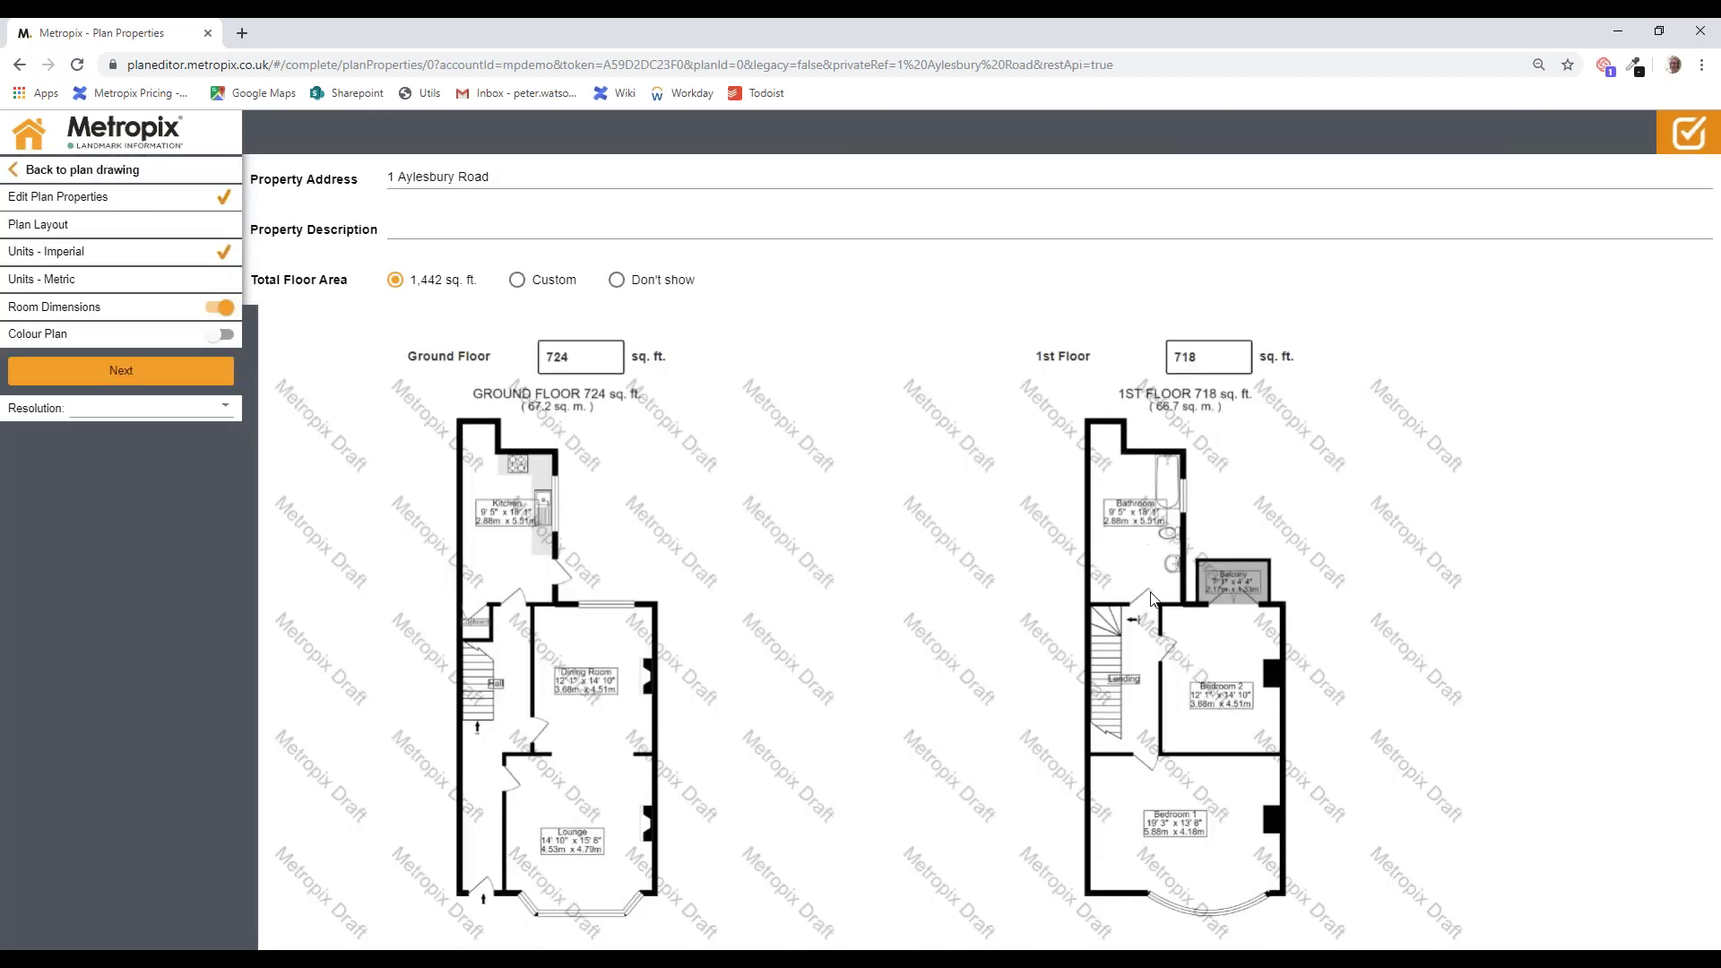
left_click_drag(1219, 704, 1211, 682)
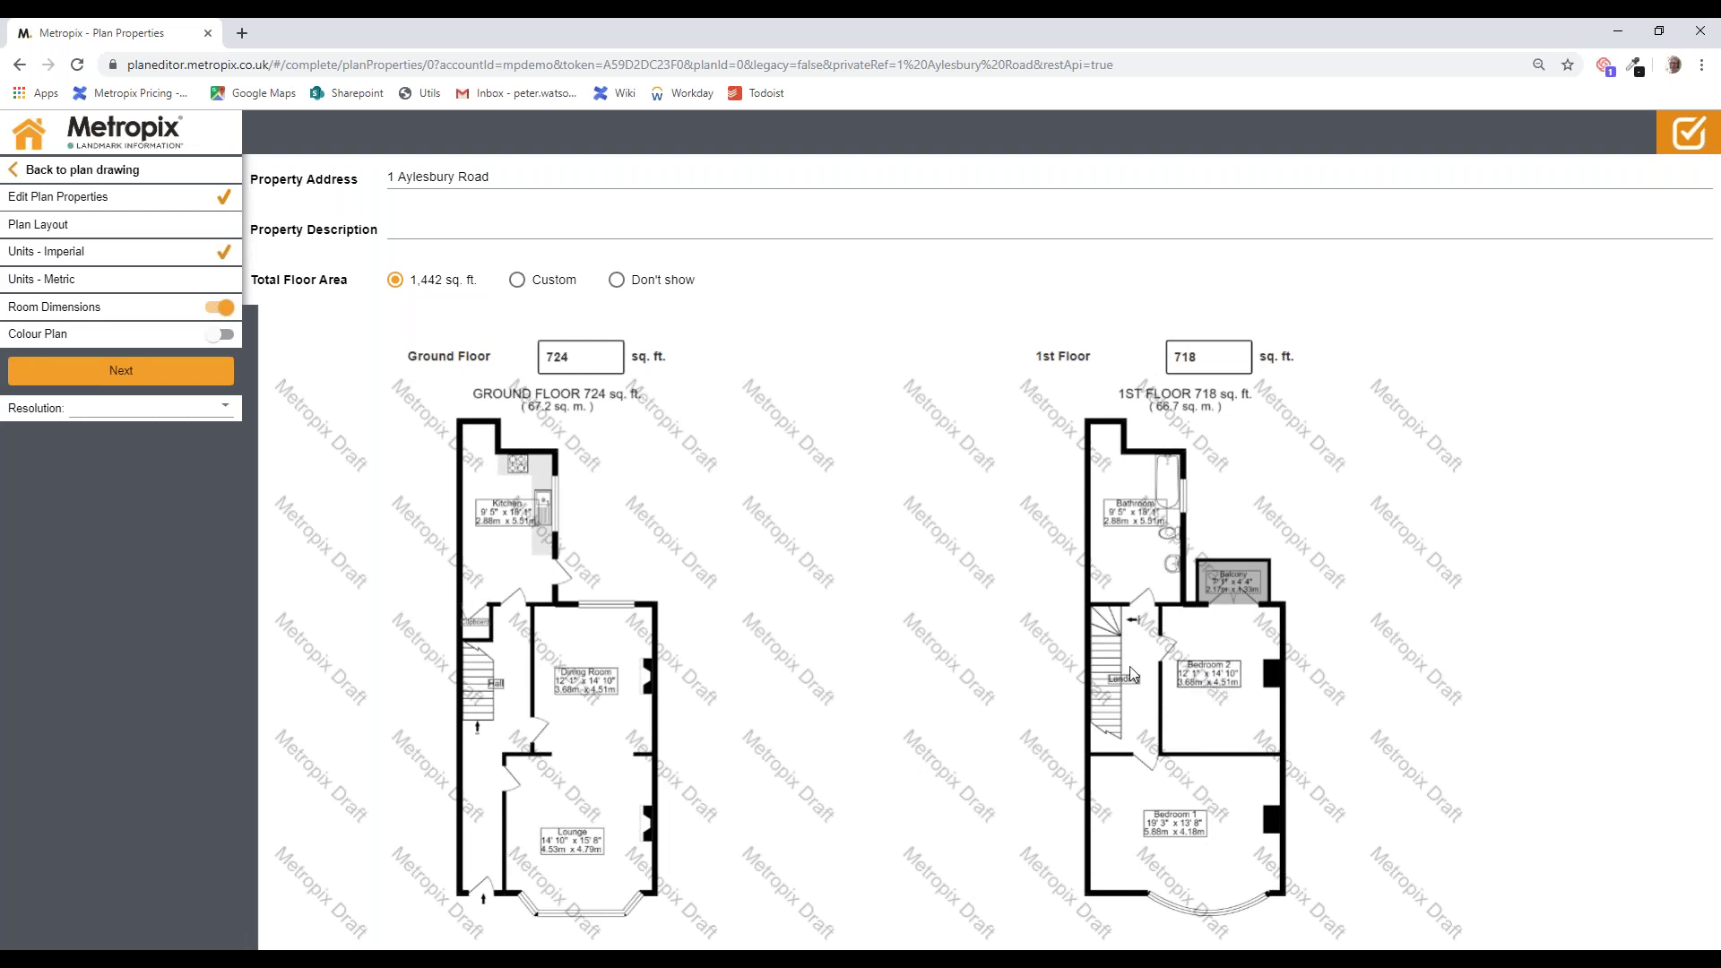
left_click_drag(1130, 520, 1125, 557)
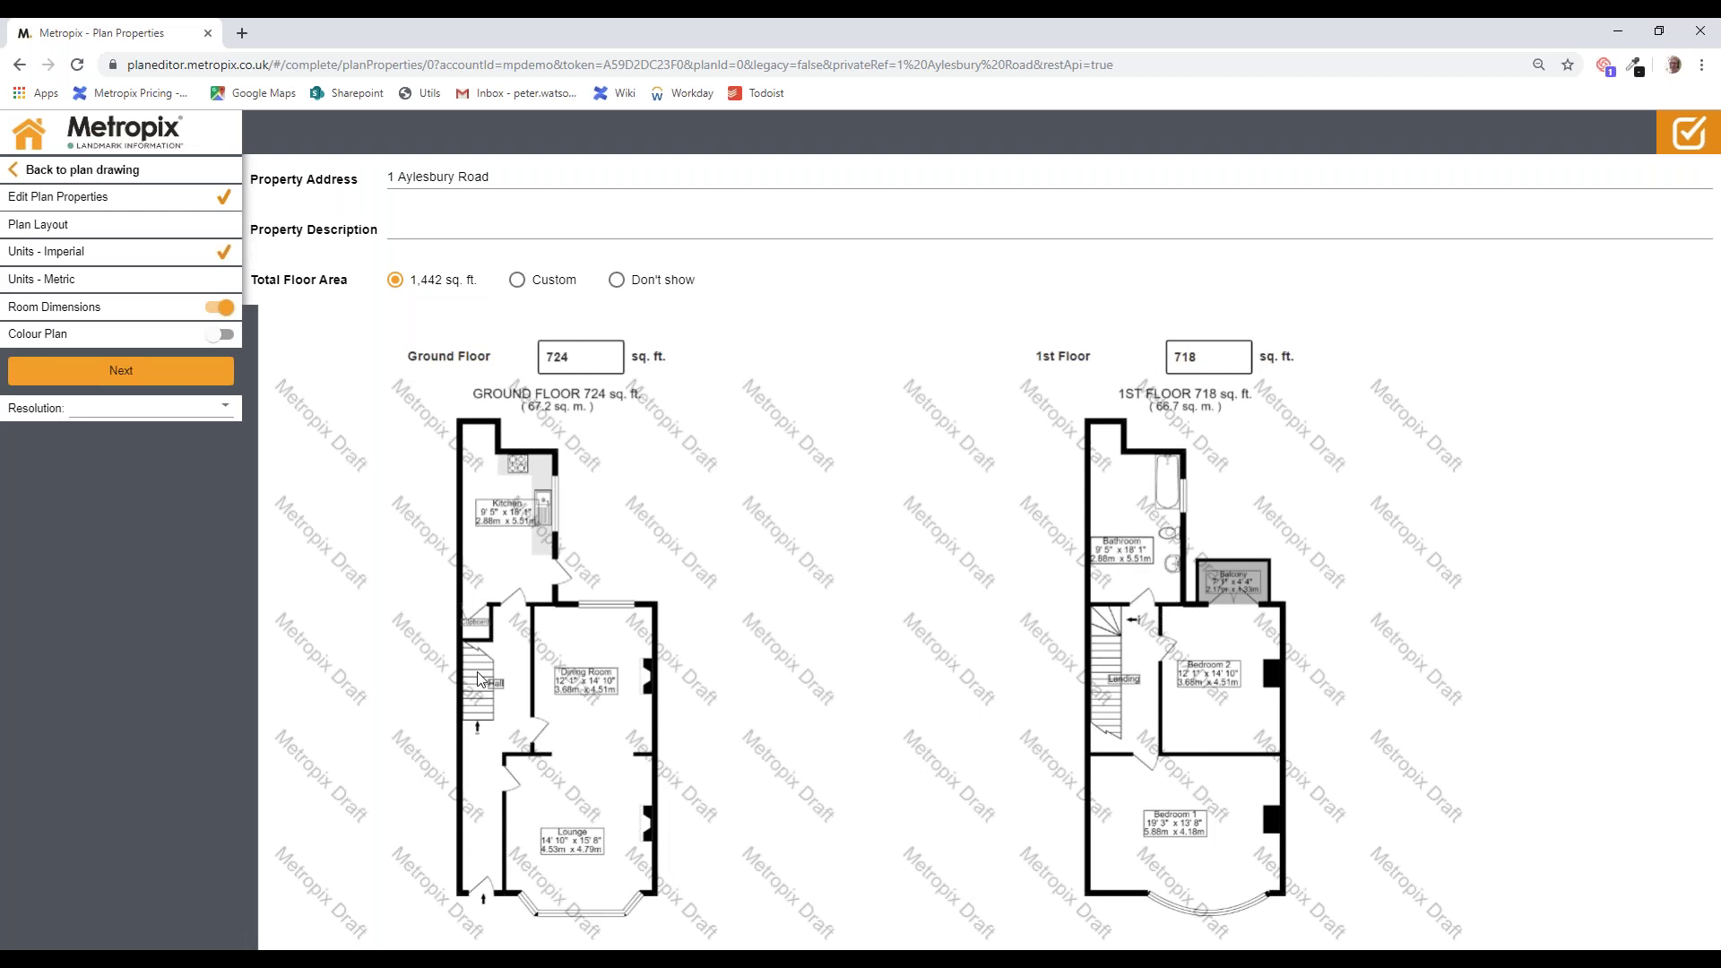
left_click_drag(495, 683, 502, 735)
left_click_drag(1124, 679, 1136, 736)
double_click(1140, 736)
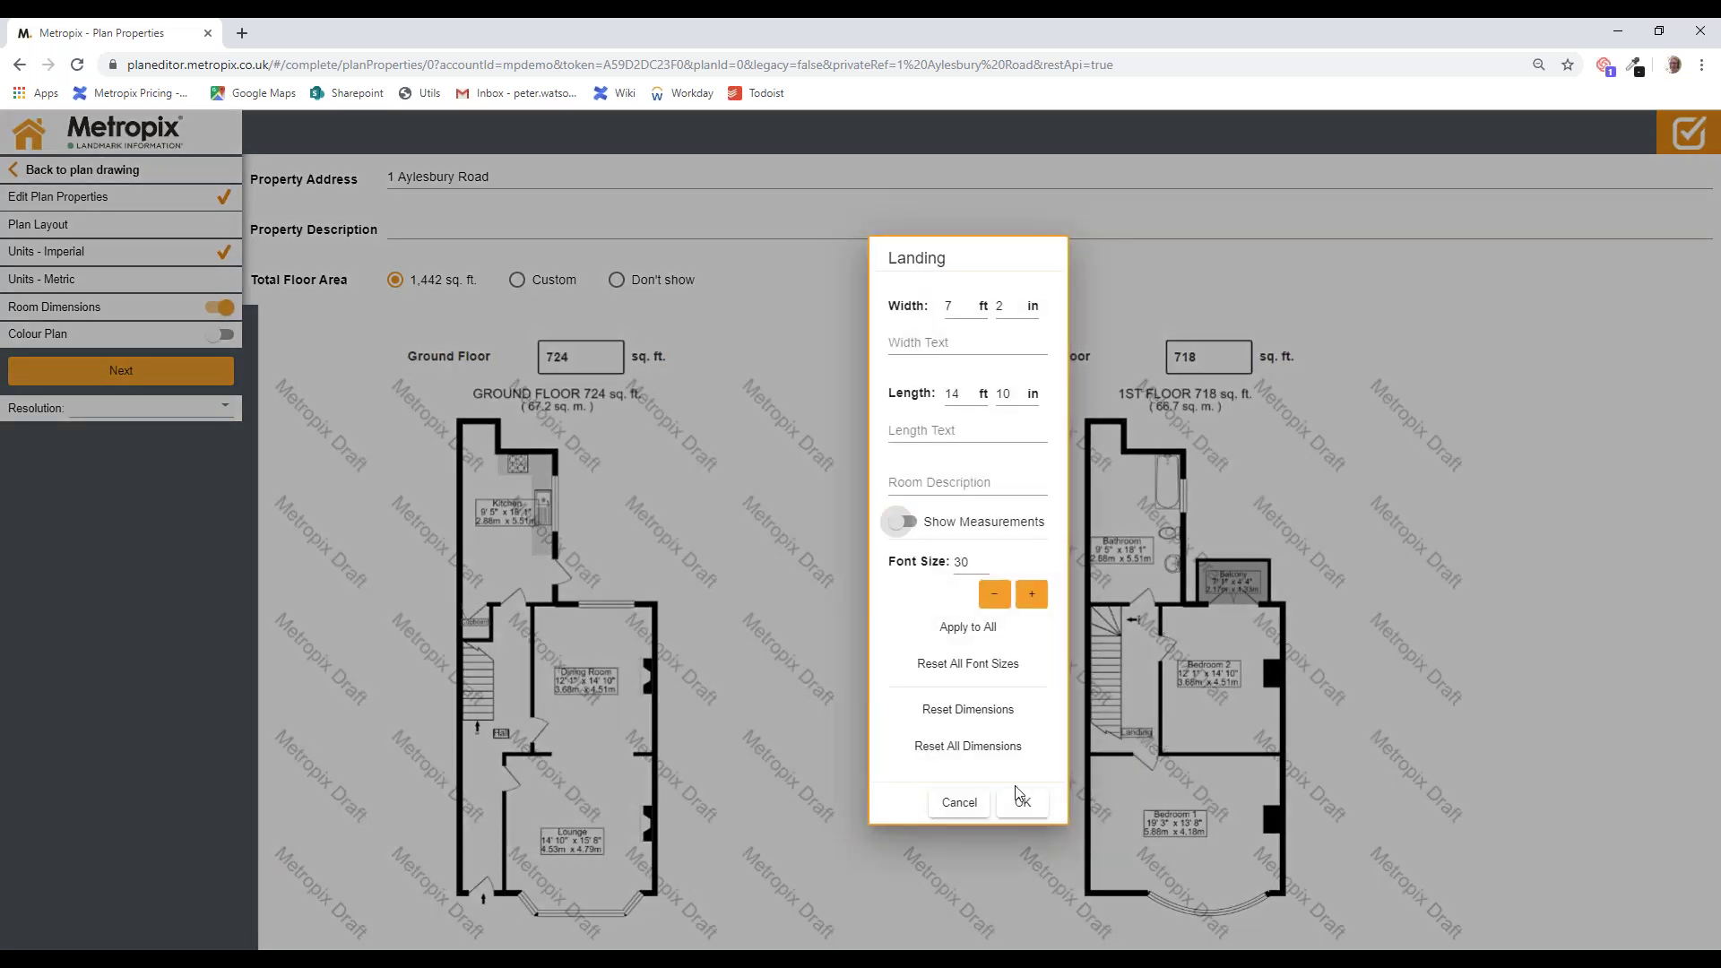
Step: Keep the Landing label name-only and move the Kitchen label down and left
left_click(1020, 802)
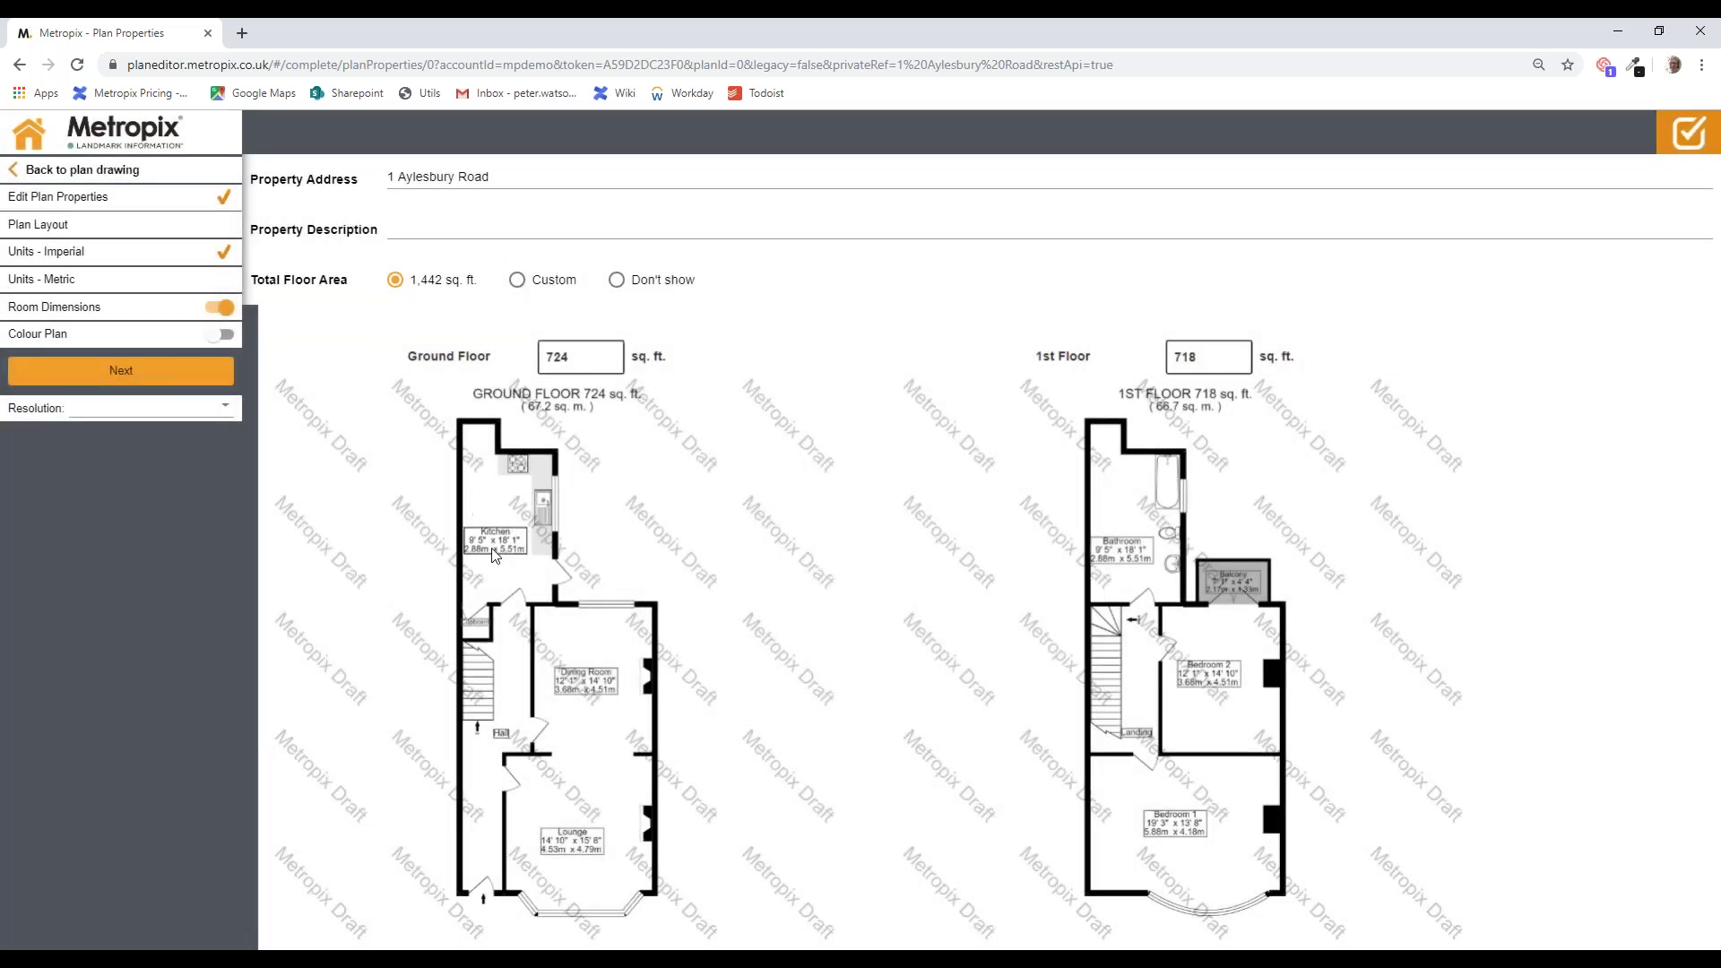
left_click_drag(508, 522, 499, 556)
Step: Set Bedroom 1's length to 13' 10" and add 'excl bay' as its width text, giving 19' 4" excl bay x 13' 10"
left_click(1170, 831)
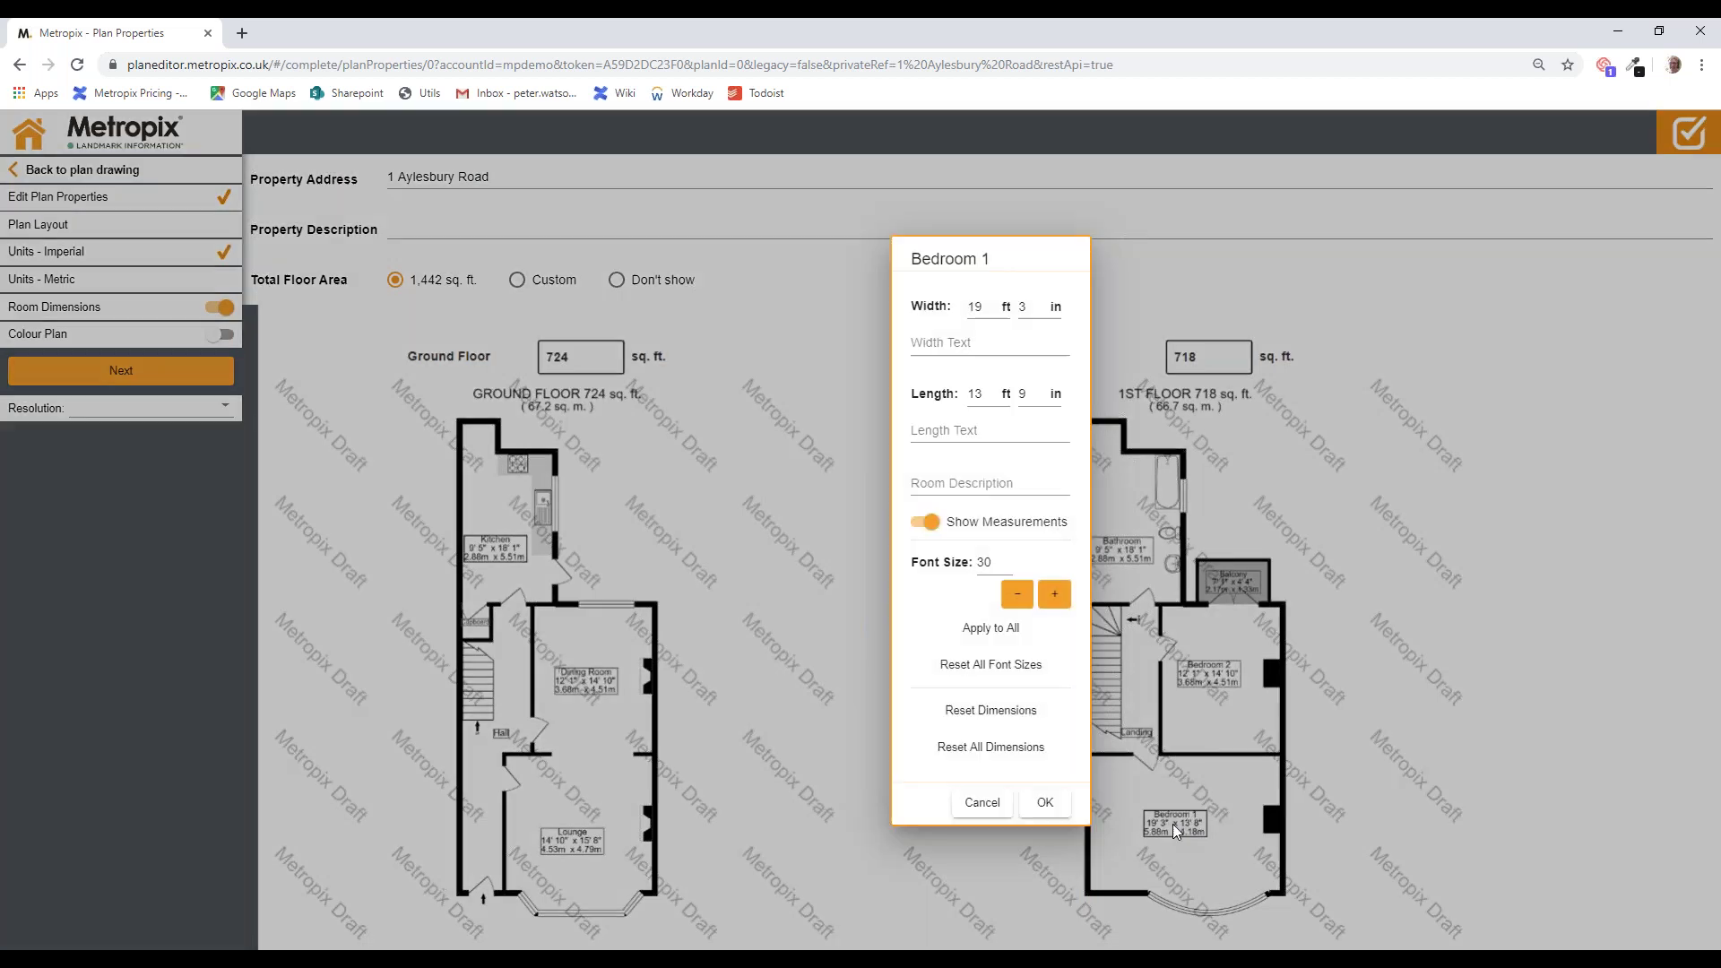
key("Tab")
type("4")
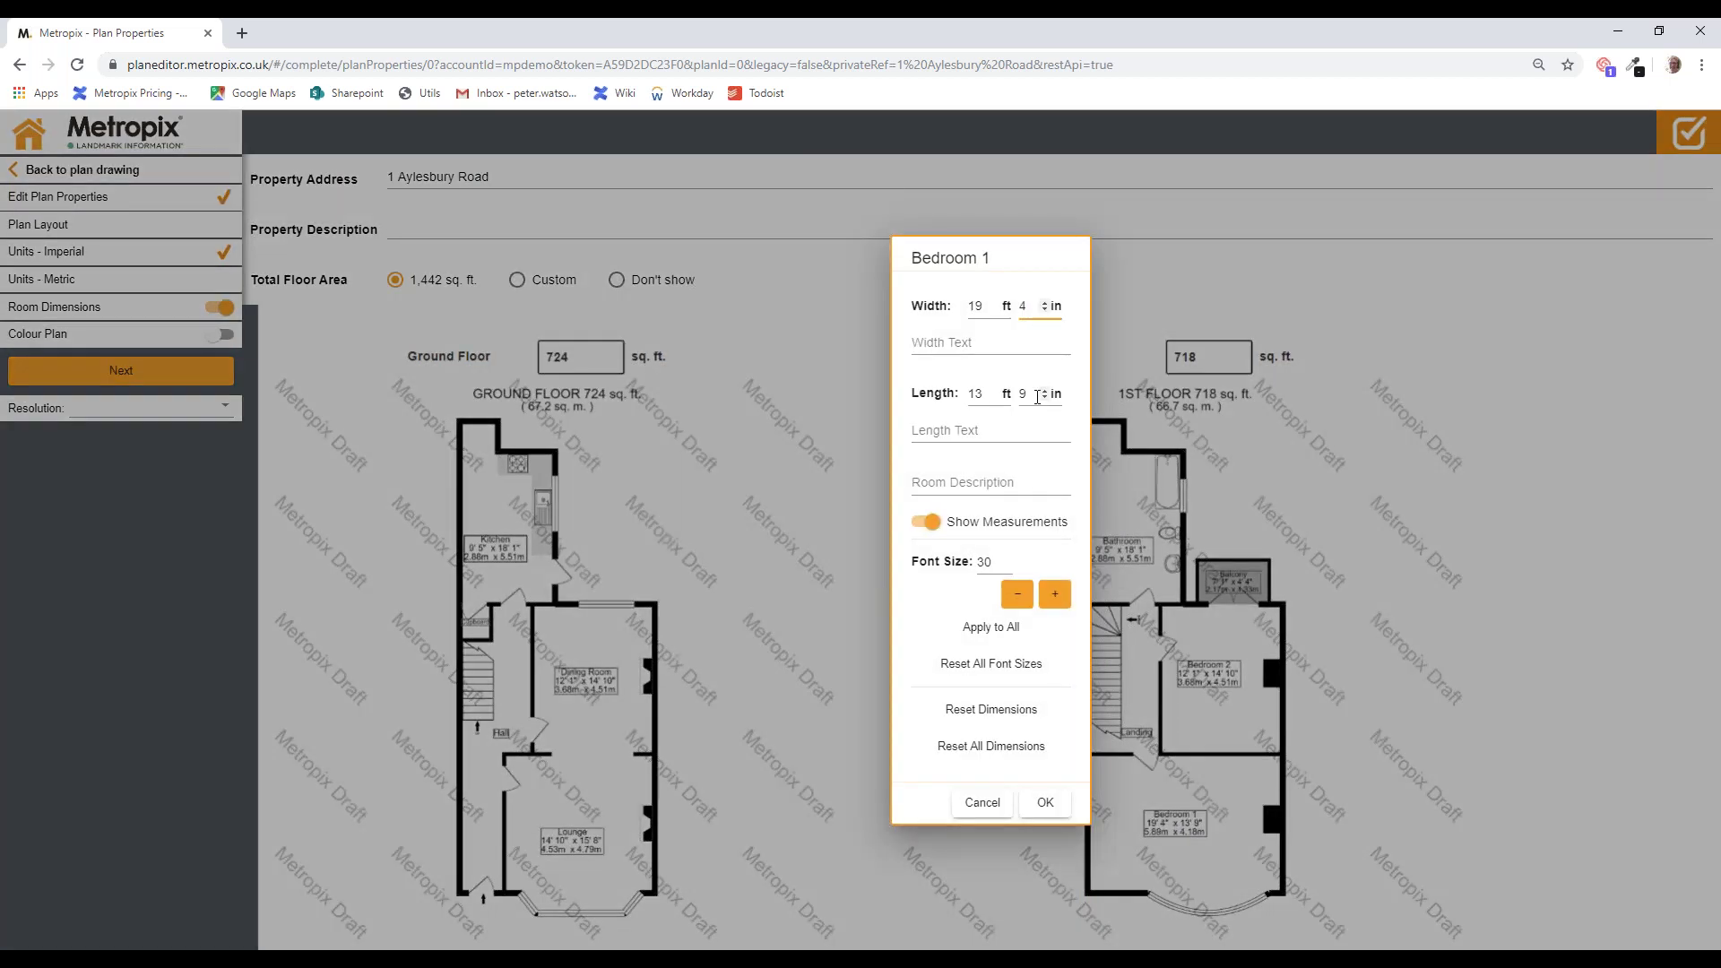
left_click(1044, 390)
left_click(969, 432)
type("e")
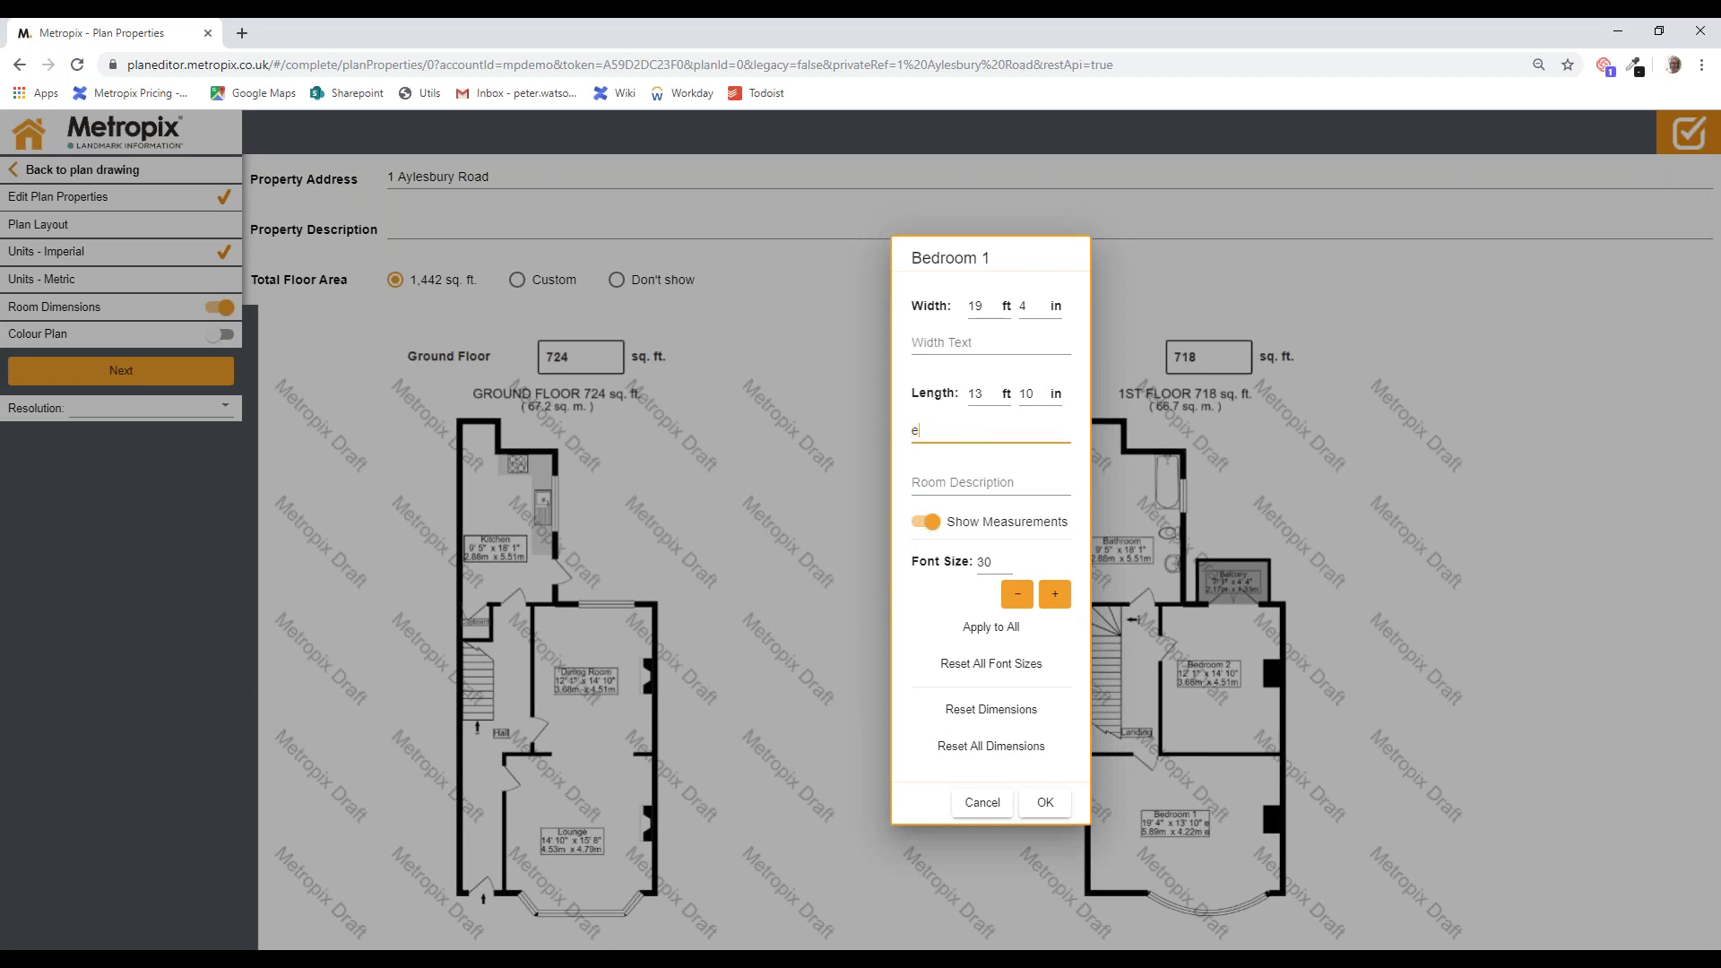
type("xcl b")
key("BackSpace")
key("BackSpace")
key("BackSpace")
key("BackSpace")
key("BackSpace")
key("BackSpace")
left_click(1014, 338)
type("excl bay")
left_click(493, 552)
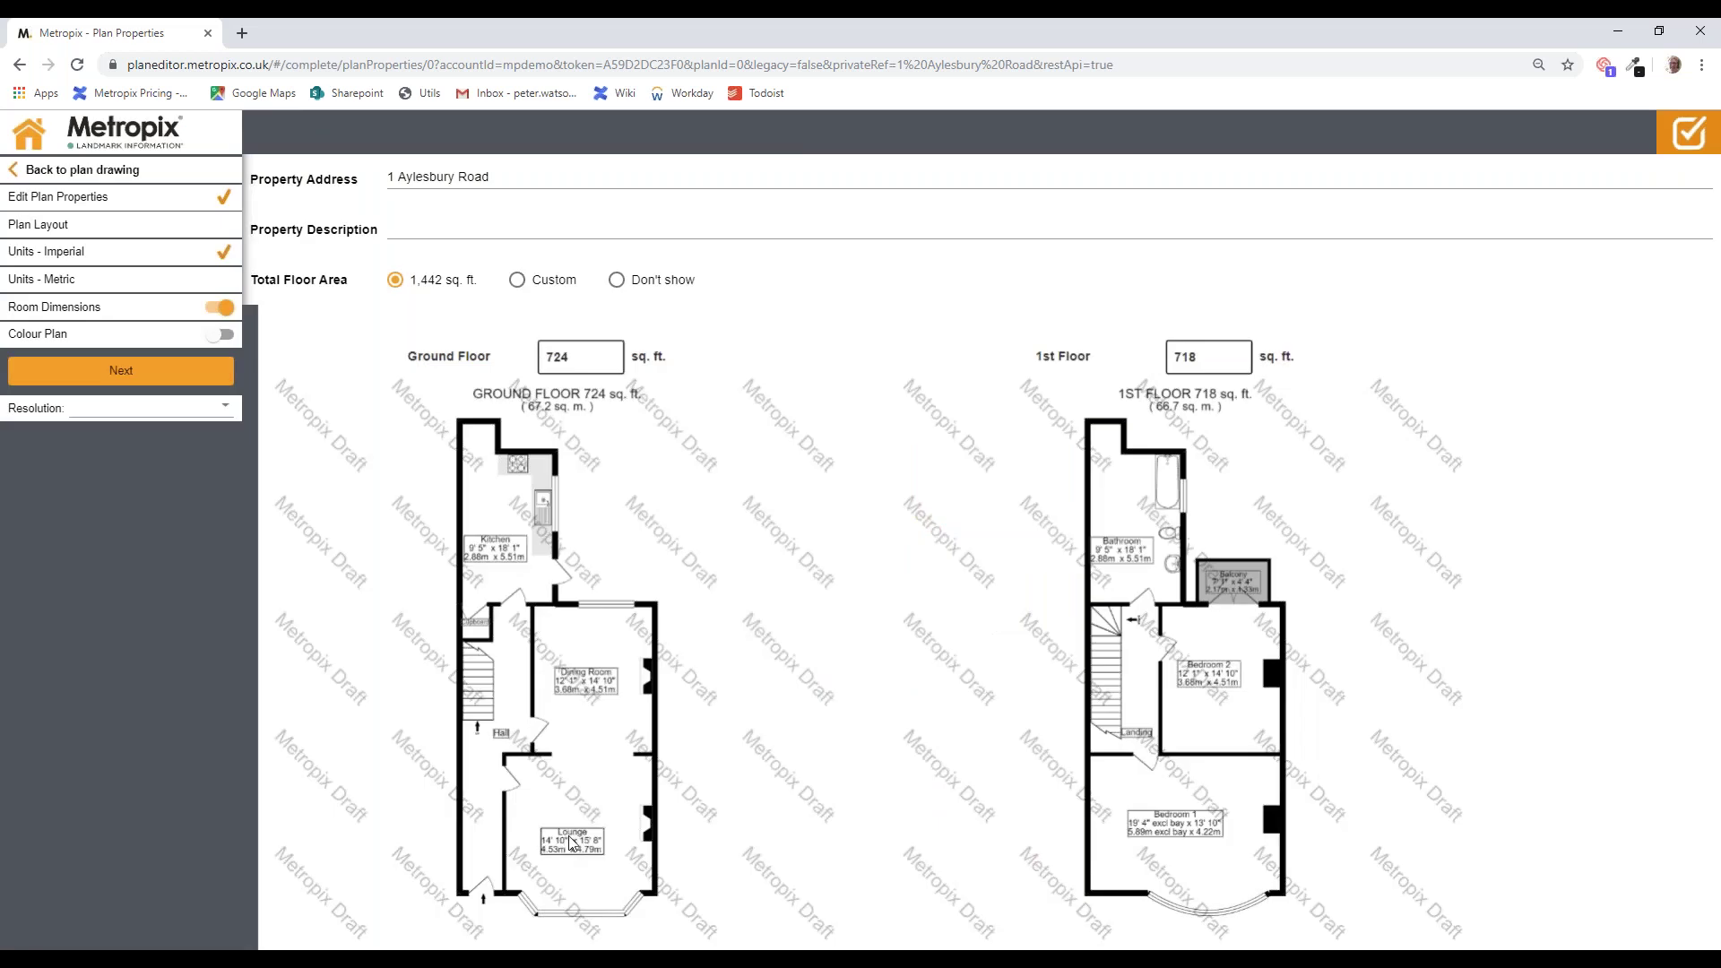
Step: Add 'max' to the Lounge's width text so its label reads 14' 10" max x 15' 9"
left_click(571, 841)
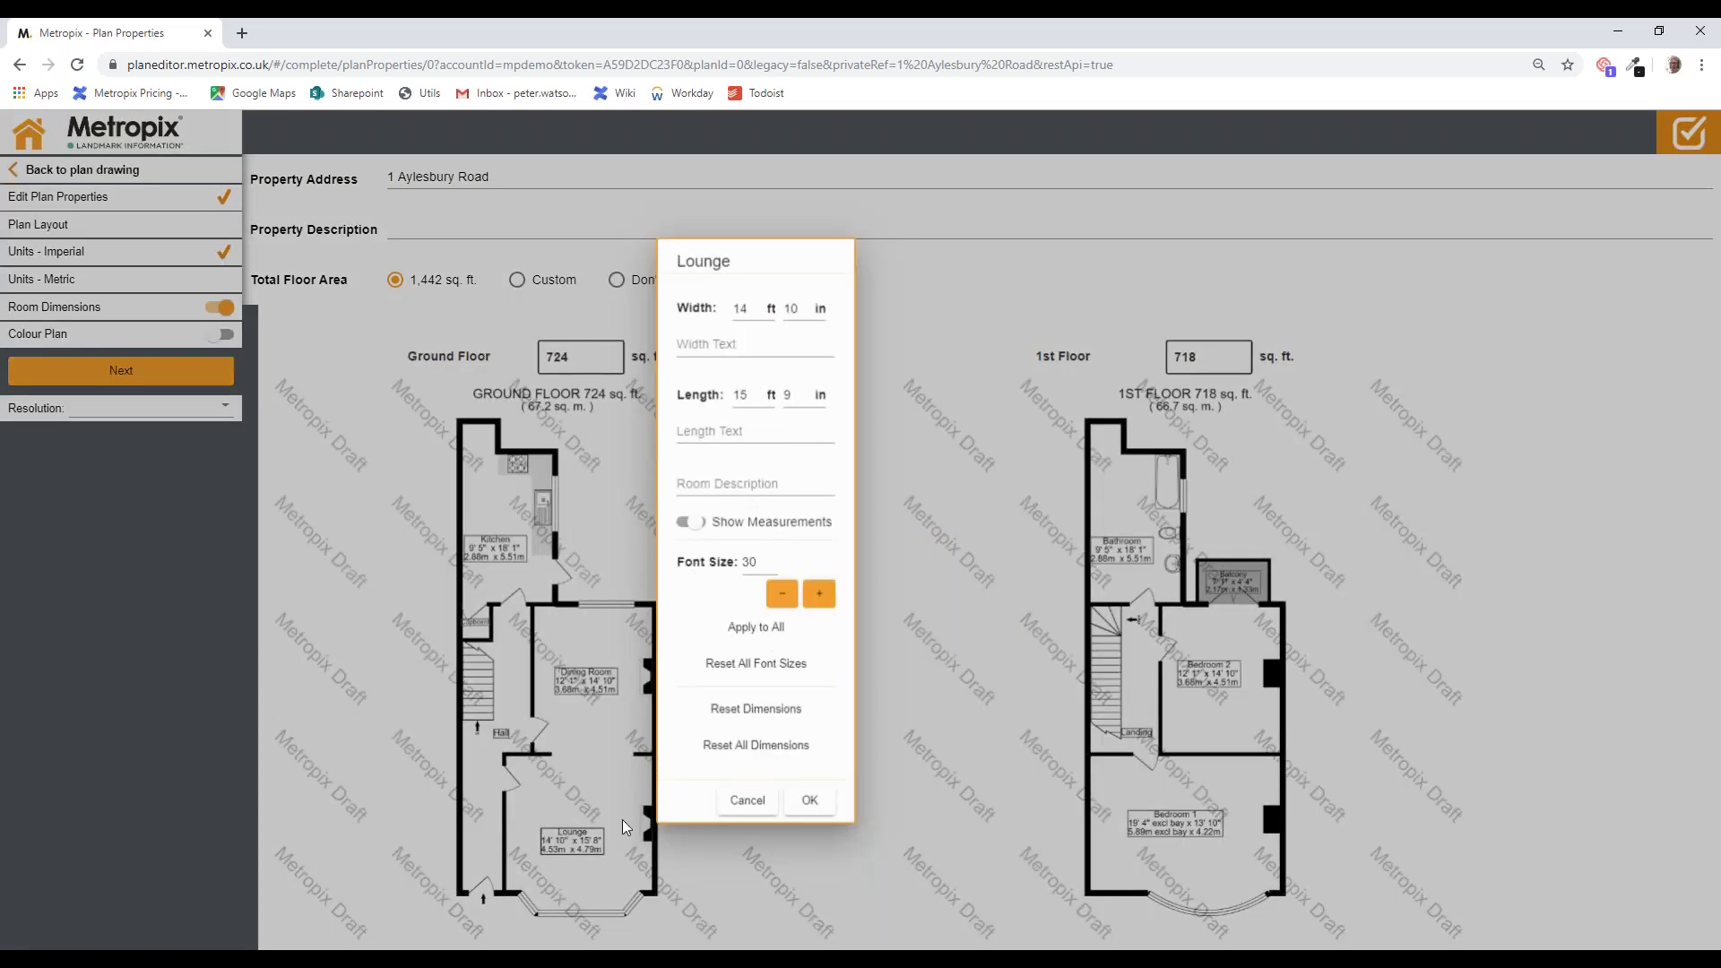
left_click(738, 341)
type("max")
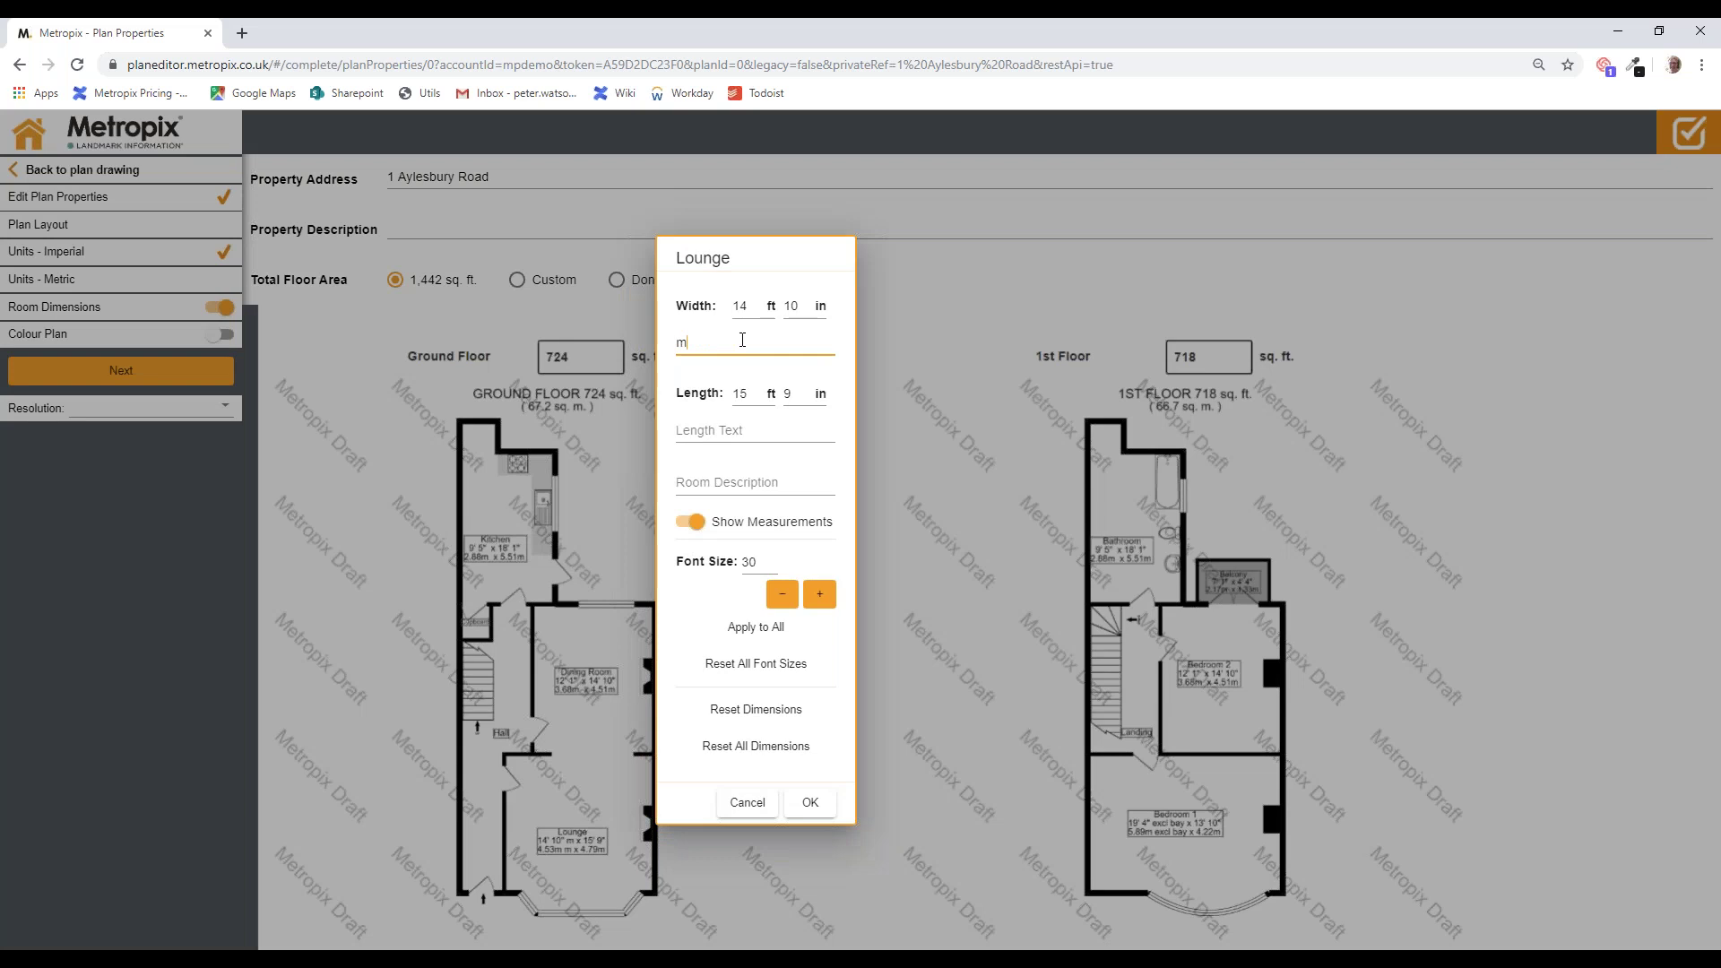
left_click(878, 866)
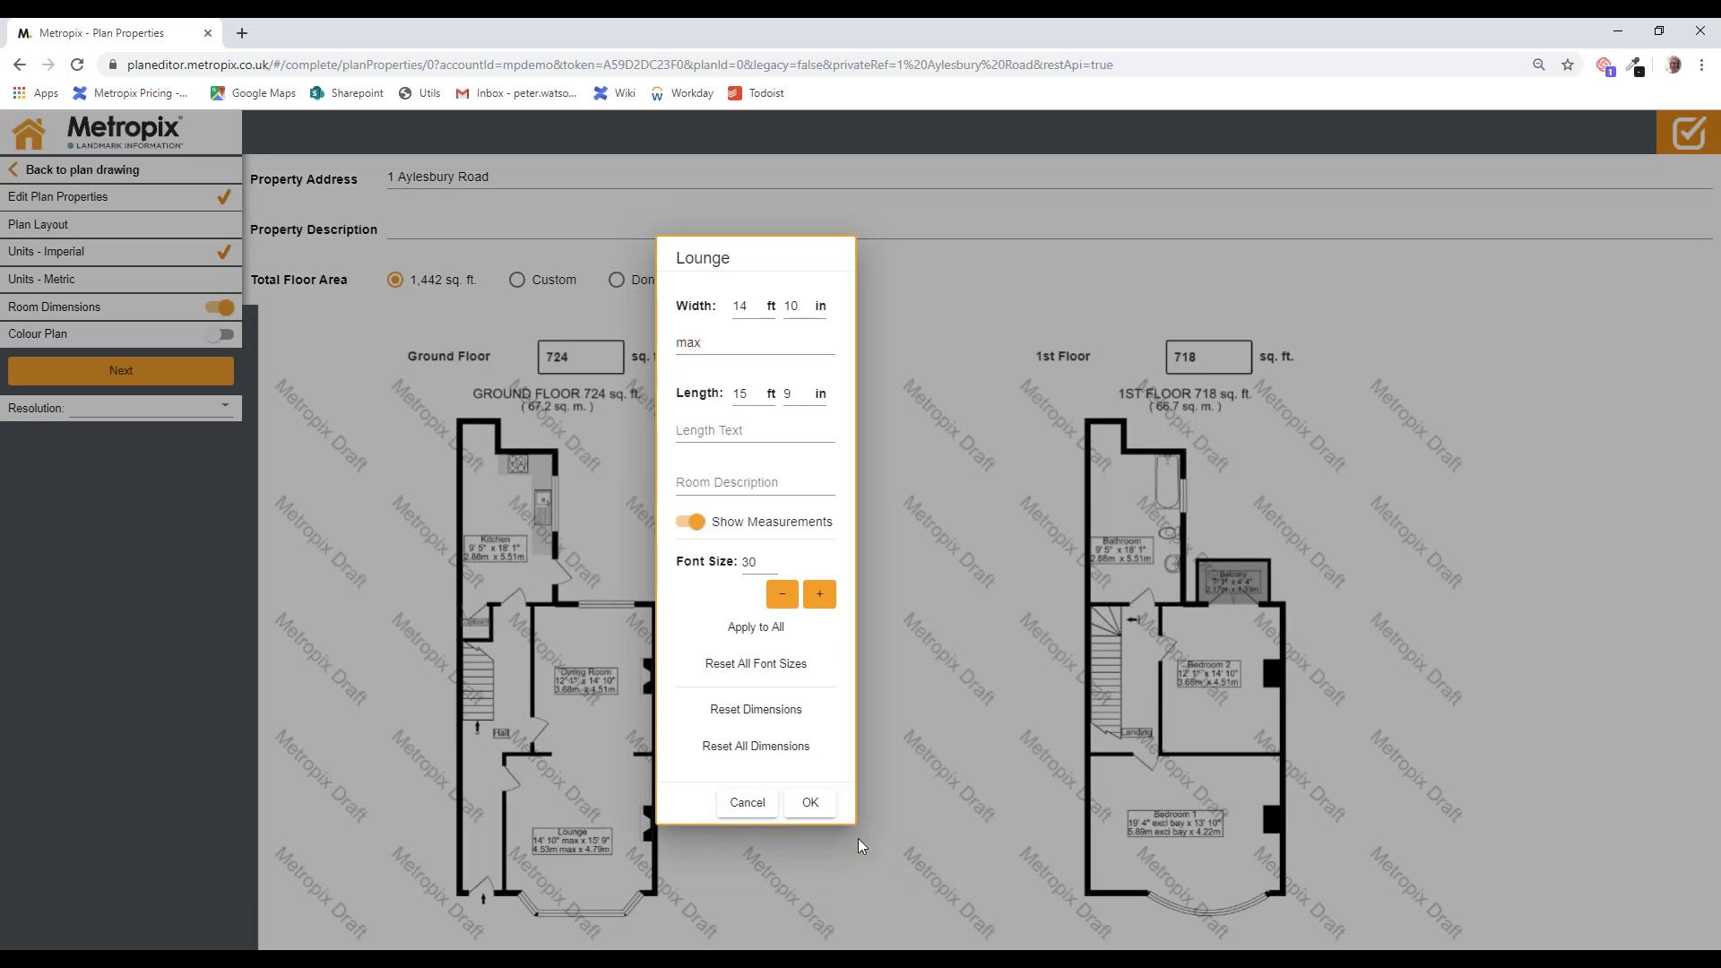
left_click(822, 810)
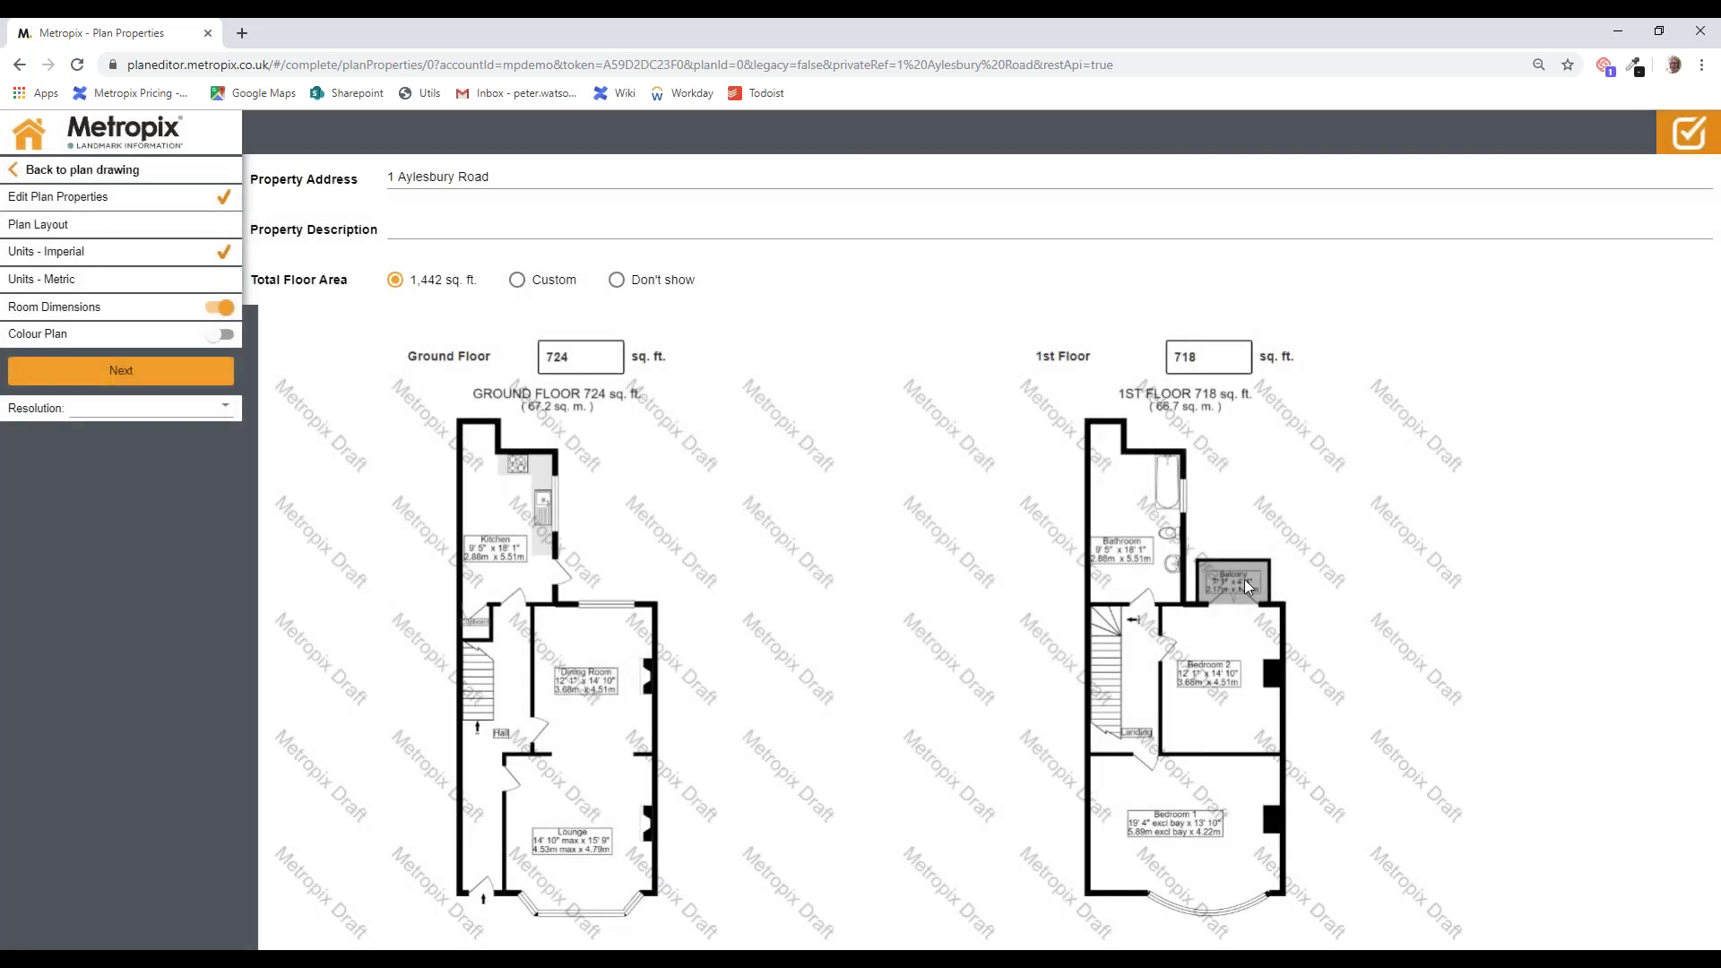
left_click(1246, 583)
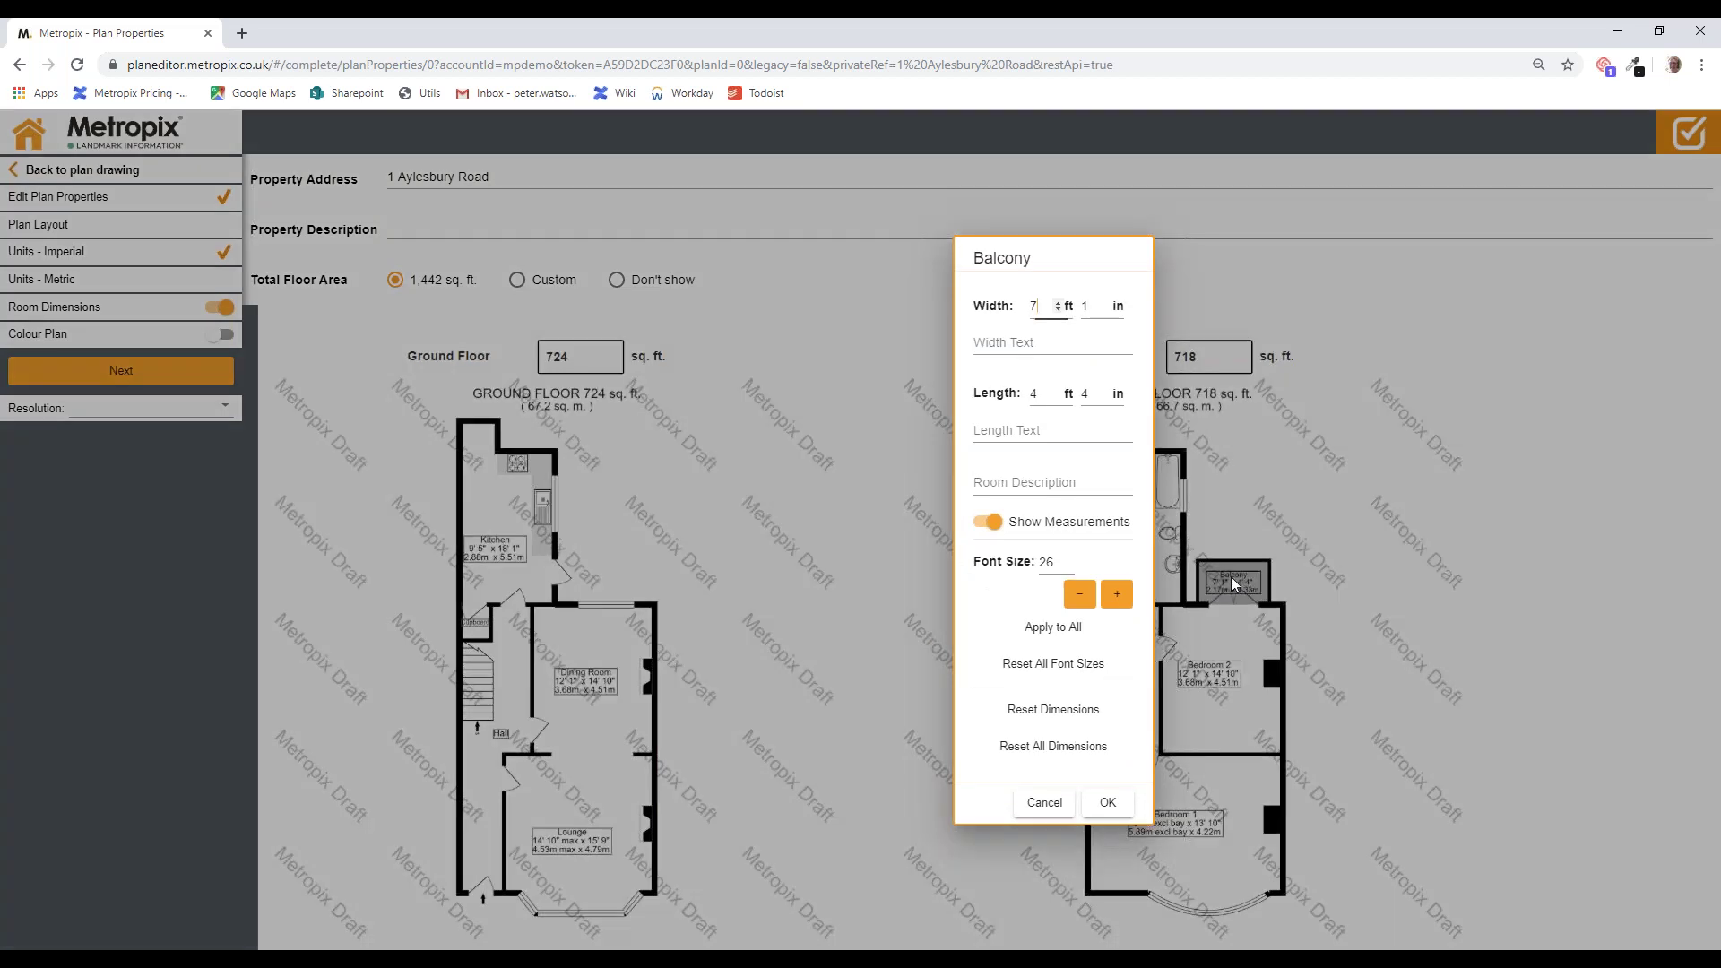
Step: Turn off the Balcony's measurements, then set the label font to 40 and apply it to all rooms
left_click(970, 524)
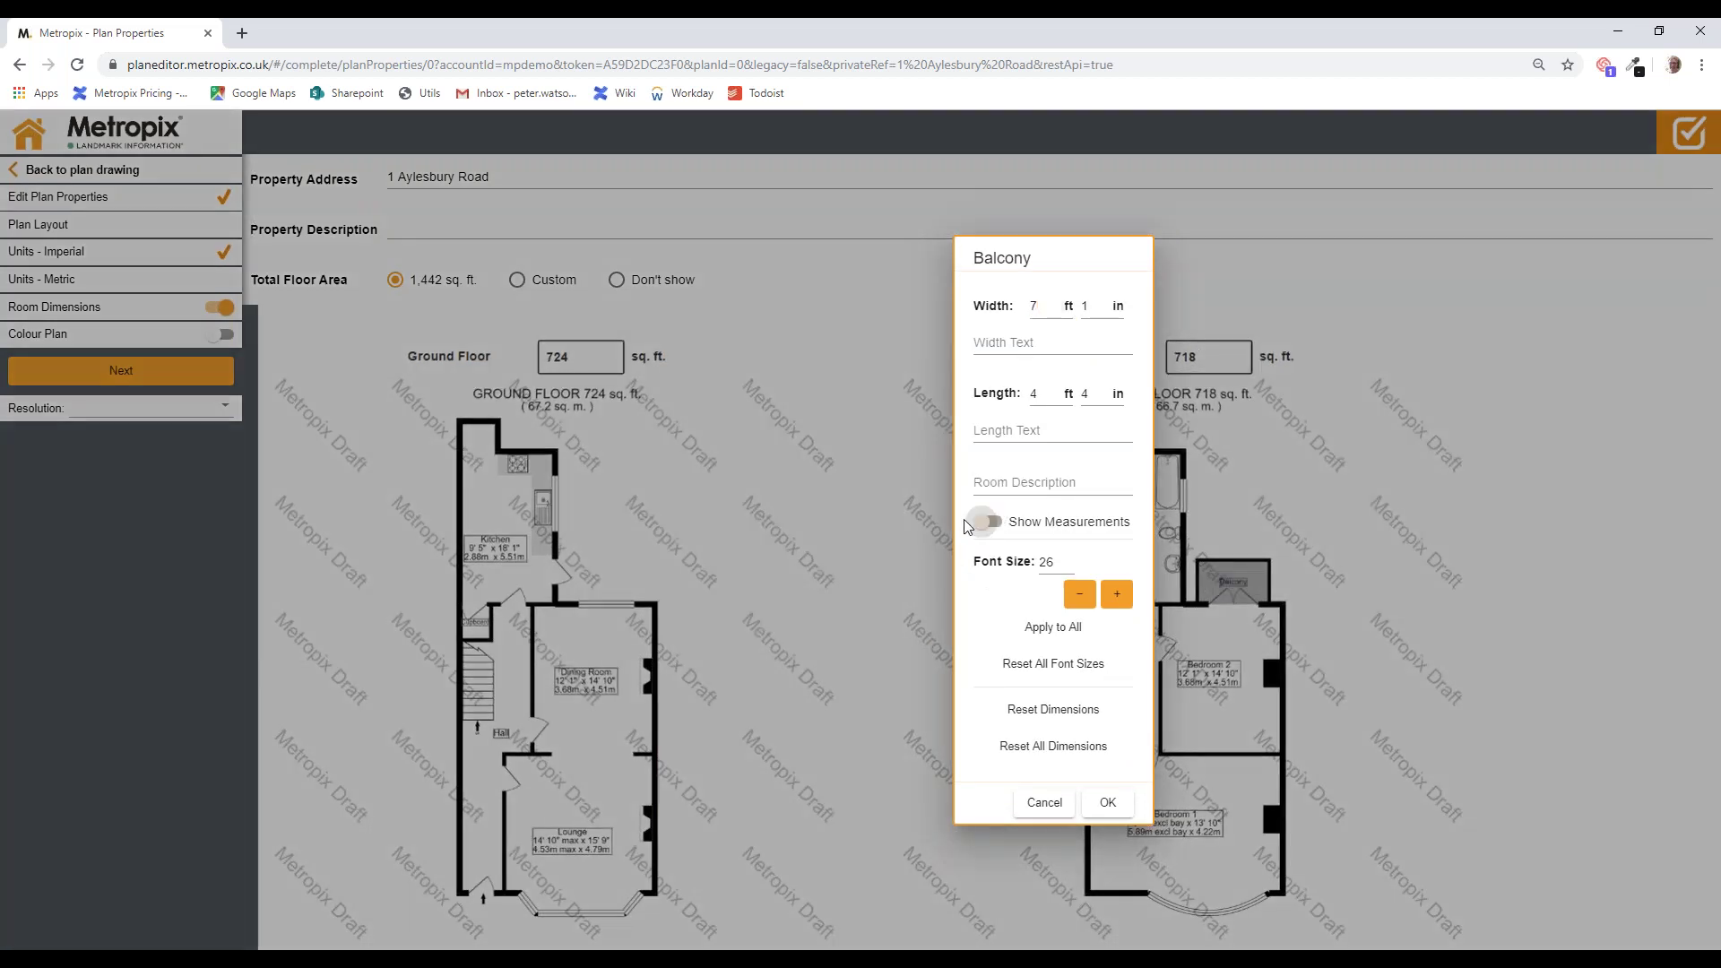
left_click(1108, 802)
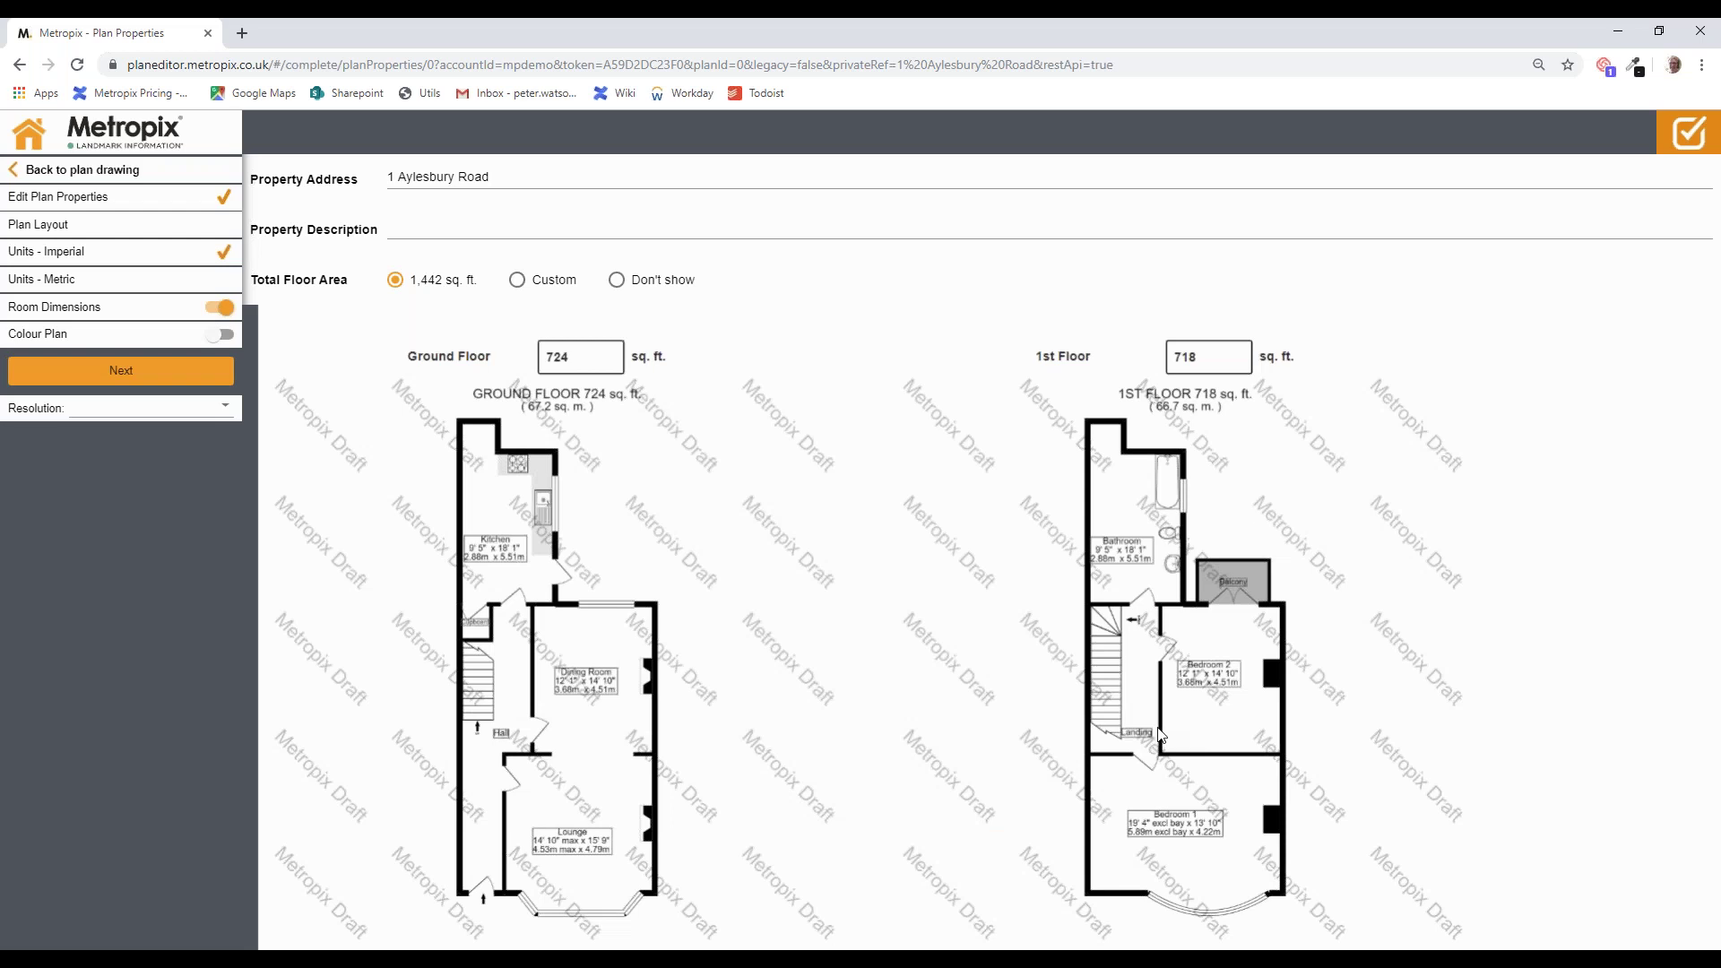
left_click(1204, 821)
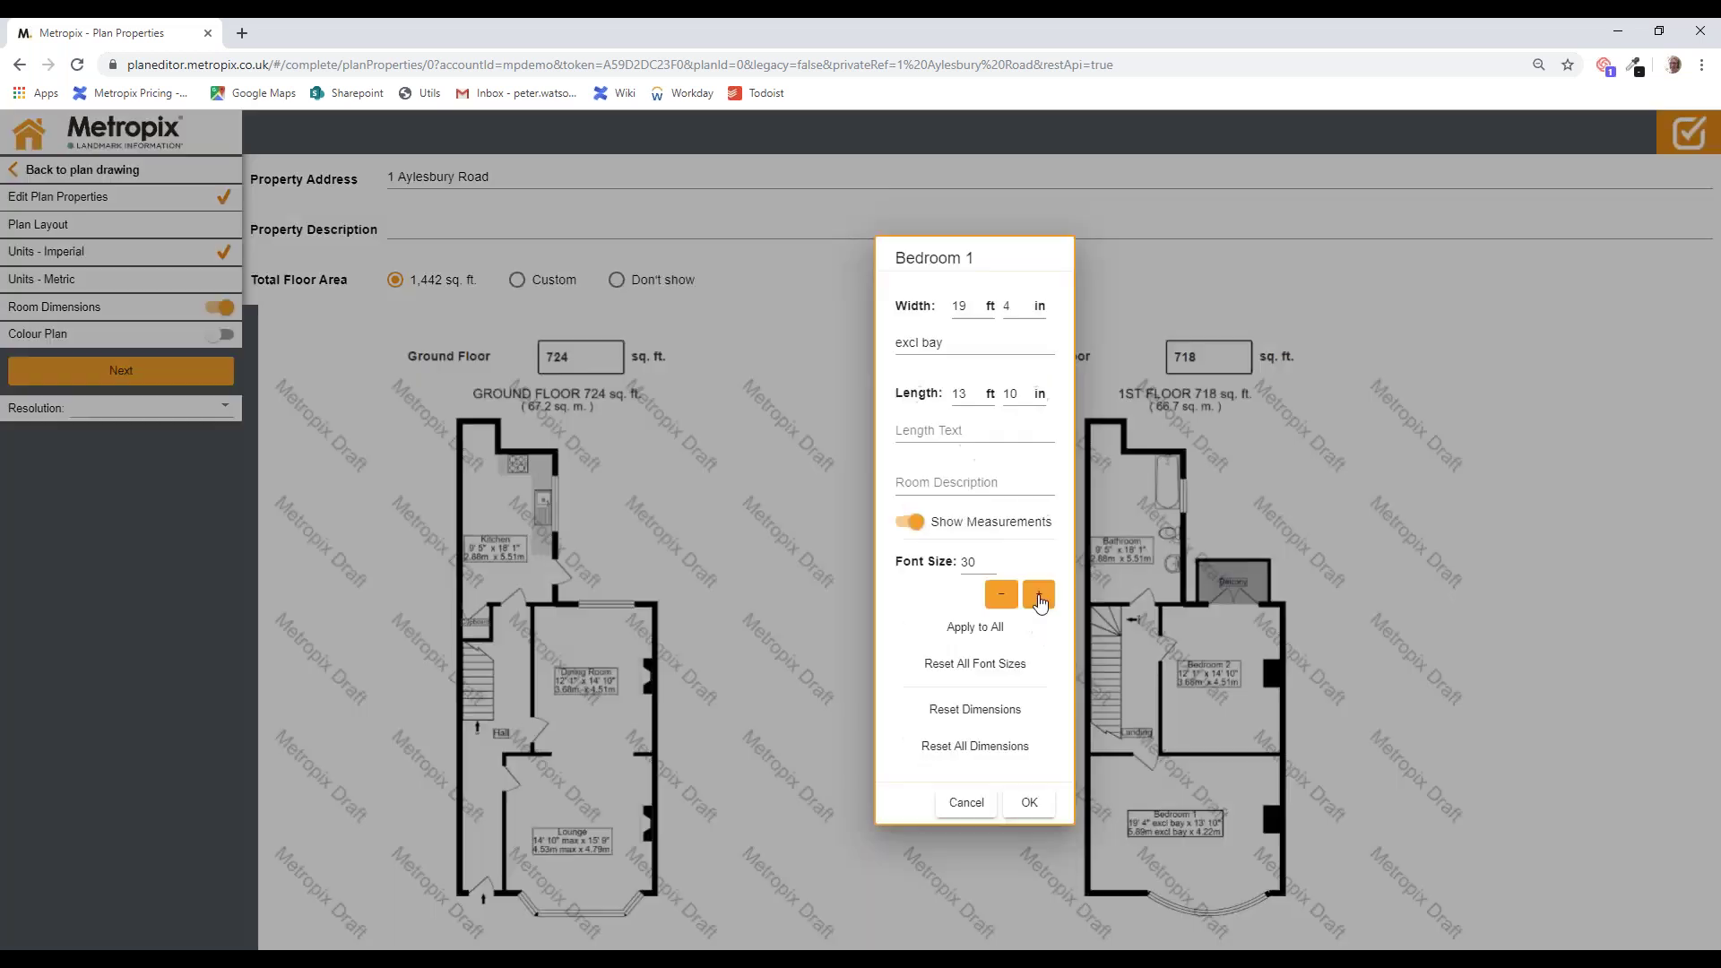
left_click(1038, 596)
left_click(1039, 596)
left_click(1039, 596)
left_click(1039, 596)
left_click(1039, 596)
left_click(1039, 596)
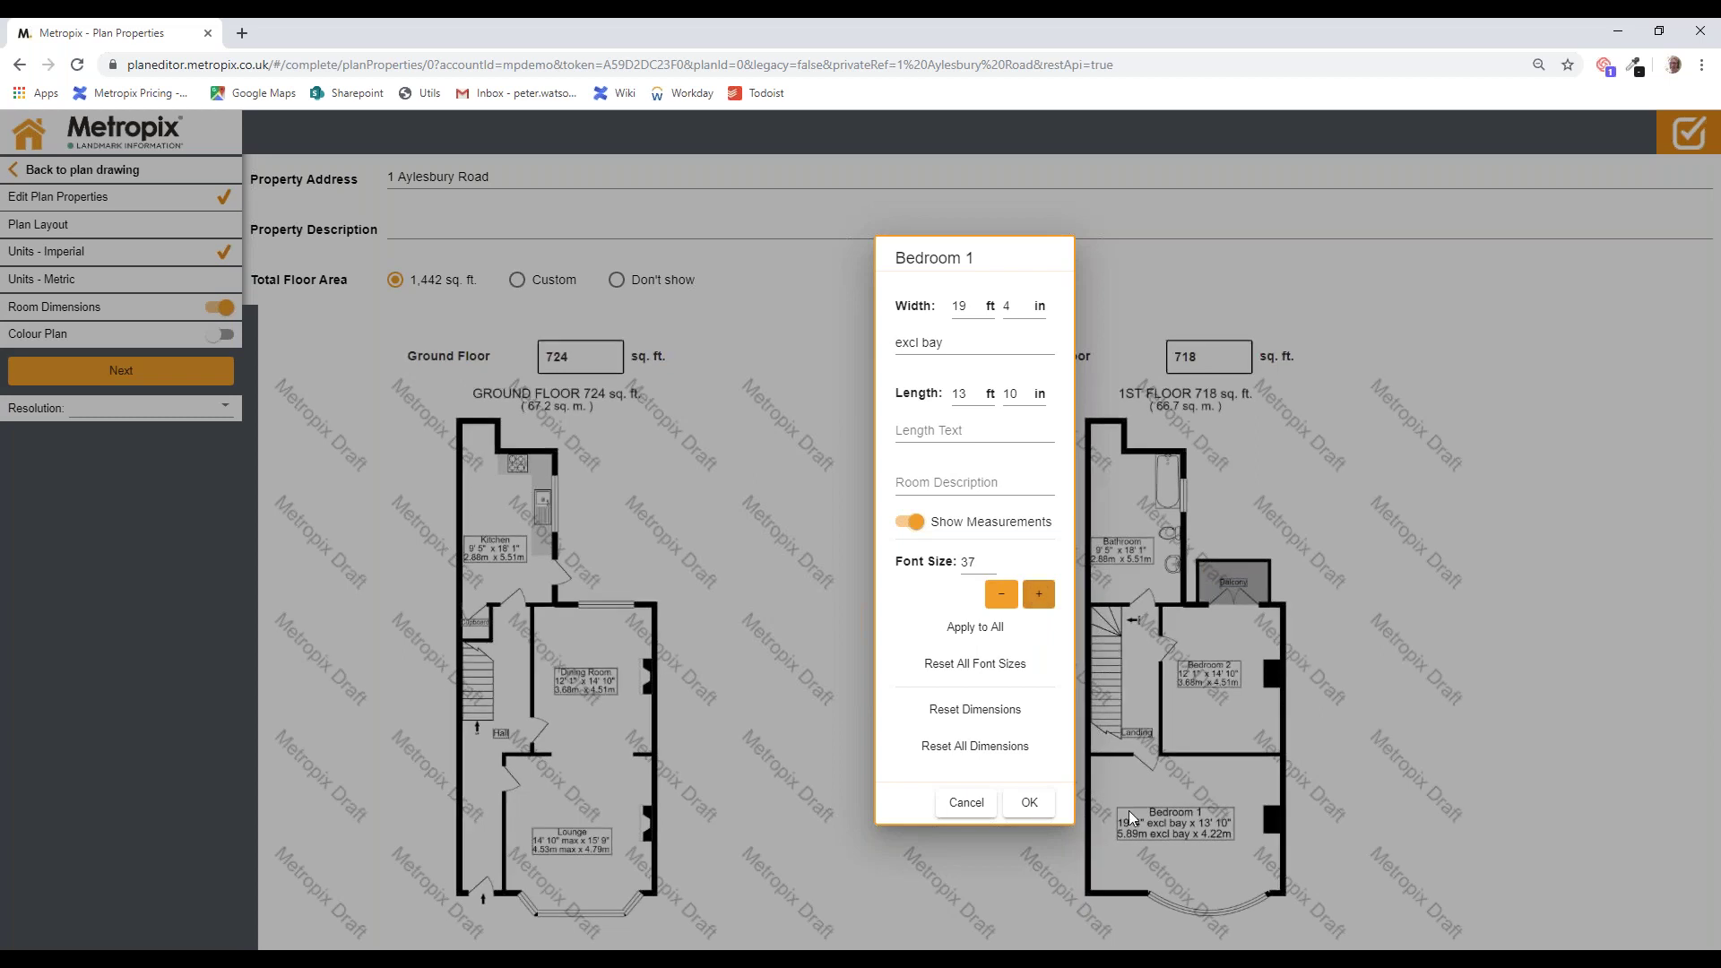
left_click(1041, 597)
left_click(1041, 597)
left_click(1040, 597)
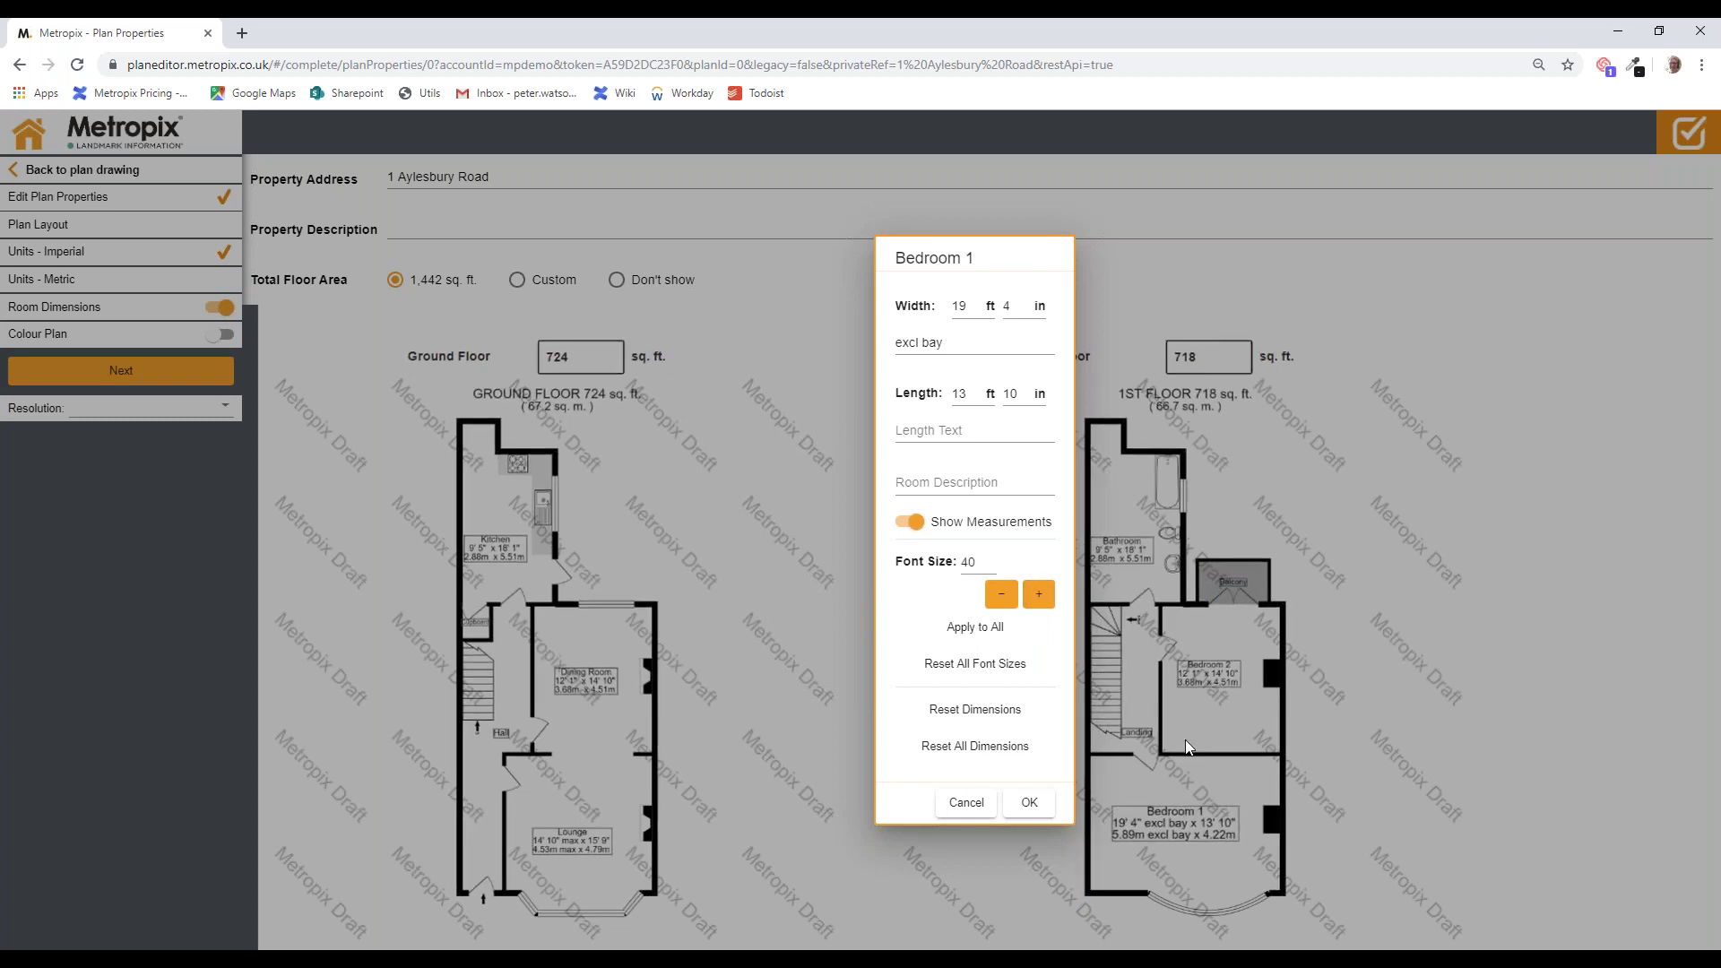
left_click(976, 628)
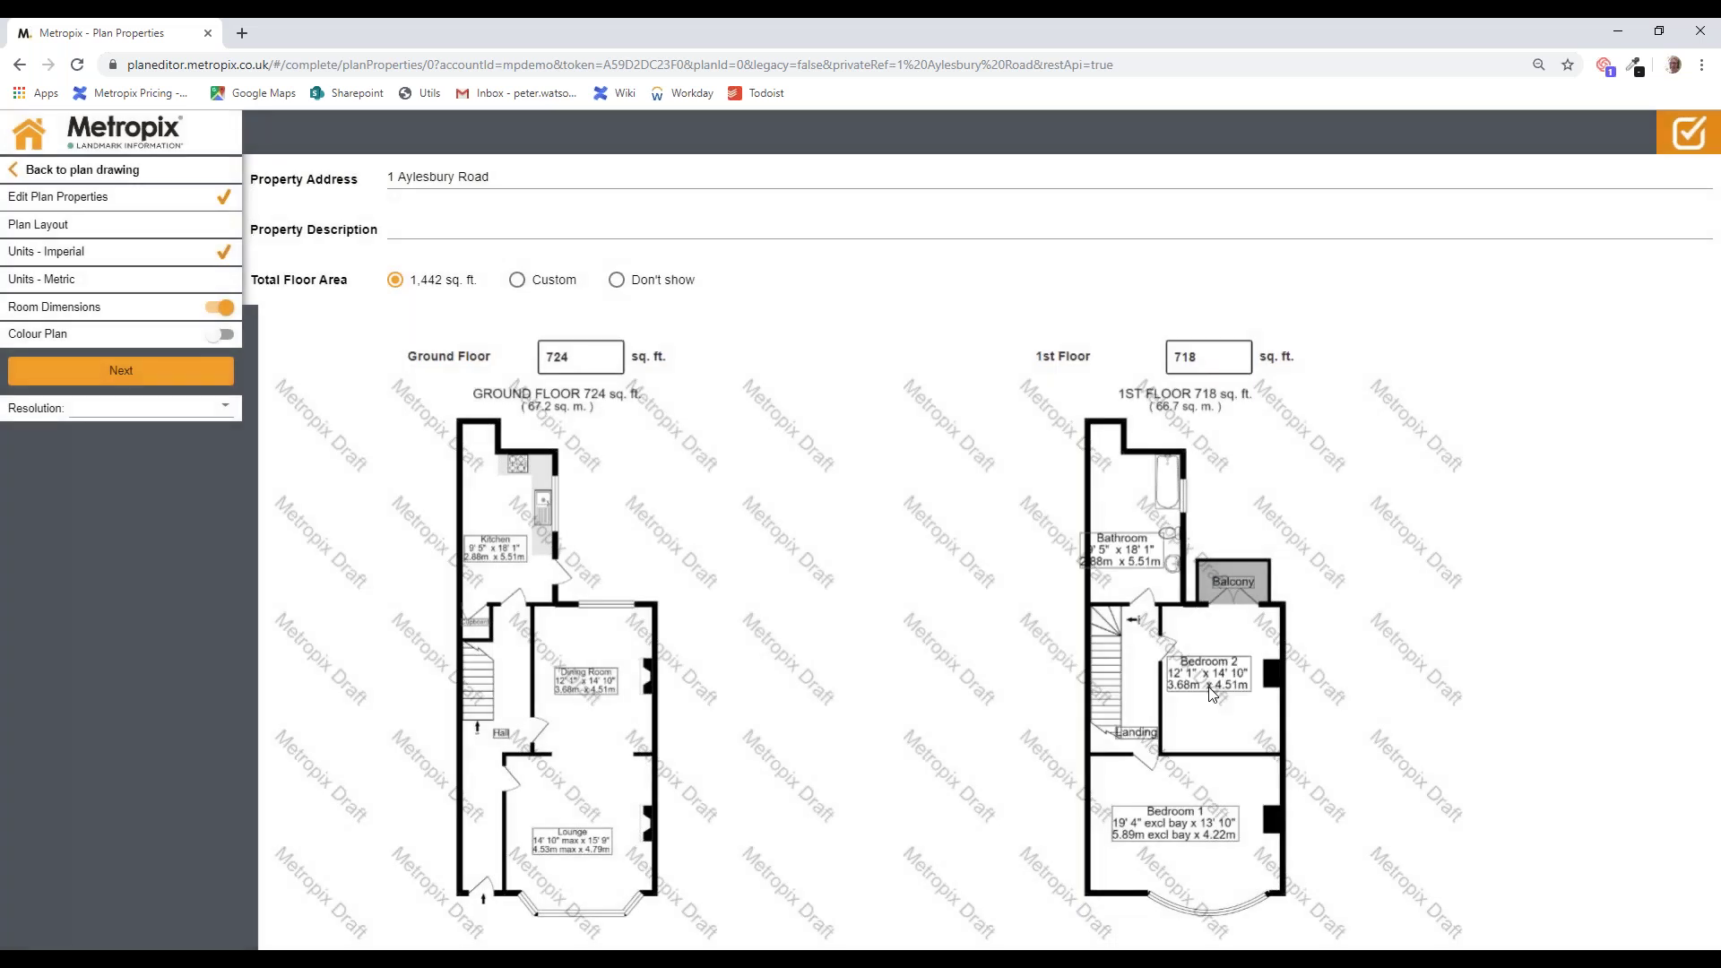
Step: Make the Lounge label's font slightly larger
left_click(572, 839)
left_click(826, 594)
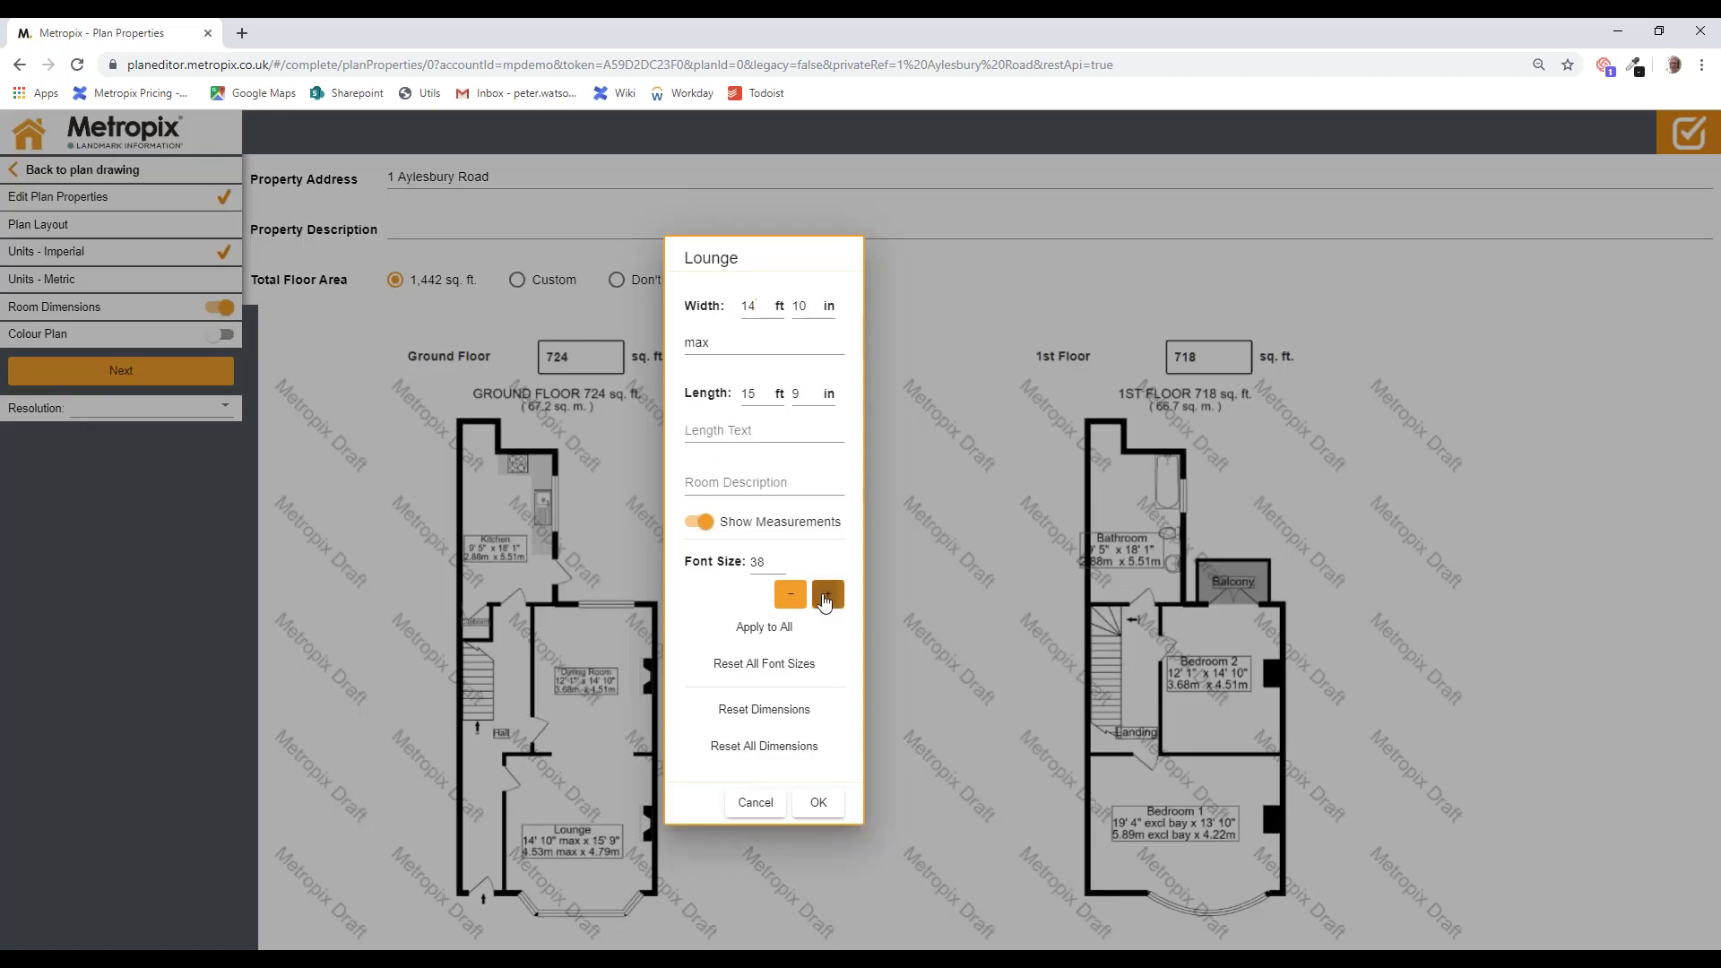
left_click(818, 802)
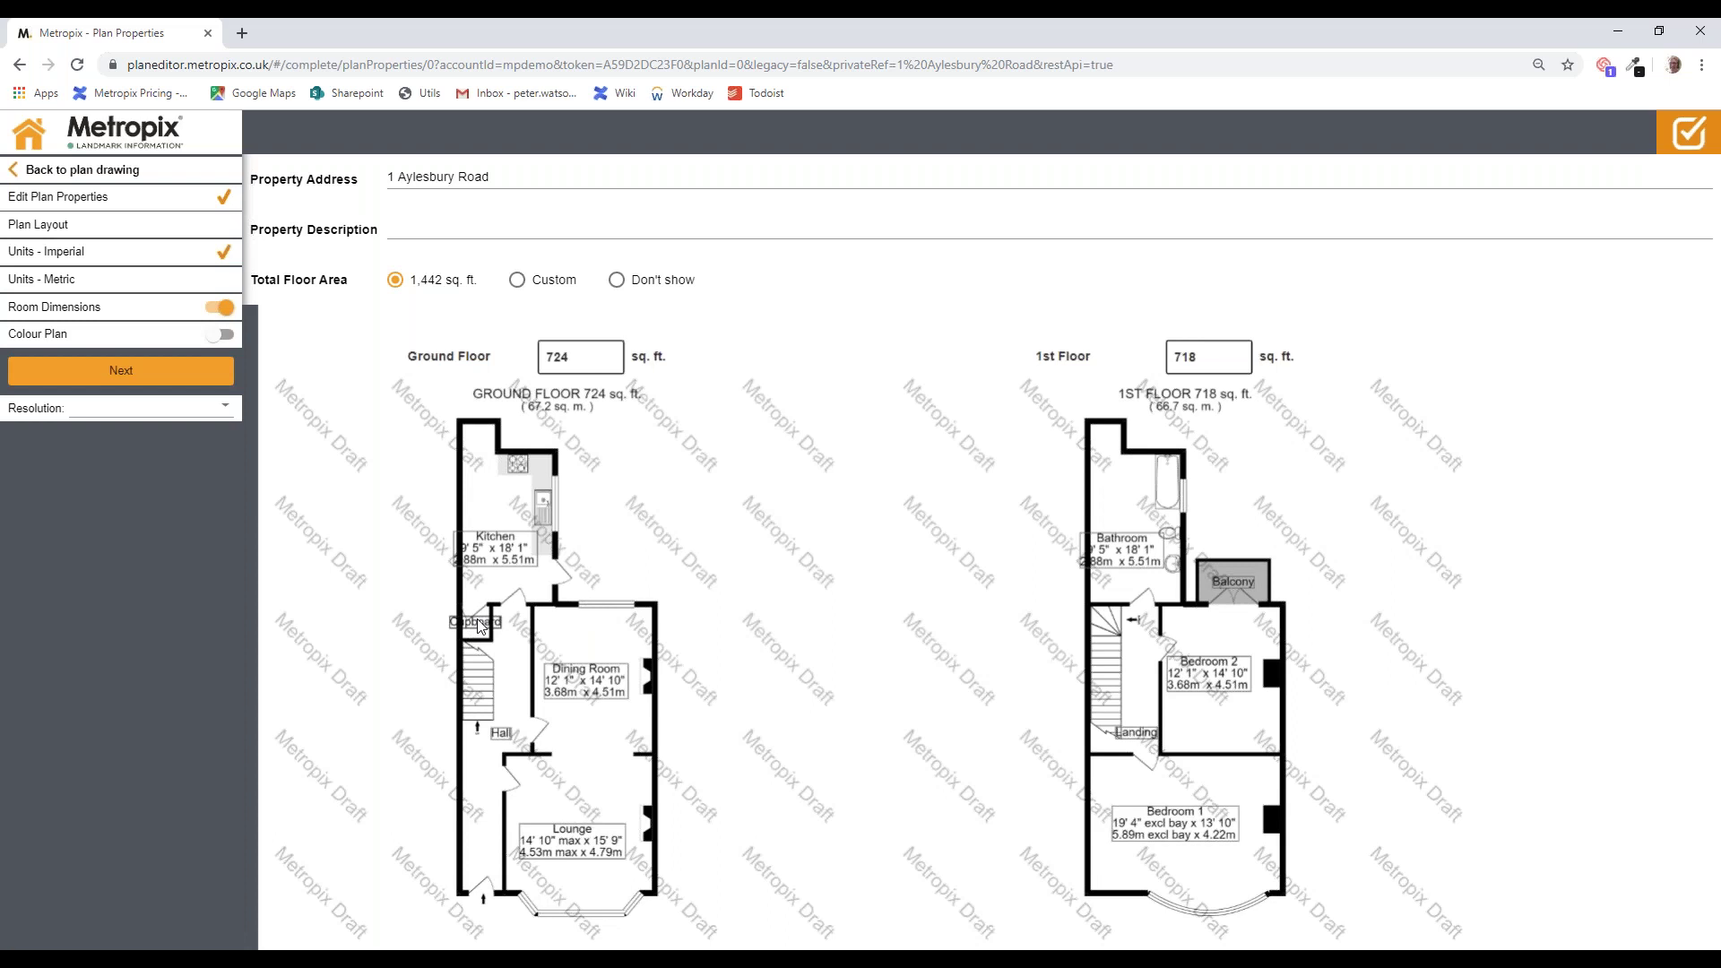
Step: Set the Cupboard label to font 30 and Kitchen to 29, and move the Bathroom label up
left_click(481, 626)
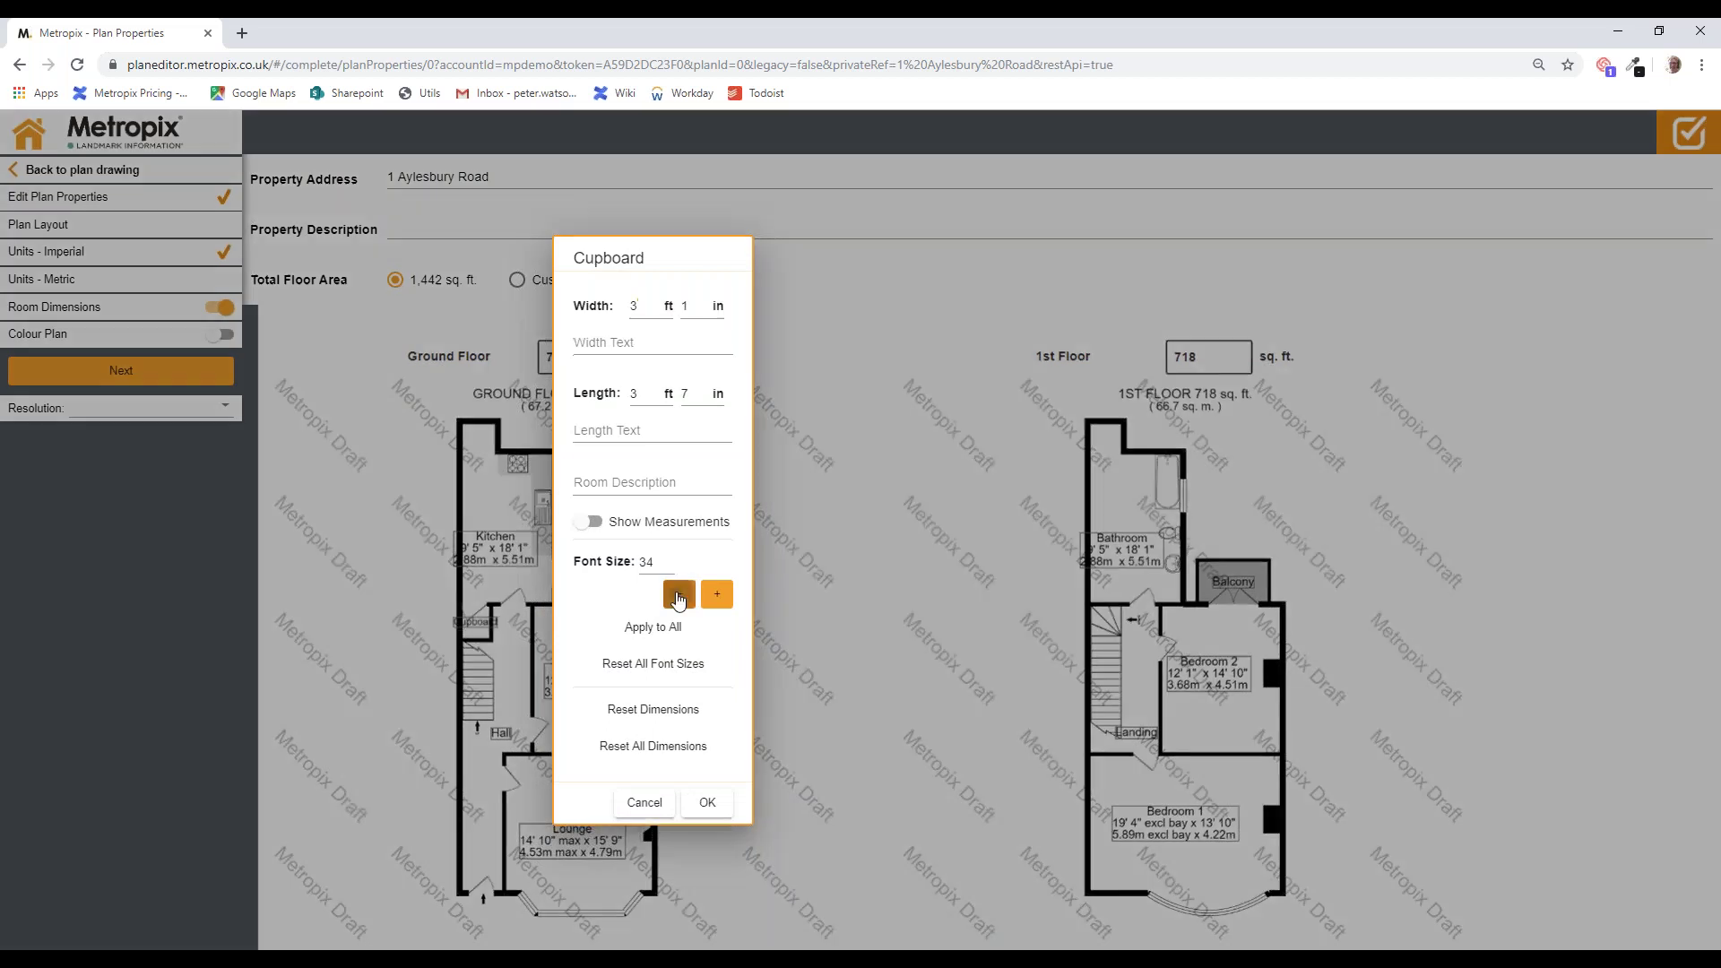
left_click(679, 593)
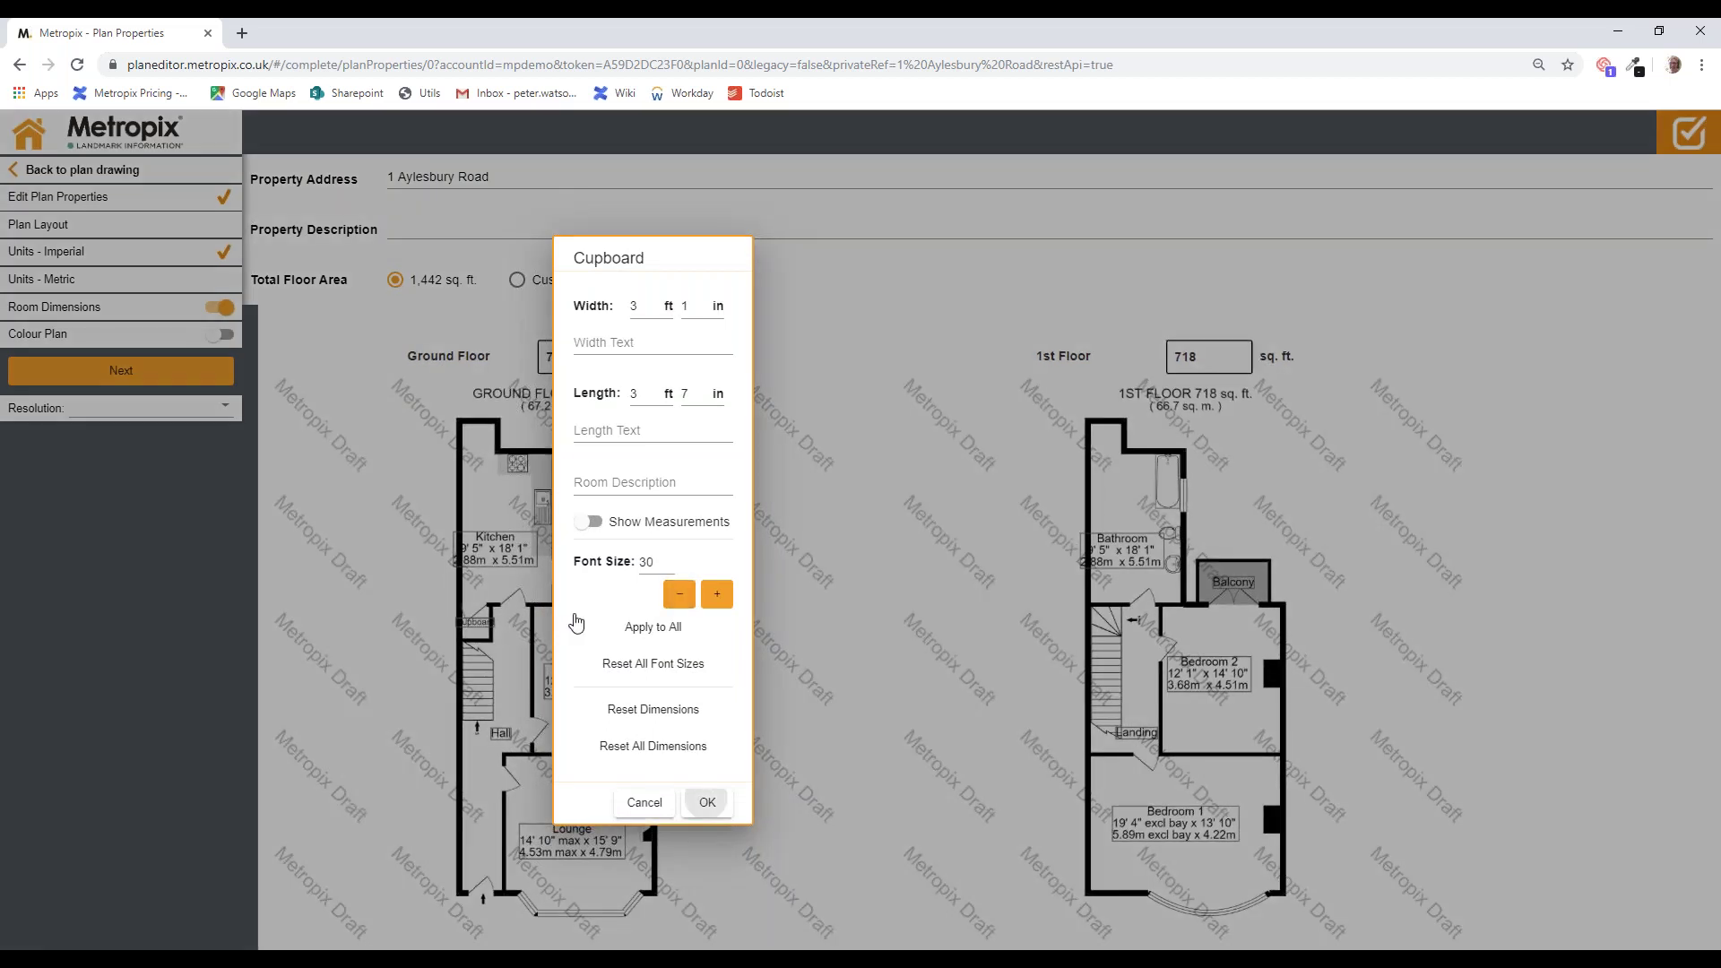
left_click(524, 590)
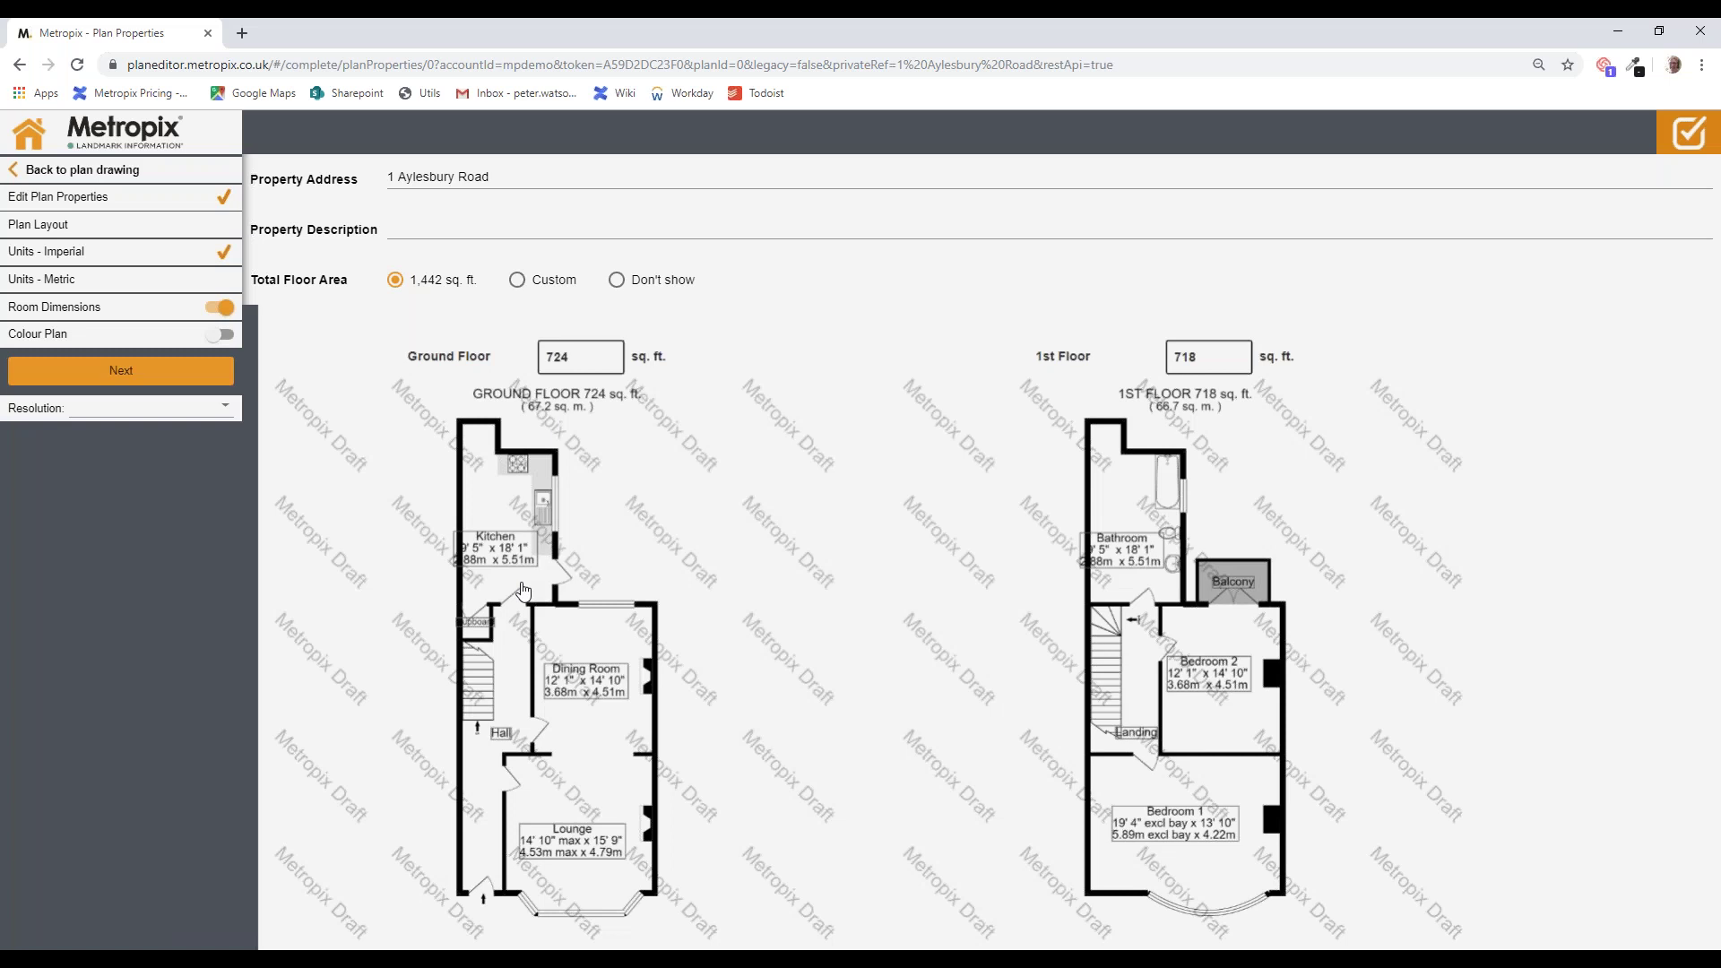
left_click(523, 590)
left_click(716, 595)
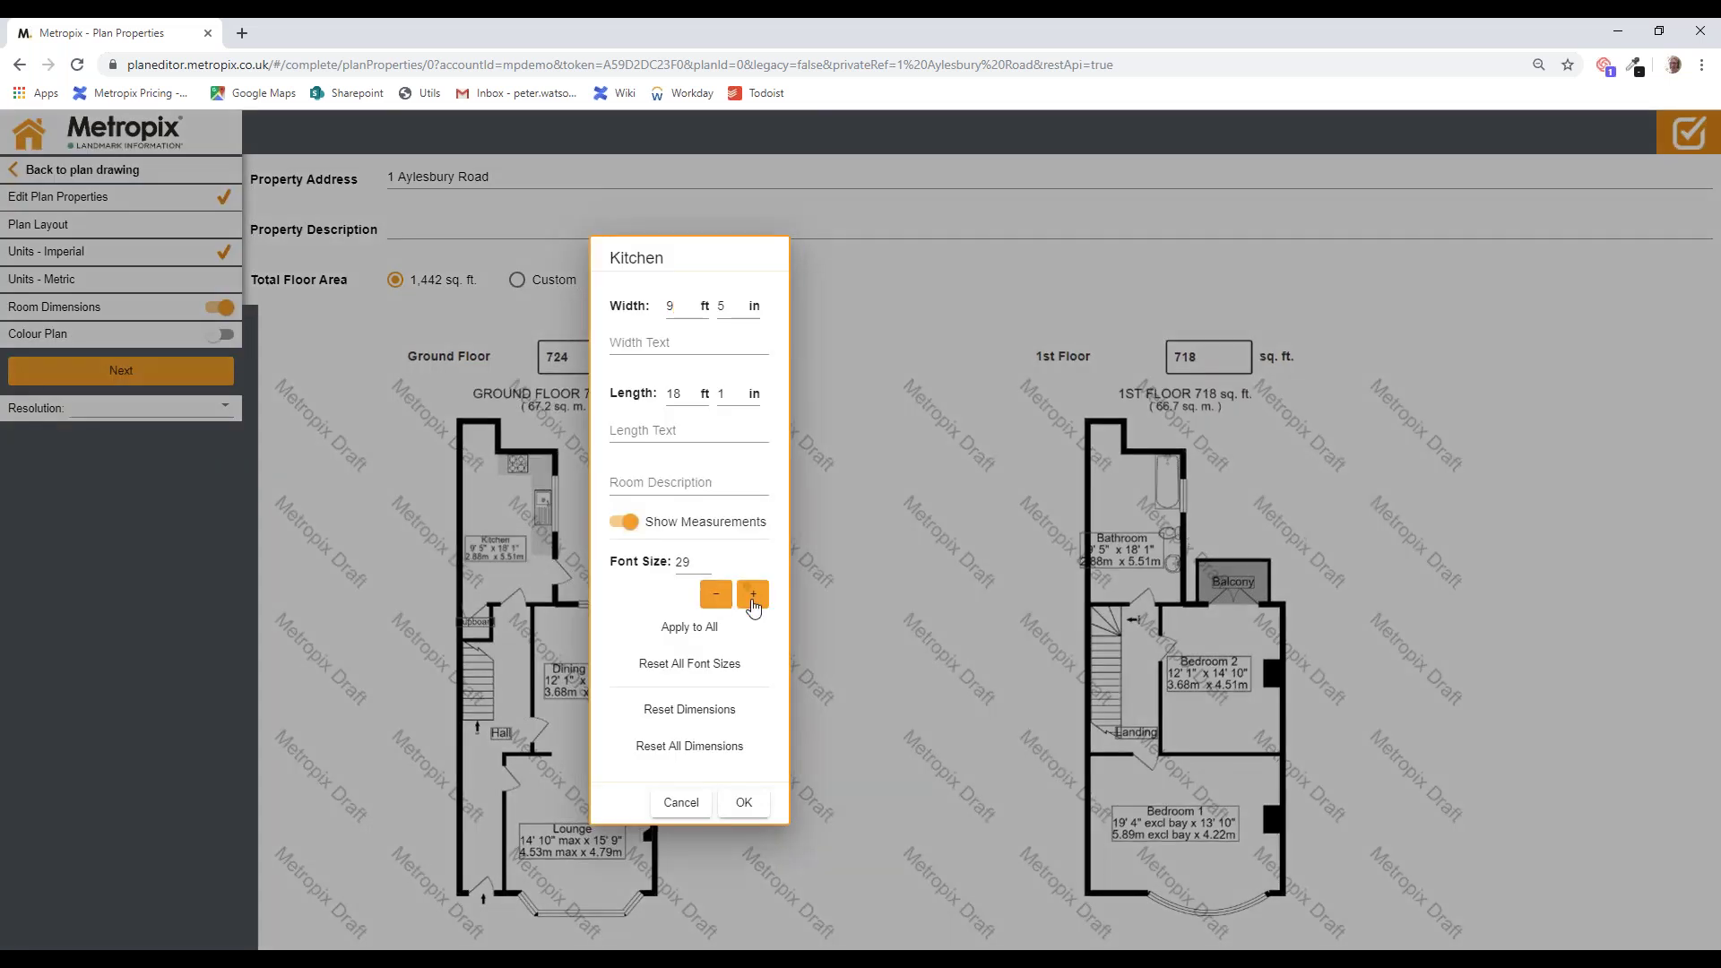
left_click(1176, 545)
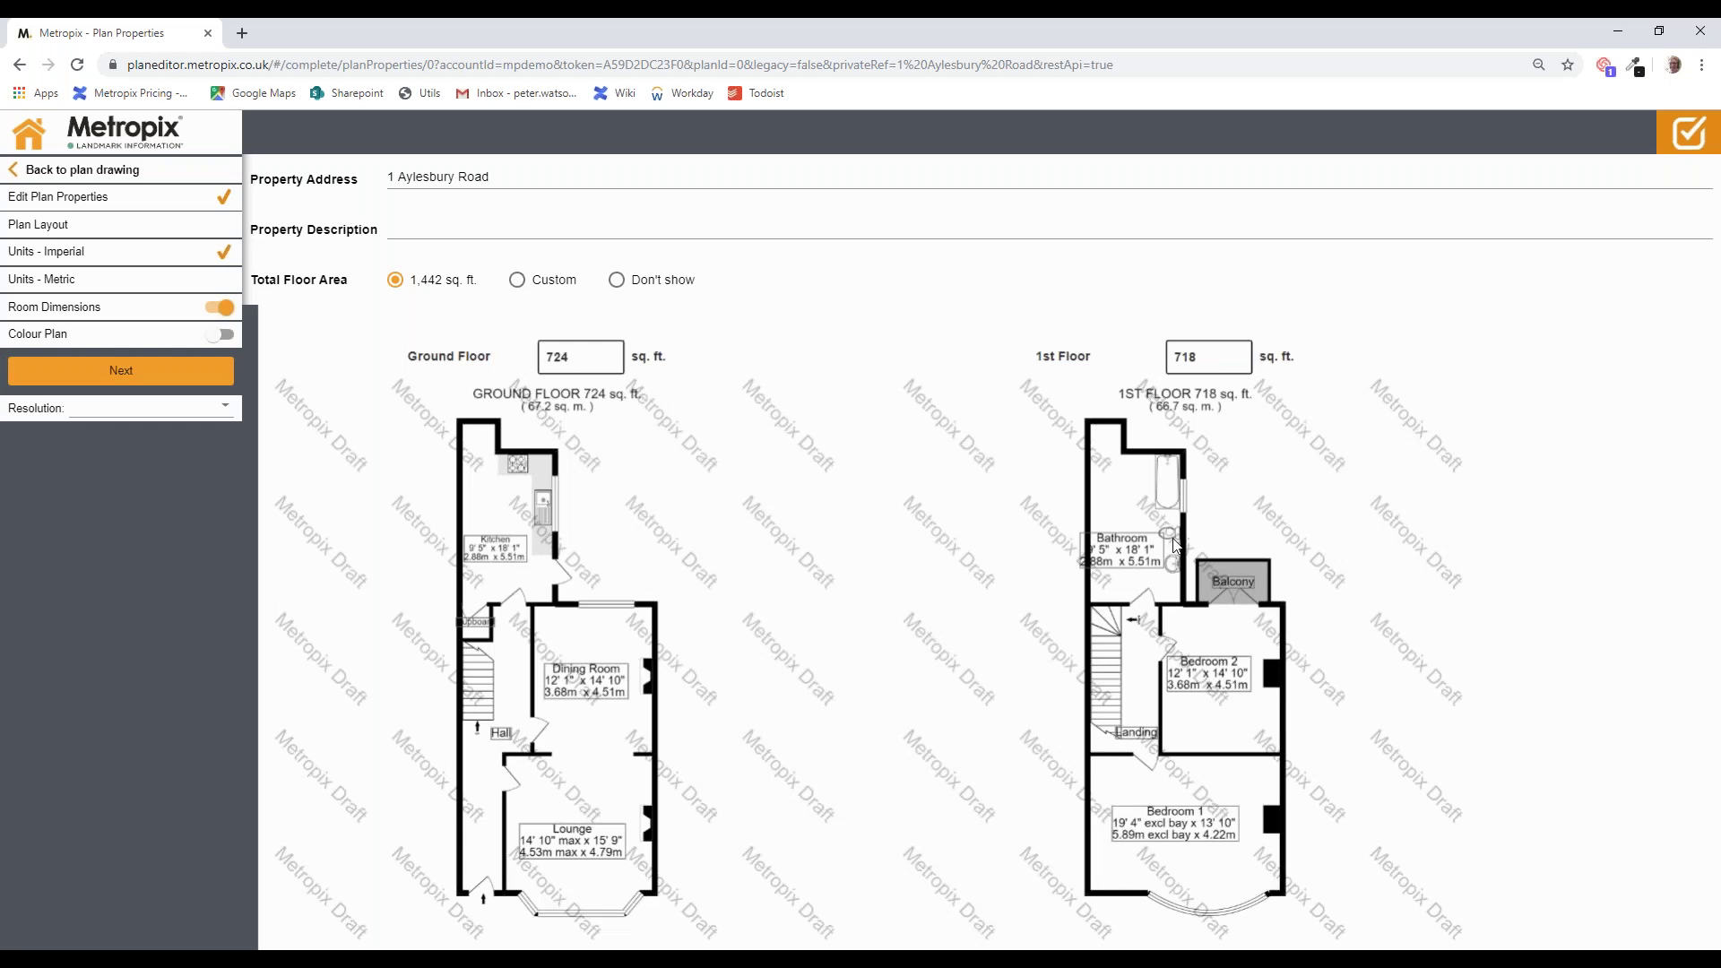
left_click_drag(1173, 539, 1190, 472)
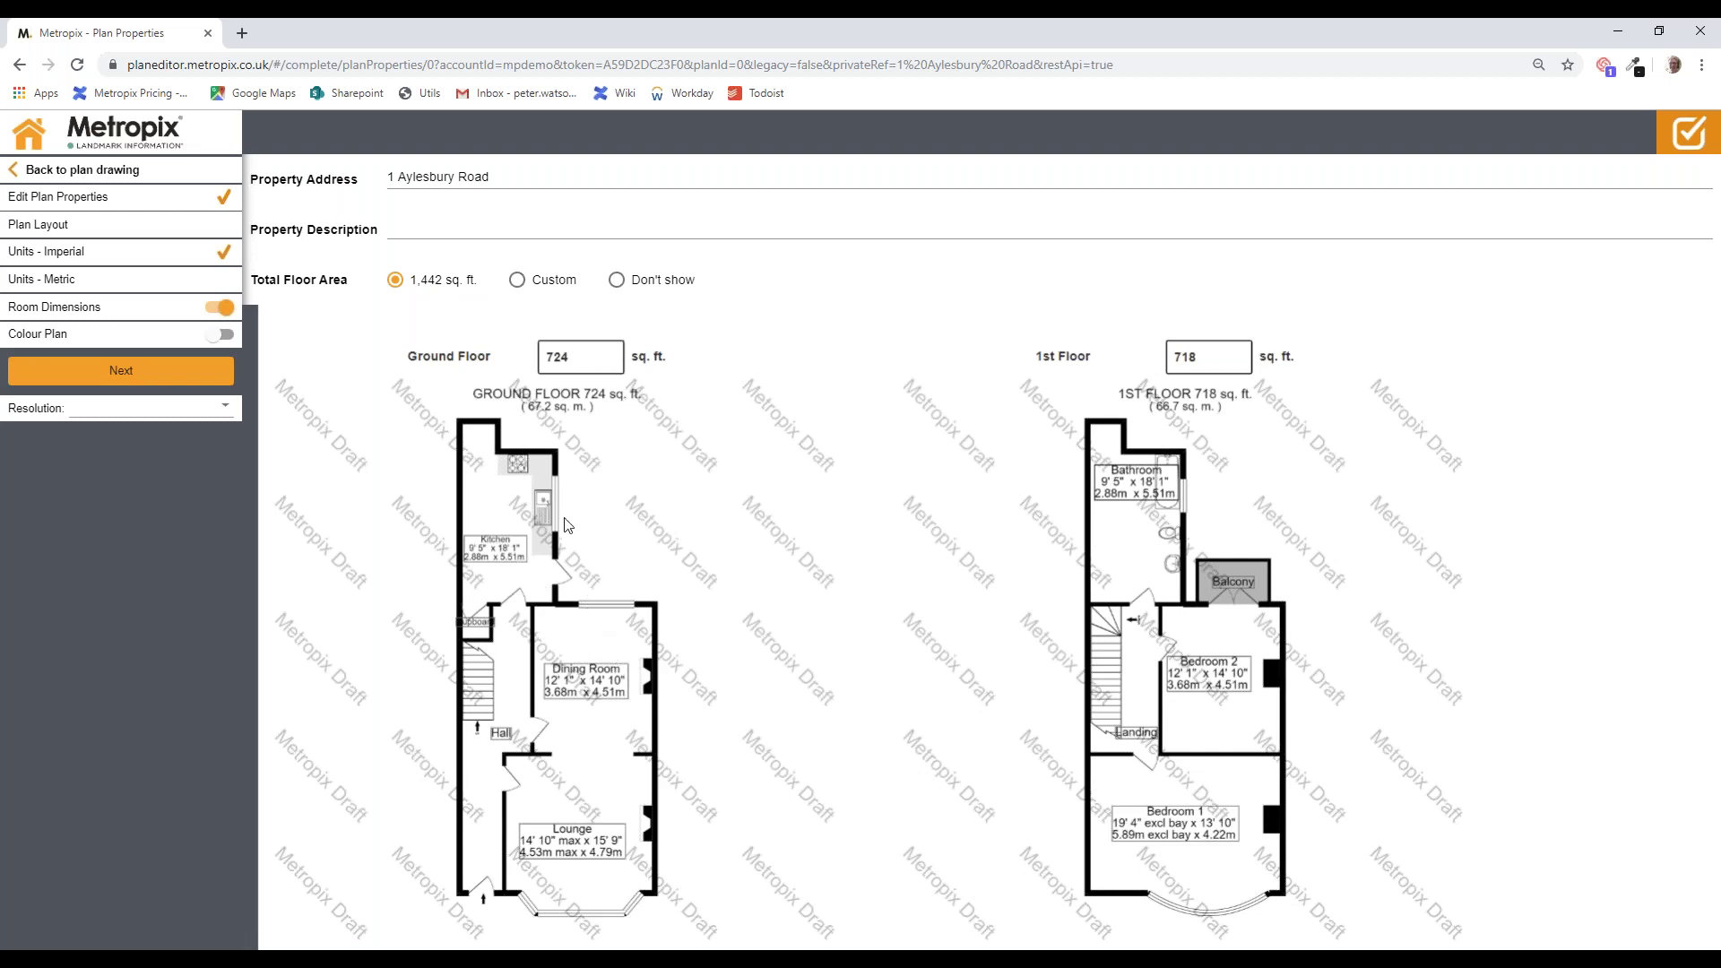
Step: Keep the 1,442 sq. ft. total floor area displayed and switch on Colour Plan
left_click(618, 281)
left_click(517, 284)
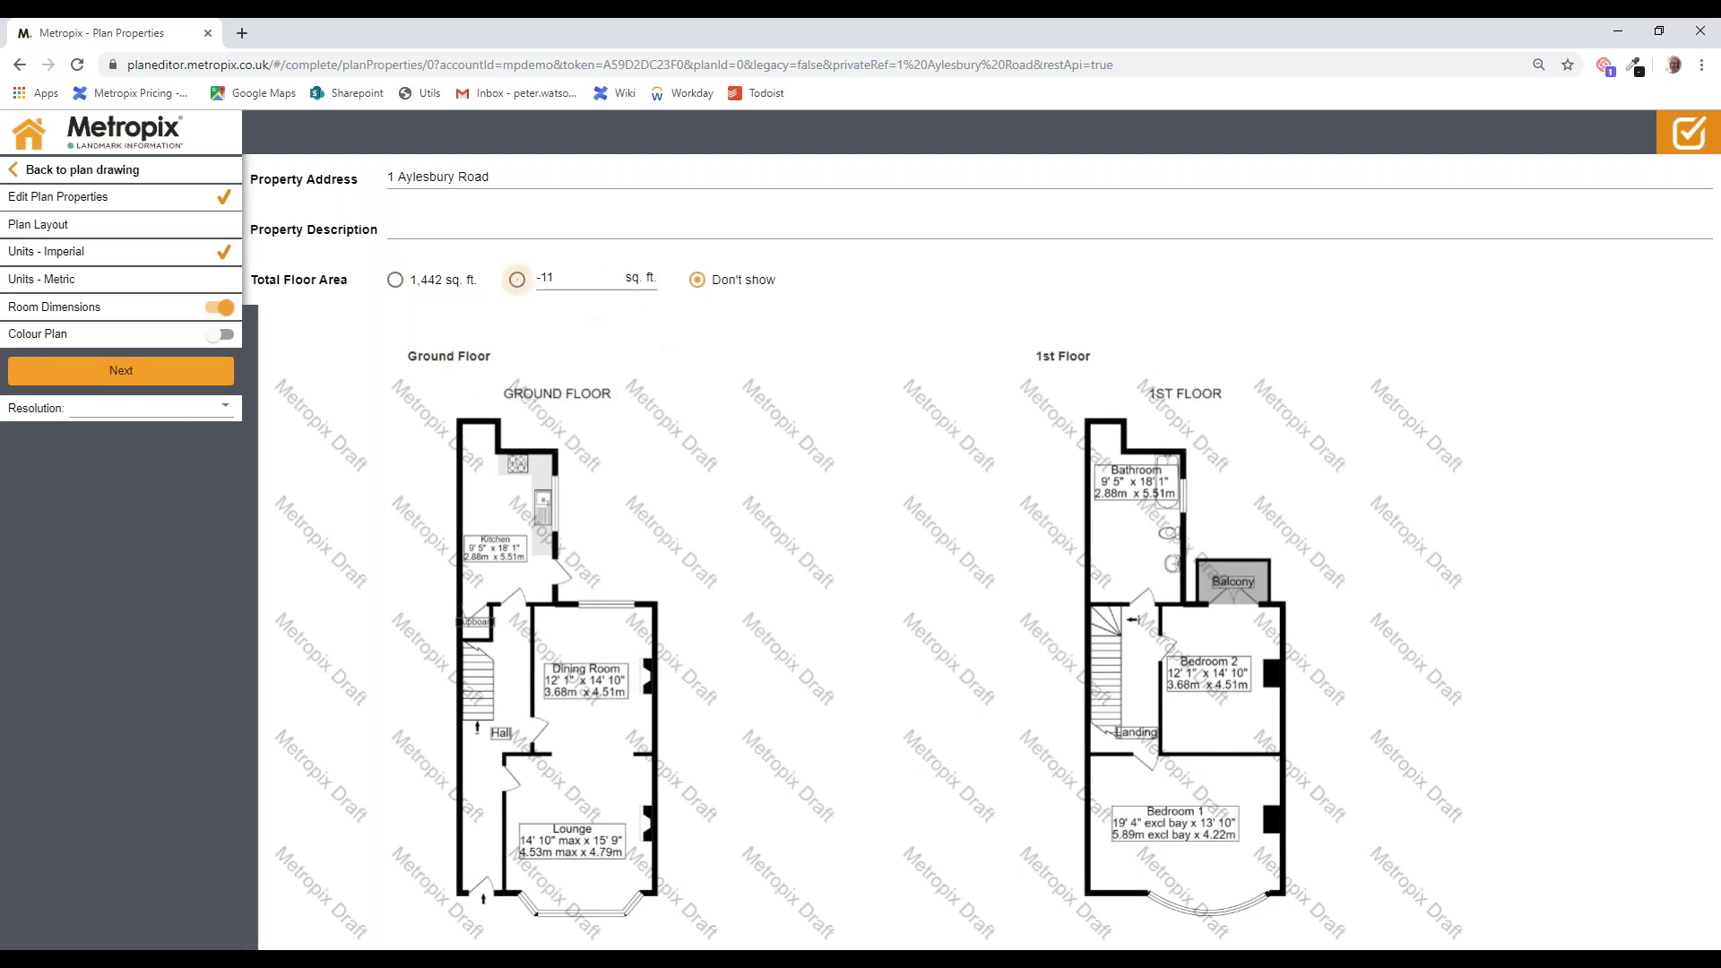
left_click(396, 280)
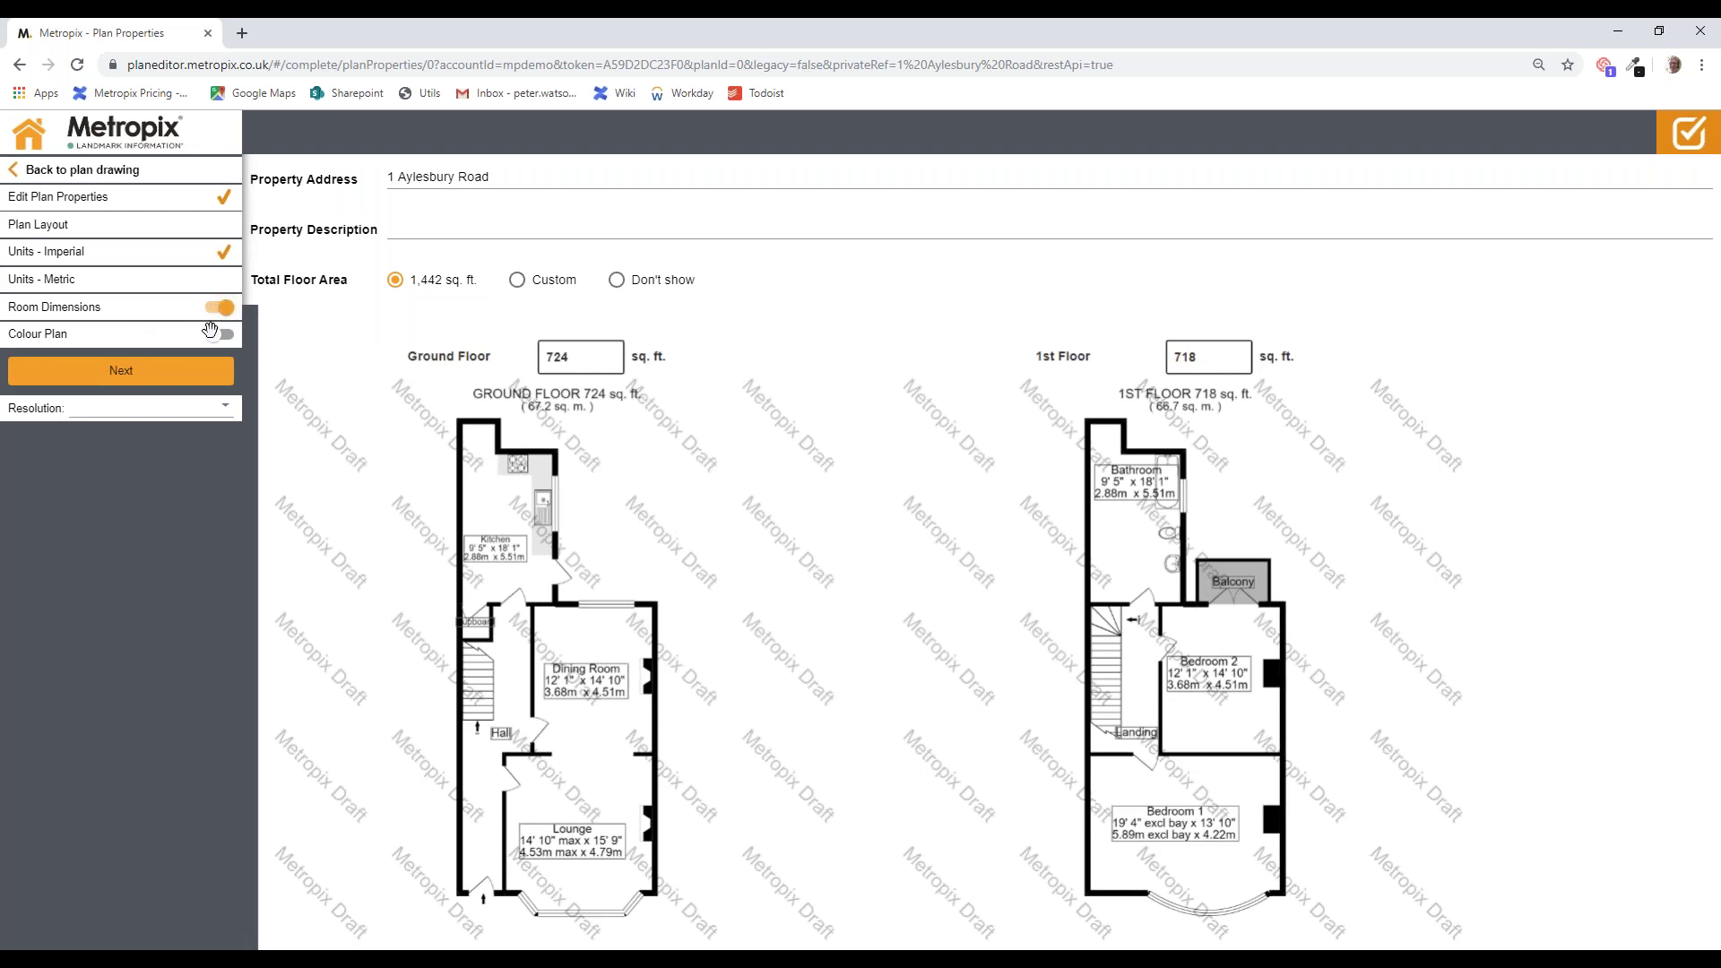
left_click(215, 333)
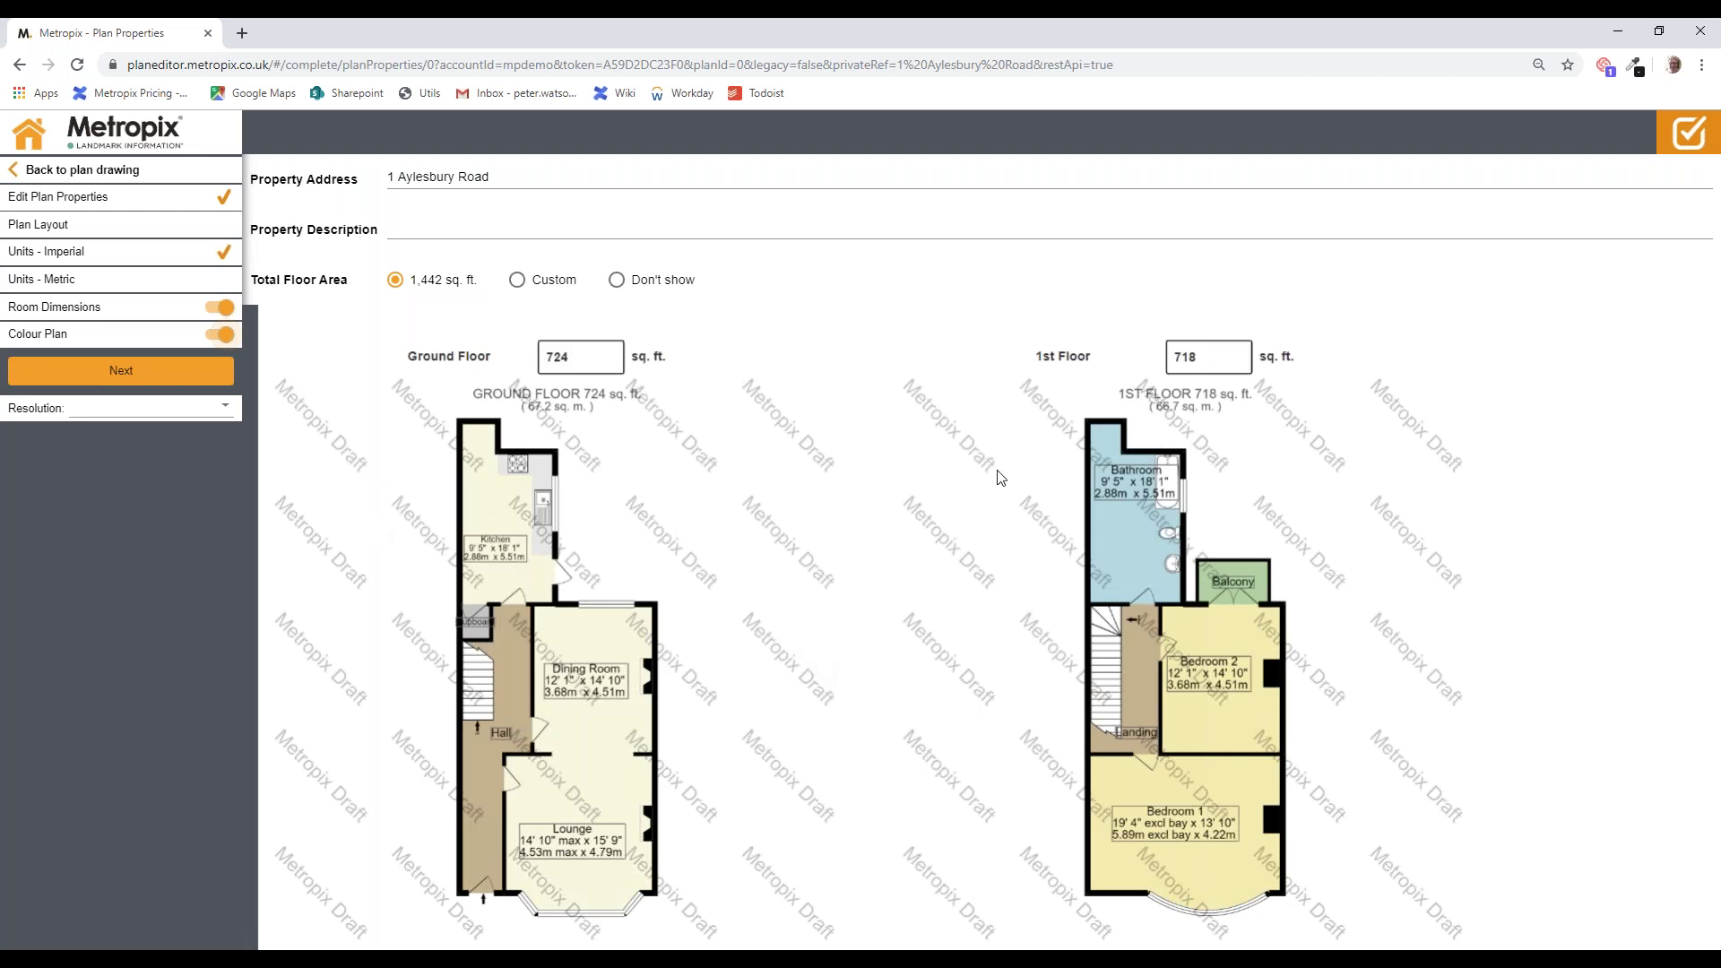
Step: Keep the sheet landscape, move the north arrow to the top right, and finish the plan
left_click(139, 370)
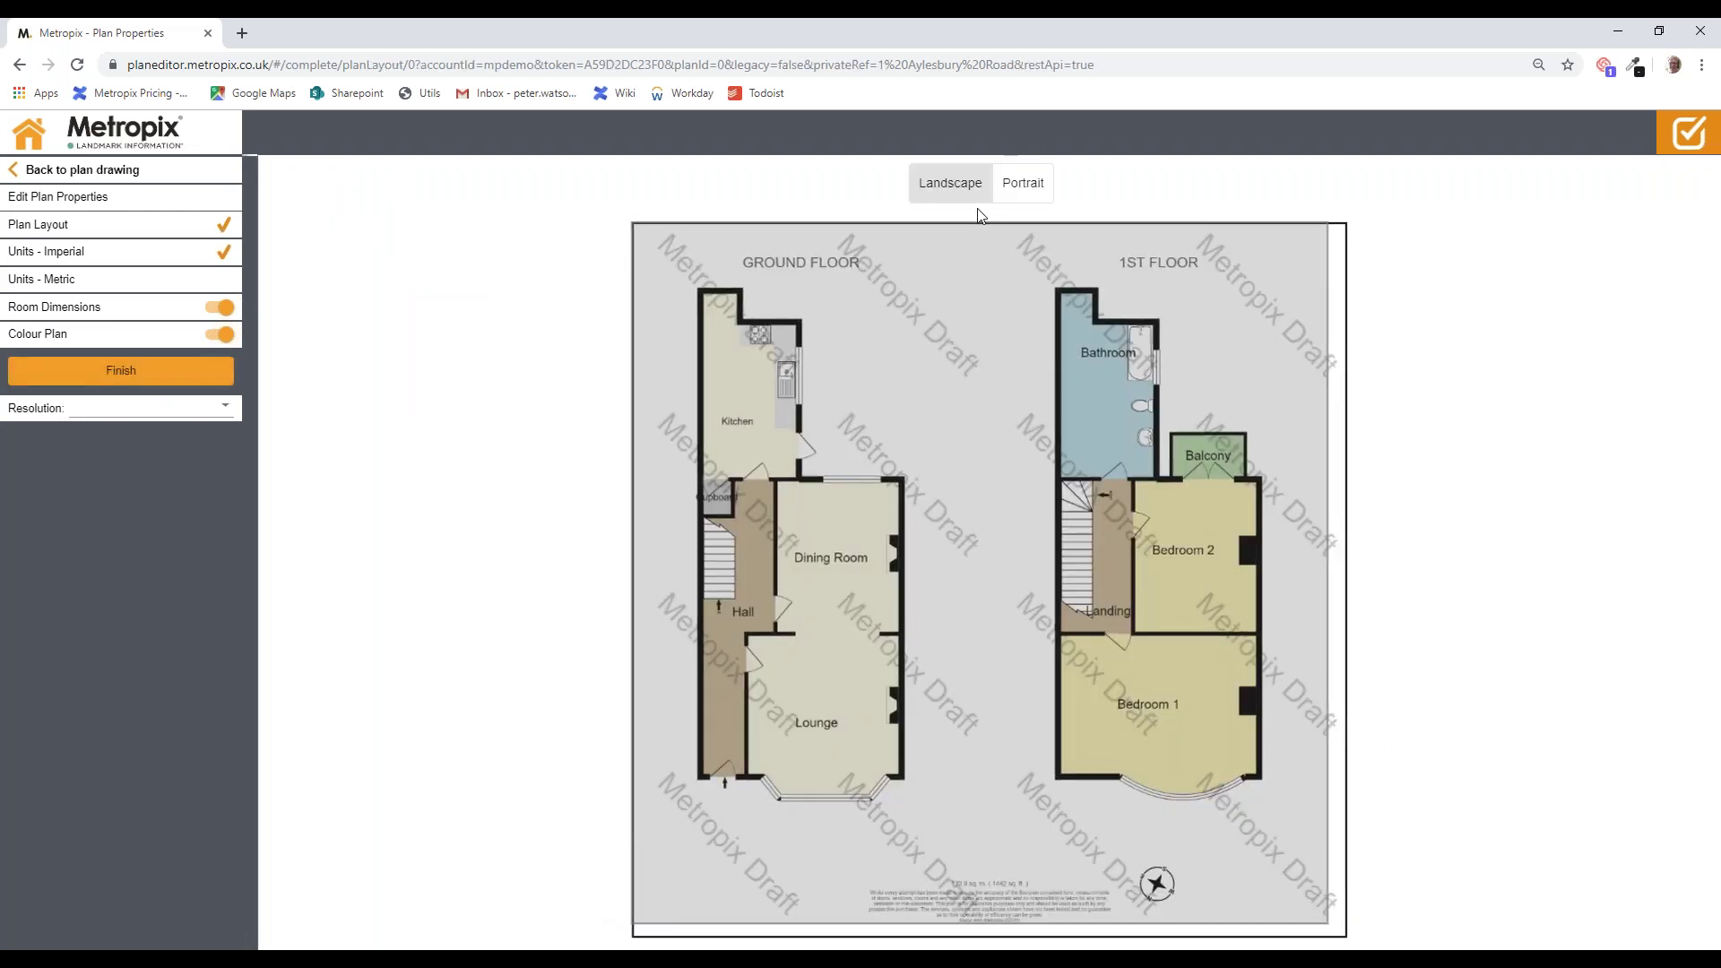
left_click(1023, 183)
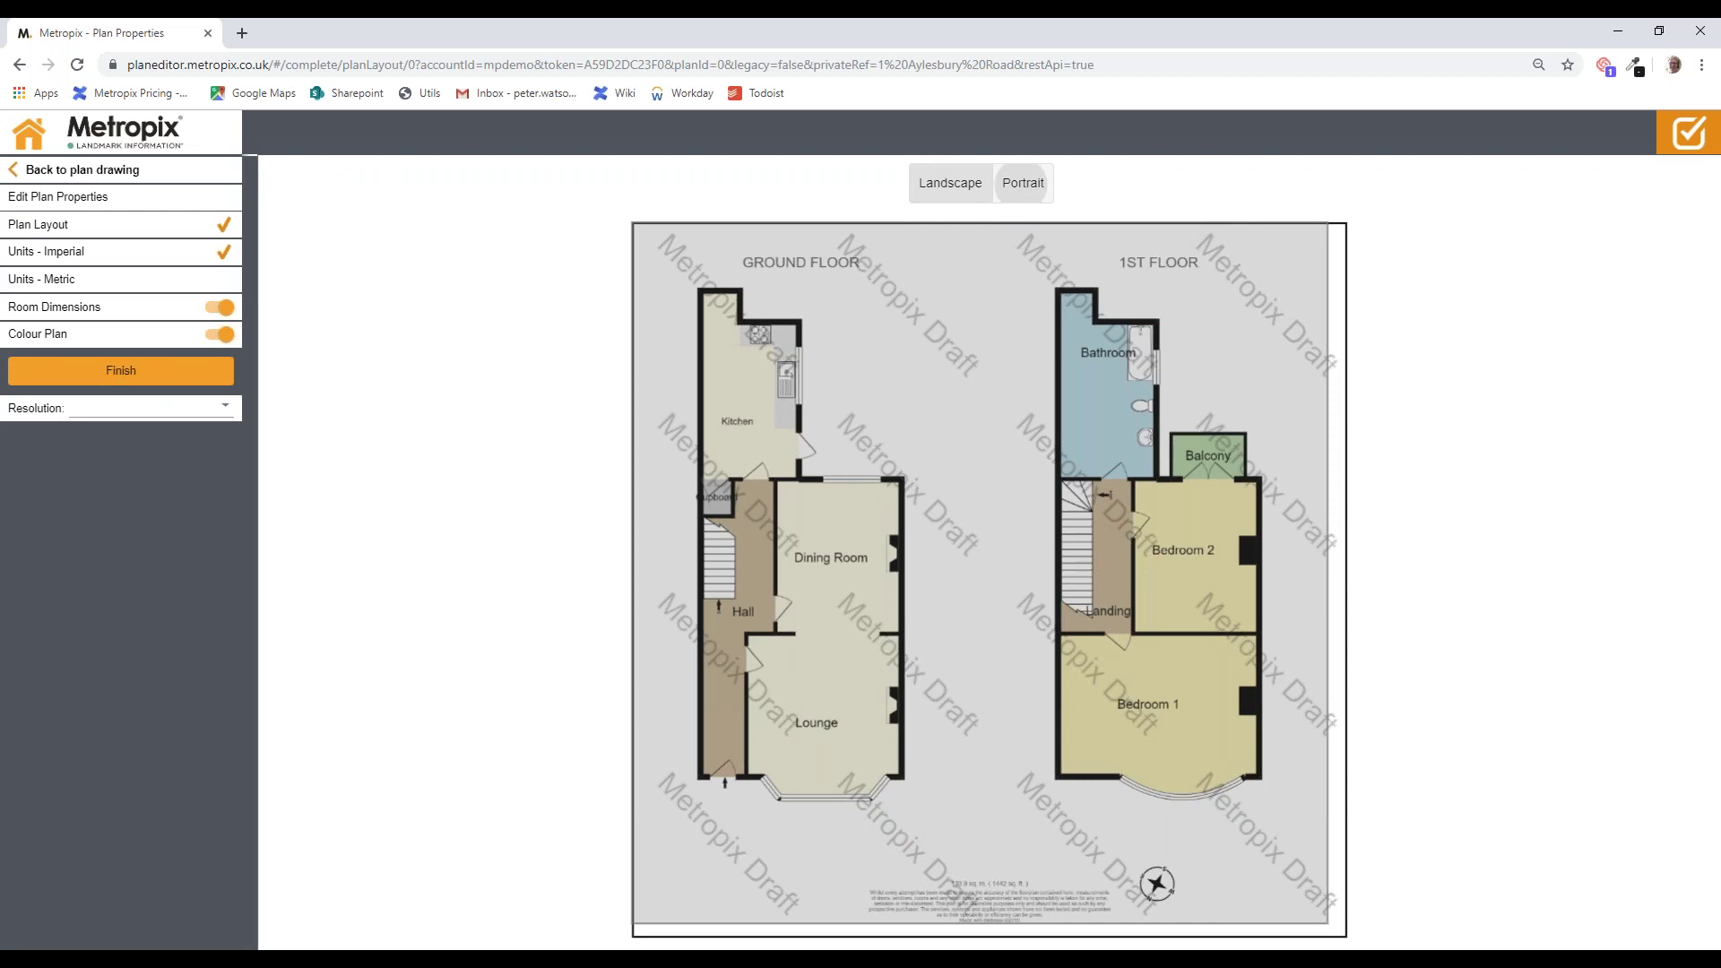
left_click(958, 192)
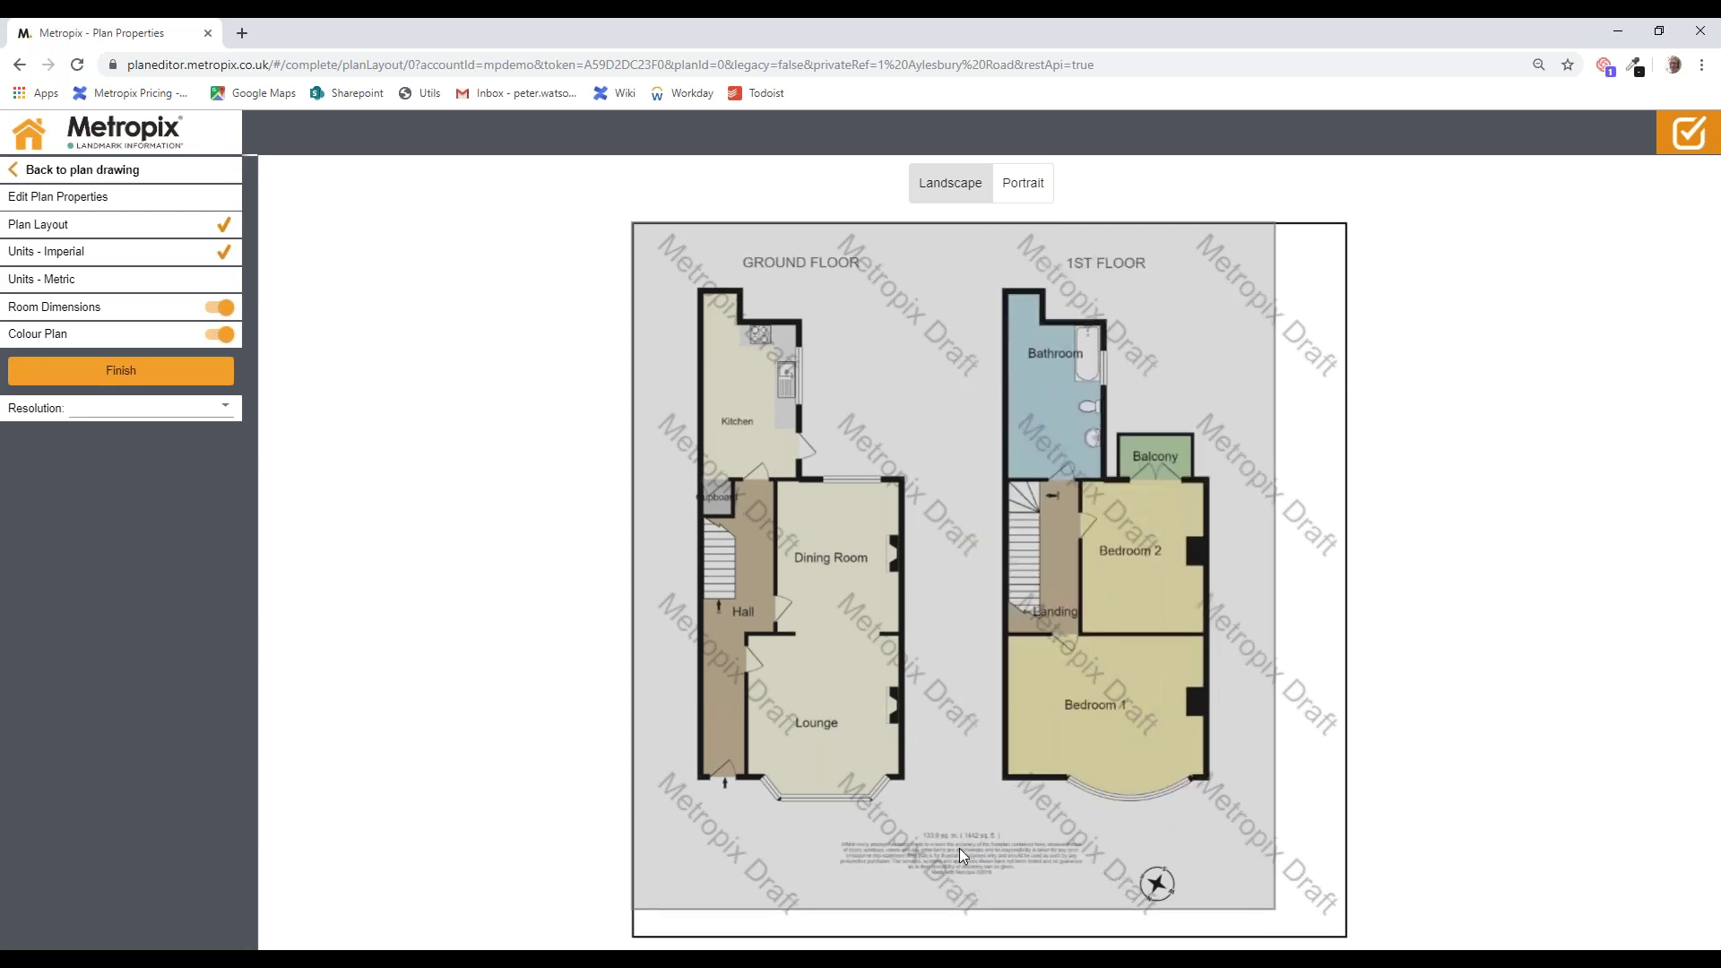
left_click_drag(1157, 884, 1197, 311)
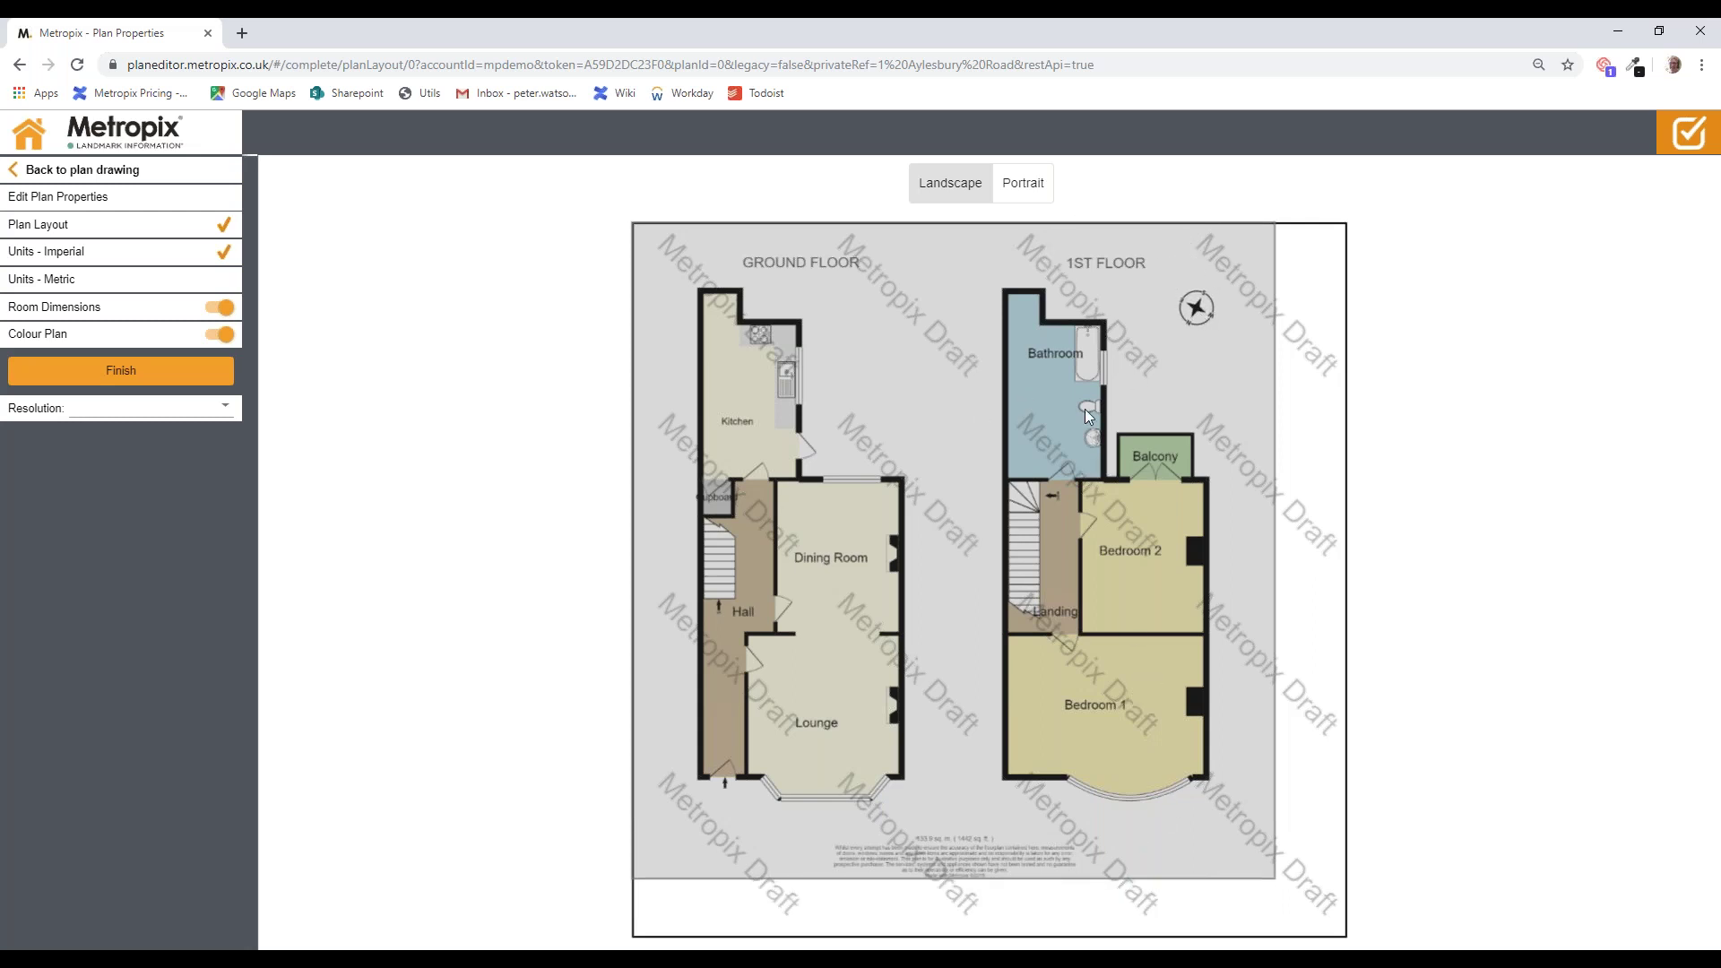
left_click(134, 375)
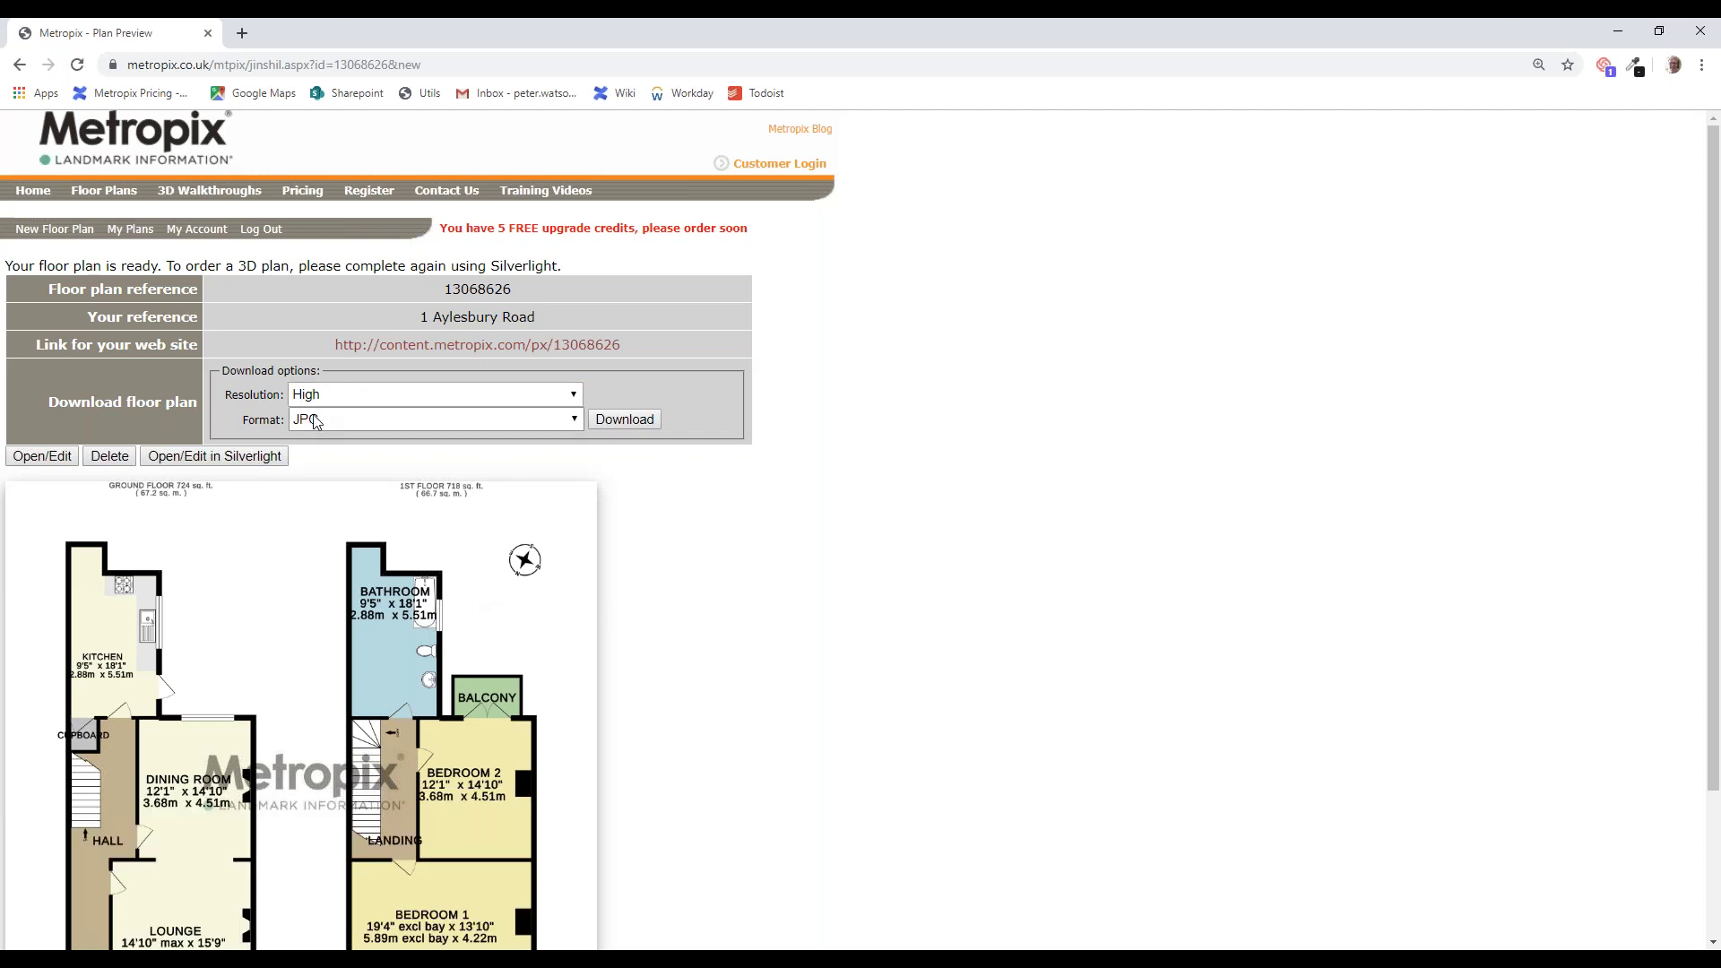
Step: Download the Aylesbury Road plan as a High-resolution JPG and open the downloaded image
scroll(301, 624, "down", 1)
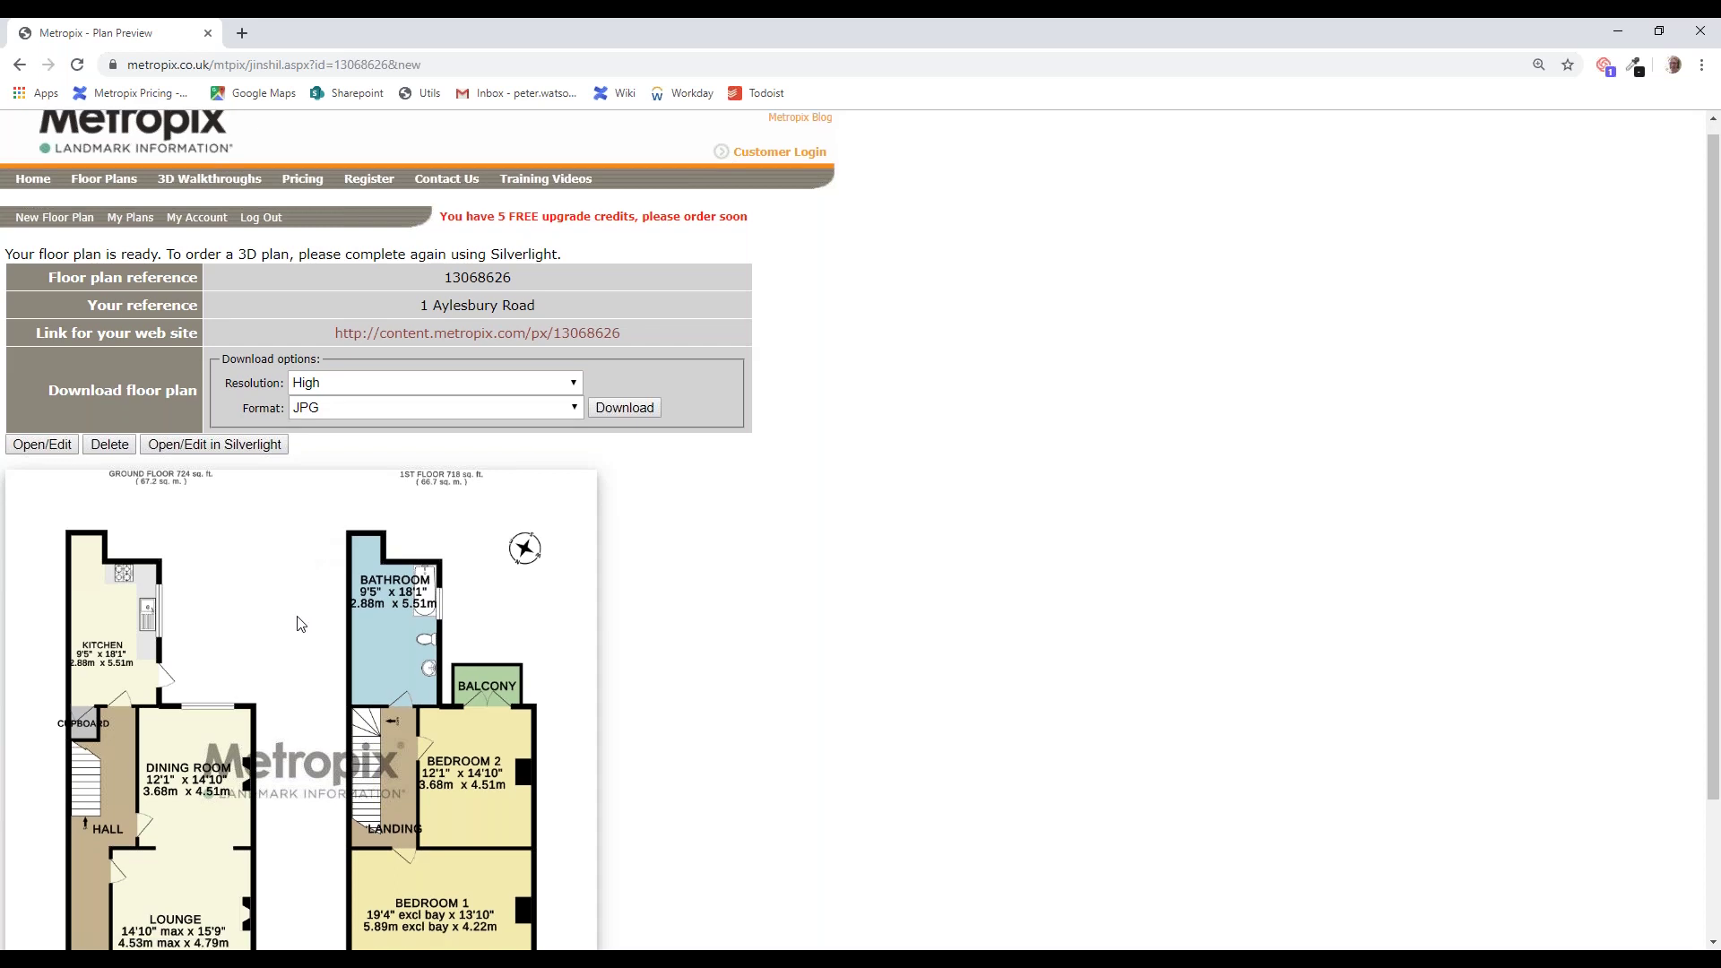
scroll(301, 624, "down", 1)
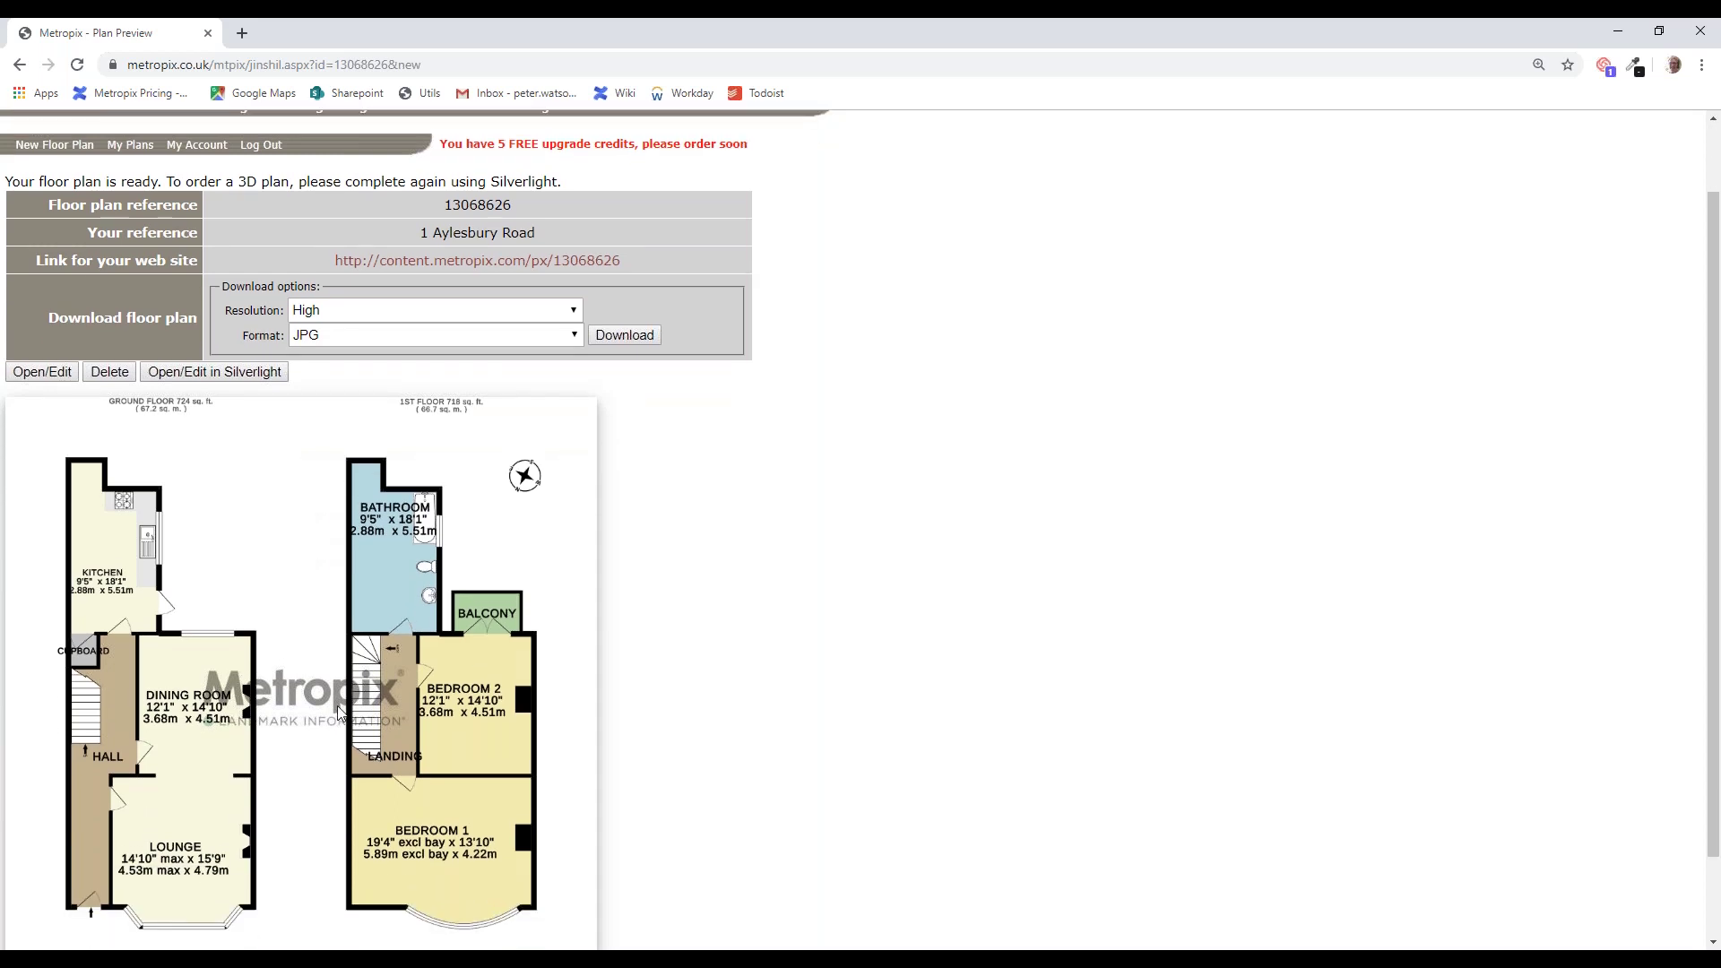
scroll(339, 713, "up", 1)
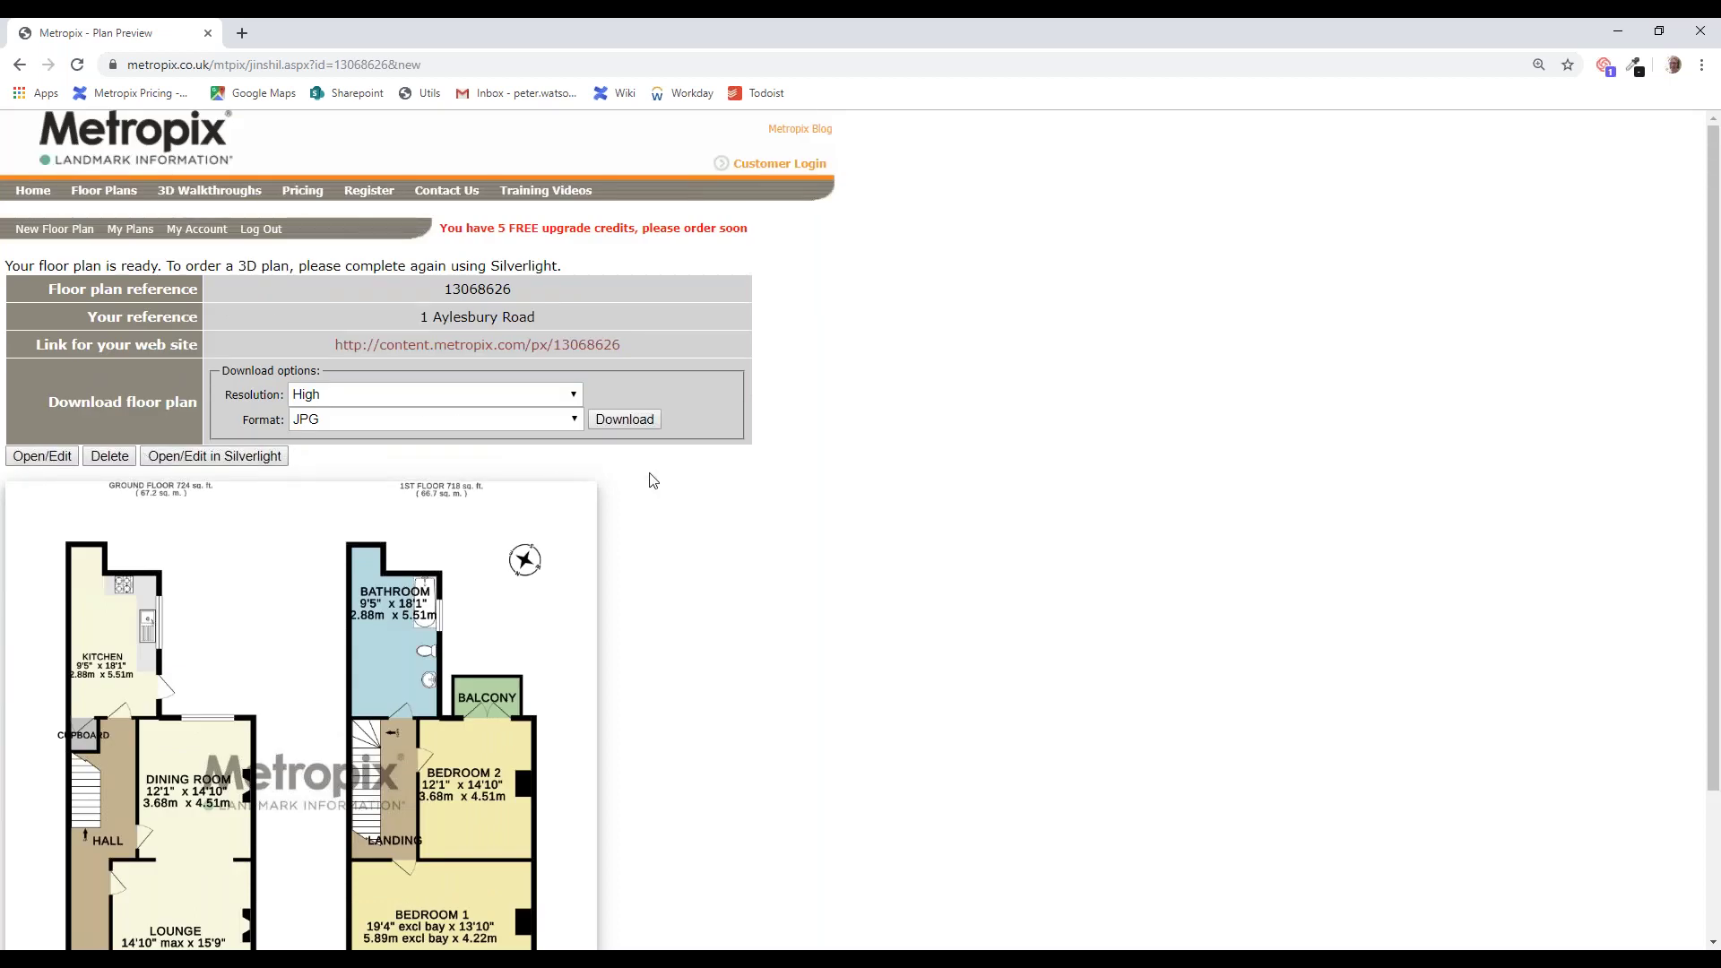
left_click(628, 421)
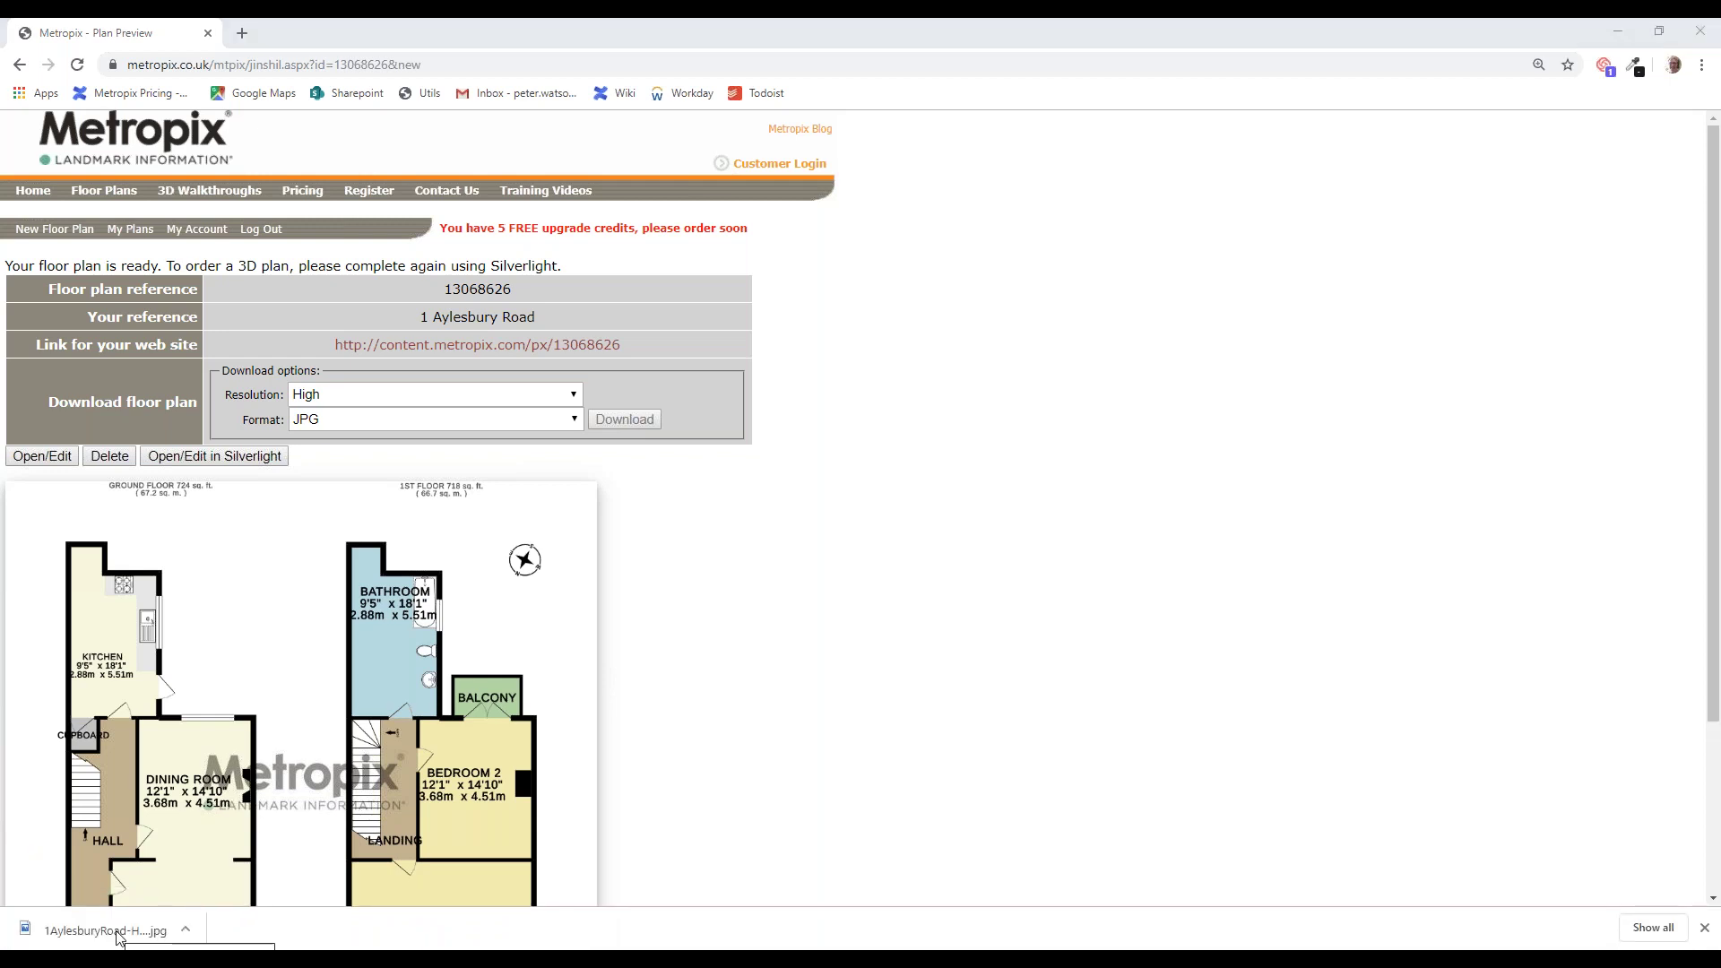
left_click(119, 934)
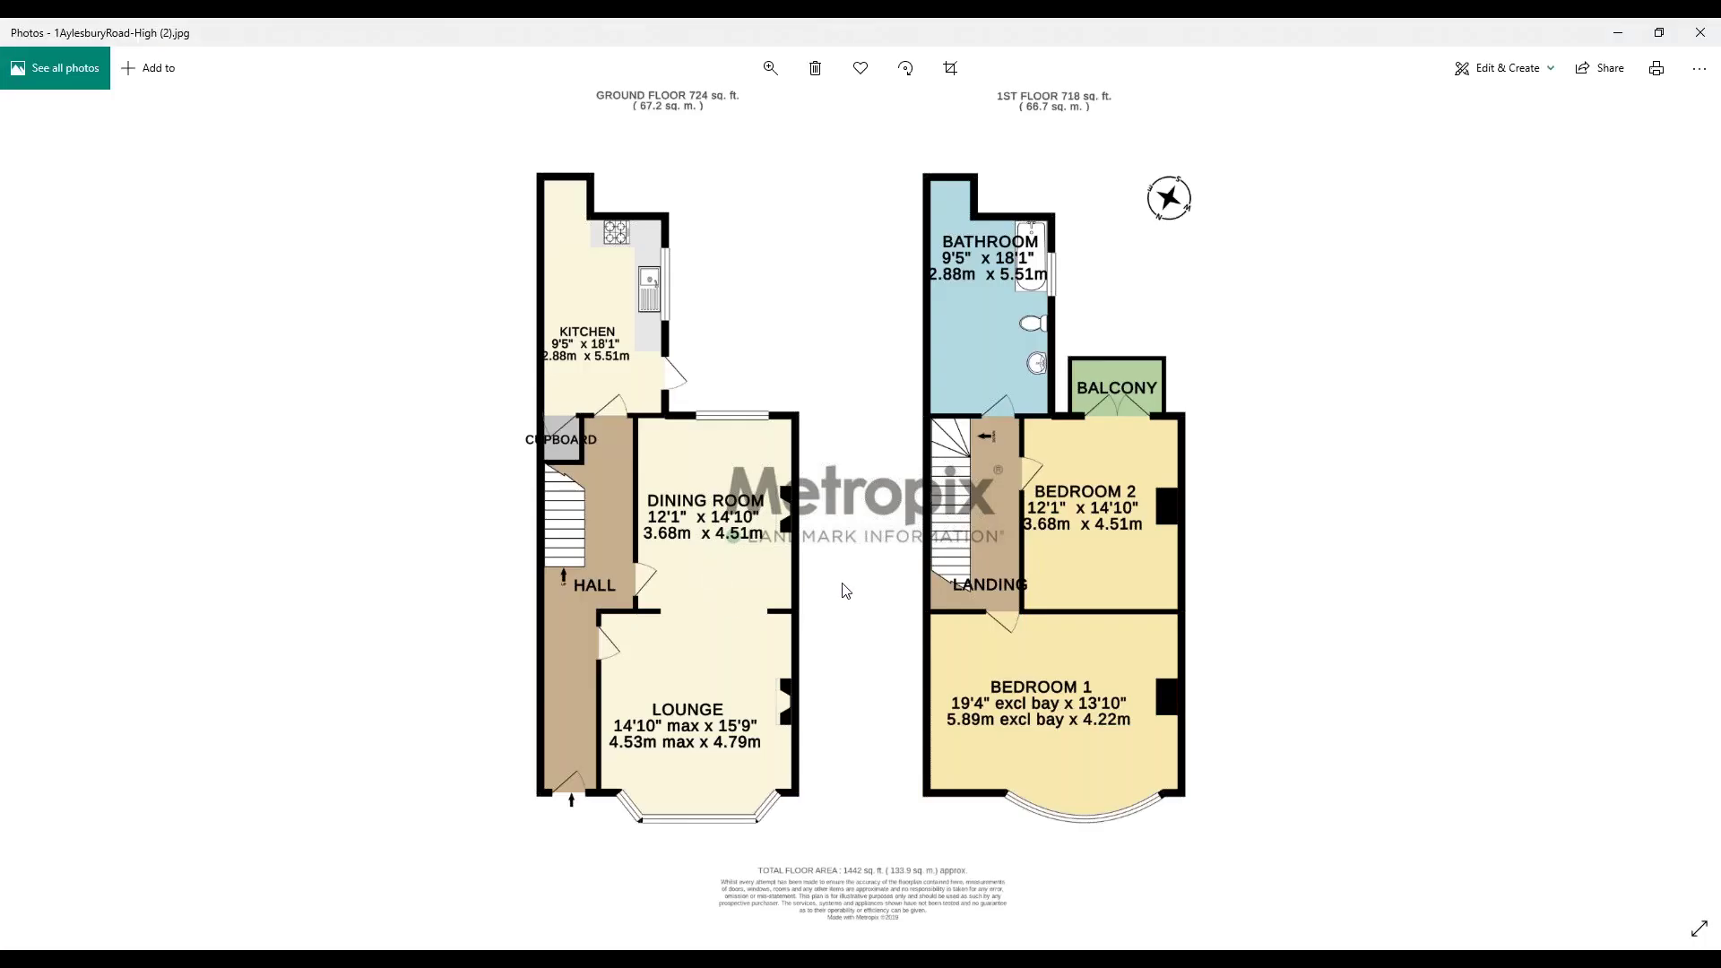
scroll(997, 413, "up", 2)
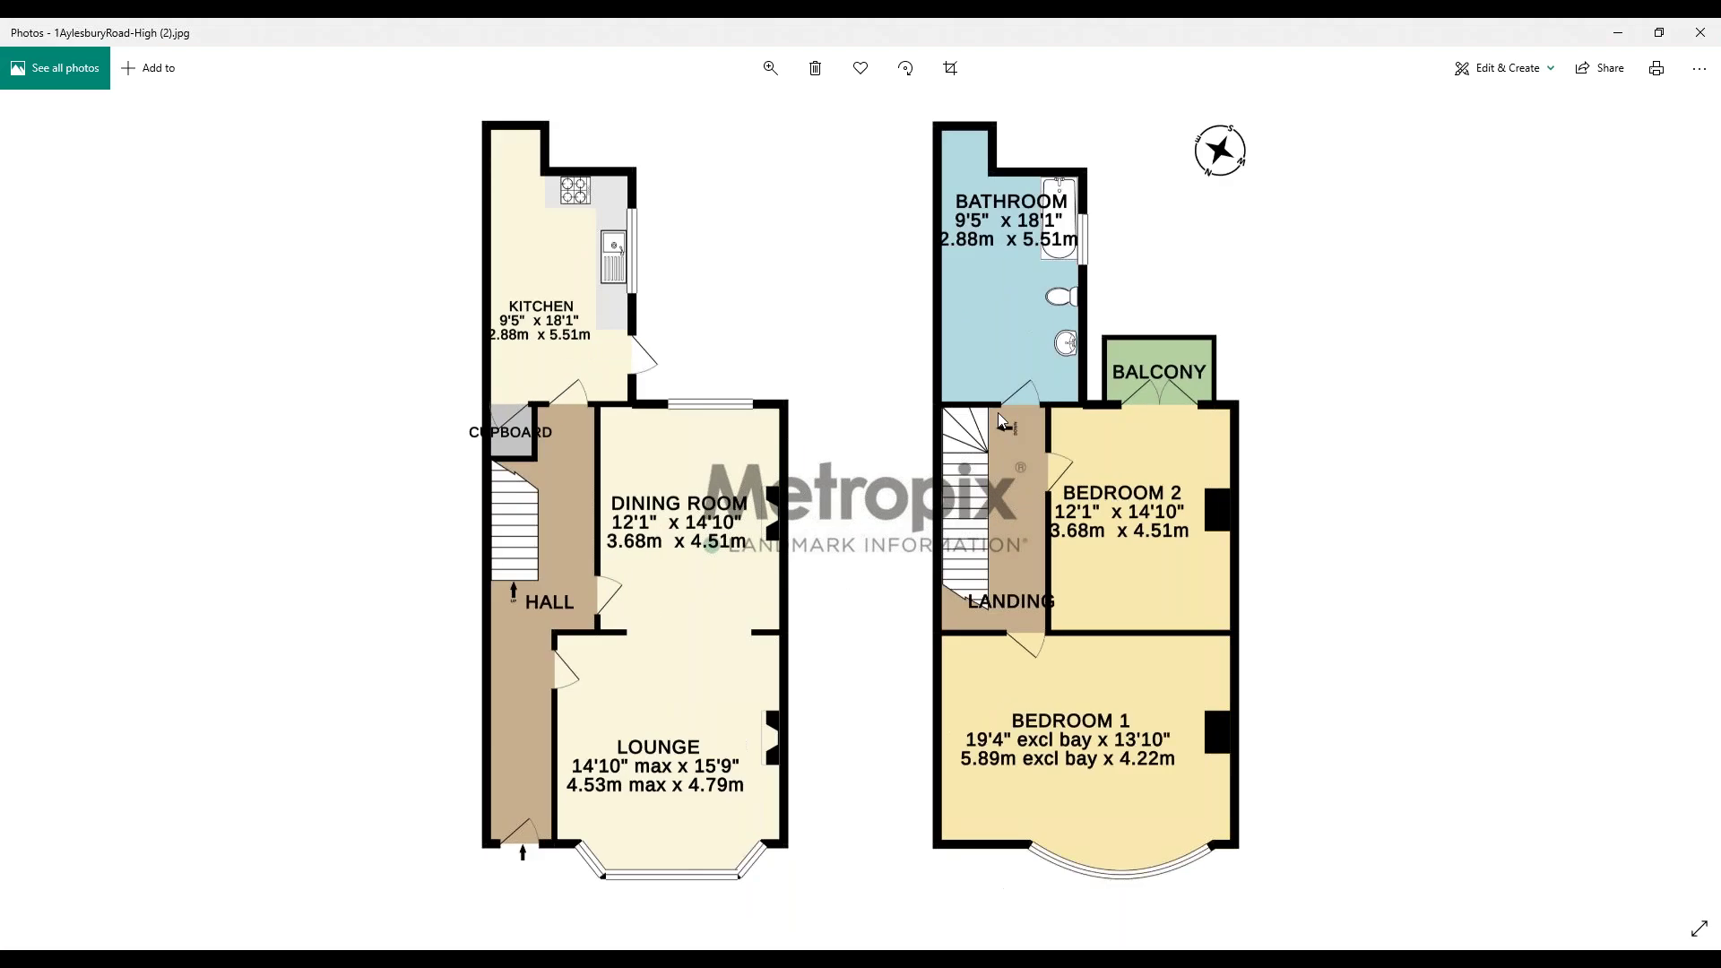
scroll(1304, 457, "up", 1)
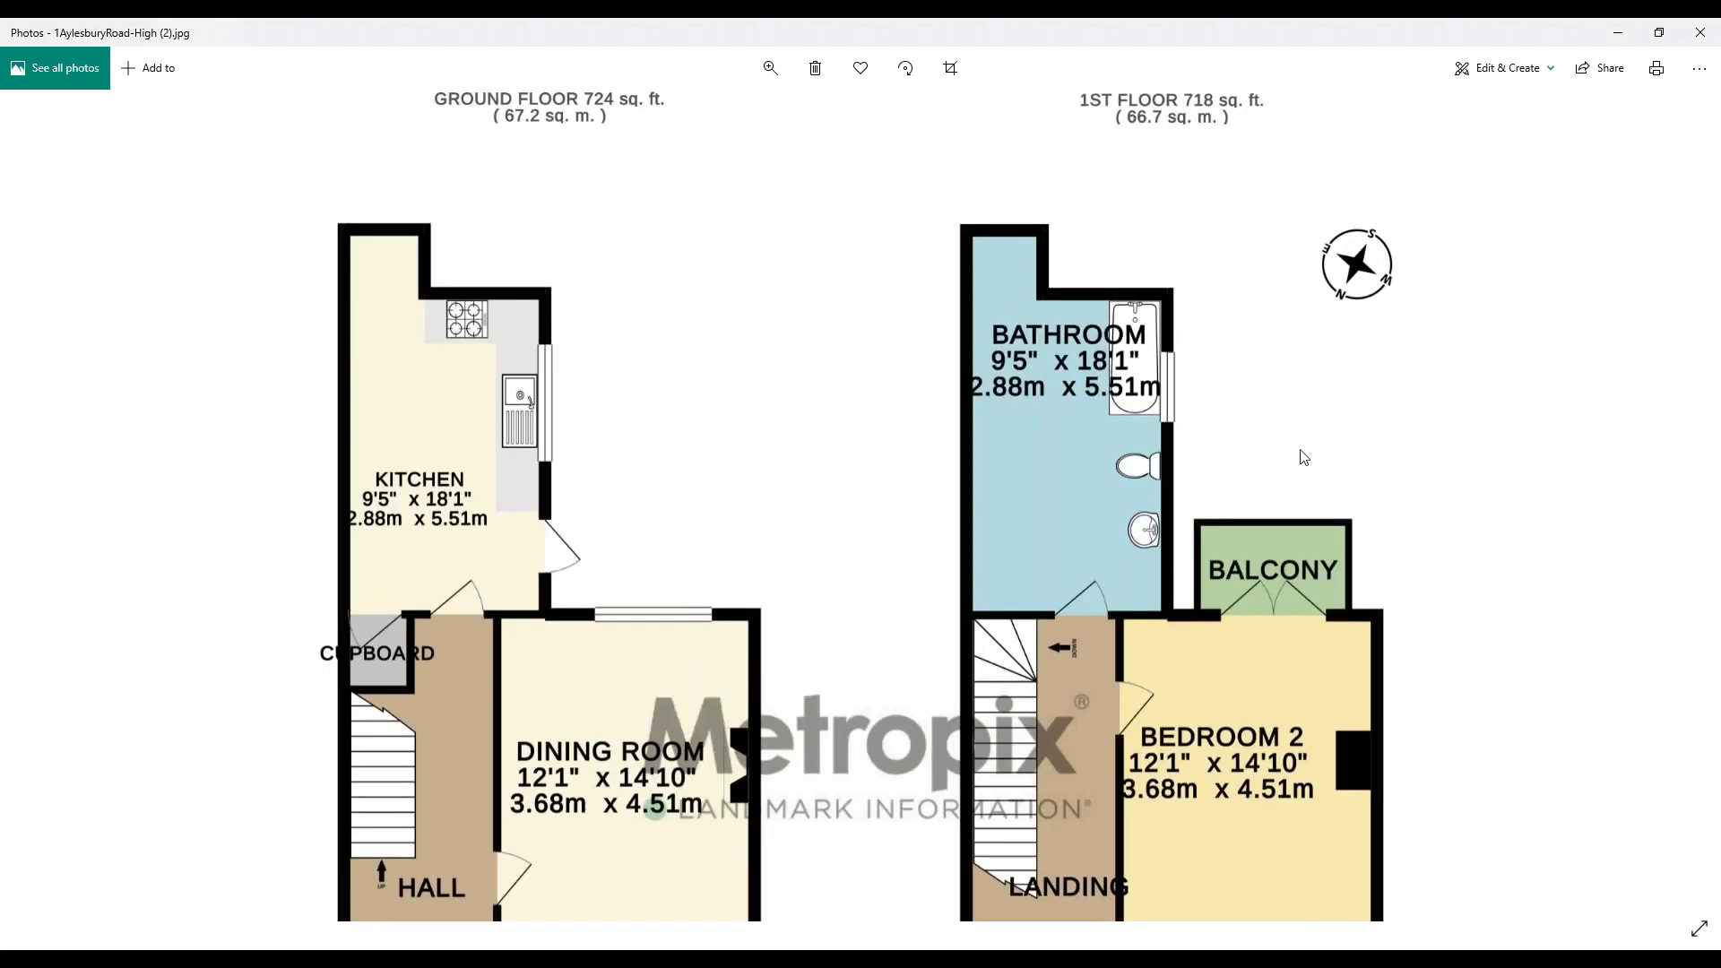
left_click_drag(1407, 523, 1414, 326)
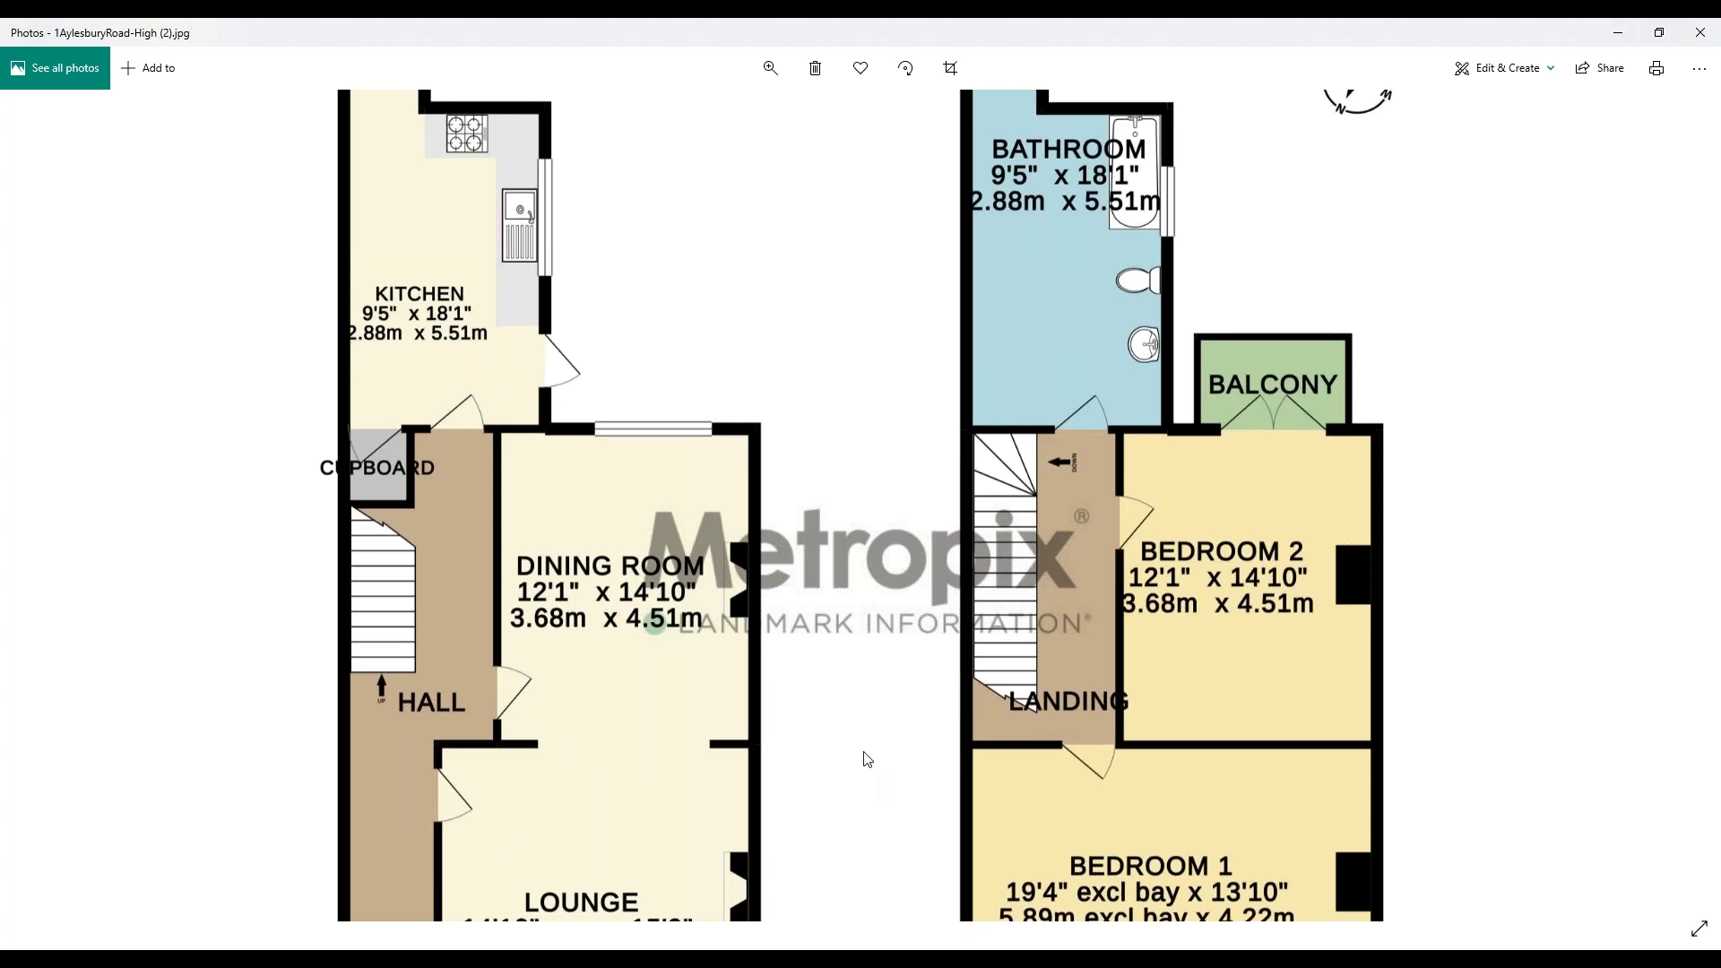
left_click_drag(866, 760, 868, 751)
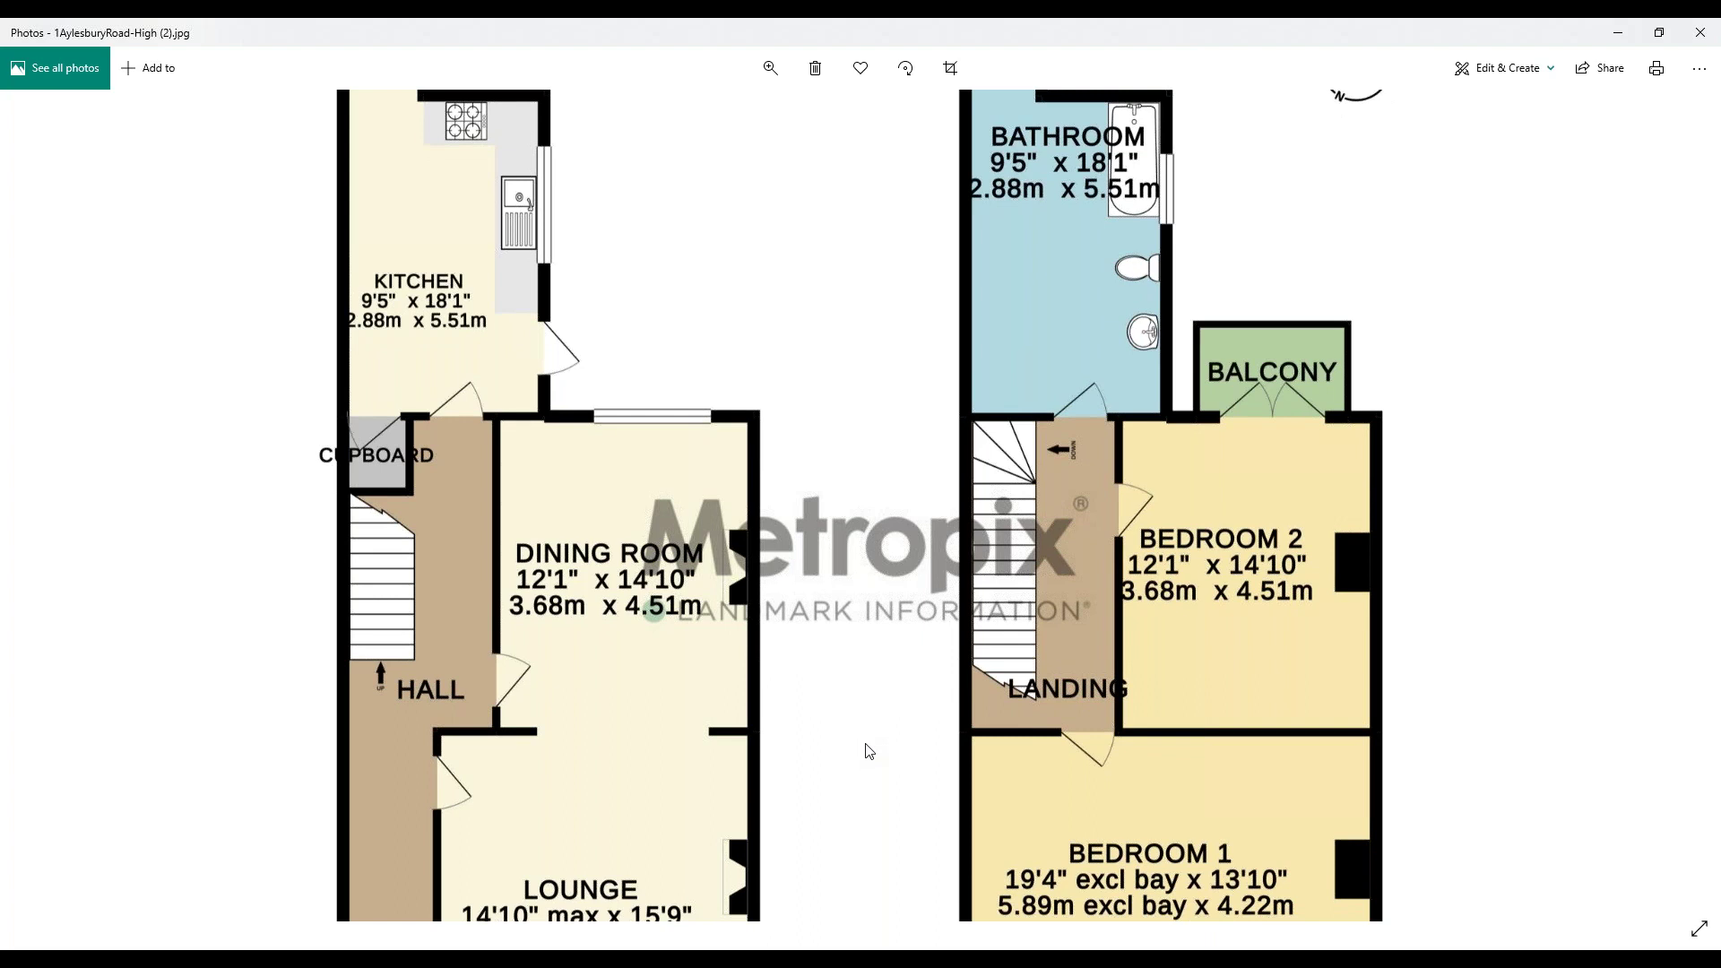
left_click_drag(869, 751, 901, 615)
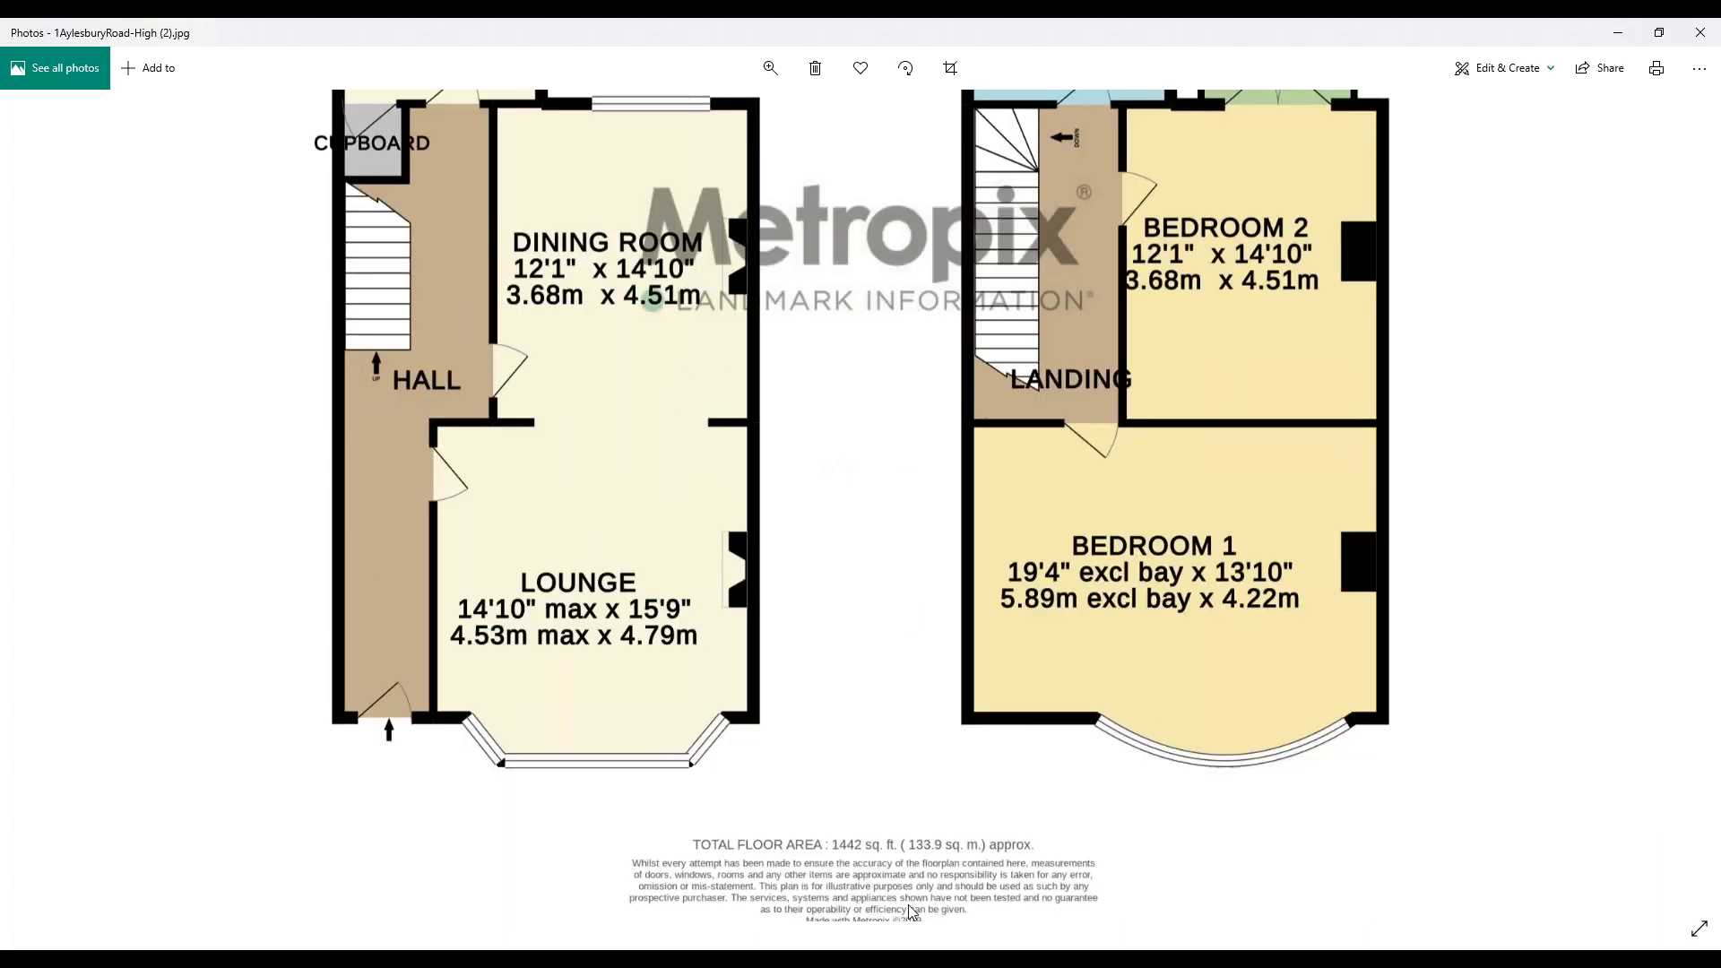
scroll(910, 912, "up", 3, "ctrl")
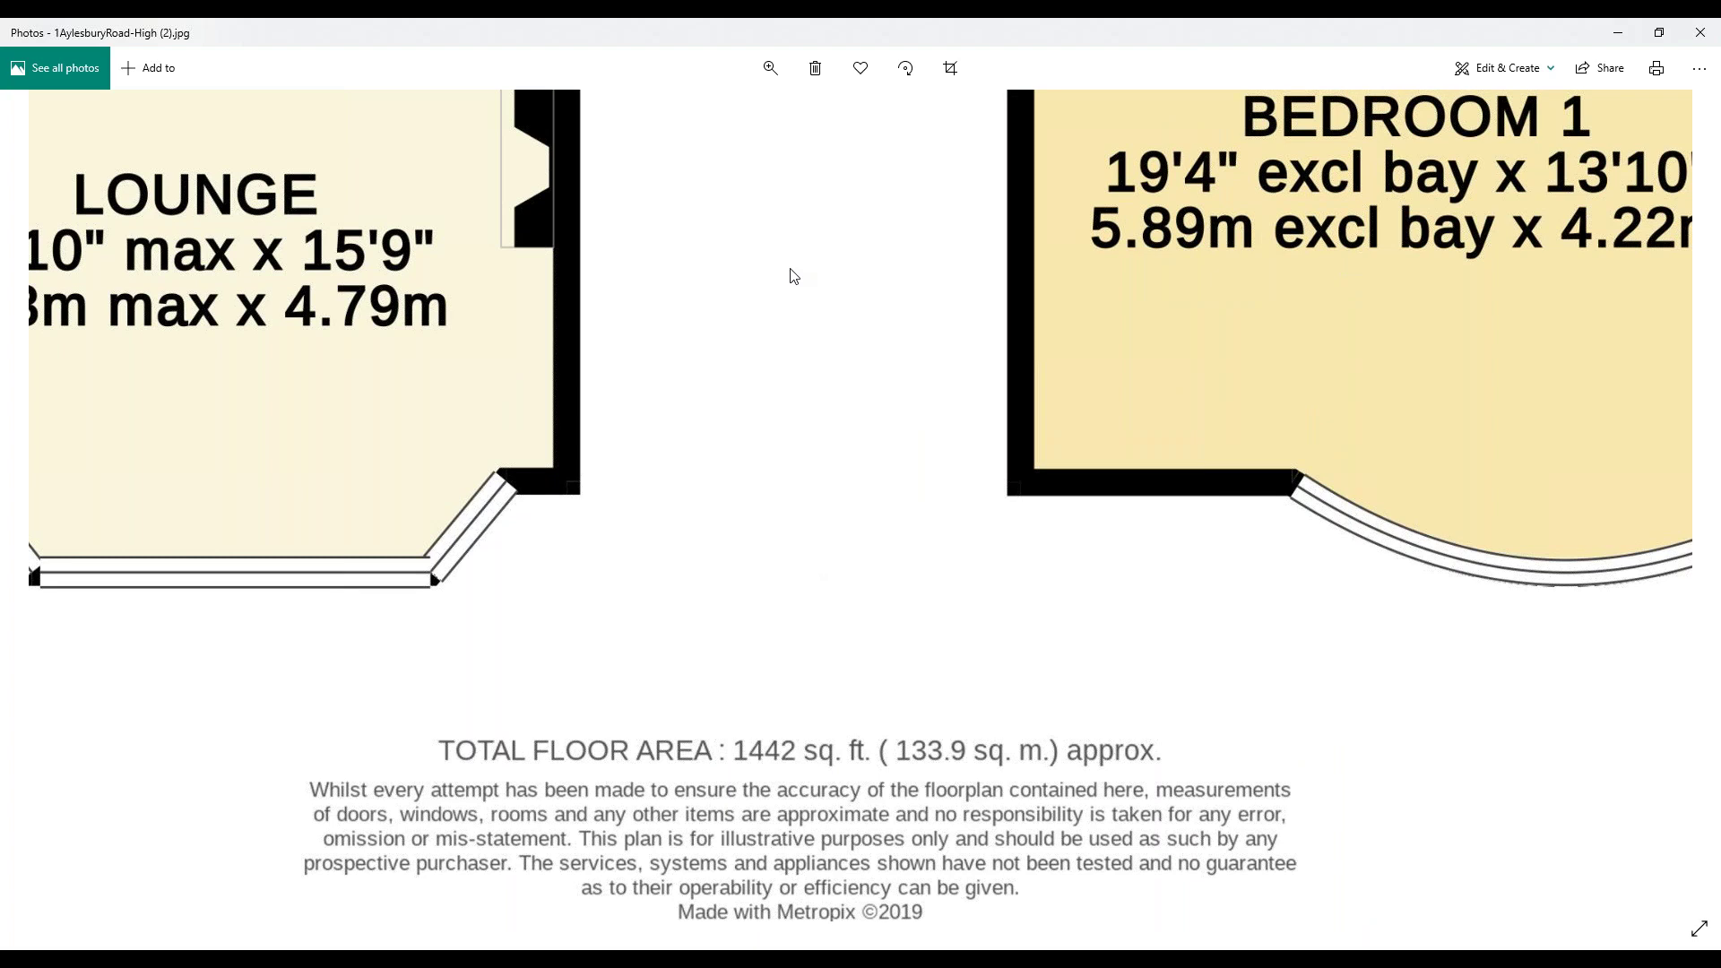
left_click_drag(793, 275, 818, 410)
scroll(1632, 278, "up", 1)
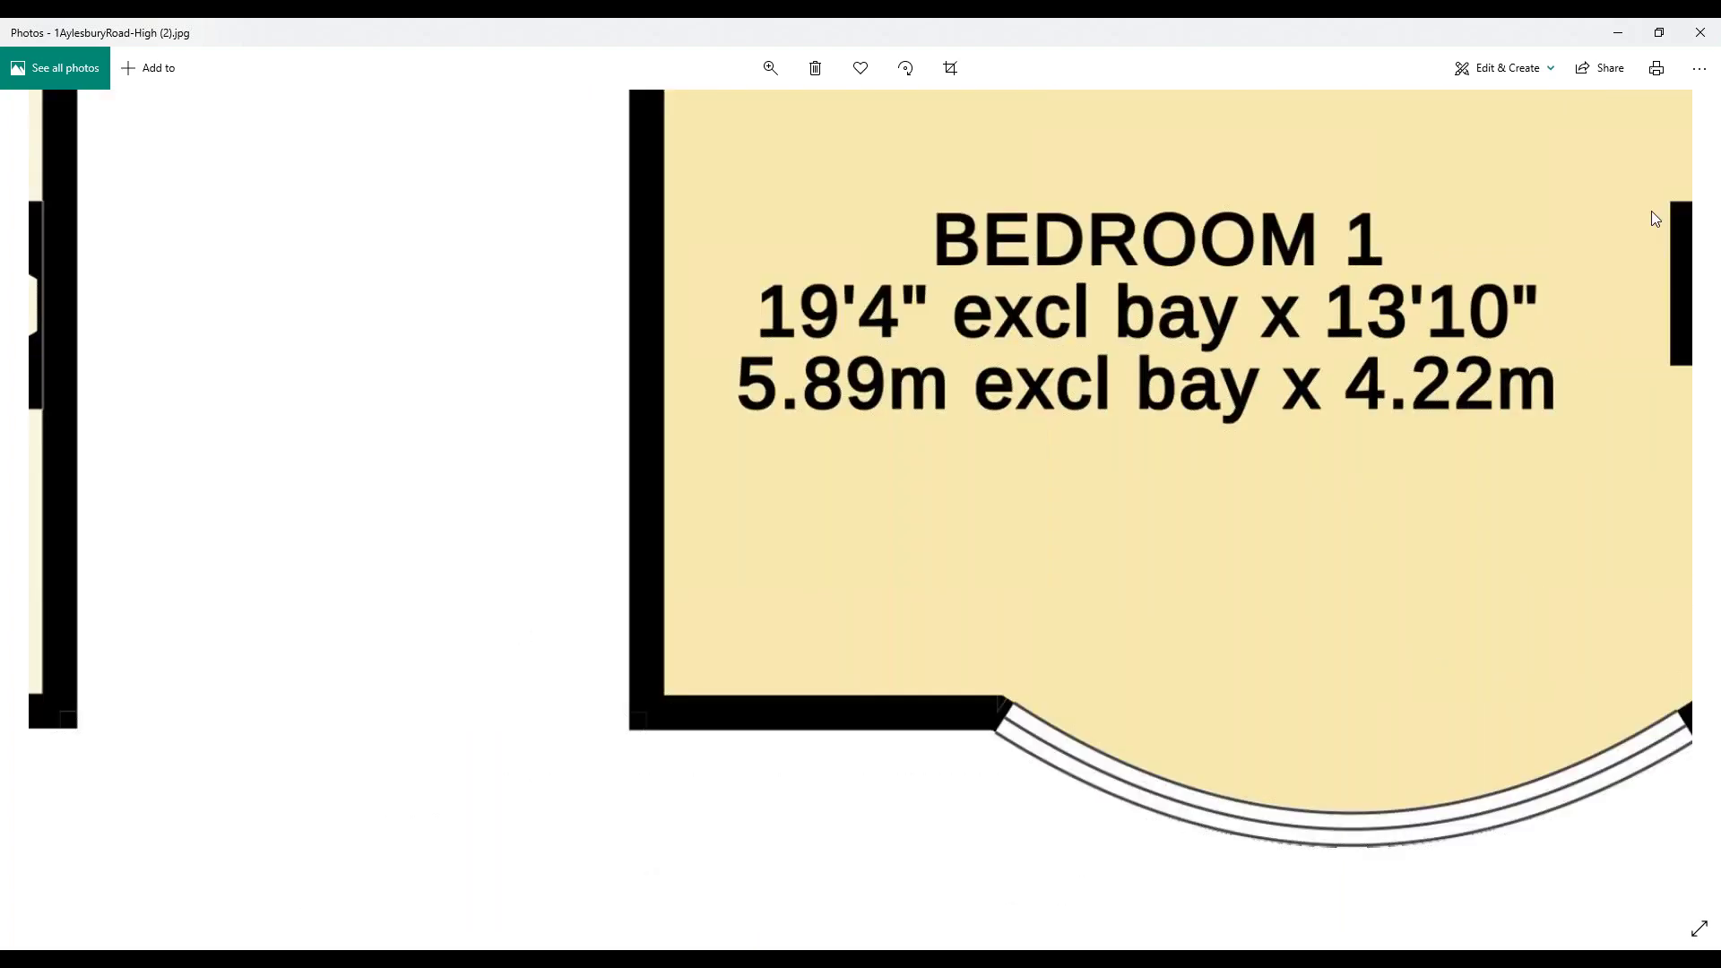
scroll(1403, 206, "up", 1)
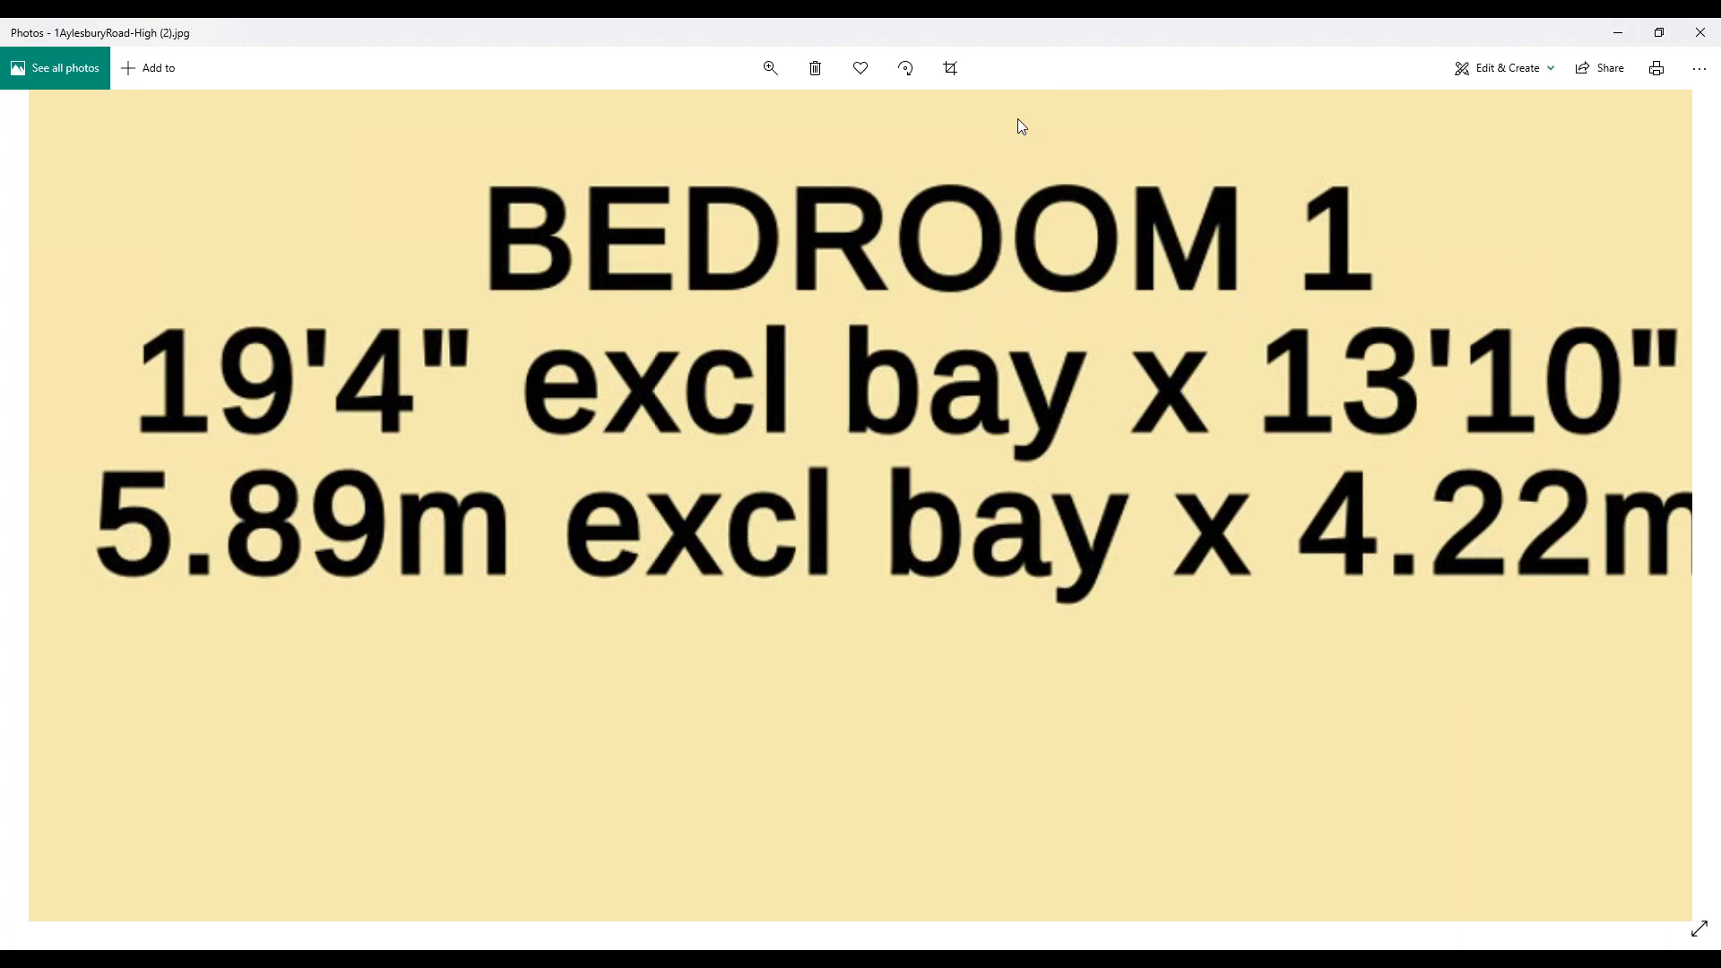
scroll(1018, 118, "up", 1)
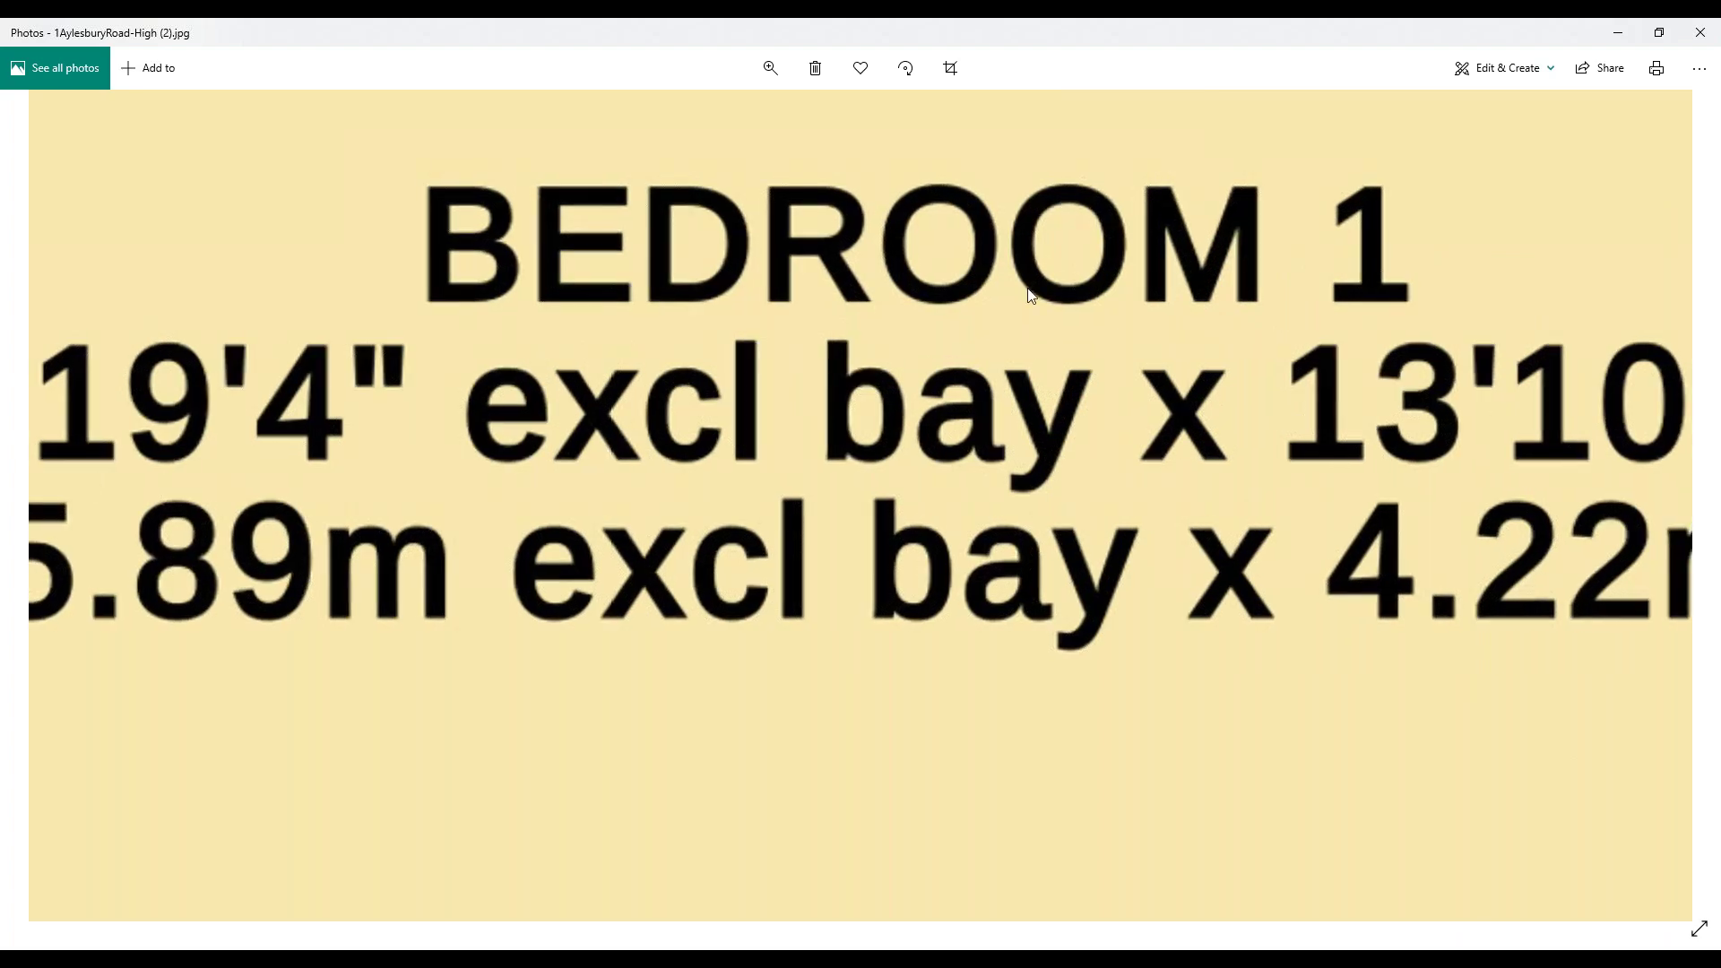
scroll(1030, 296, "down", 1)
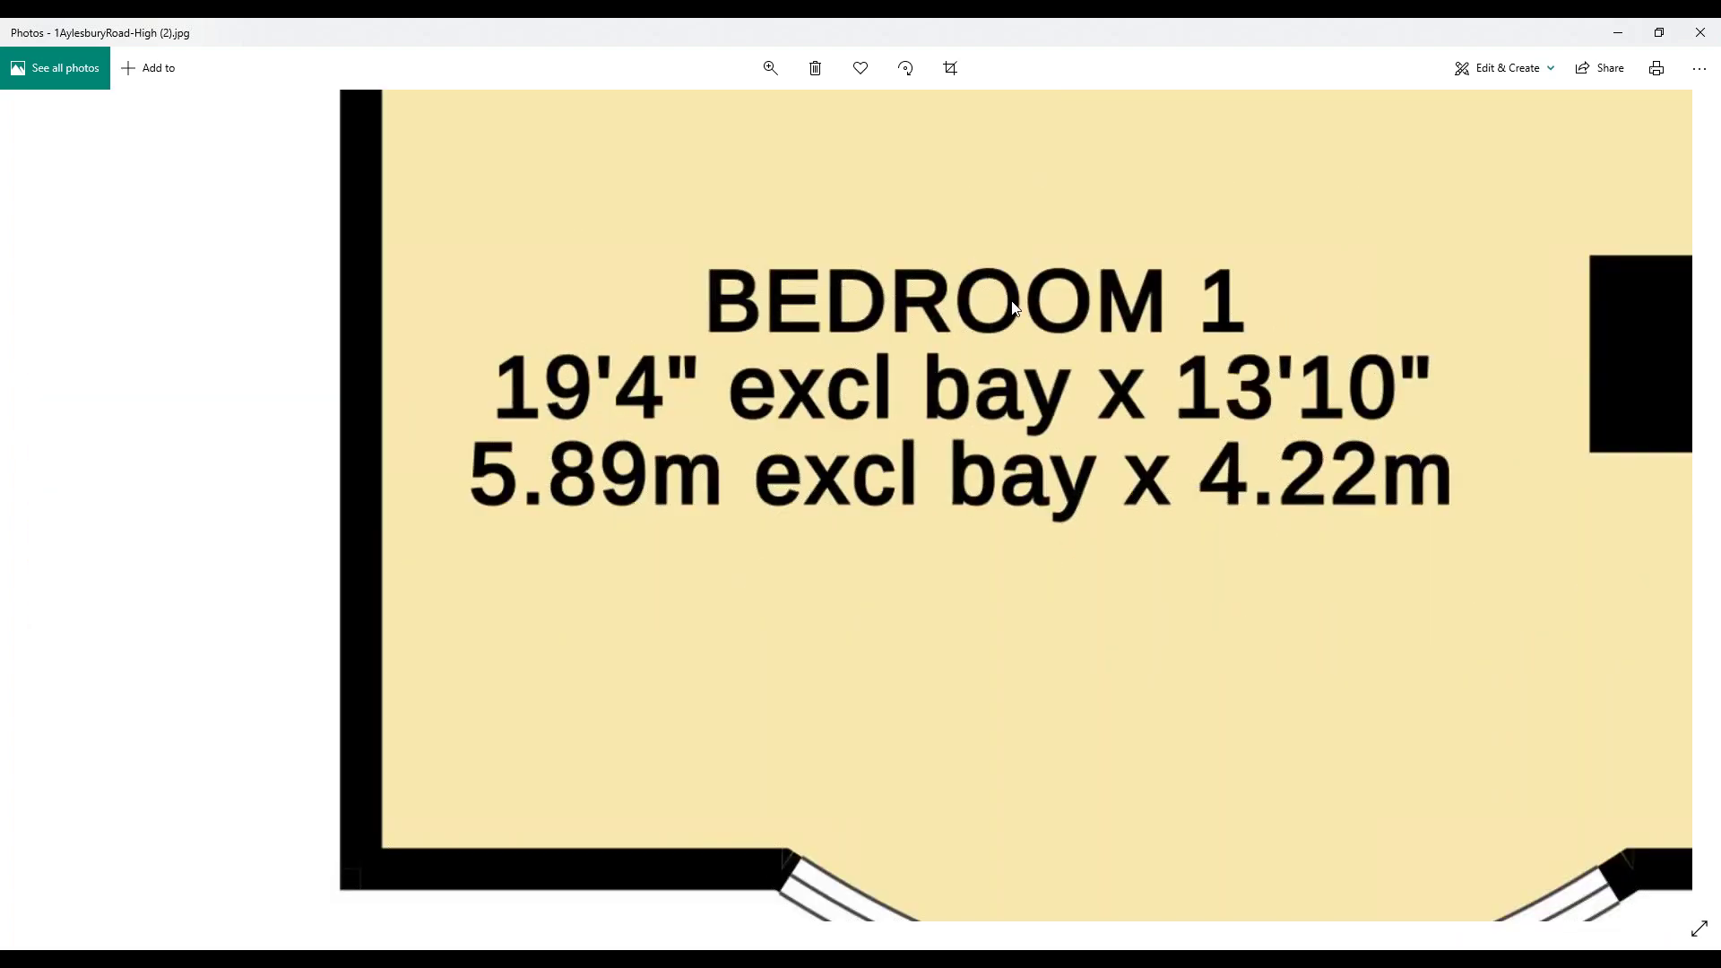
scroll(1015, 301, "down", 1)
left_click_drag(1072, 256, 939, 385)
scroll(1038, 337, "down", 2)
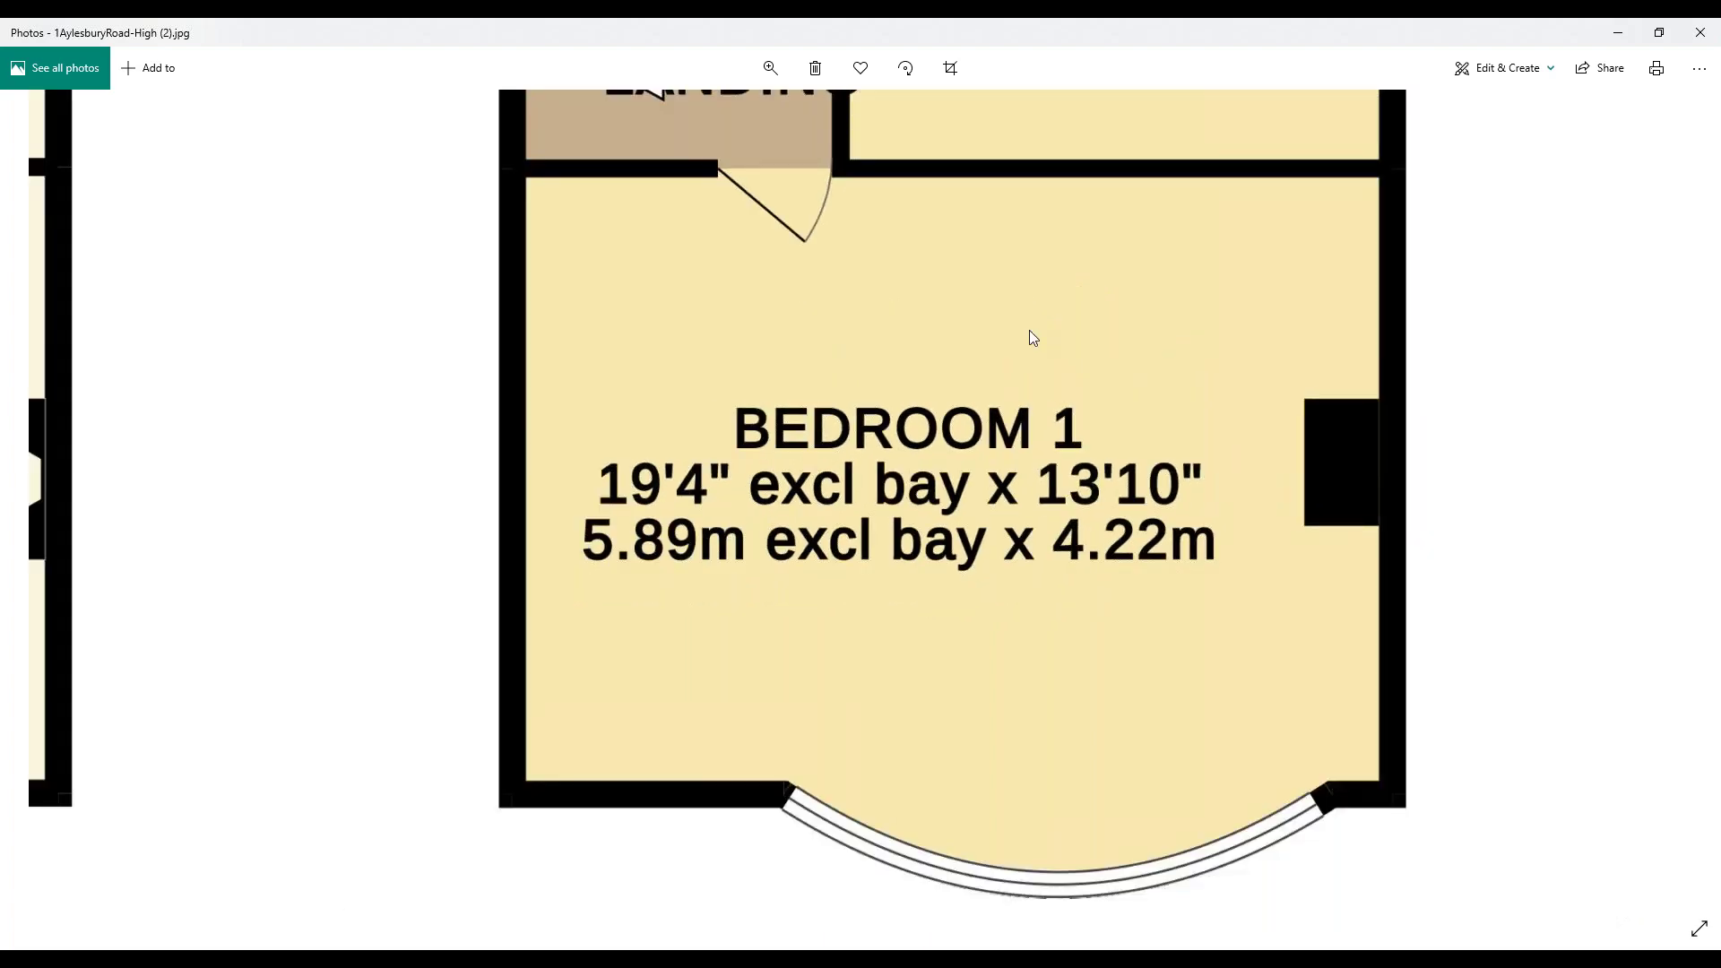
scroll(1029, 338, "down", 3)
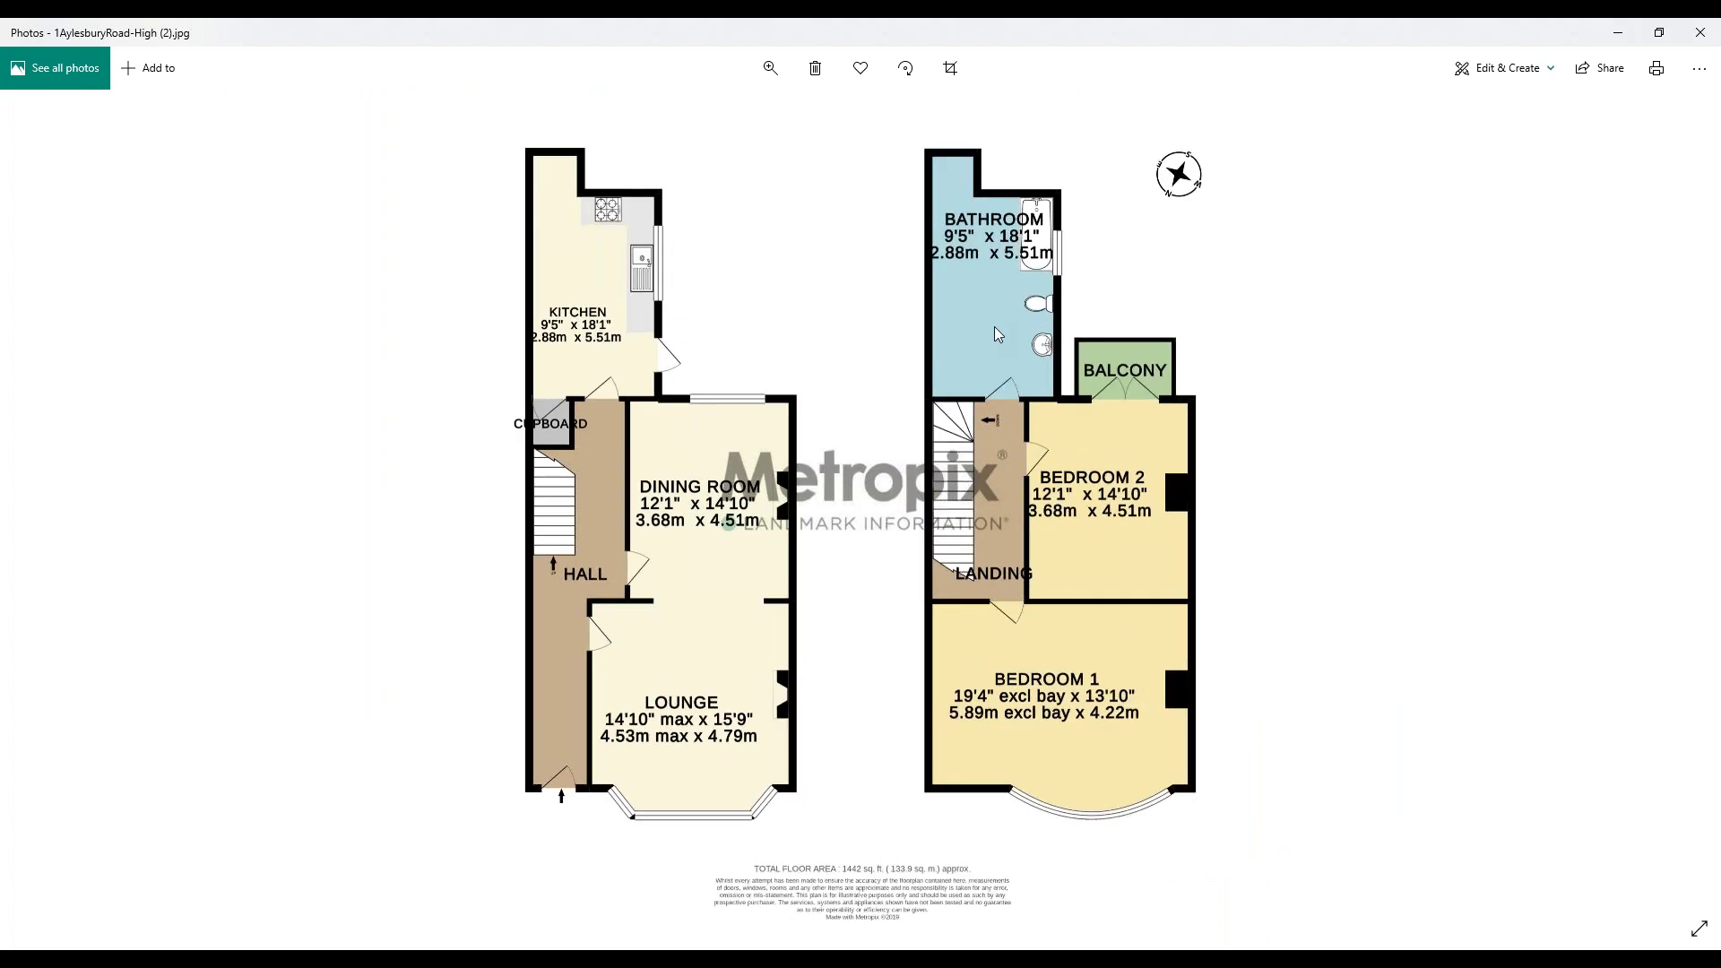
scroll(994, 326, "down", 1)
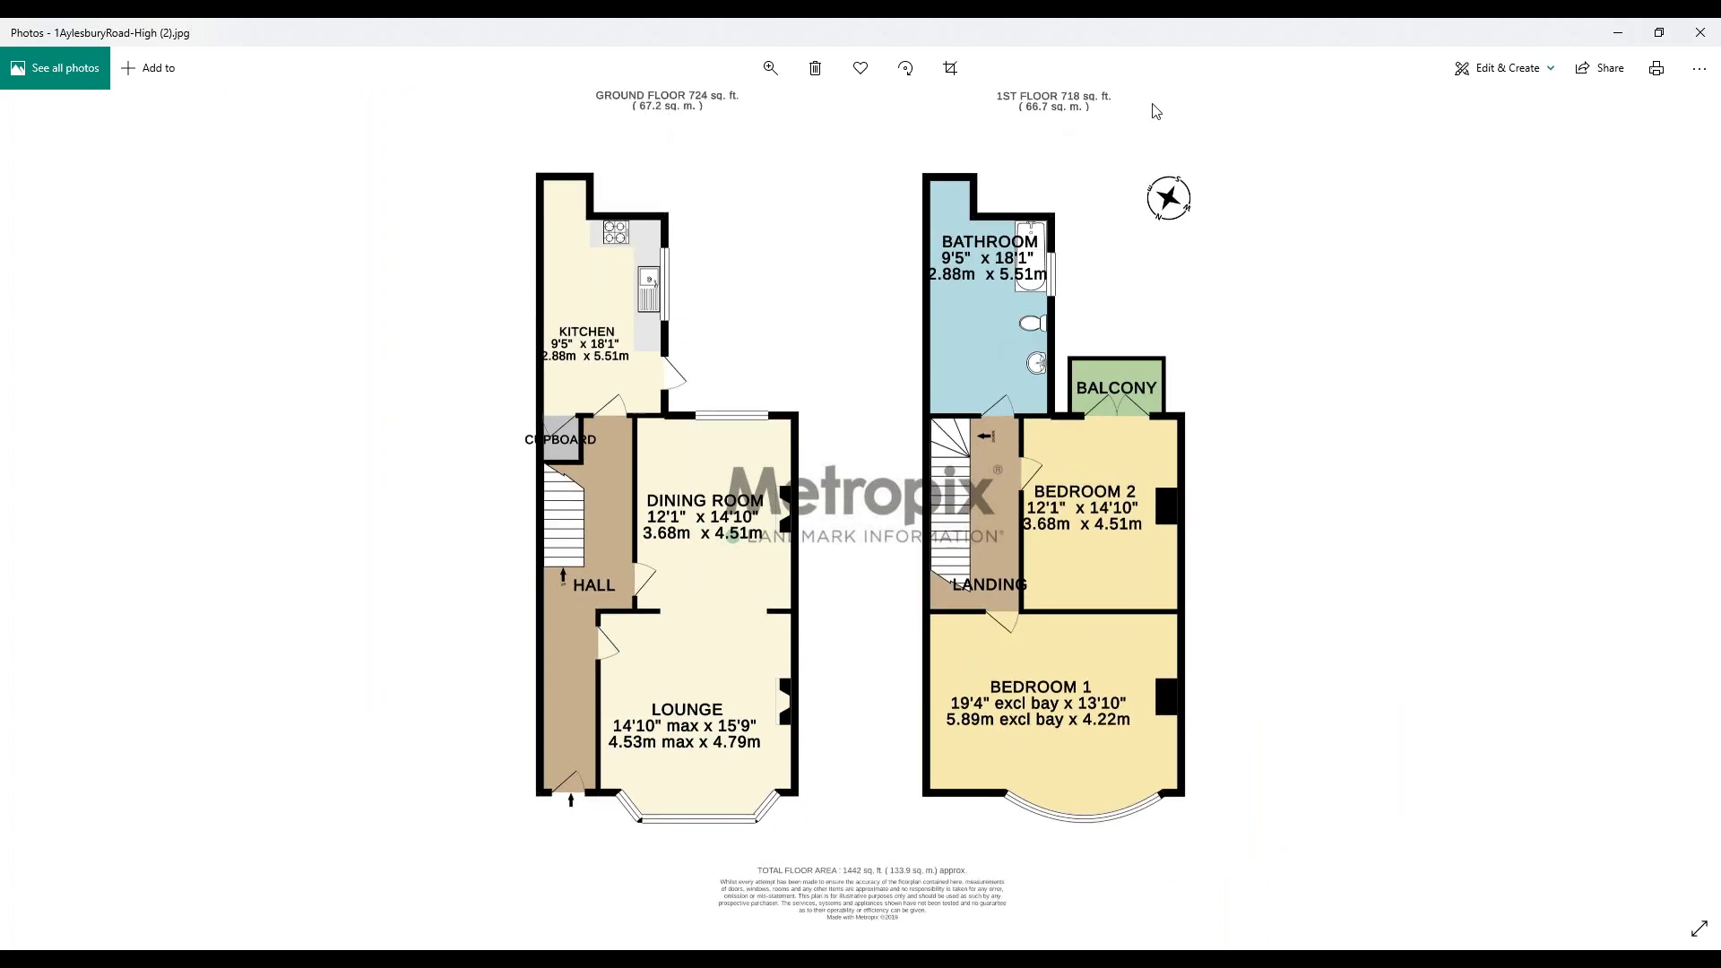
left_click(1698, 36)
left_click(140, 231)
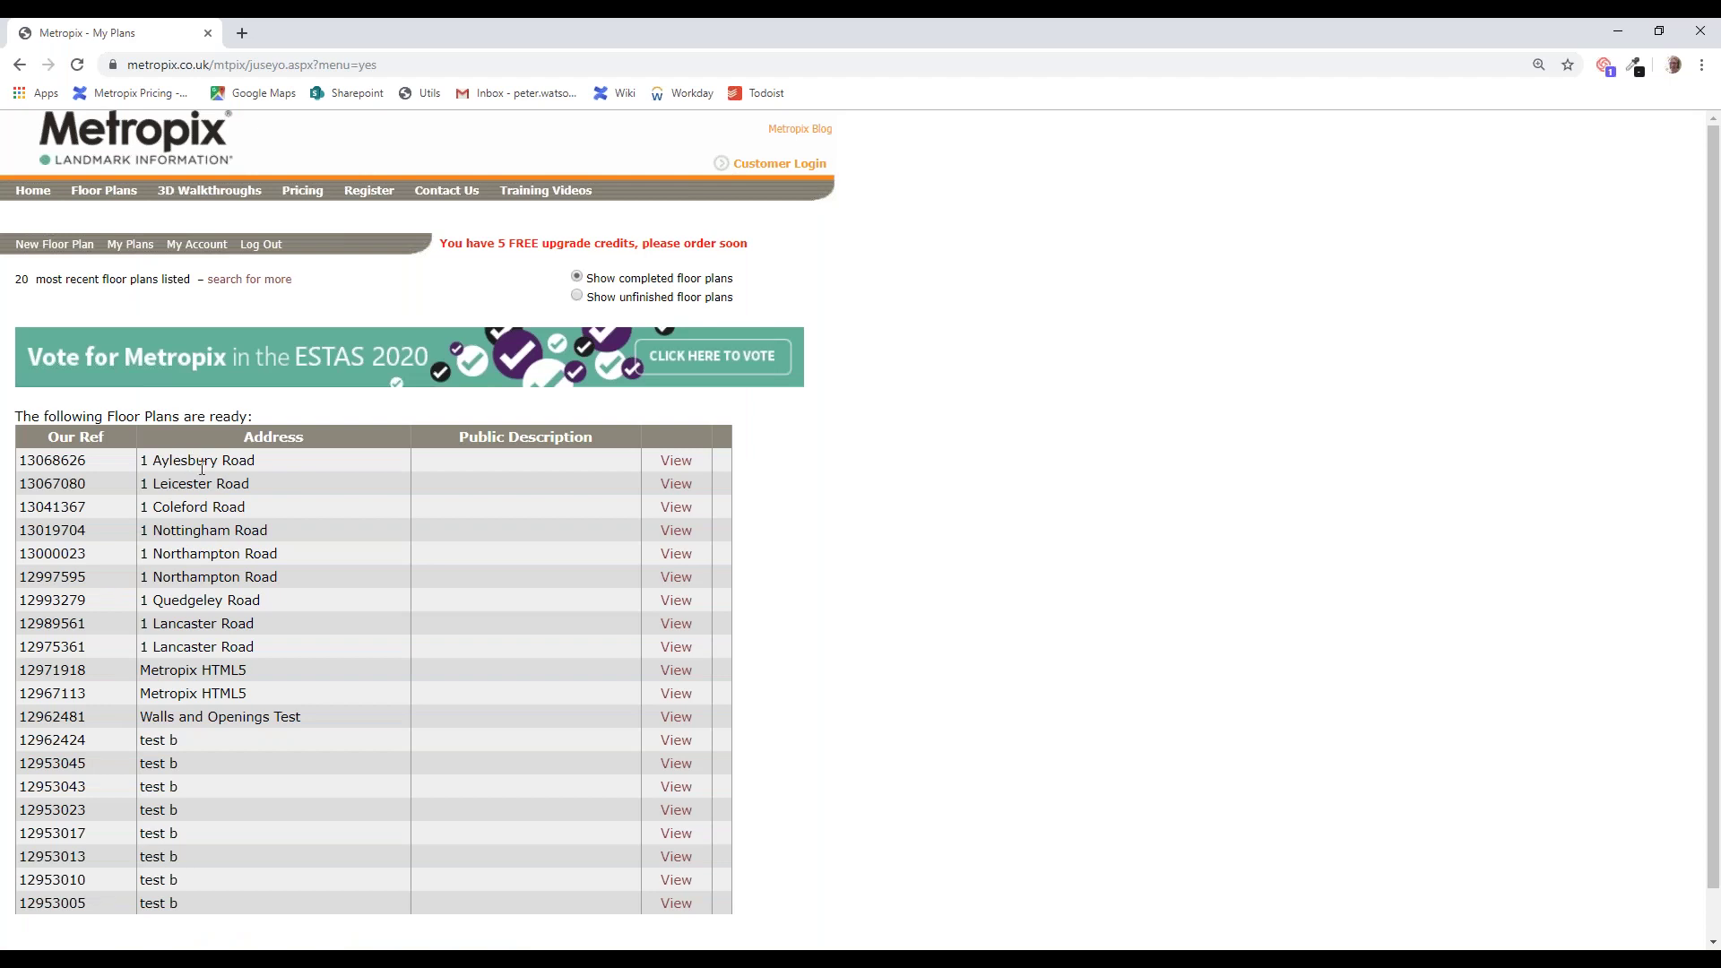
left_click(671, 464)
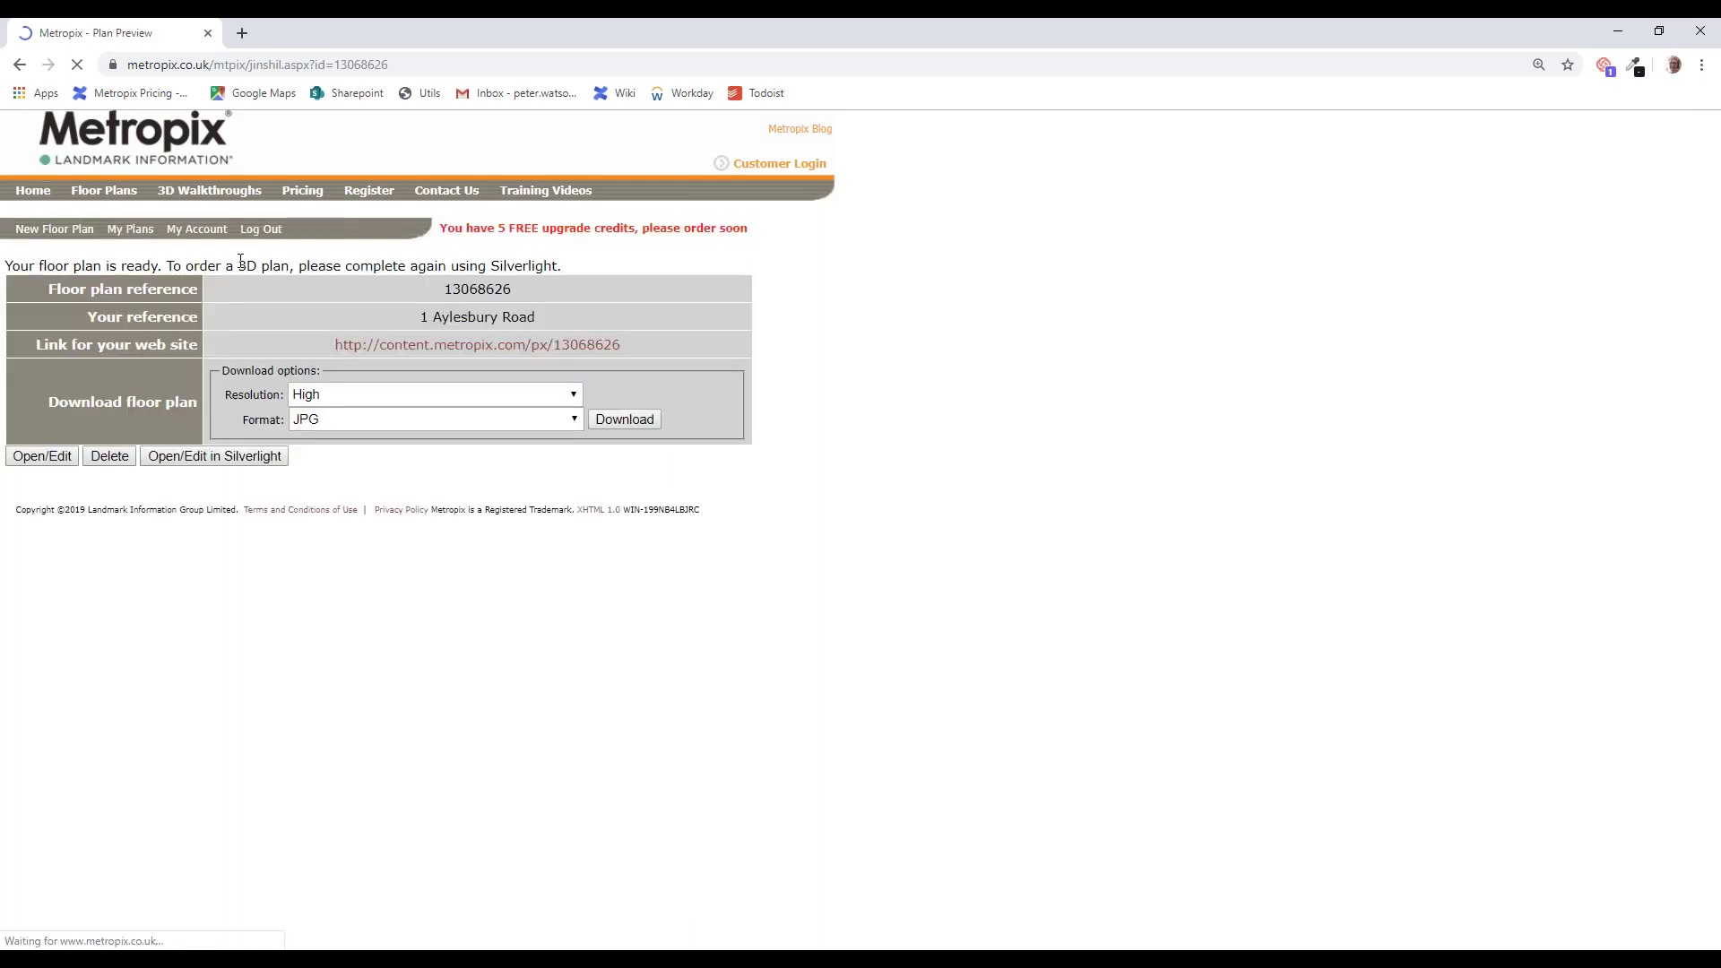
Step: Check the Contact Us form with enquiry topic Other, then go back to My Plans
left_click(448, 192)
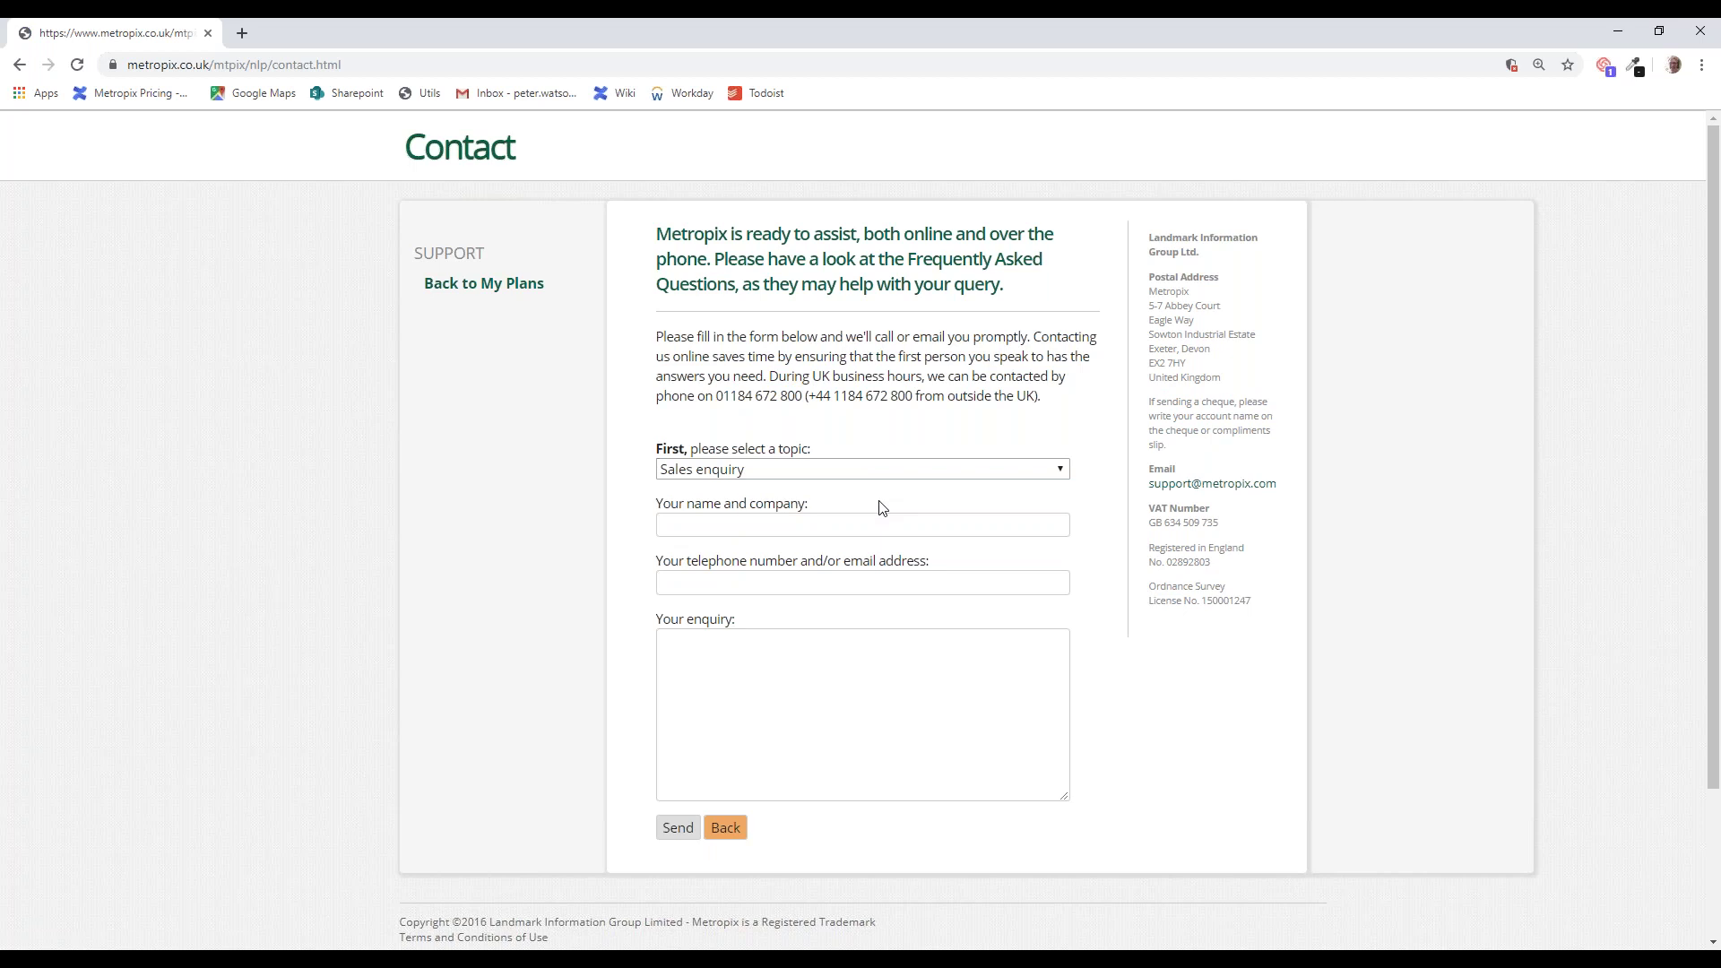
left_click(1040, 470)
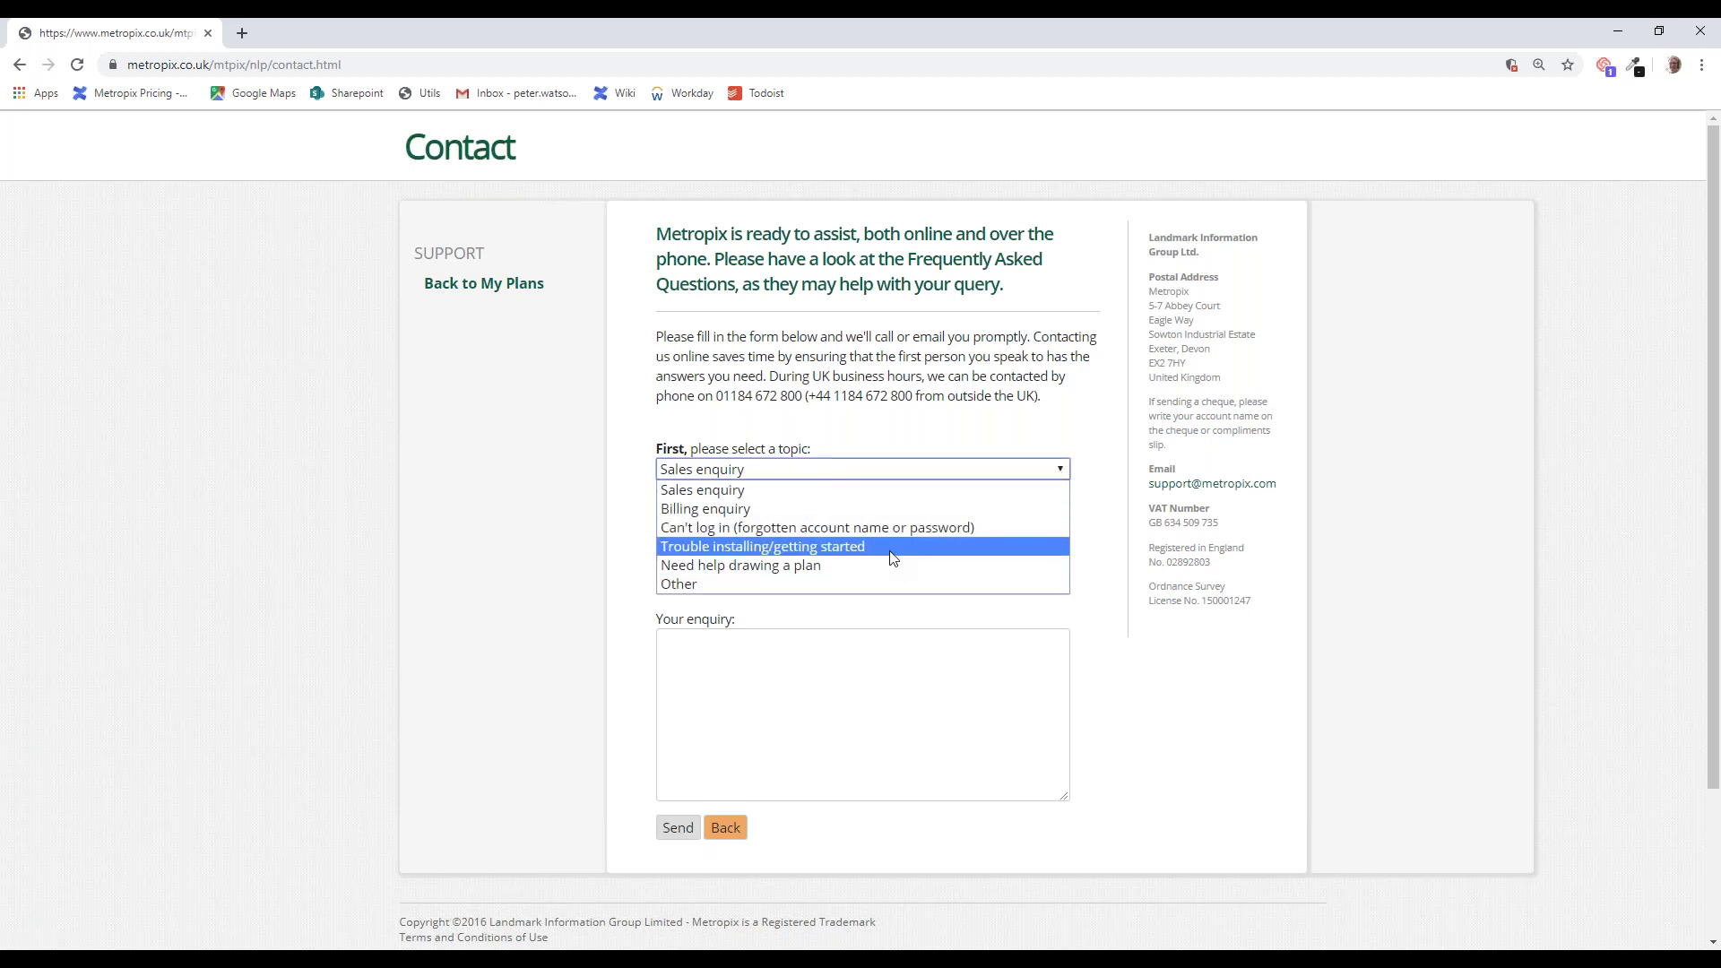
left_click(784, 585)
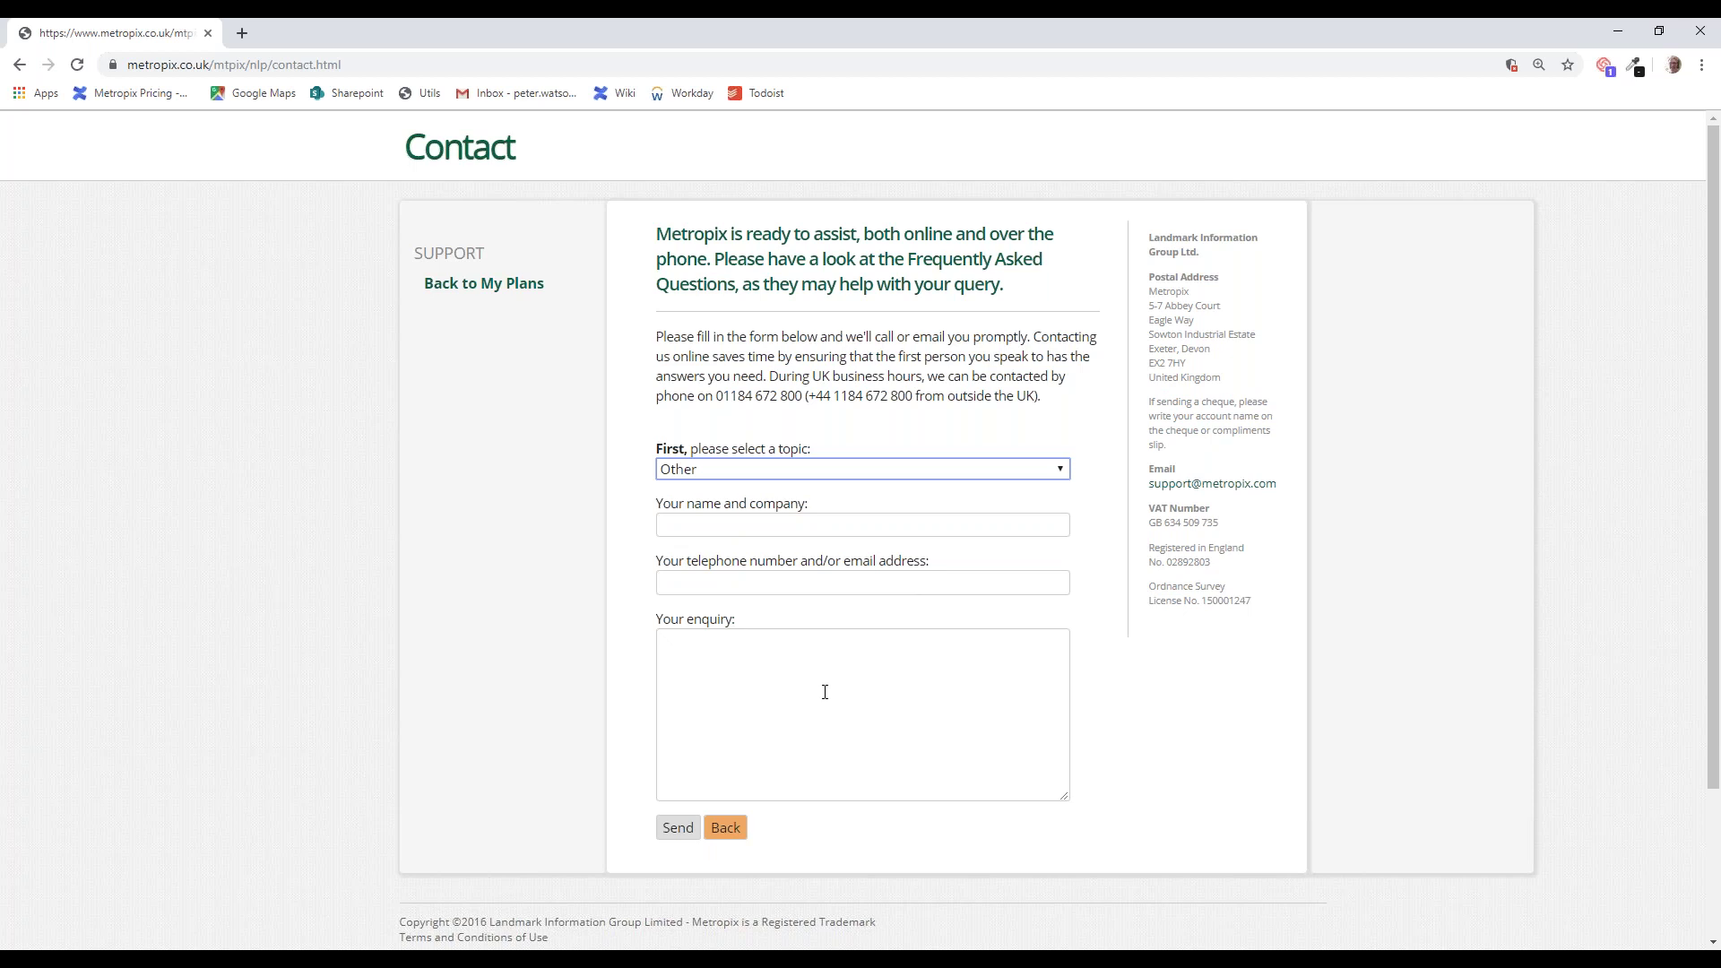
left_click(484, 286)
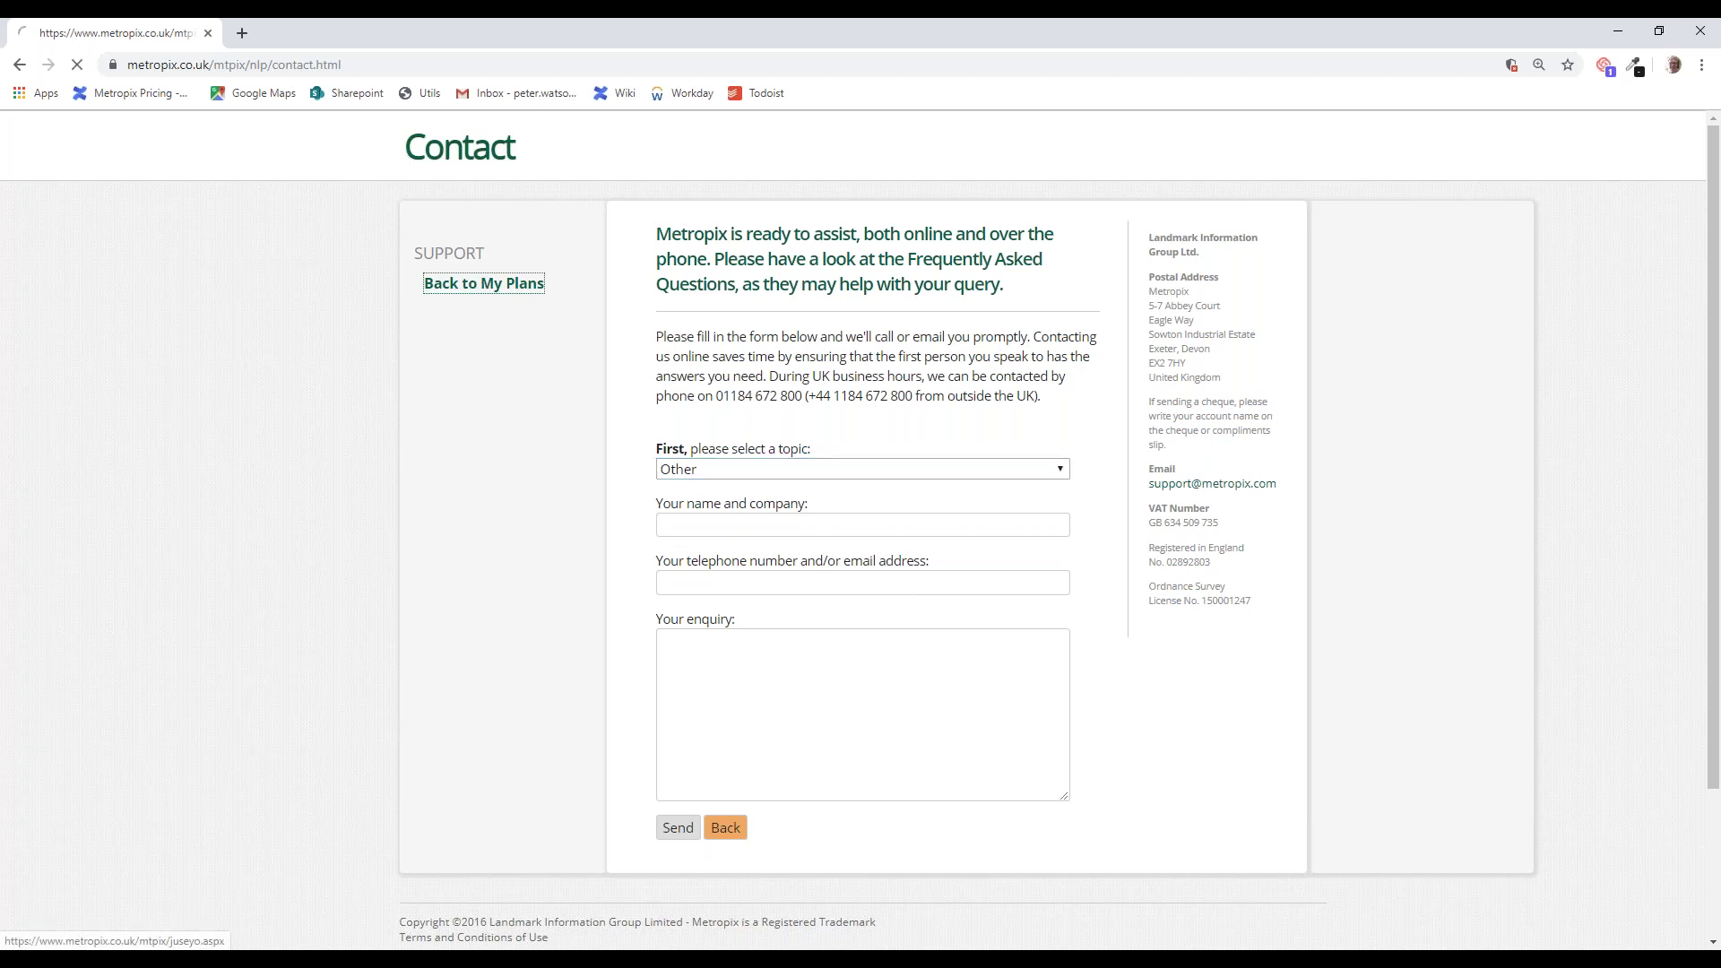